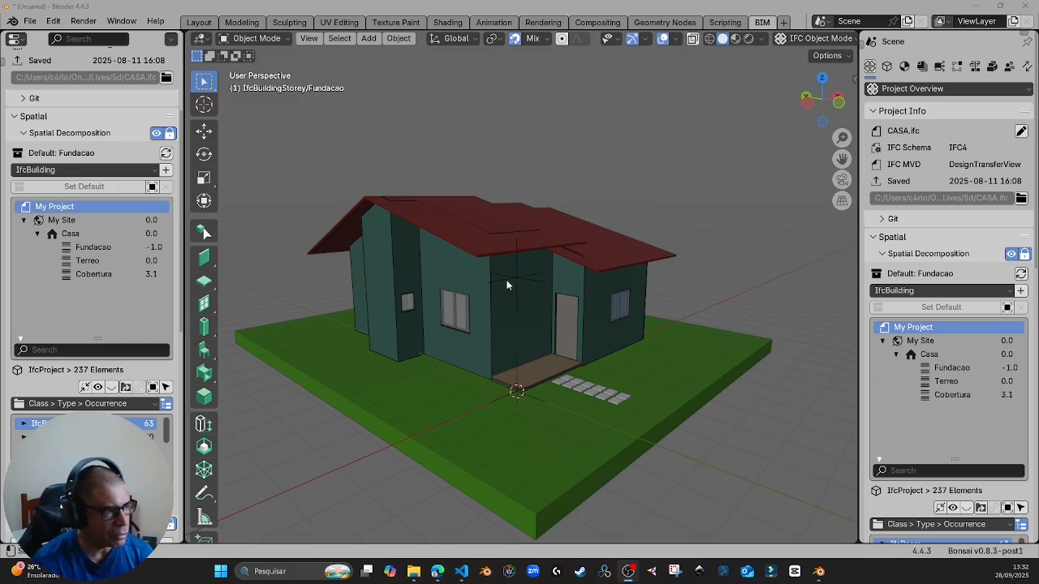
- Widen the properties area and display the project's costing and scheduling settings beside the house model
{"action": "middle_click_drag", "start_coordinate": [507, 284], "coordinate": [439, 312]}
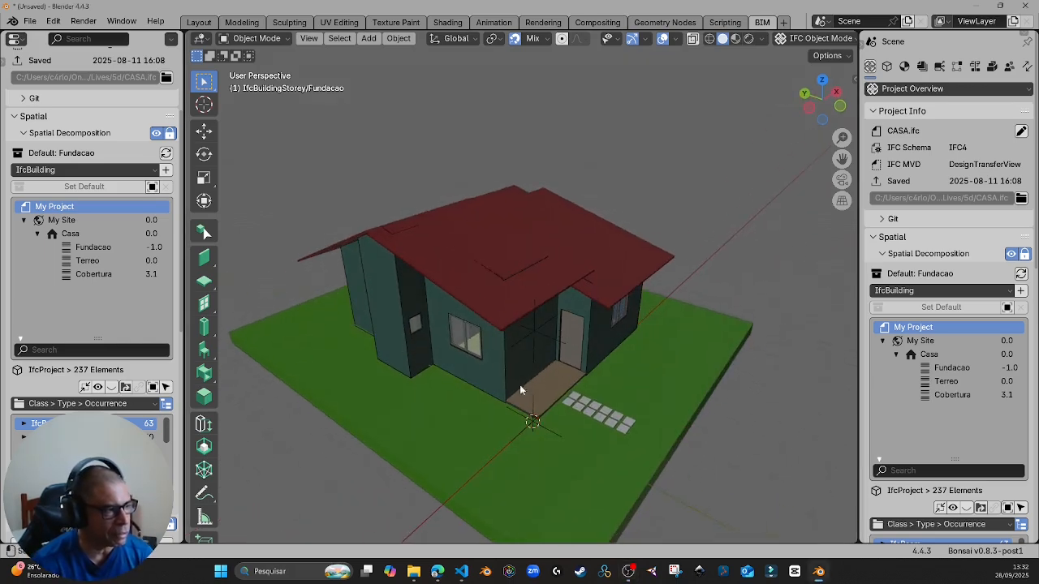
{"action": "middle_click_drag", "start_coordinate": [501, 366], "coordinate": [488, 357]}
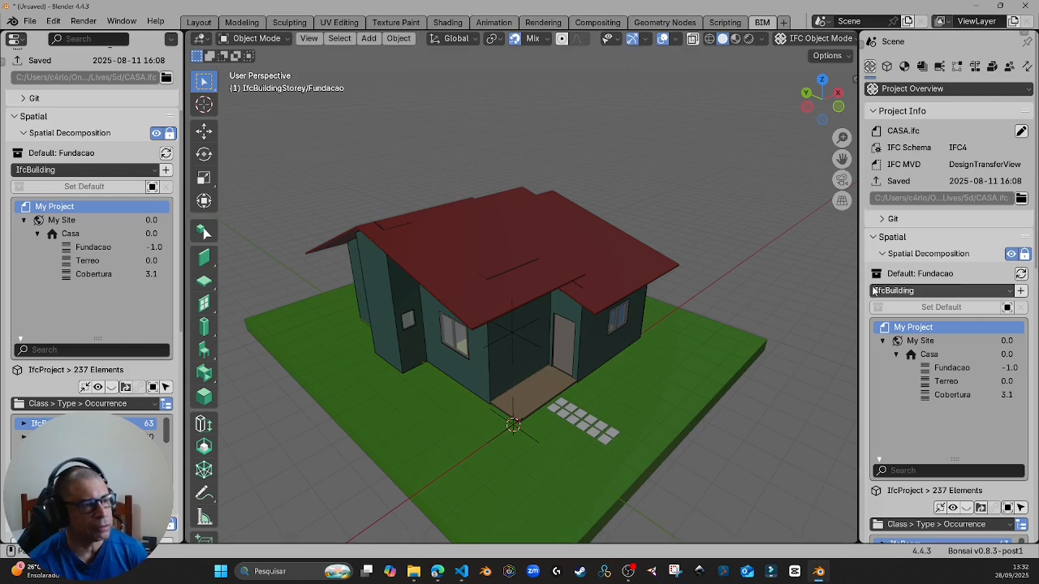
{"action": "left_click_drag", "start_coordinate": [856, 292], "coordinate": [766, 310]}
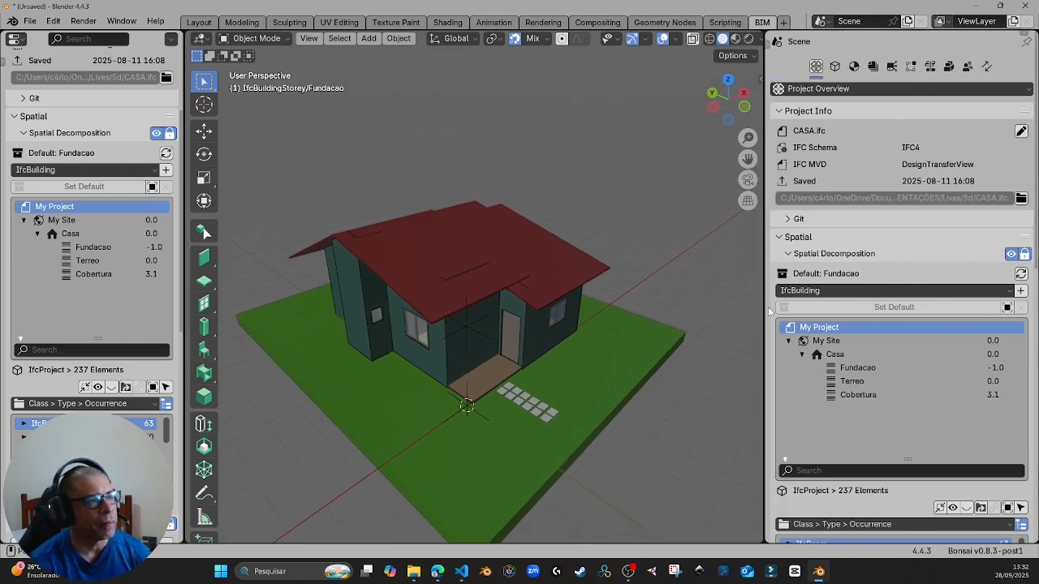
{"action": "left_click", "coordinate": [932, 66]}
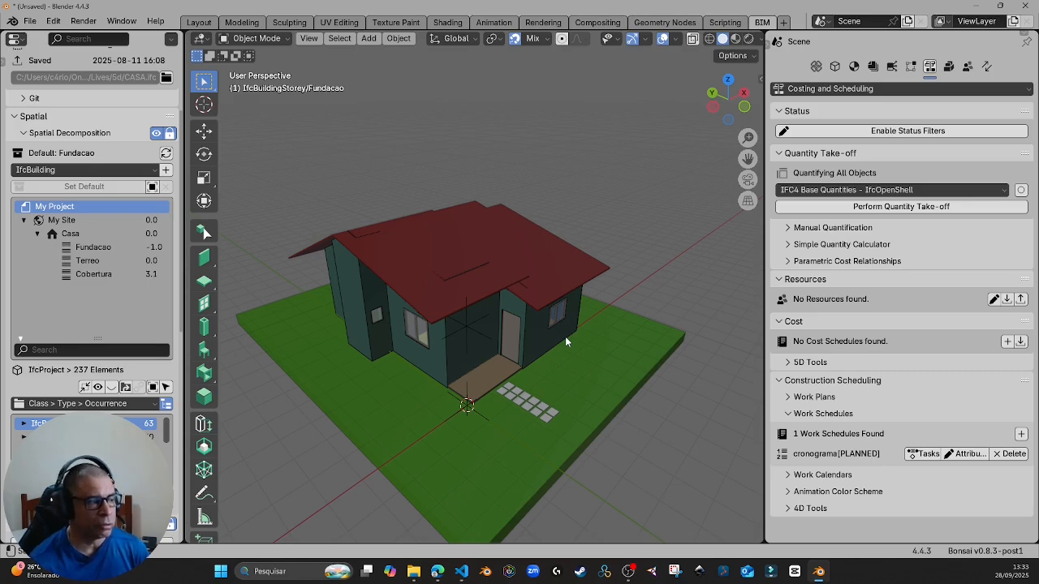
{"action": "scroll", "coordinate": [504, 315], "scroll_direction": "up", "scroll_amount": 2}
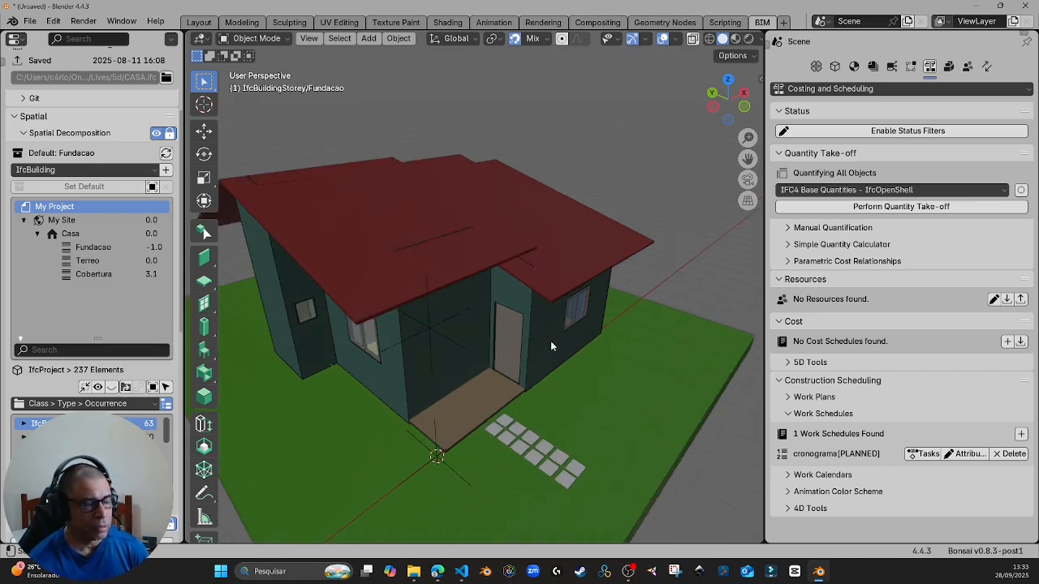
{"action": "middle_click_drag", "start_coordinate": [551, 341], "coordinate": [526, 324]}
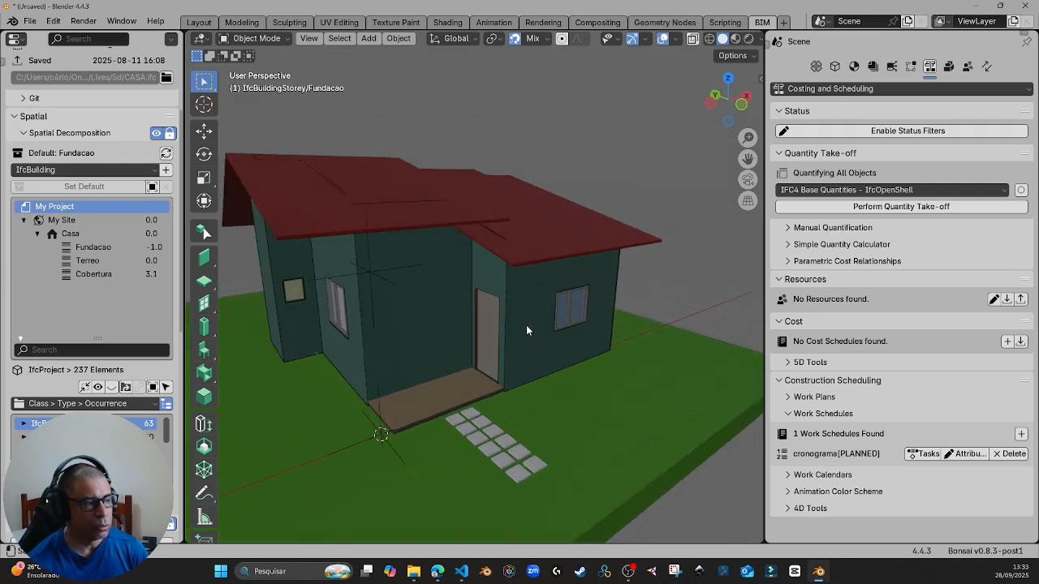
- Select the exterior wall containing the window beside the entrance door and examine its base quantities in the object information
{"action": "left_click", "coordinate": [525, 329]}
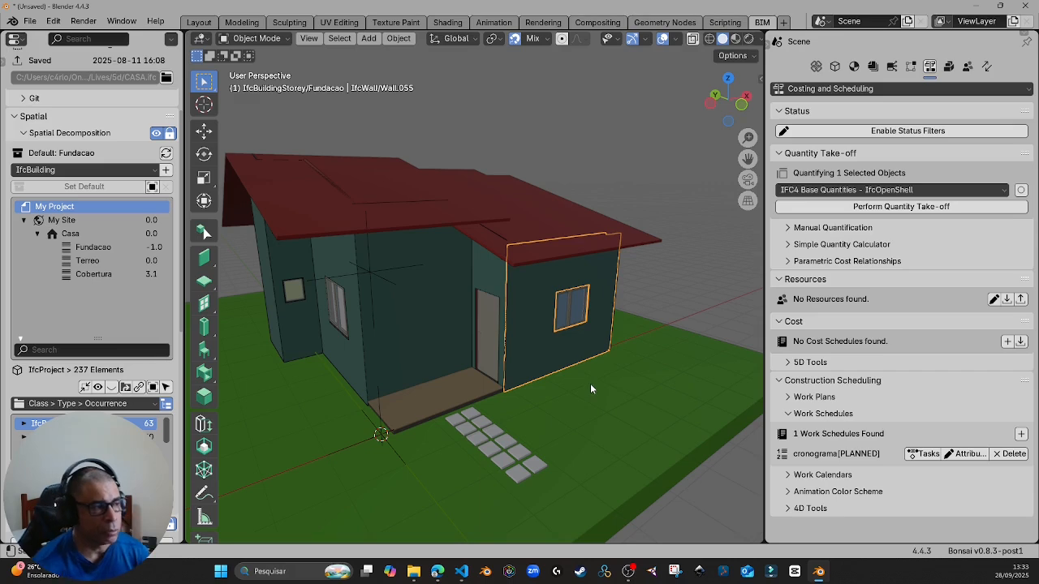
{"action": "scroll", "coordinate": [569, 347], "scroll_direction": "up", "scroll_amount": 3}
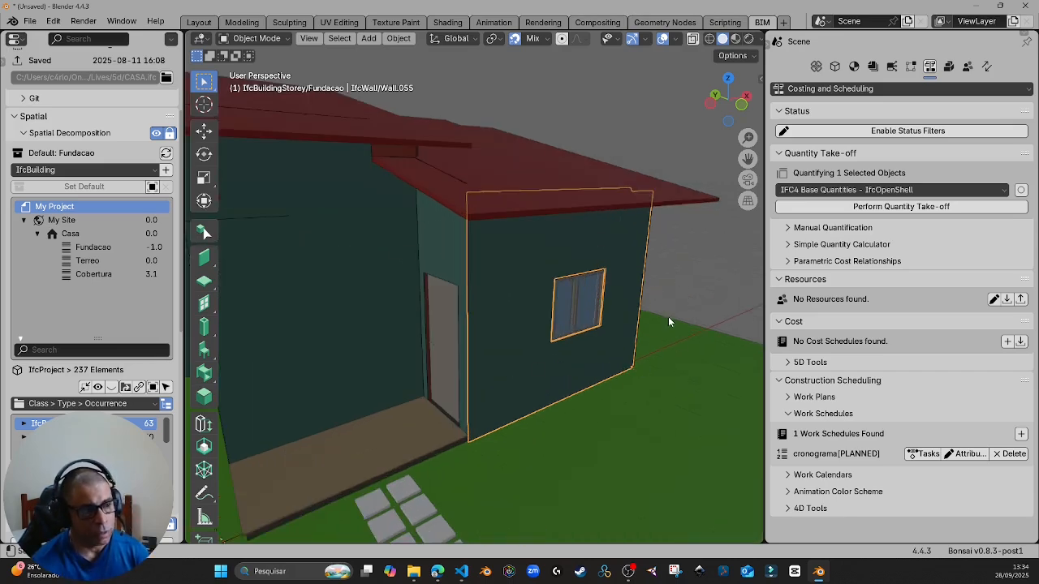
{"action": "middle_click_drag", "start_coordinate": [439, 321], "coordinate": [430, 315]}
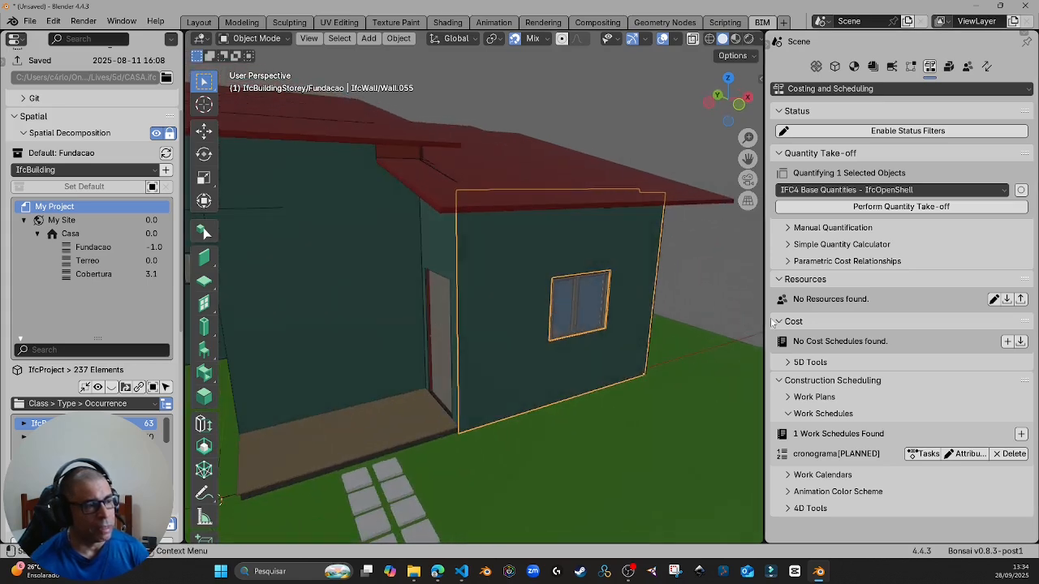
{"action": "left_click_drag", "start_coordinate": [765, 312], "coordinate": [725, 312]}
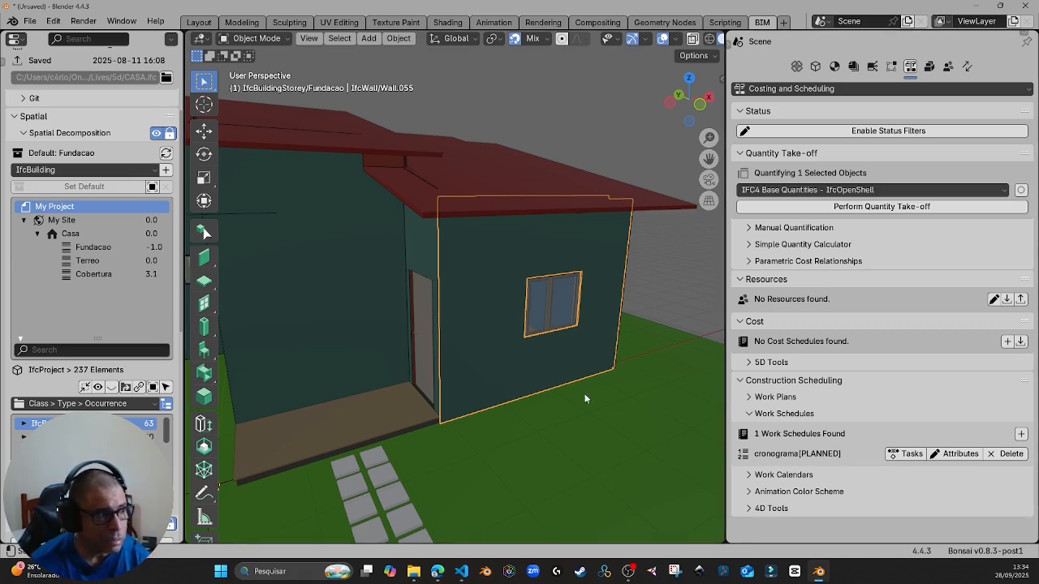
{"action": "left_click", "coordinate": [816, 66]}
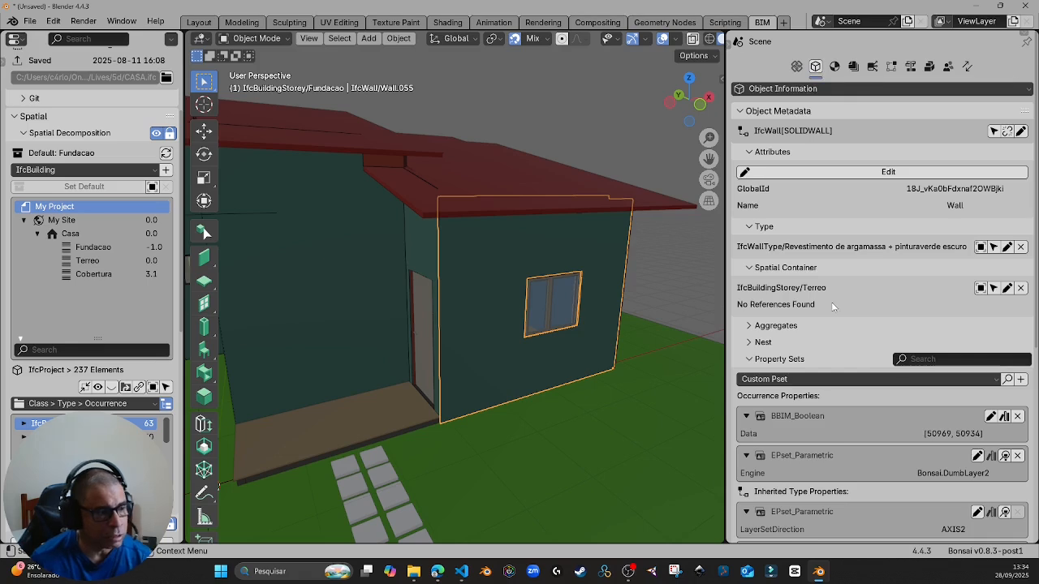
{"action": "scroll", "coordinate": [835, 334], "scroll_direction": "down", "scroll_amount": 6}
{"action": "scroll", "coordinate": [835, 334], "scroll_direction": "down", "scroll_amount": 2}
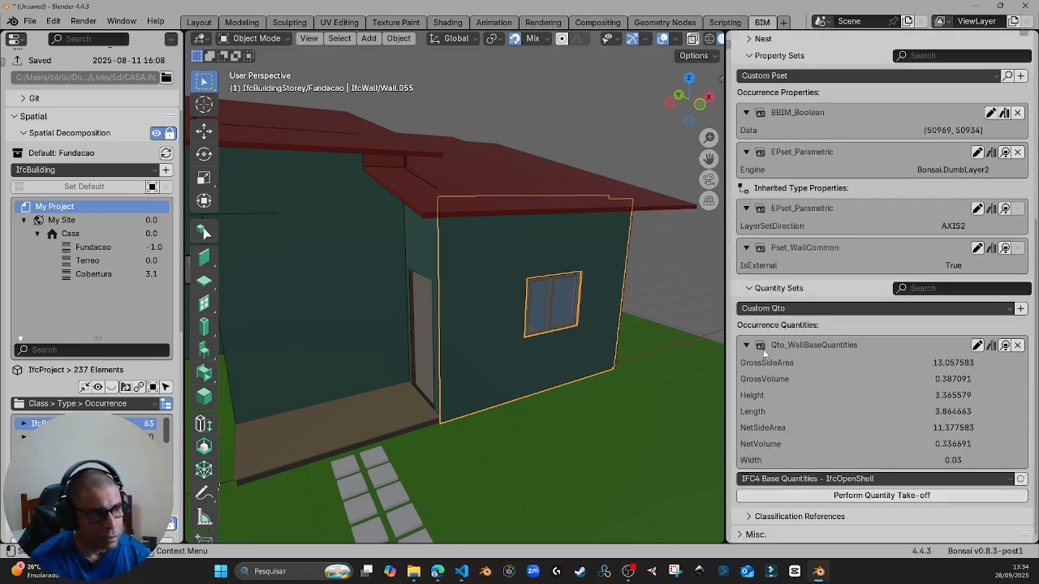
- Compare the base quantities of the windowless porch wall with those of the exterior wall containing the window
{"action": "left_click", "coordinate": [412, 244]}
{"action": "left_click", "coordinate": [316, 253]}
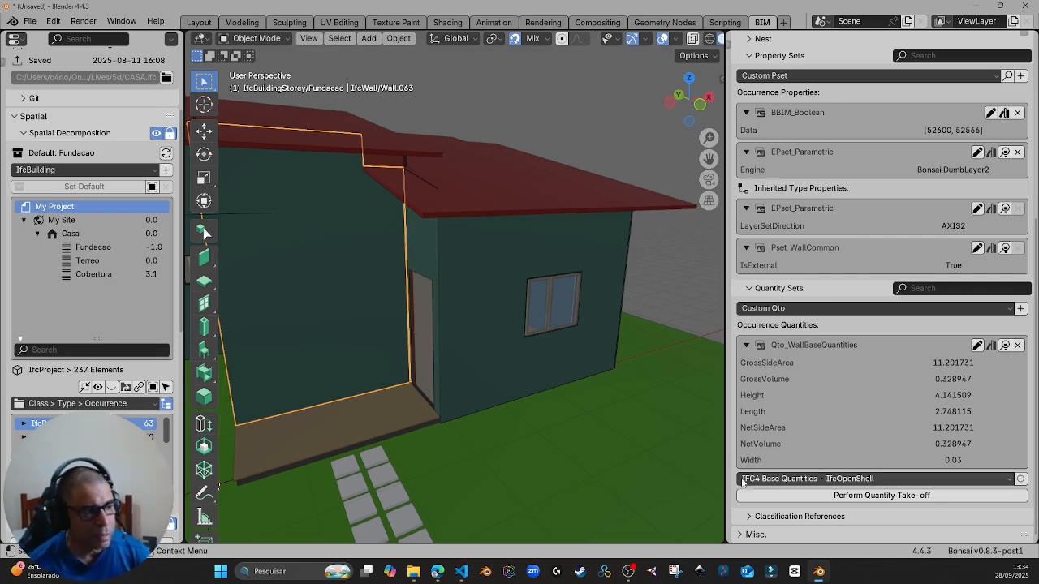
{"action": "left_click", "coordinate": [517, 359]}
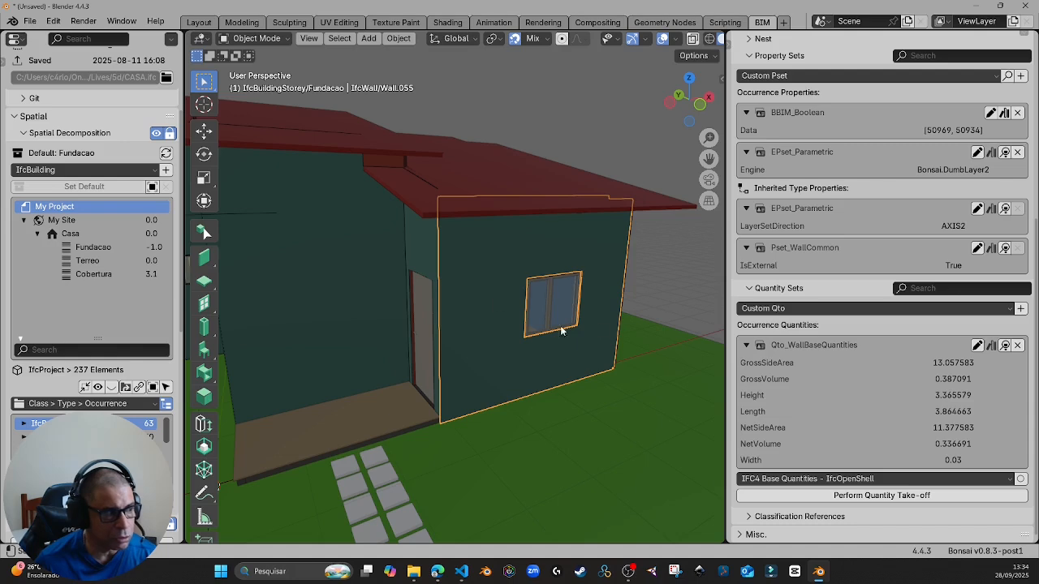
{"action": "scroll", "coordinate": [568, 300], "scroll_direction": "up", "scroll_amount": 4}
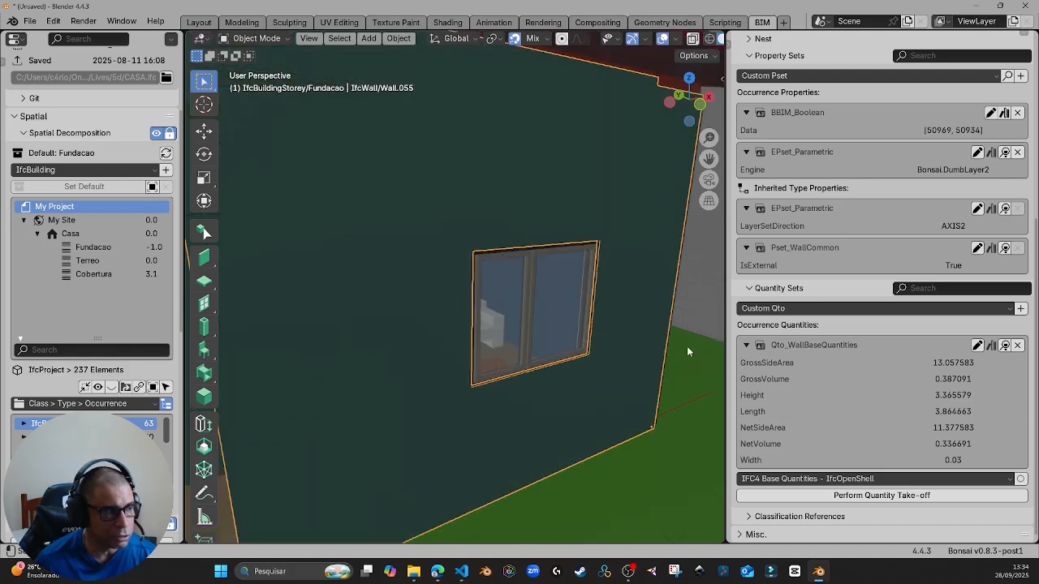
{"action": "scroll", "coordinate": [547, 319], "scroll_direction": "down", "scroll_amount": 2}
{"action": "middle_click_drag", "start_coordinate": [562, 371], "coordinate": [555, 373]}
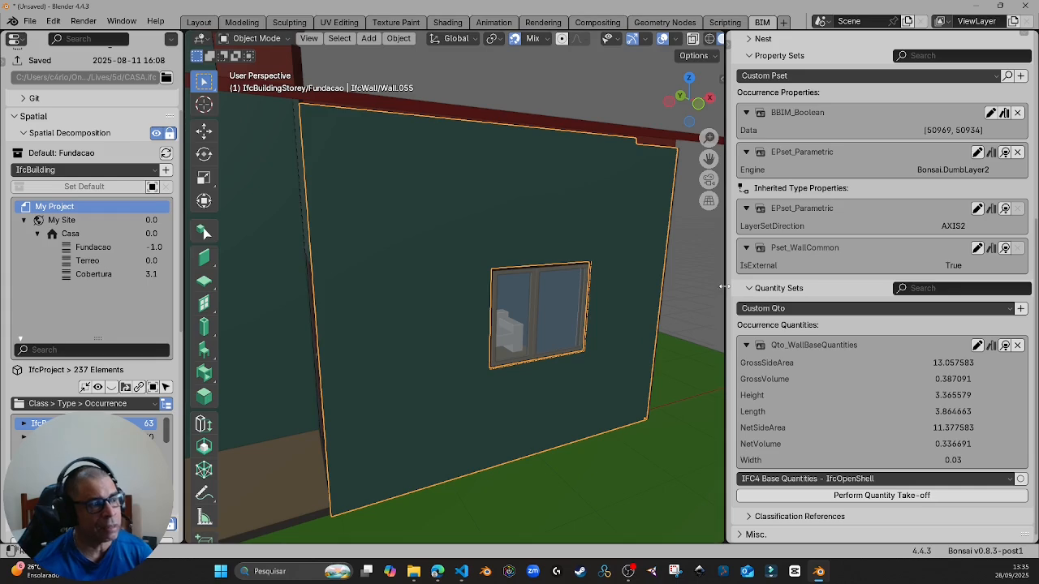
- Add a cost schedule named "orcamento" of type PRICEDBILLOFQUANTITIES to the project
{"action": "left_click_drag", "start_coordinate": [722, 287], "coordinate": [703, 286]}
{"action": "scroll", "coordinate": [916, 116], "scroll_direction": "up", "scroll_amount": 5}
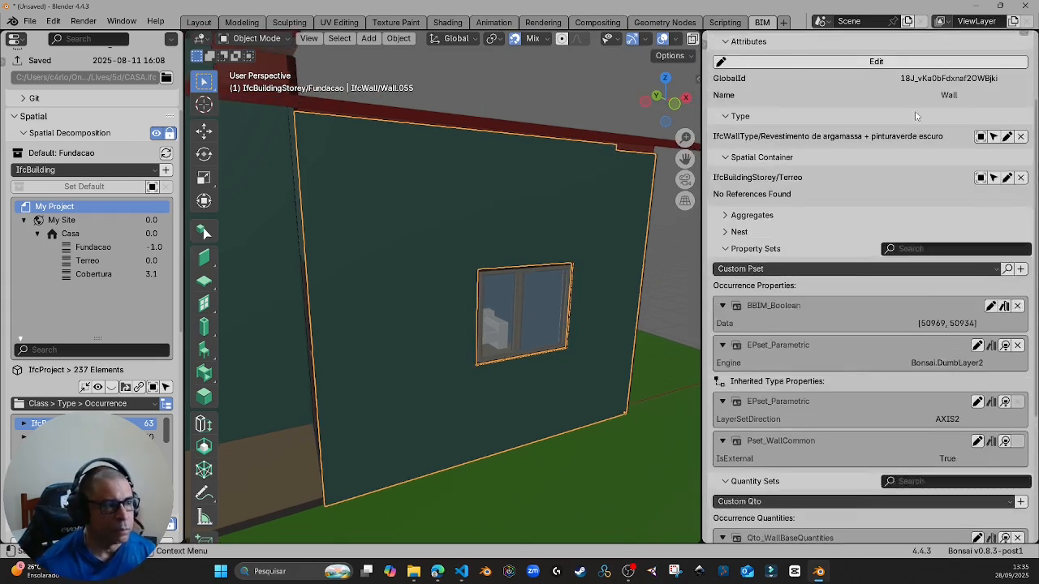
{"action": "scroll", "coordinate": [916, 116], "scroll_direction": "up", "scroll_amount": 3}
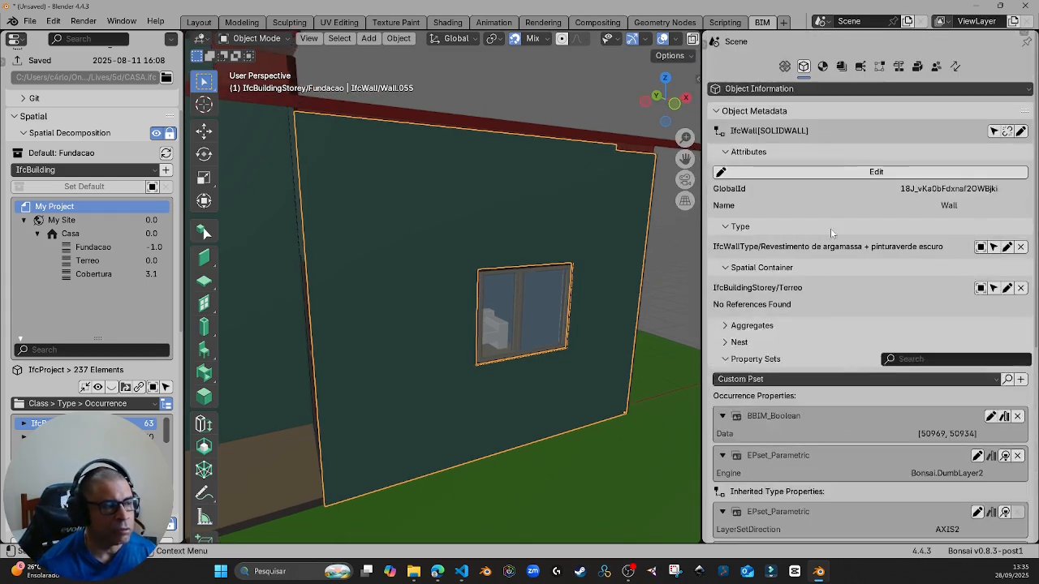
{"action": "left_click", "coordinate": [900, 66]}
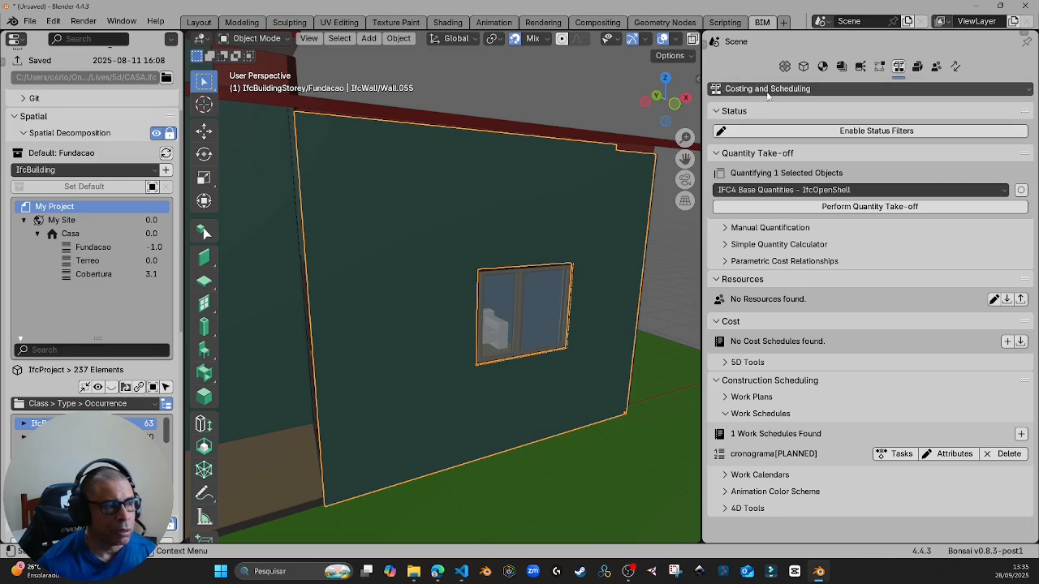
{"action": "left_click", "coordinate": [717, 279]}
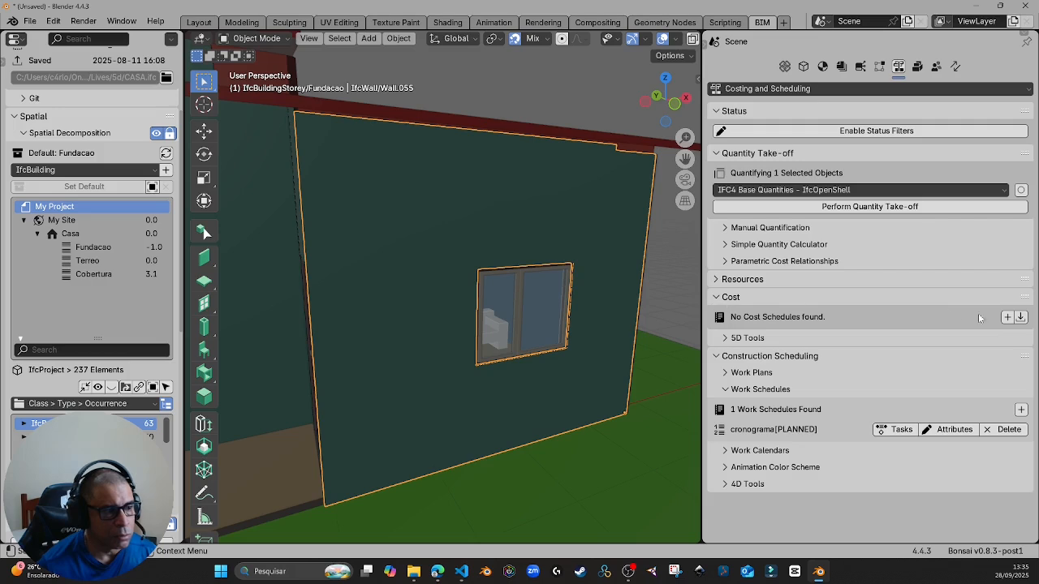
{"action": "left_click", "coordinate": [1007, 317]}
{"action": "left_click", "coordinate": [893, 318]}
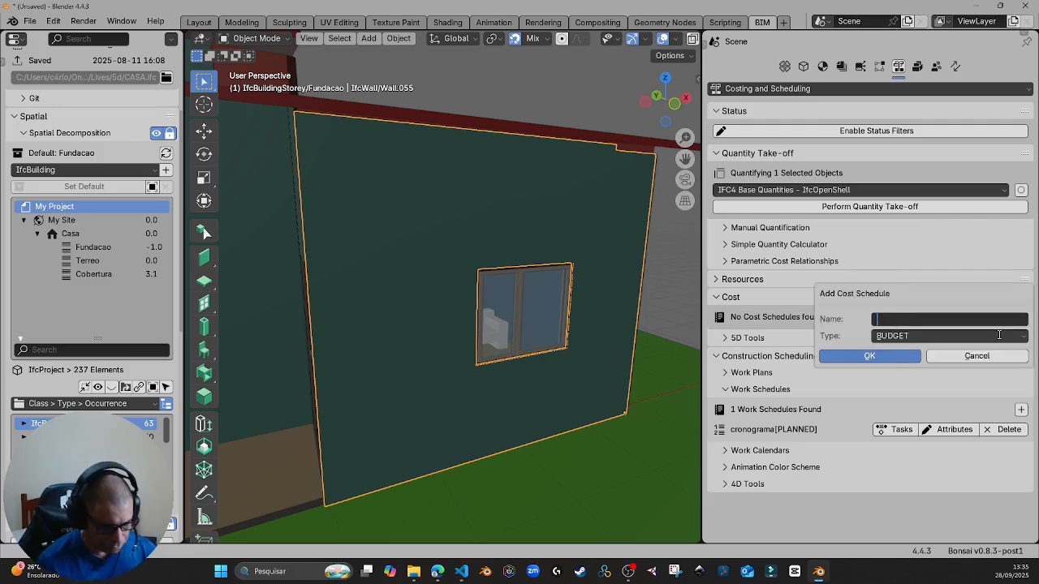
{"action": "type", "text": "orcamen"}
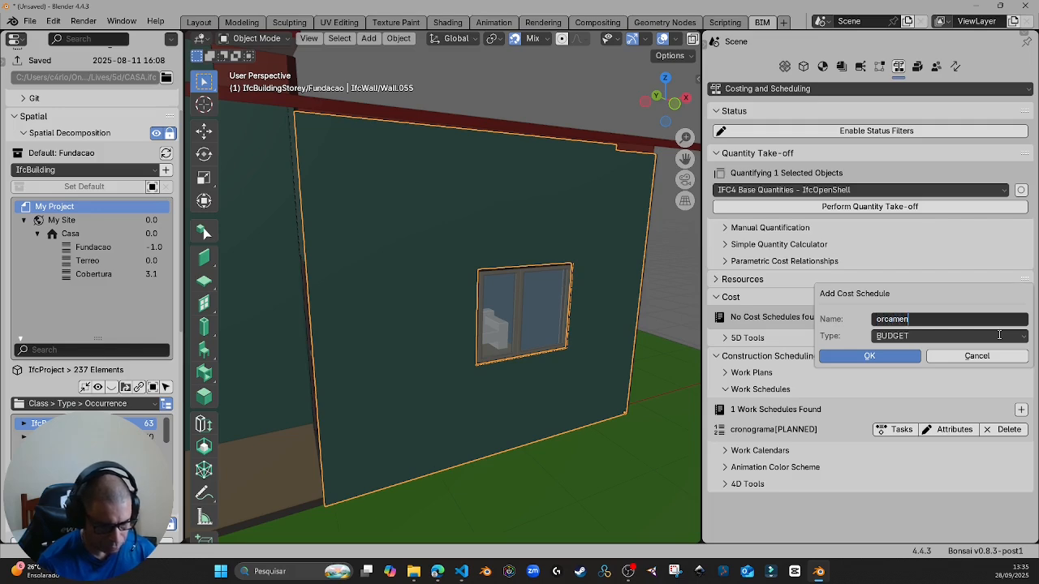
{"action": "type", "text": "to"}
{"action": "left_click", "coordinate": [899, 337]}
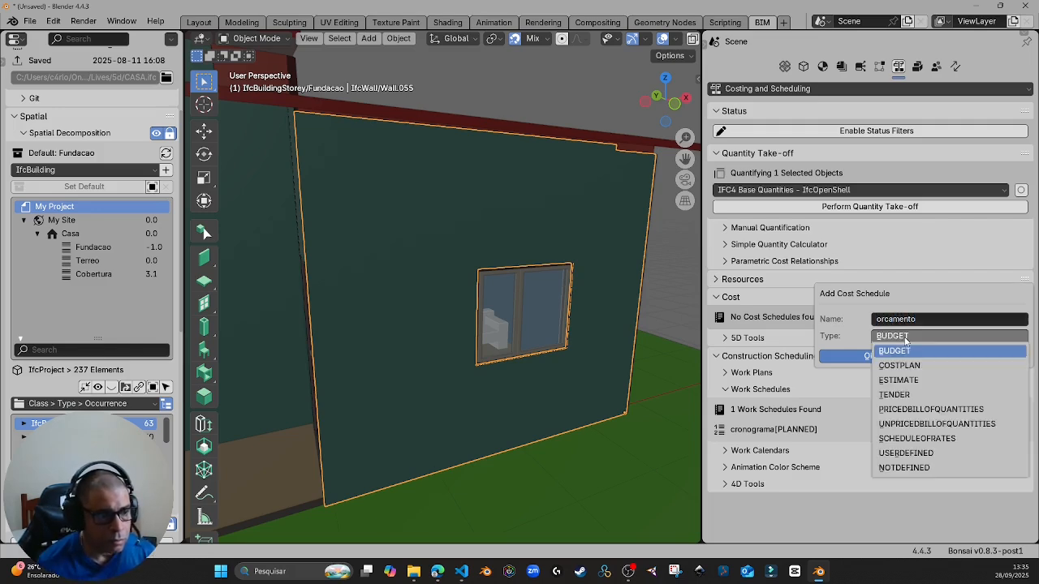
{"action": "left_click", "coordinate": [941, 408]}
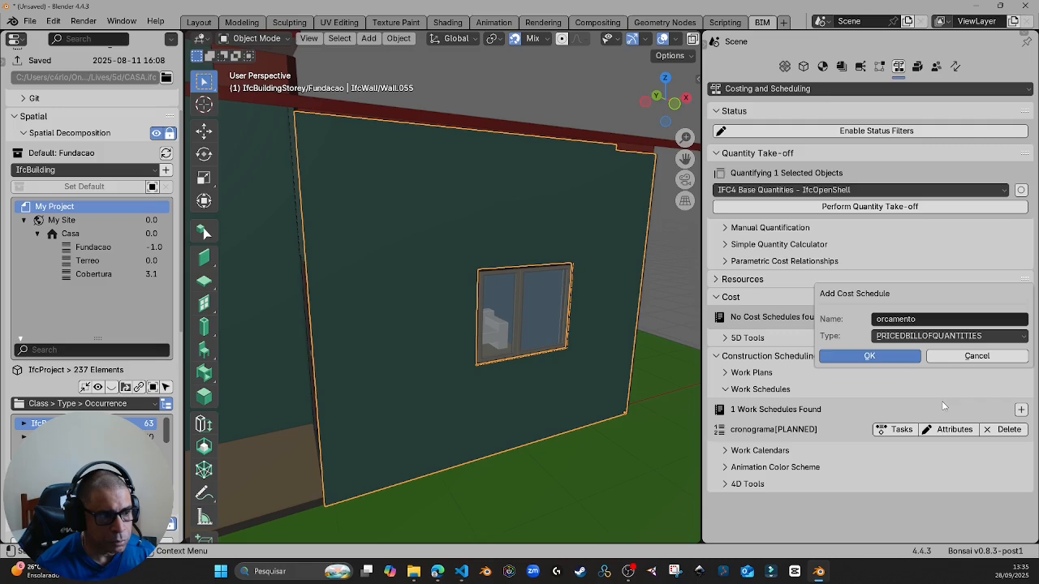
{"action": "left_click", "coordinate": [896, 360]}
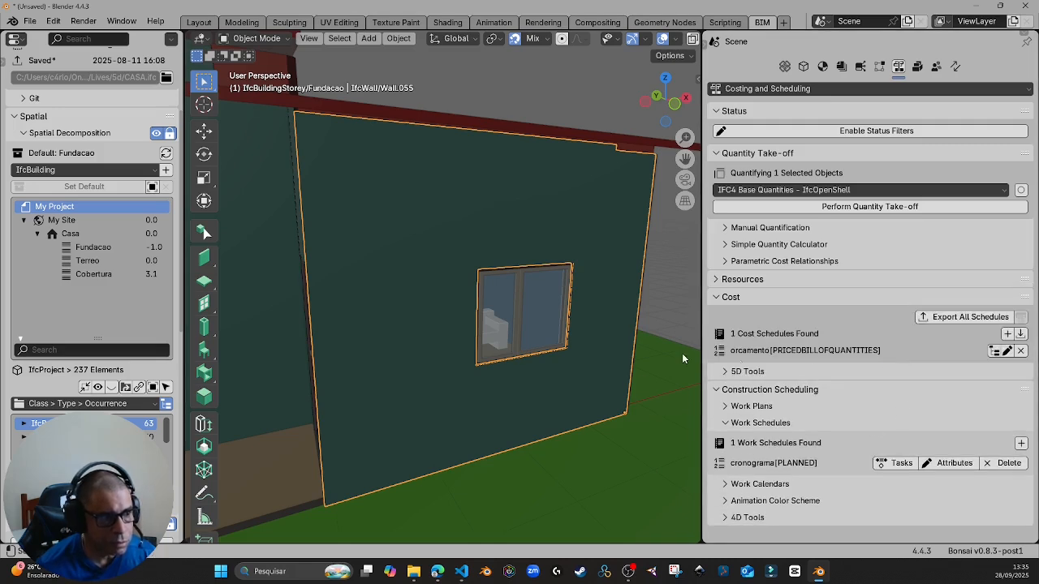
- Open the orcamento schedule's cost items for editing and add a summary cost named "paredes" with ID 1
{"action": "left_click", "coordinate": [1006, 350]}
{"action": "scroll", "coordinate": [955, 405], "scroll_direction": "down", "scroll_amount": 5}
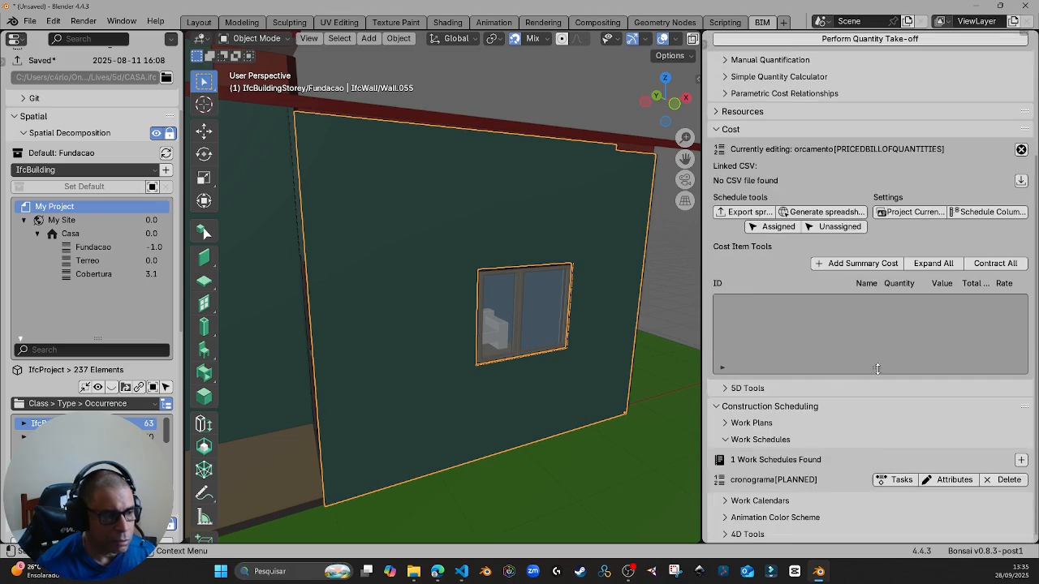
{"action": "left_click_drag", "start_coordinate": [876, 368], "coordinate": [876, 436]}
{"action": "left_click", "coordinate": [859, 263]}
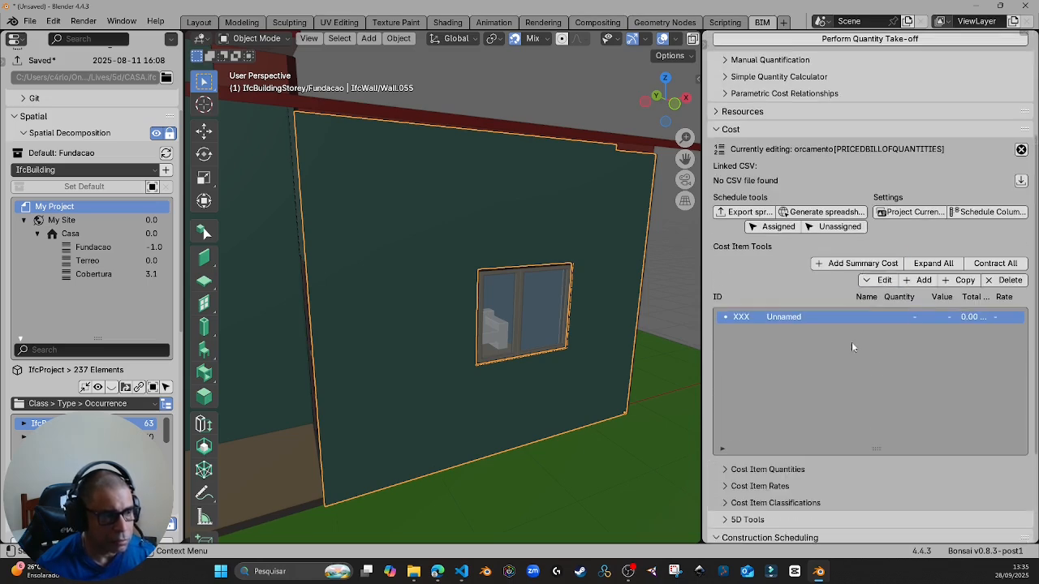
{"action": "double_click", "coordinate": [792, 317]}
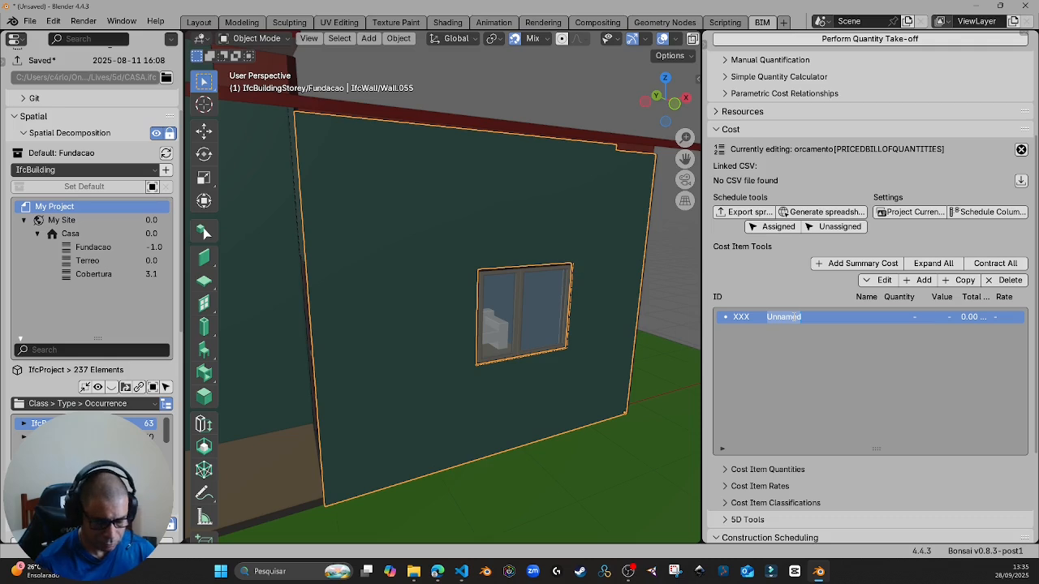
{"action": "type", "text": "paredes"}
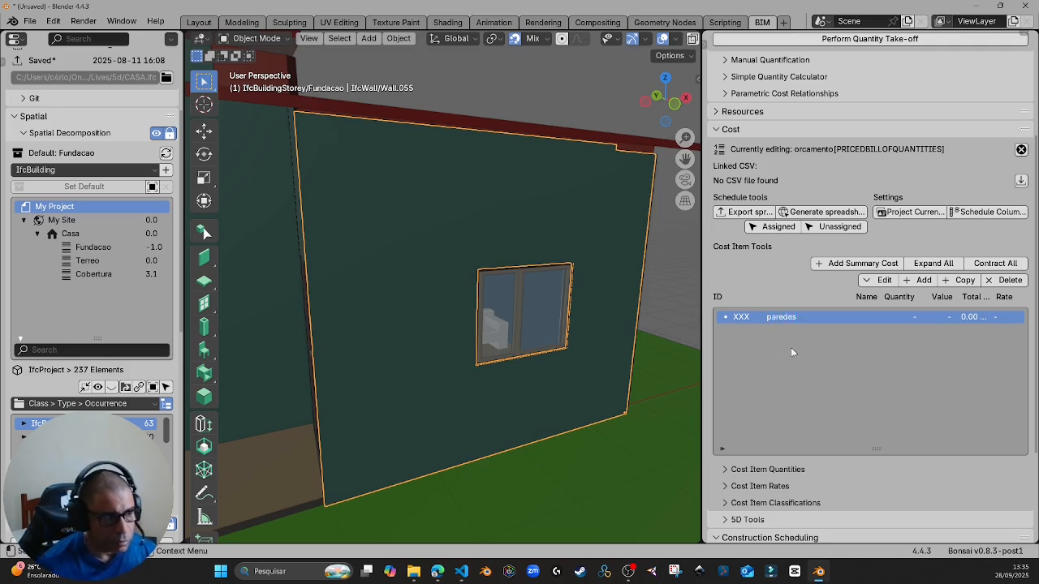
{"action": "double_click", "coordinate": [741, 317]}
{"action": "type", "text": "1"}
{"action": "key", "text": "Return"}
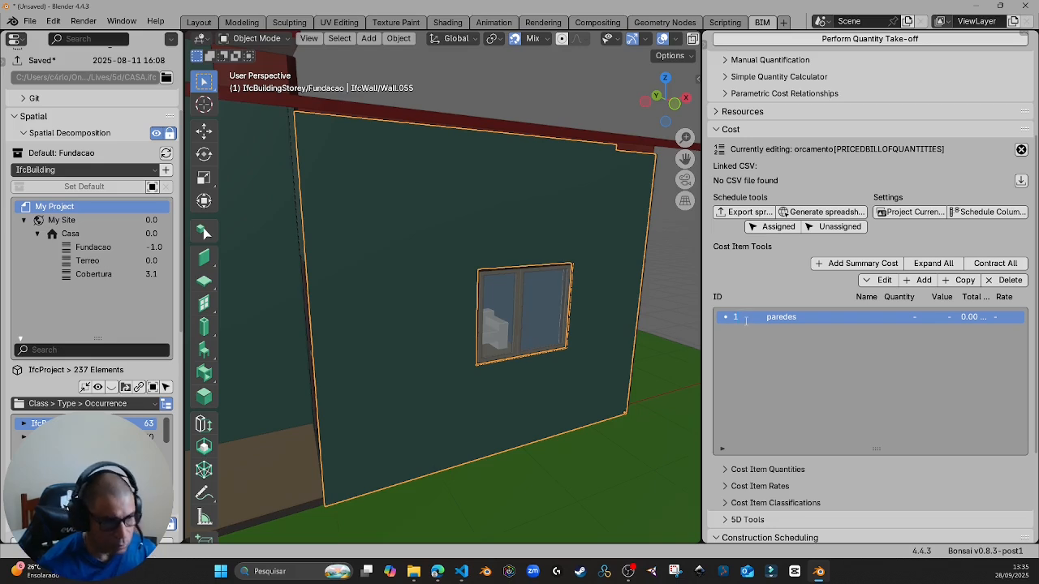
- Add a cost item under paredes with ID 1.1 and the name "revestimentos"
{"action": "left_click", "coordinate": [920, 280]}
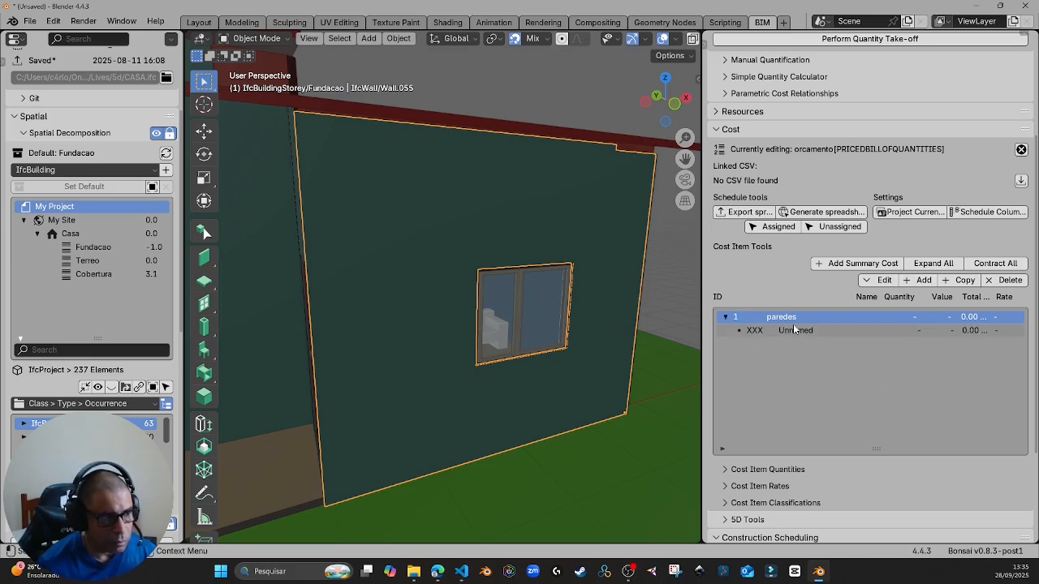
{"action": "double_click", "coordinate": [751, 331]}
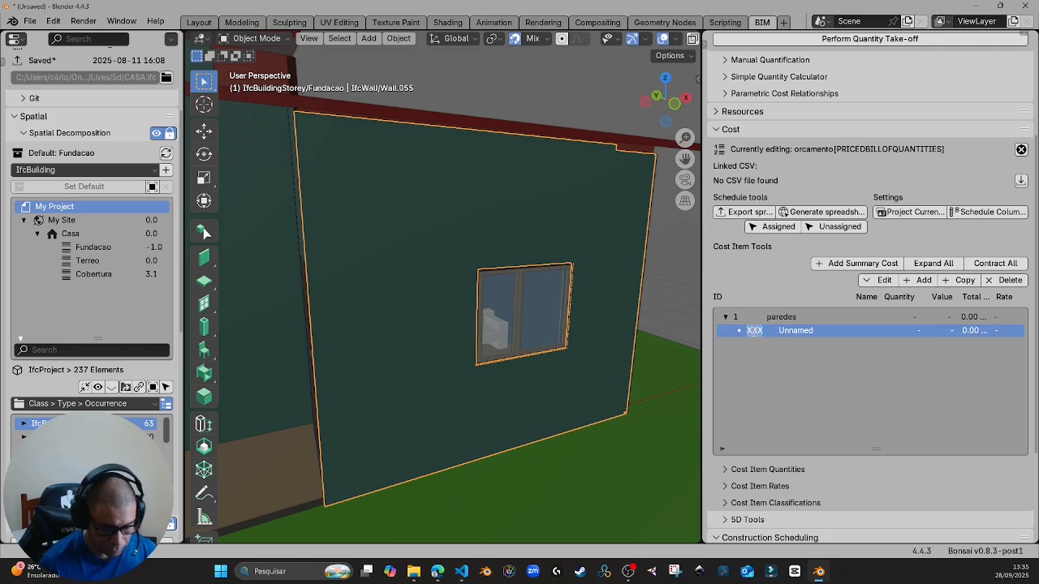
{"action": "type", "text": "1"}
{"action": "key", "text": "Return"}
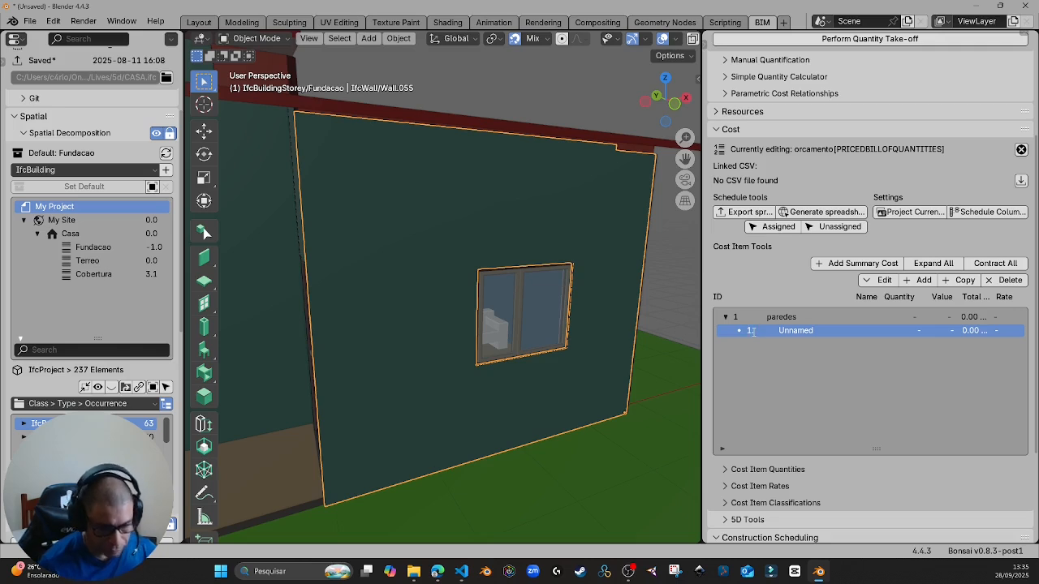
{"action": "double_click", "coordinate": [808, 330]}
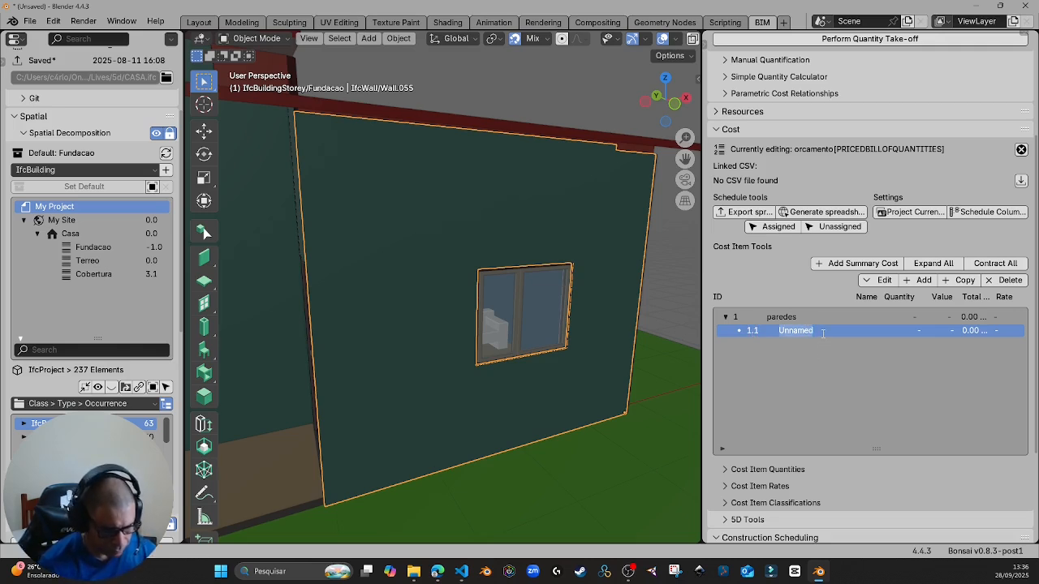
{"action": "type", "text": "revestimentos"}
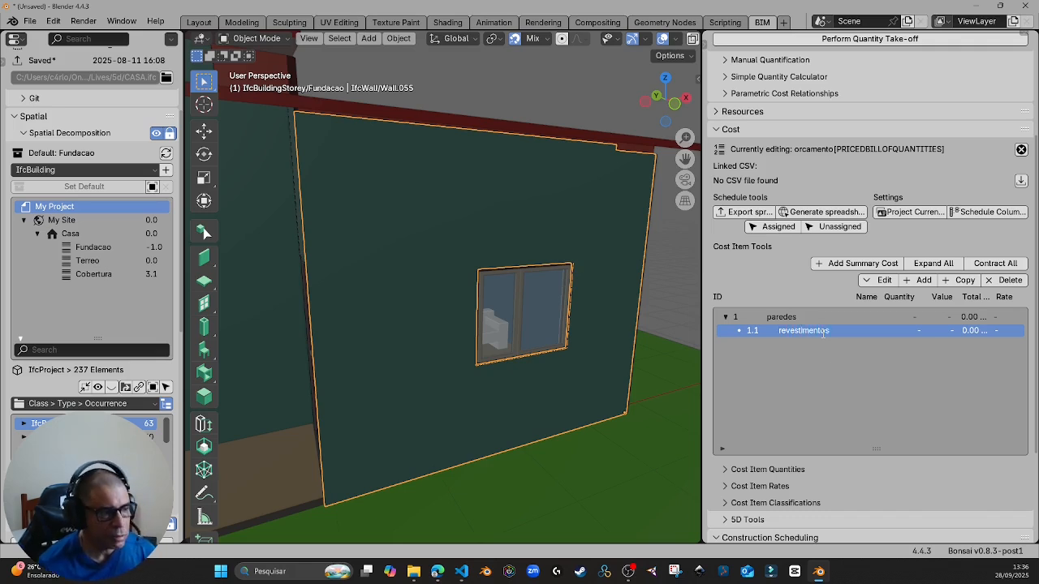
- Rename cost item 1.1 as "paredes" and slightly shorten the cost item list
{"action": "left_click_drag", "start_coordinate": [832, 330], "coordinate": [775, 331]}
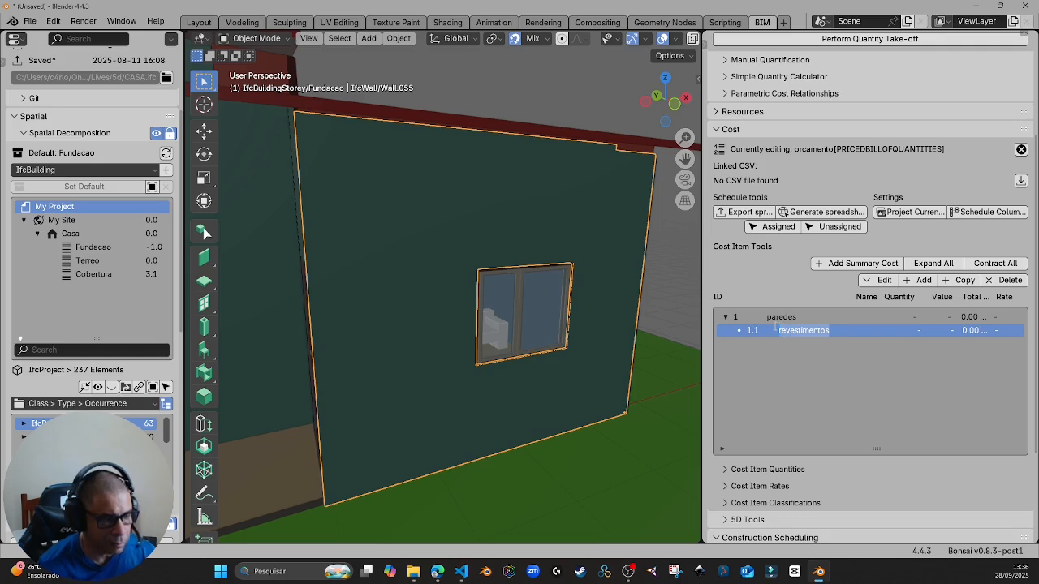
{"action": "type", "text": "paredes"}
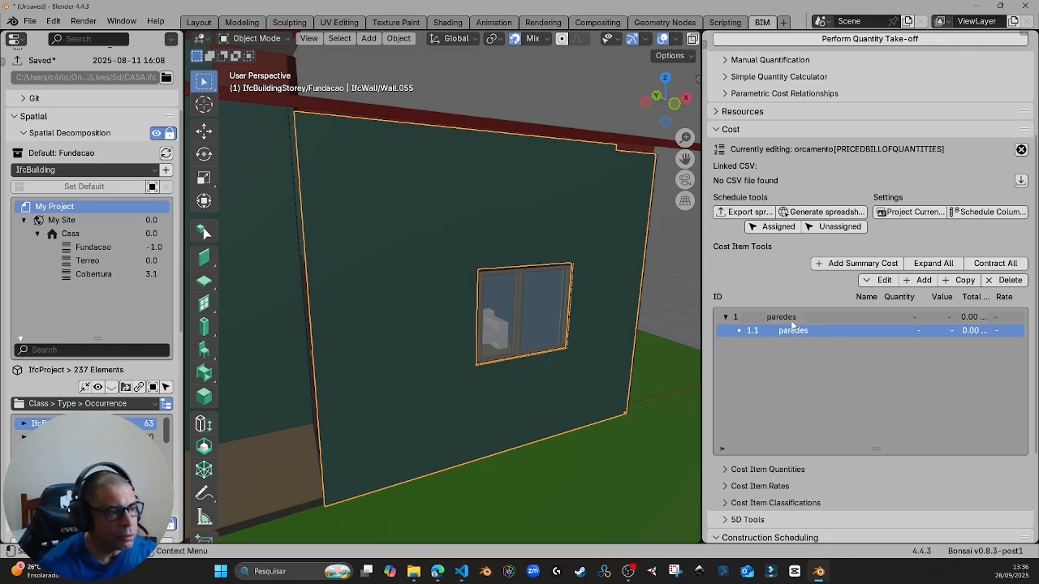
{"action": "double_click", "coordinate": [792, 319]}
{"action": "left_click", "coordinate": [797, 318]}
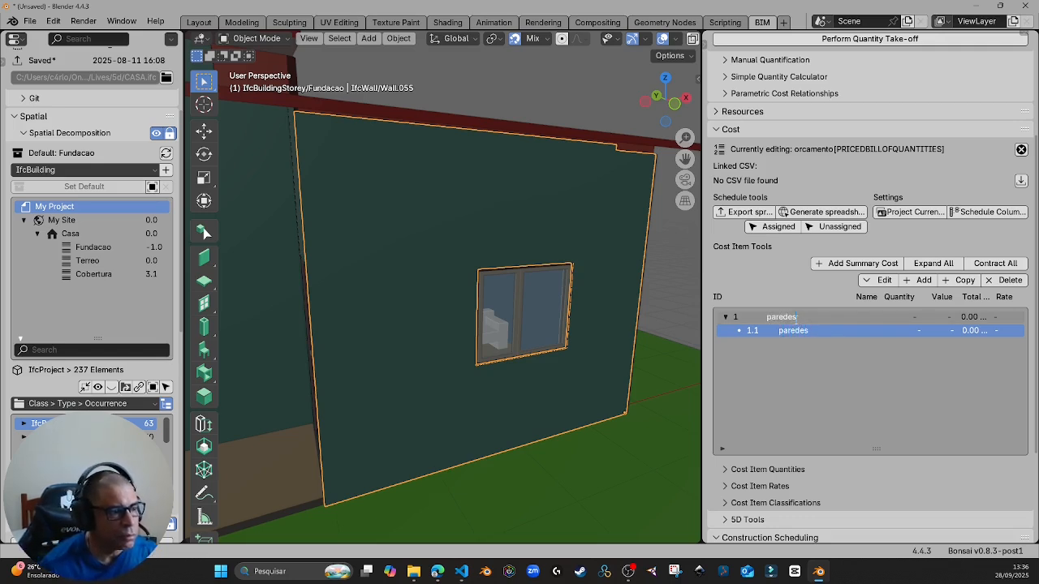
{"action": "left_click_drag", "start_coordinate": [797, 318], "coordinate": [761, 317]}
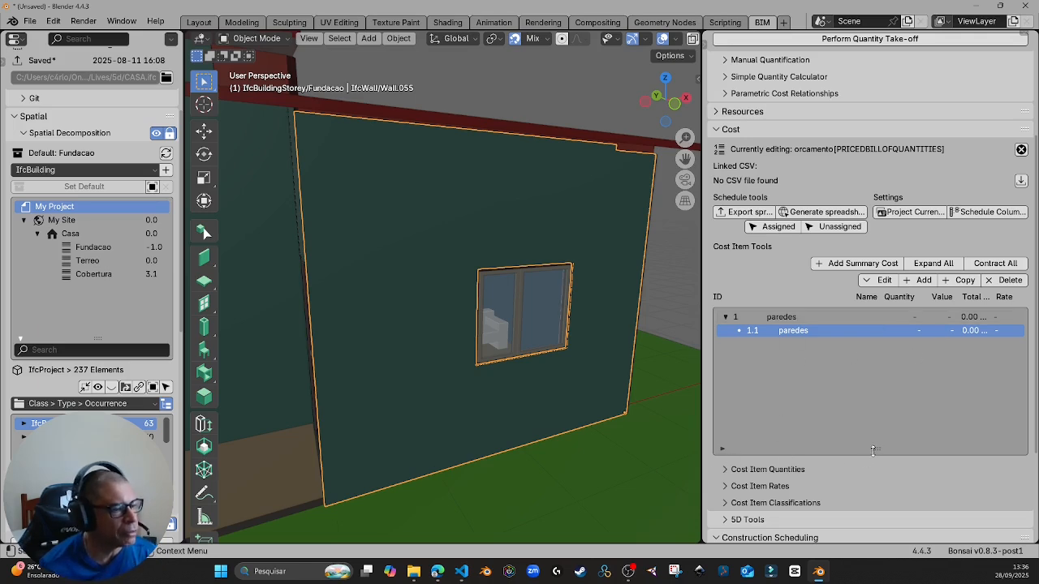
{"action": "left_click_drag", "start_coordinate": [876, 448], "coordinate": [874, 430]}
- Select all IfcWall elements of the project through the spatial decomposition's class list and check them in the model
{"action": "scroll", "coordinate": [328, 256], "scroll_direction": "down", "scroll_amount": 5}
{"action": "middle_click_drag", "start_coordinate": [332, 262], "coordinate": [373, 272]}
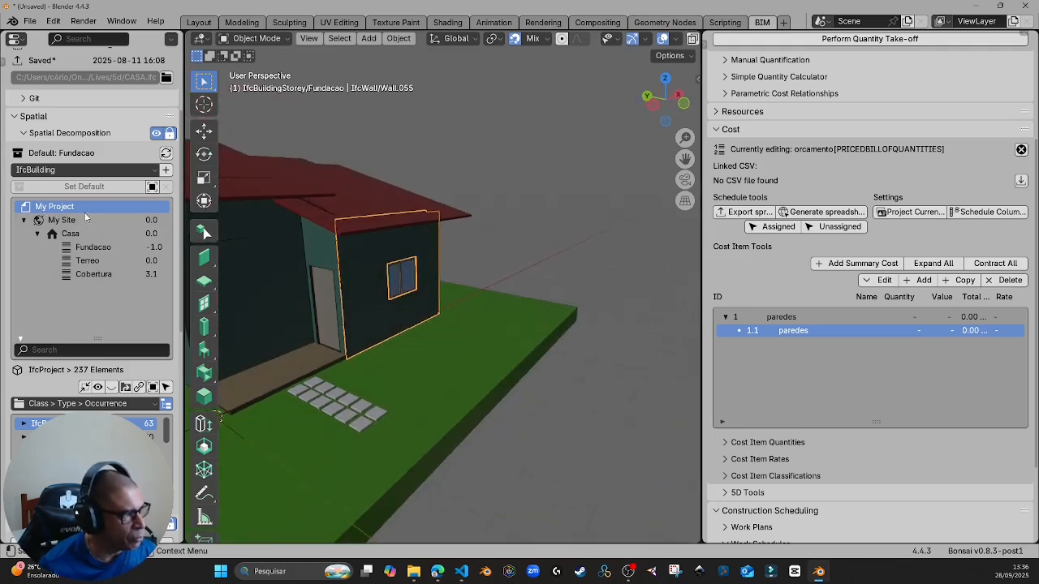
{"action": "scroll", "coordinate": [95, 454], "scroll_direction": "down", "scroll_amount": 5}
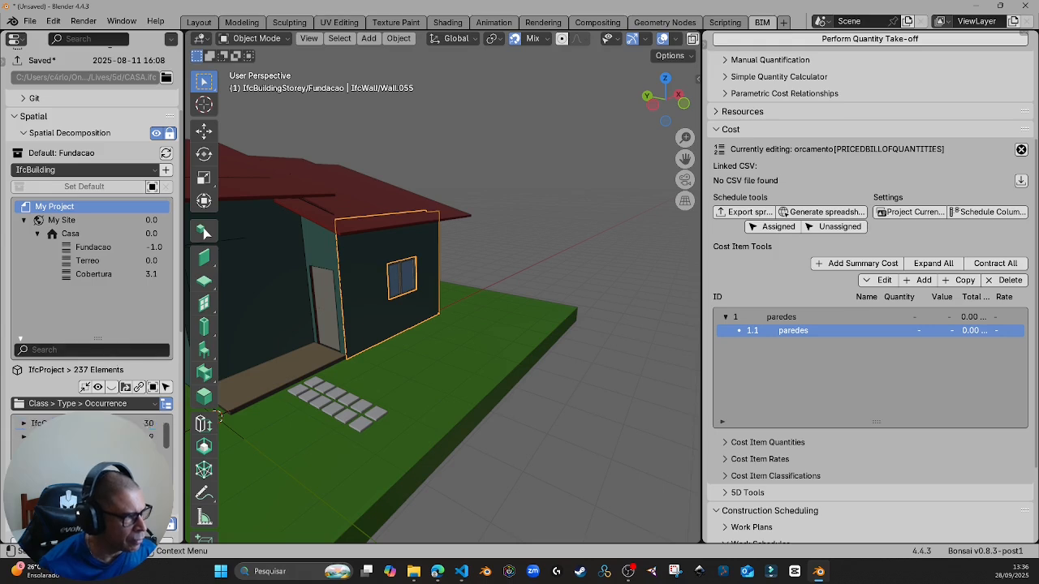
{"action": "scroll", "coordinate": [96, 455], "scroll_direction": "down", "scroll_amount": 3}
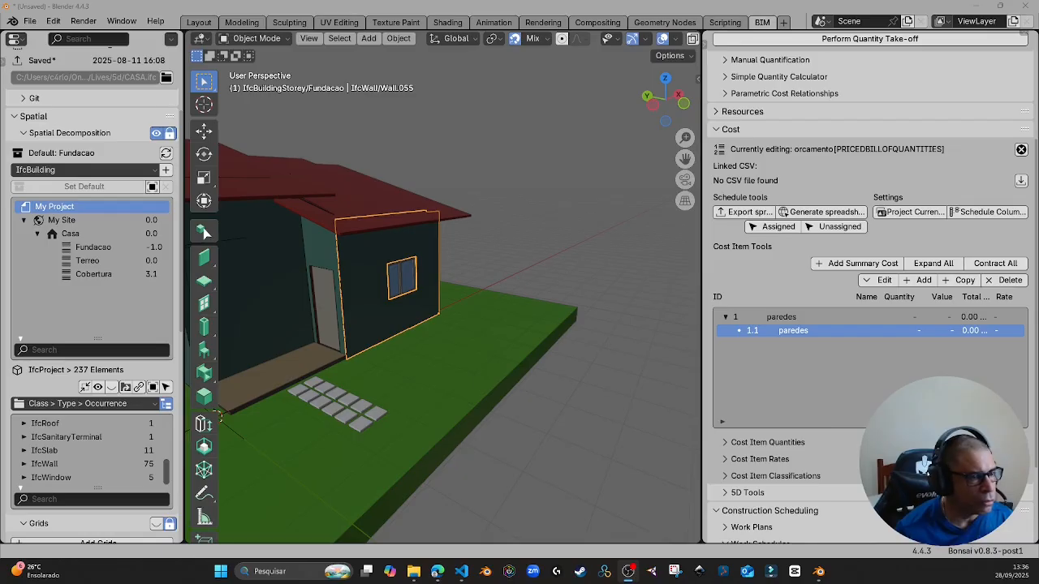
{"action": "left_click", "coordinate": [58, 462]}
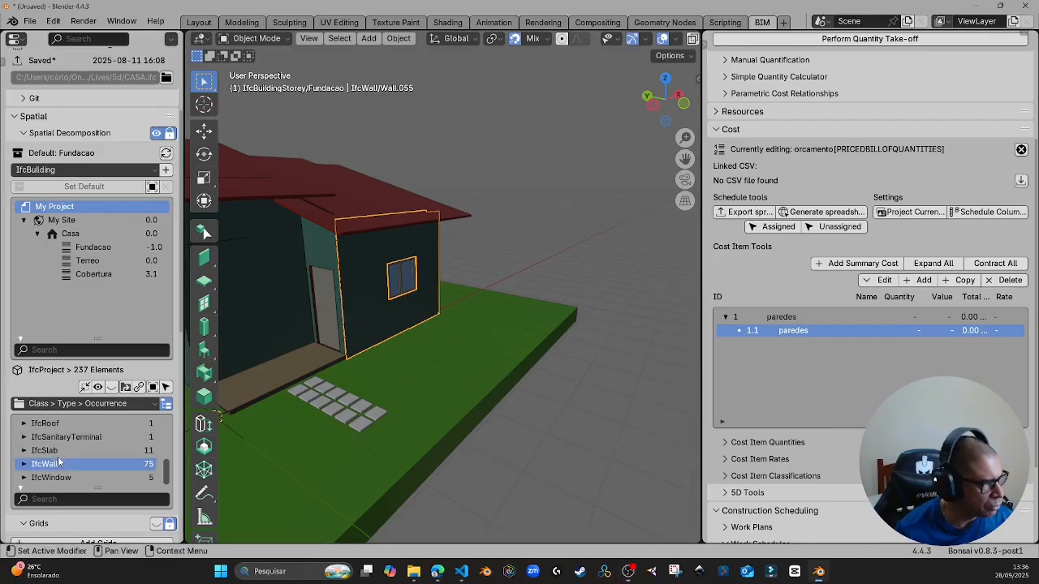
{"action": "scroll", "coordinate": [156, 451], "scroll_direction": "down", "scroll_amount": 6}
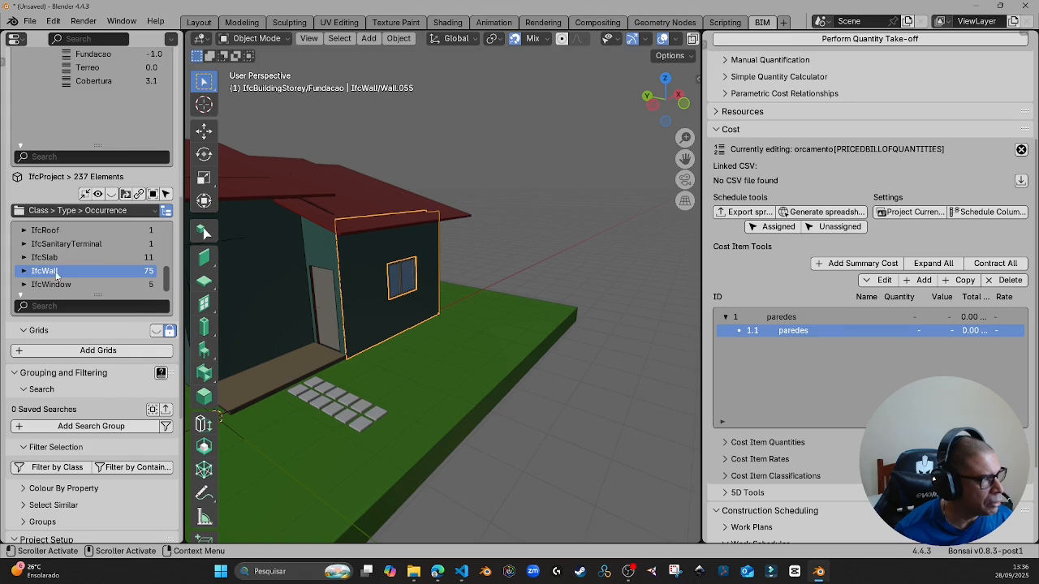
{"action": "left_click", "coordinate": [167, 195]}
{"action": "middle_click_drag", "start_coordinate": [306, 267], "coordinate": [328, 311]}
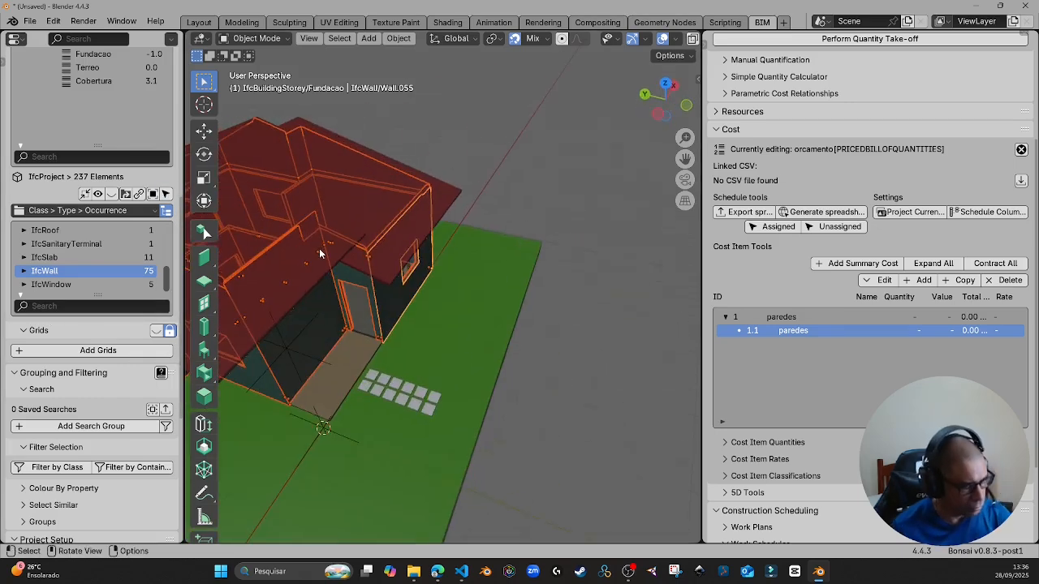
{"action": "key", "text": "KP_Divide"}
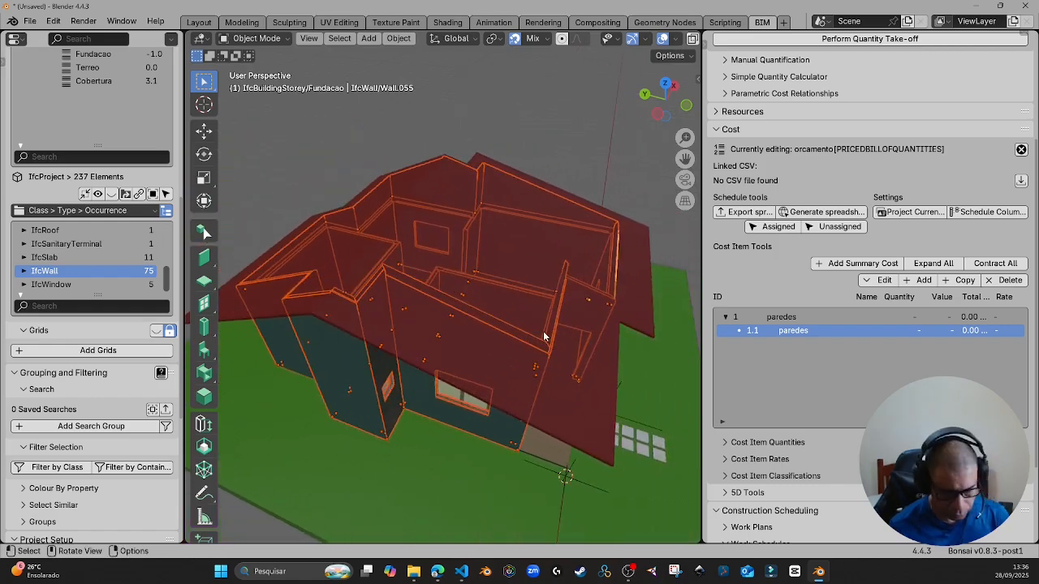
{"action": "key", "text": "KP_Divide"}
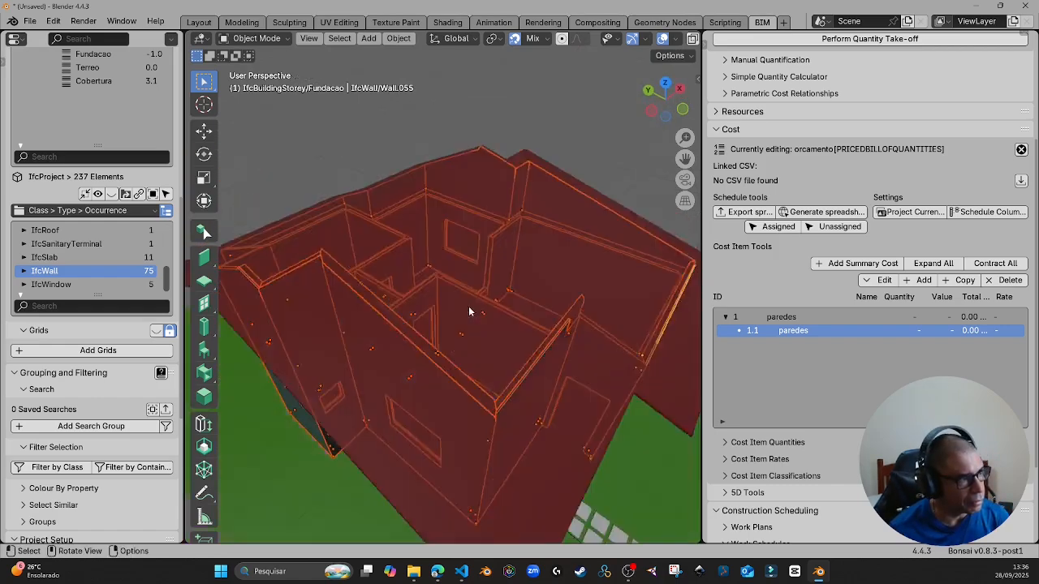
{"action": "middle_click_drag", "start_coordinate": [483, 269], "coordinate": [600, 284]}
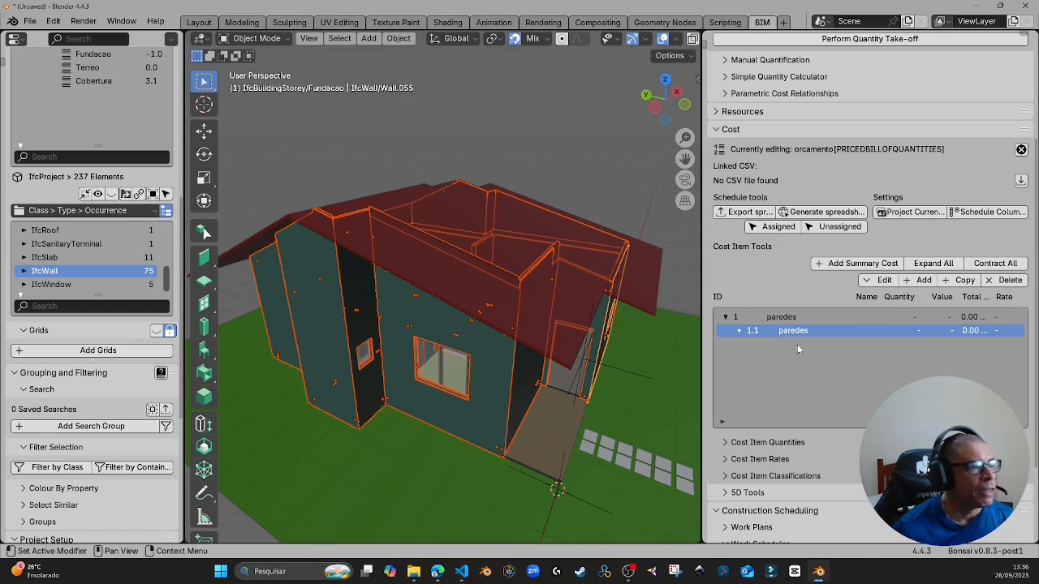
- Assign the selected walls to cost item 1.1 with NetSideArea as the product quantity, and widen the cost area to read the quantity
{"action": "left_click", "coordinate": [734, 443]}
{"action": "scroll", "coordinate": [754, 454], "scroll_direction": "down", "scroll_amount": 5}
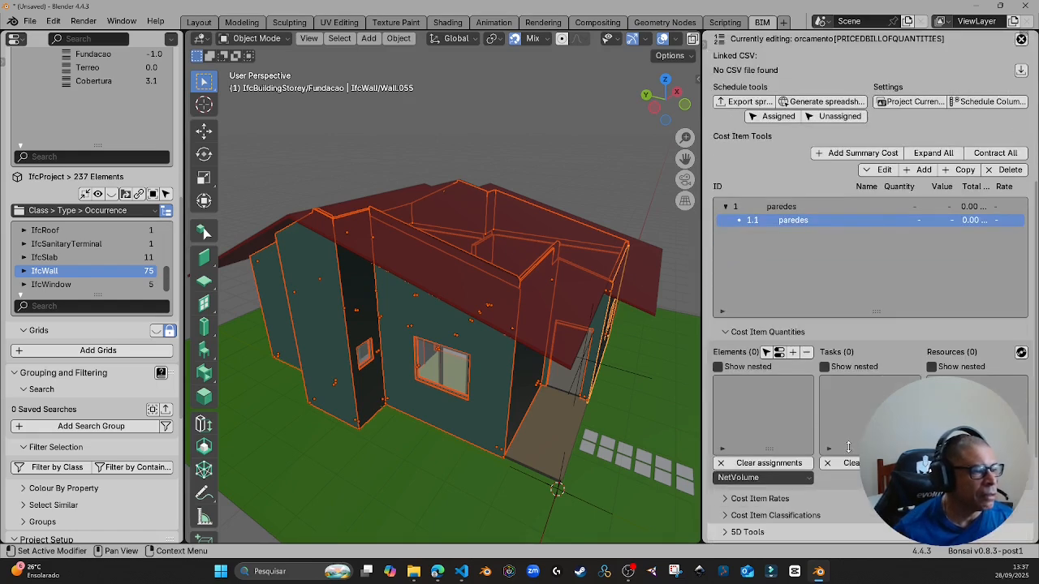
{"action": "left_click", "coordinate": [739, 402]}
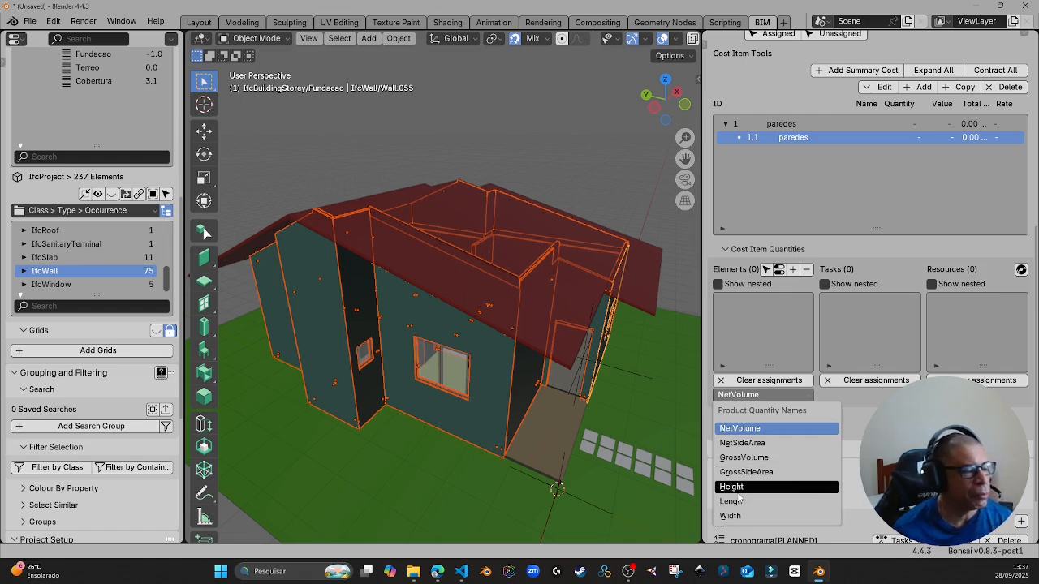
{"action": "left_click", "coordinate": [741, 443]}
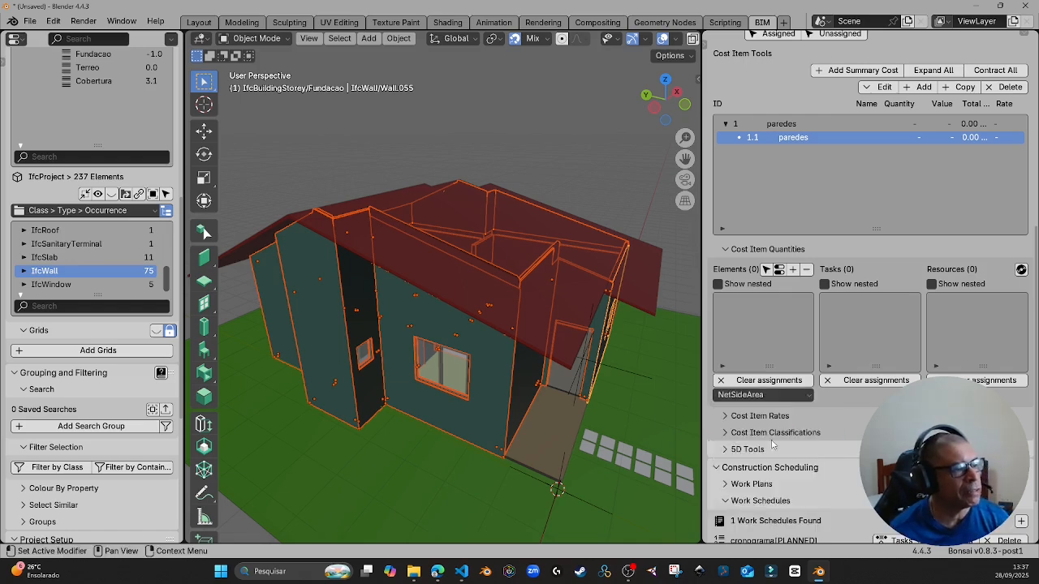
{"action": "left_click", "coordinate": [779, 270]}
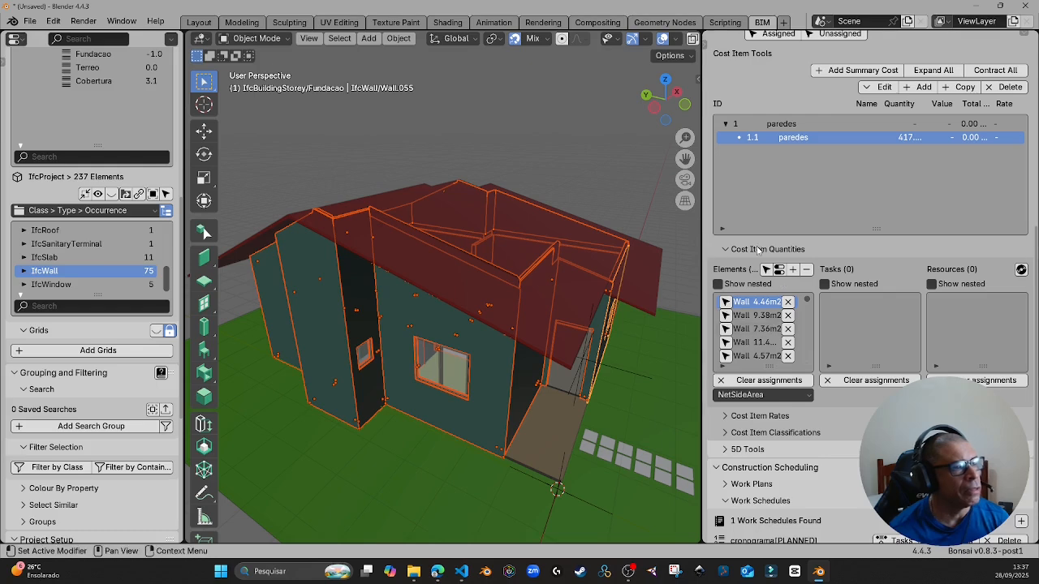
{"action": "left_click_drag", "start_coordinate": [703, 156], "coordinate": [529, 156]}
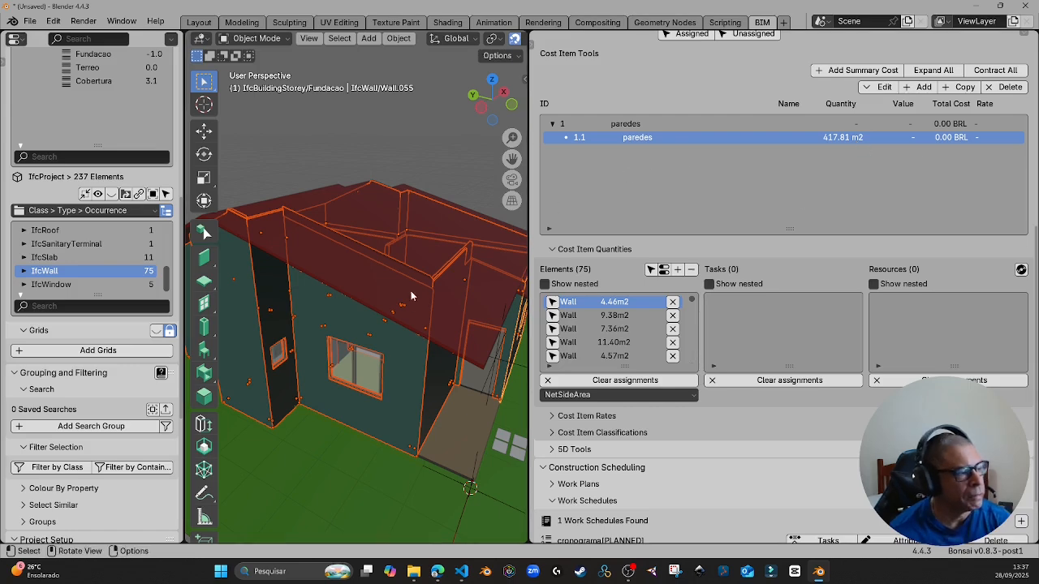
- Inspect the selected walls around the house's porch and window corner, and clear the selection
{"action": "middle_click_drag", "start_coordinate": [411, 291], "coordinate": [373, 291]}
{"action": "scroll", "coordinate": [373, 289], "scroll_direction": "down", "scroll_amount": 6}
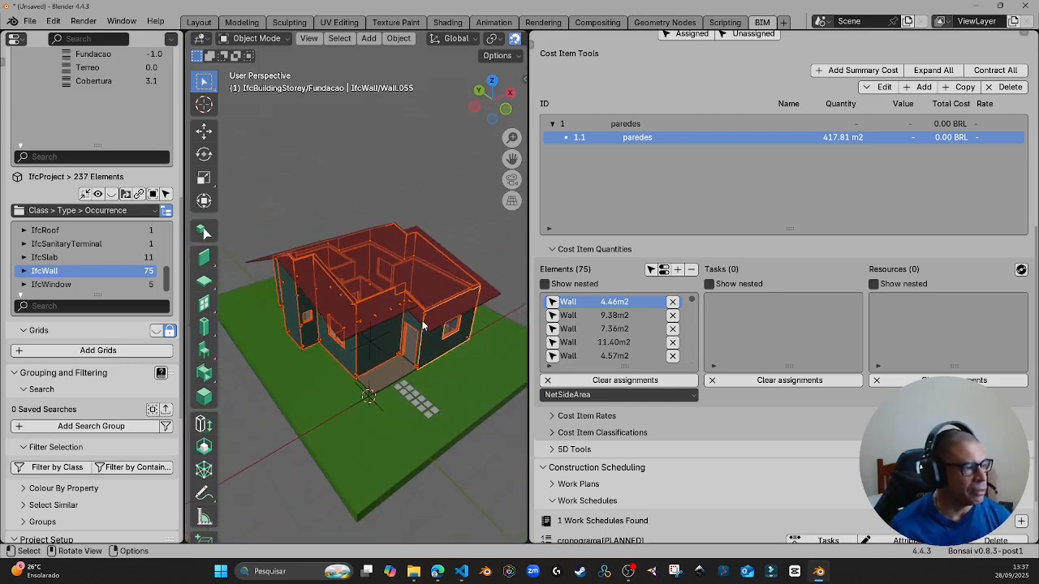
{"action": "scroll", "coordinate": [468, 367], "scroll_direction": "up", "scroll_amount": 8}
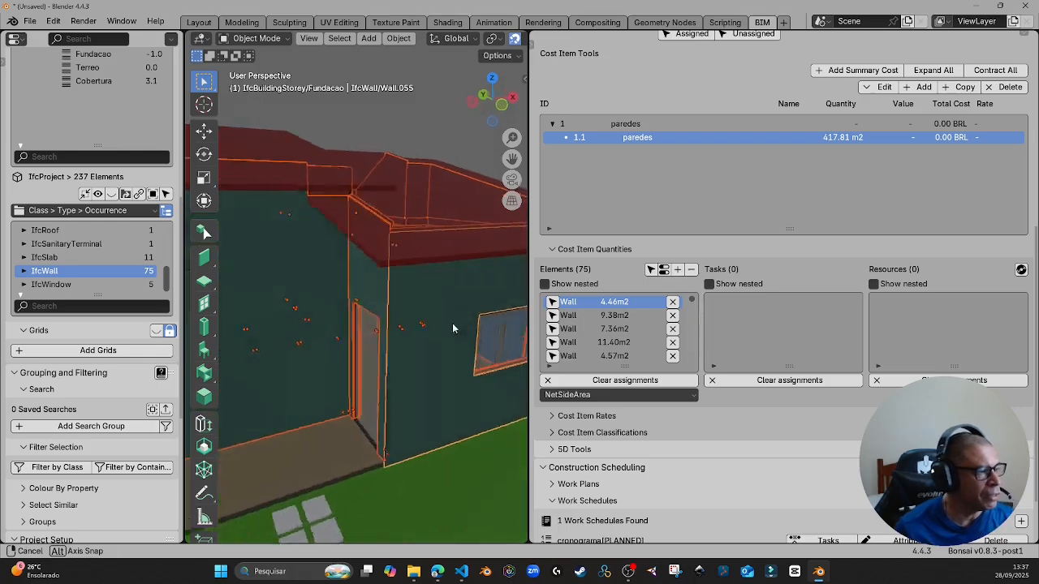
{"action": "scroll", "coordinate": [461, 325], "scroll_direction": "down", "scroll_amount": 4}
{"action": "middle_click_drag", "start_coordinate": [463, 329], "coordinate": [436, 285]}
{"action": "scroll", "coordinate": [403, 276], "scroll_direction": "up", "scroll_amount": 4}
{"action": "scroll", "coordinate": [443, 291], "scroll_direction": "down", "scroll_amount": 2}
{"action": "left_click", "coordinate": [485, 152]}
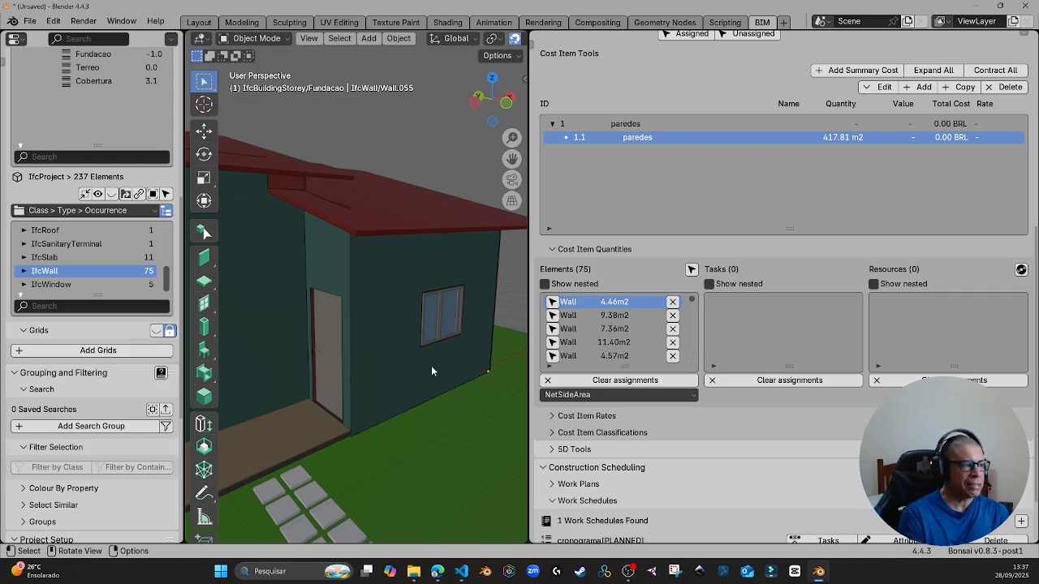
- Examine the exterior wall with the window and the windowless porch wall individually in the enlarged 3D view
{"action": "left_click", "coordinate": [391, 309]}
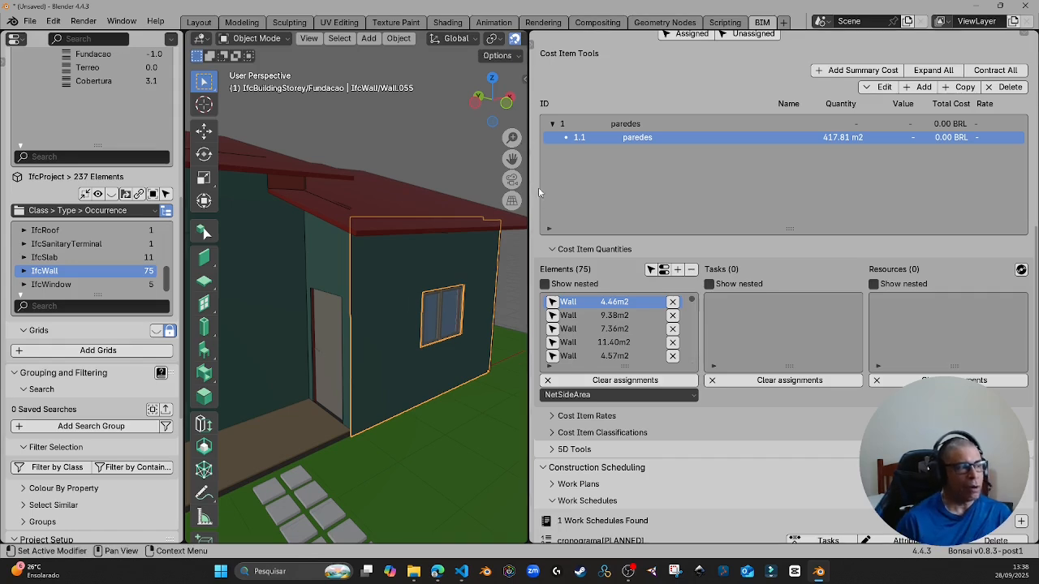
{"action": "left_click_drag", "start_coordinate": [530, 246], "coordinate": [785, 287]}
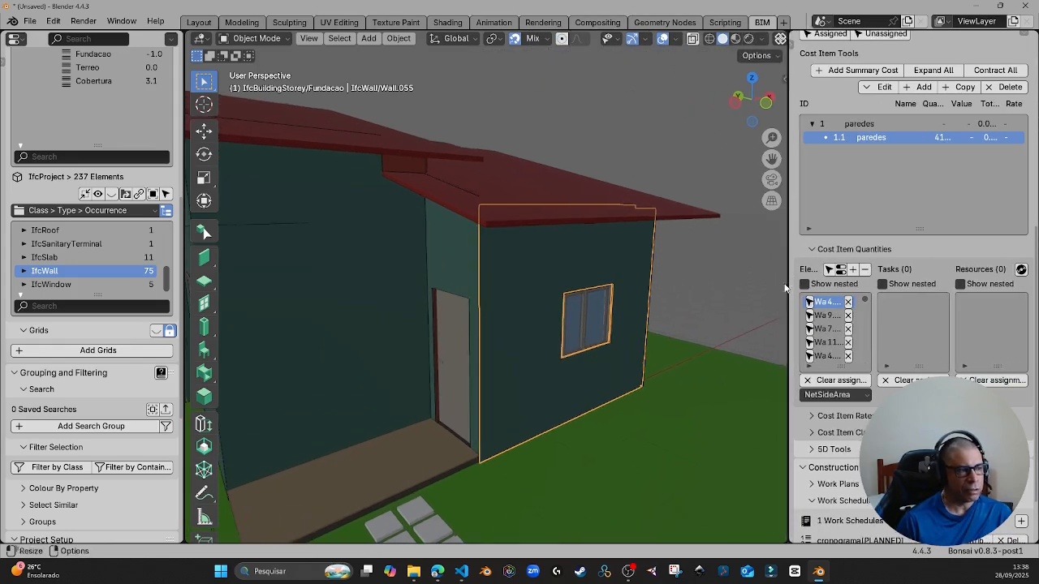
{"action": "scroll", "coordinate": [505, 286], "scroll_direction": "down", "scroll_amount": 6}
{"action": "left_click", "coordinate": [419, 322]}
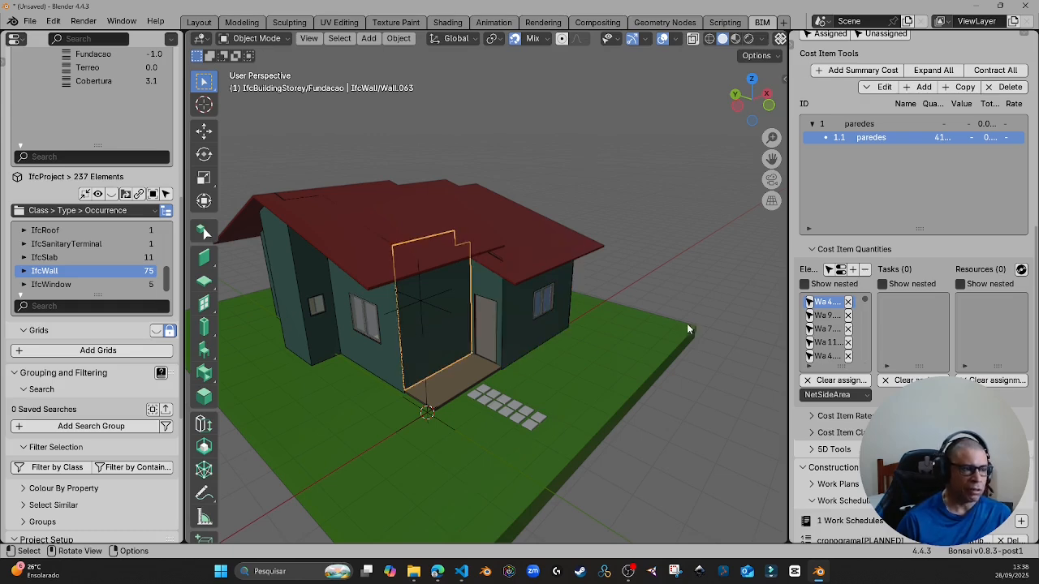
{"action": "left_click_drag", "start_coordinate": [789, 318], "coordinate": [735, 319]}
{"action": "scroll", "coordinate": [517, 307], "scroll_direction": "up", "scroll_amount": 8}
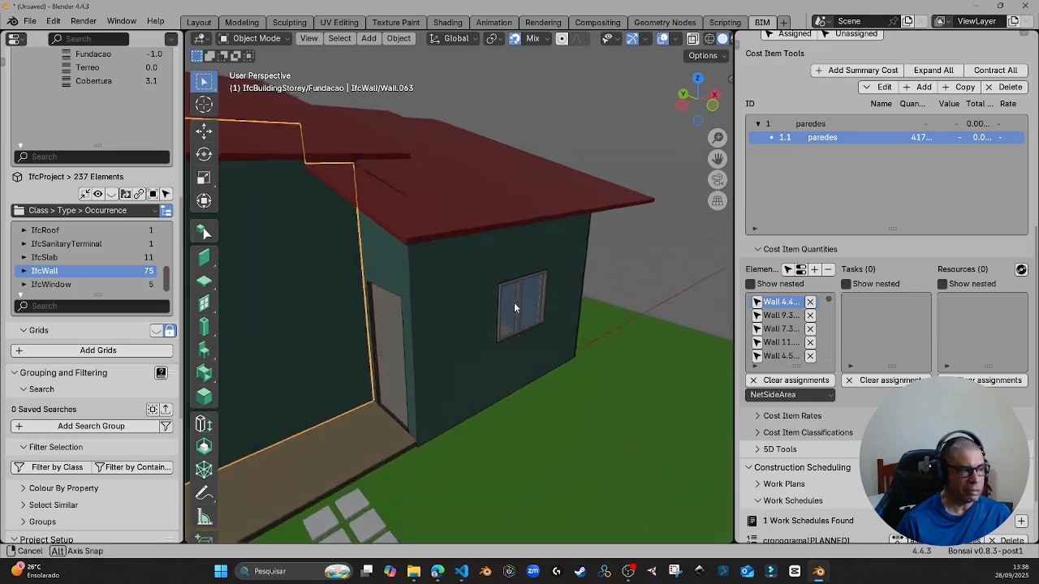
{"action": "left_click", "coordinate": [442, 252]}
{"action": "scroll", "coordinate": [523, 328], "scroll_direction": "down", "scroll_amount": 3}
{"action": "scroll", "coordinate": [526, 337], "scroll_direction": "down", "scroll_amount": 4}
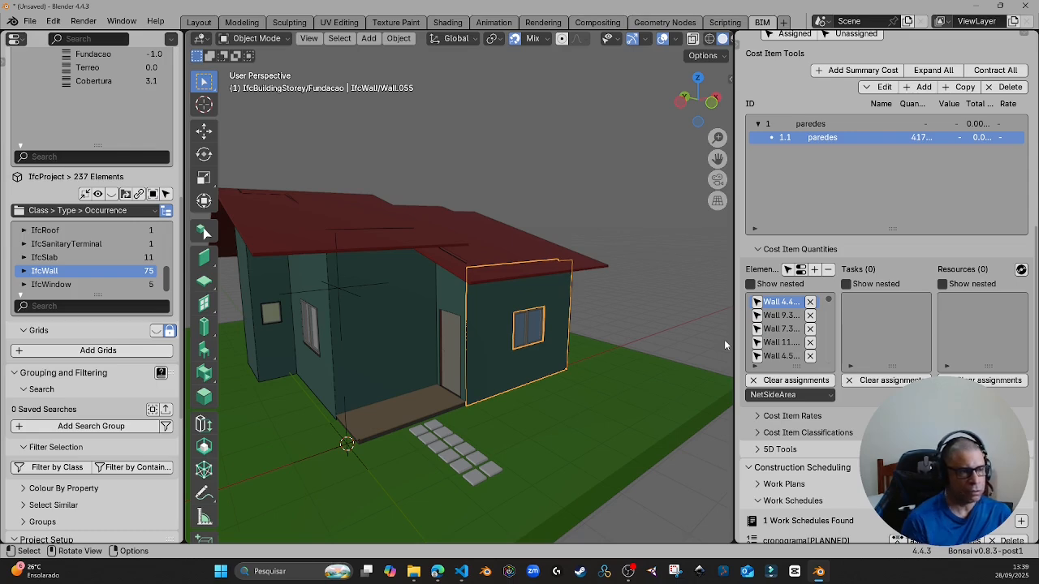
- Review the property sets and the Qto_WallBaseQuantities of the exterior wall containing the window
{"action": "scroll", "coordinate": [923, 264], "scroll_direction": "up", "scroll_amount": 10}
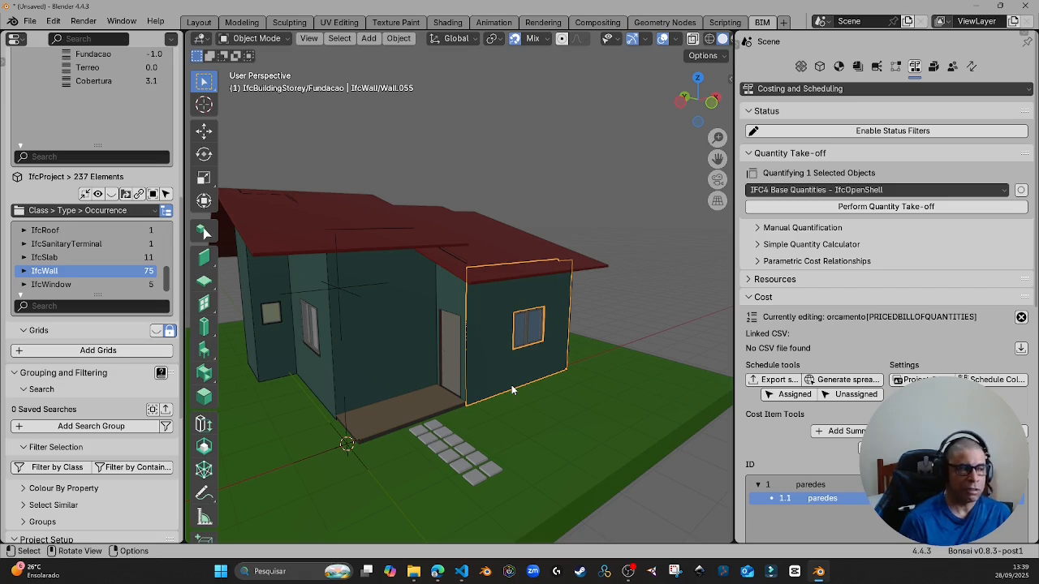
{"action": "left_click", "coordinate": [545, 196]}
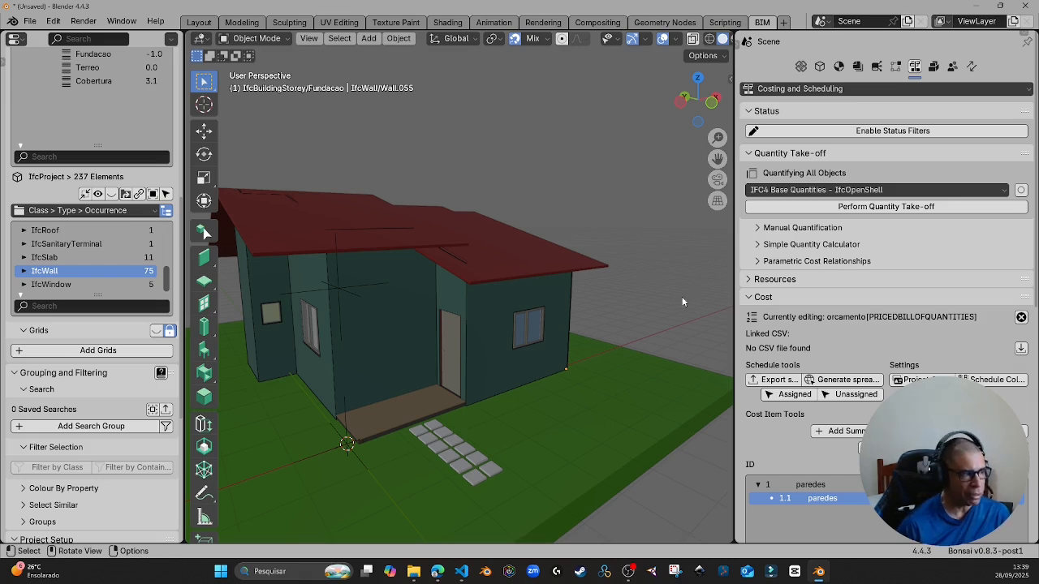
{"action": "left_click", "coordinate": [471, 329]}
{"action": "left_click", "coordinate": [819, 66]}
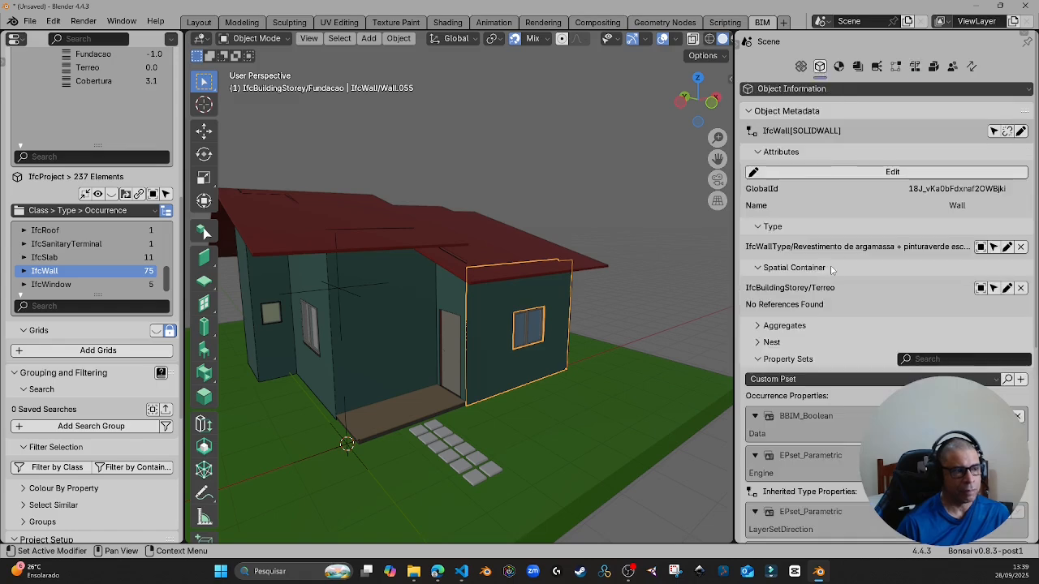
{"action": "scroll", "coordinate": [767, 428], "scroll_direction": "down", "scroll_amount": 10}
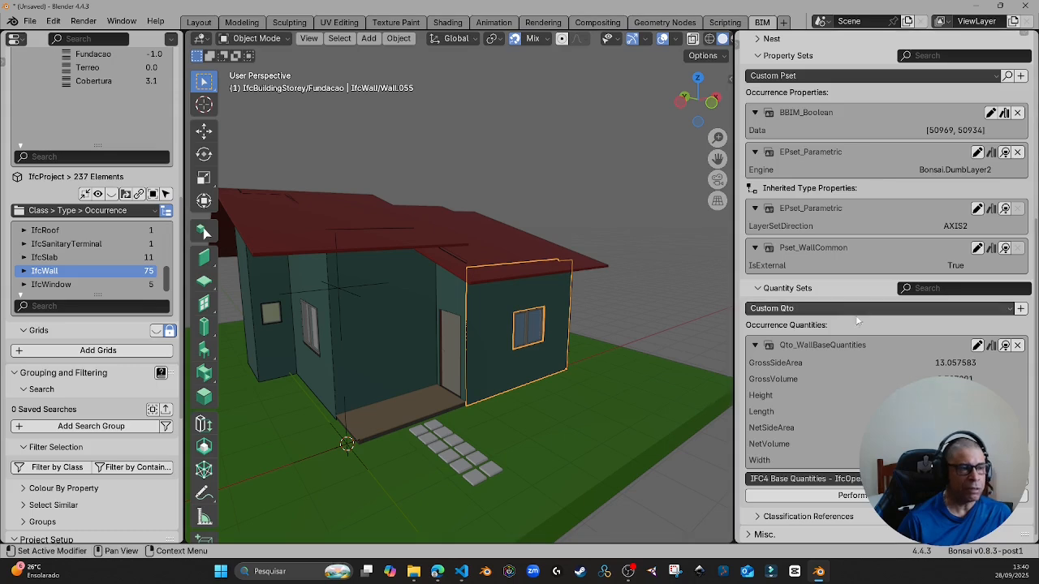
{"action": "scroll", "coordinate": [863, 265], "scroll_direction": "up", "scroll_amount": 8}
- Return to the orcamento schedule, review the wall elements assigned to cost item 1.1, and deselect the exterior wall
{"action": "left_click", "coordinate": [934, 66]}
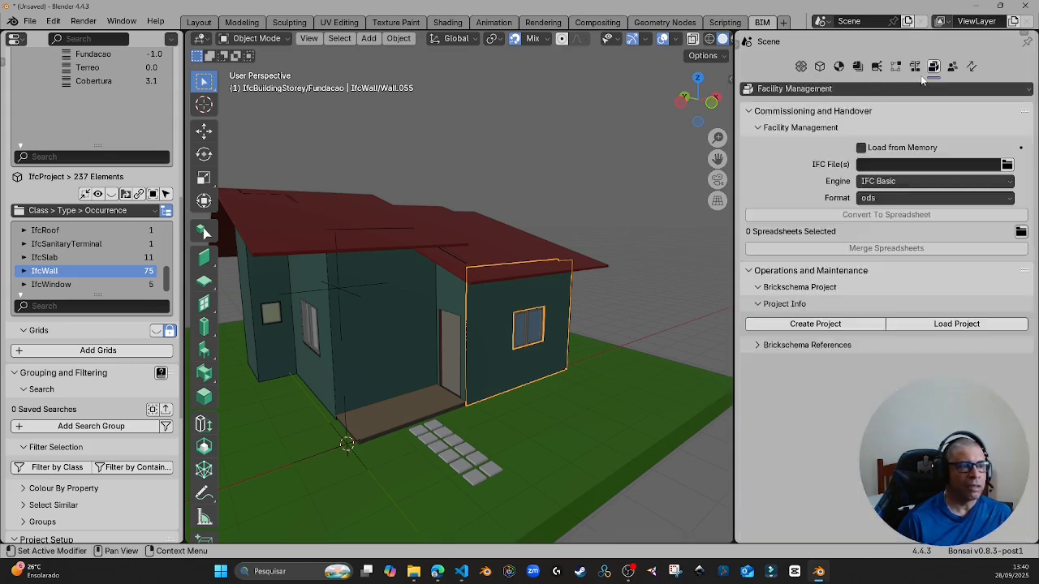
{"action": "left_click", "coordinate": [914, 66]}
{"action": "scroll", "coordinate": [837, 420], "scroll_direction": "down", "scroll_amount": 5}
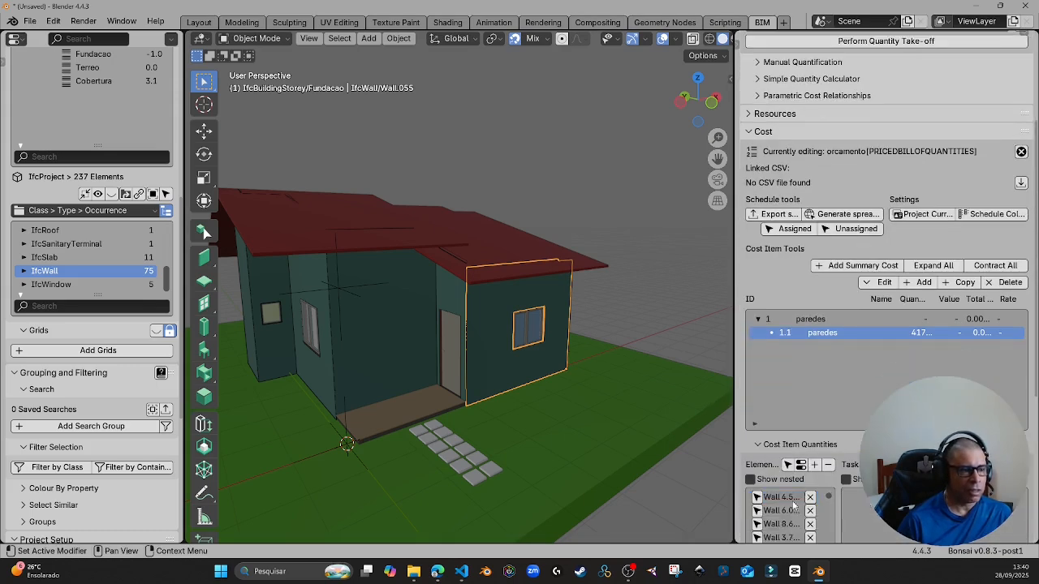
{"action": "scroll", "coordinate": [832, 489], "scroll_direction": "down", "scroll_amount": 3}
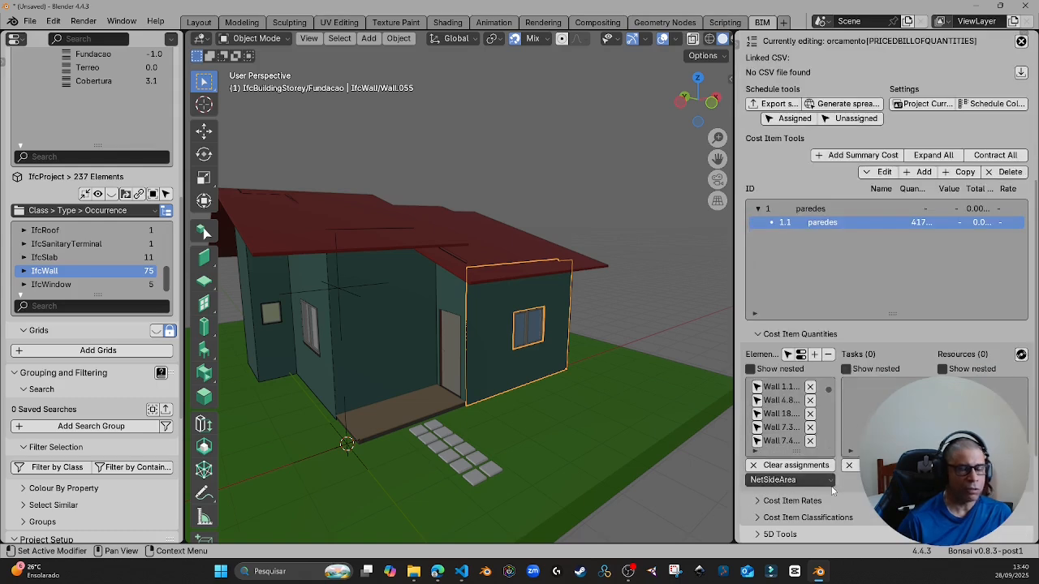
{"action": "left_click_drag", "start_coordinate": [736, 370], "coordinate": [677, 374]}
{"action": "scroll", "coordinate": [512, 362], "scroll_direction": "down", "scroll_amount": 5}
{"action": "scroll", "coordinate": [515, 363], "scroll_direction": "up", "scroll_amount": 2}
{"action": "scroll", "coordinate": [515, 363], "scroll_direction": "up", "scroll_amount": 2}
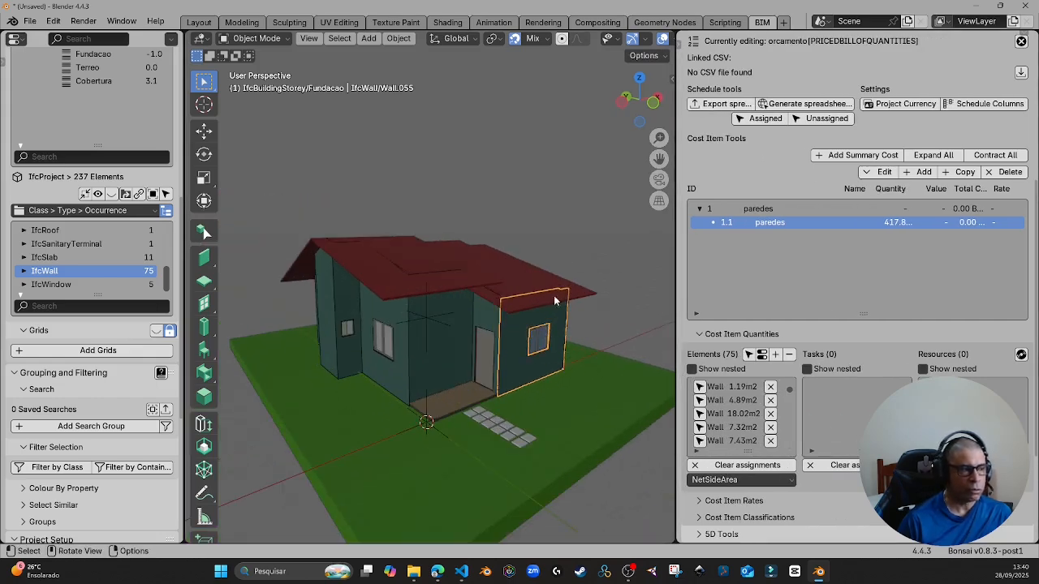
{"action": "left_click", "coordinate": [620, 190]}
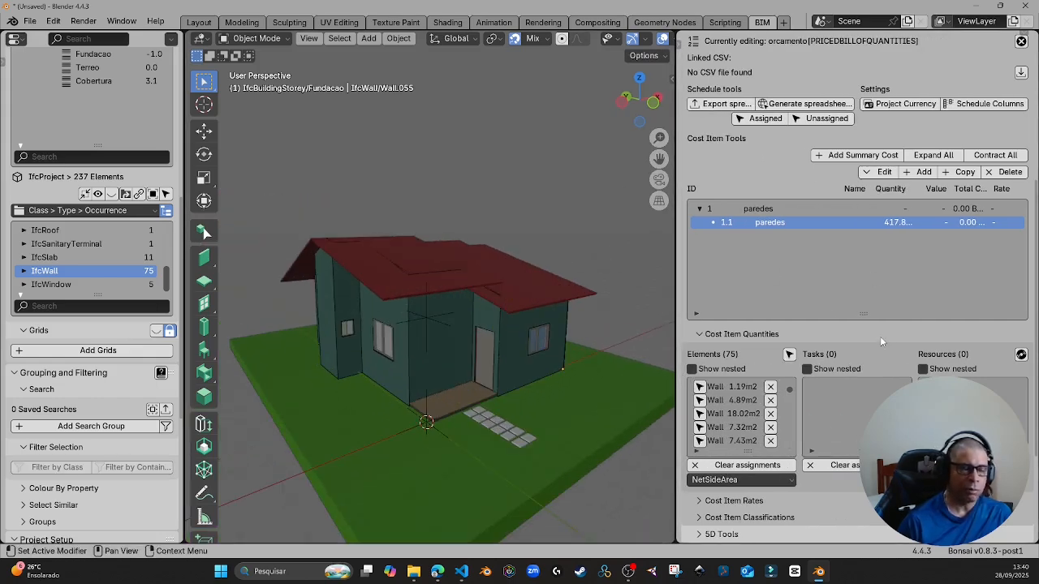
- Review the wall's object information and the quantity take-off and cost schedule settings
{"action": "left_click_drag", "start_coordinate": [676, 357], "coordinate": [757, 276]}
{"action": "scroll", "coordinate": [898, 207], "scroll_direction": "up", "scroll_amount": 8}
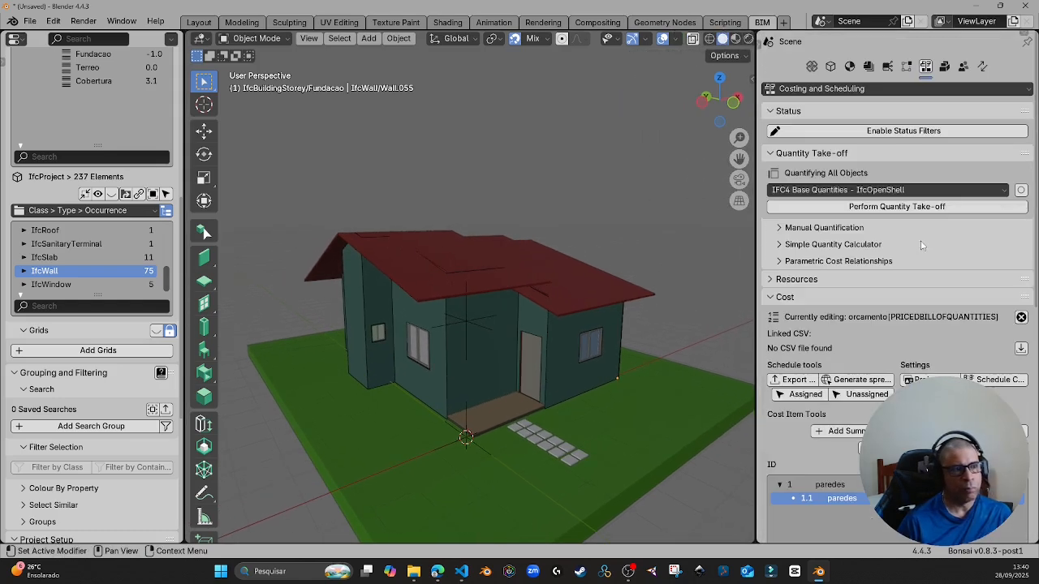
{"action": "left_click", "coordinate": [832, 68]}
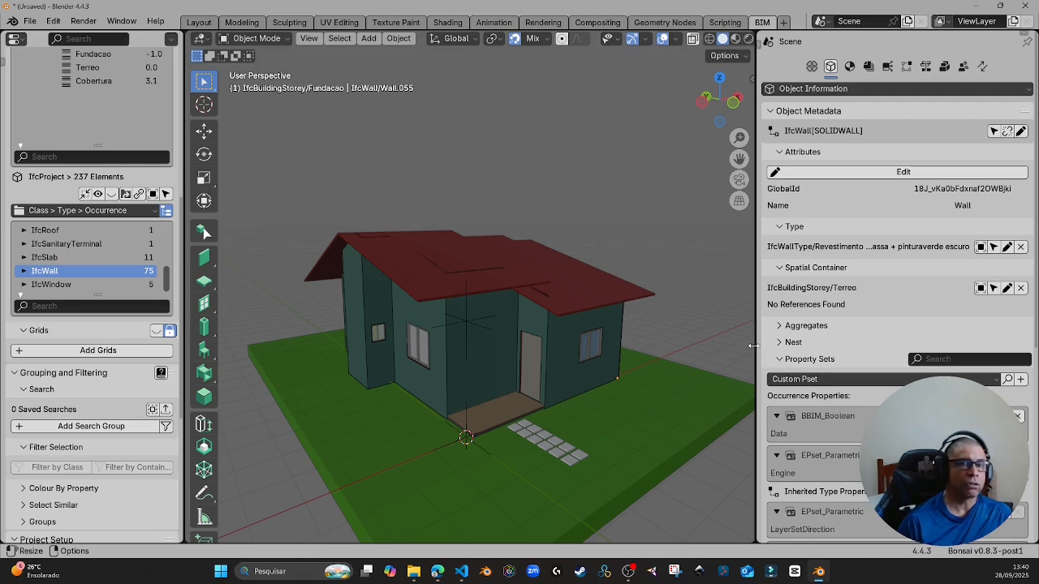
{"action": "middle_click_drag", "start_coordinate": [445, 299], "coordinate": [467, 472]}
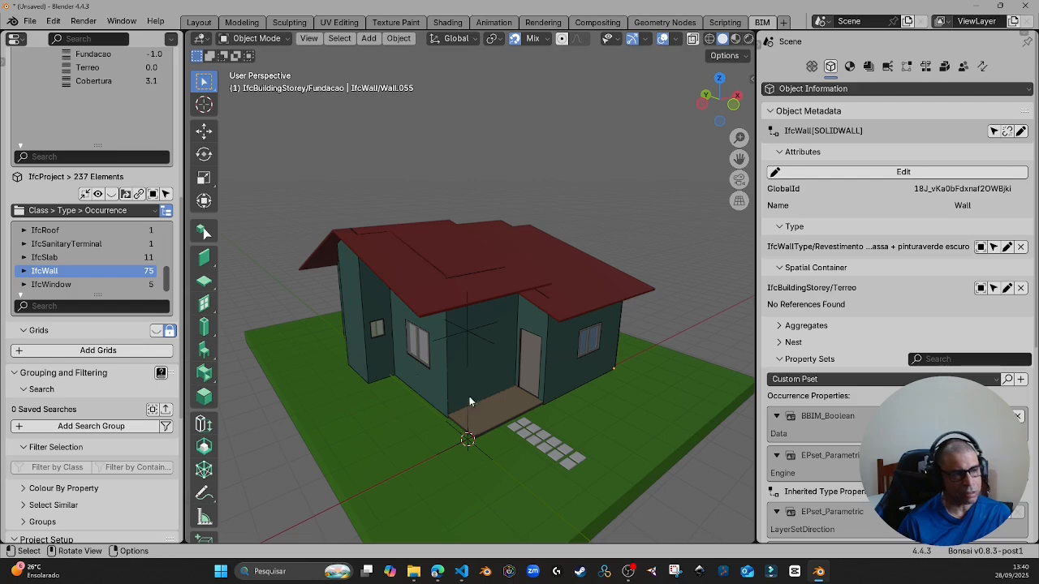
{"action": "left_click", "coordinate": [927, 67]}
{"action": "scroll", "coordinate": [909, 273], "scroll_direction": "down", "scroll_amount": 3}
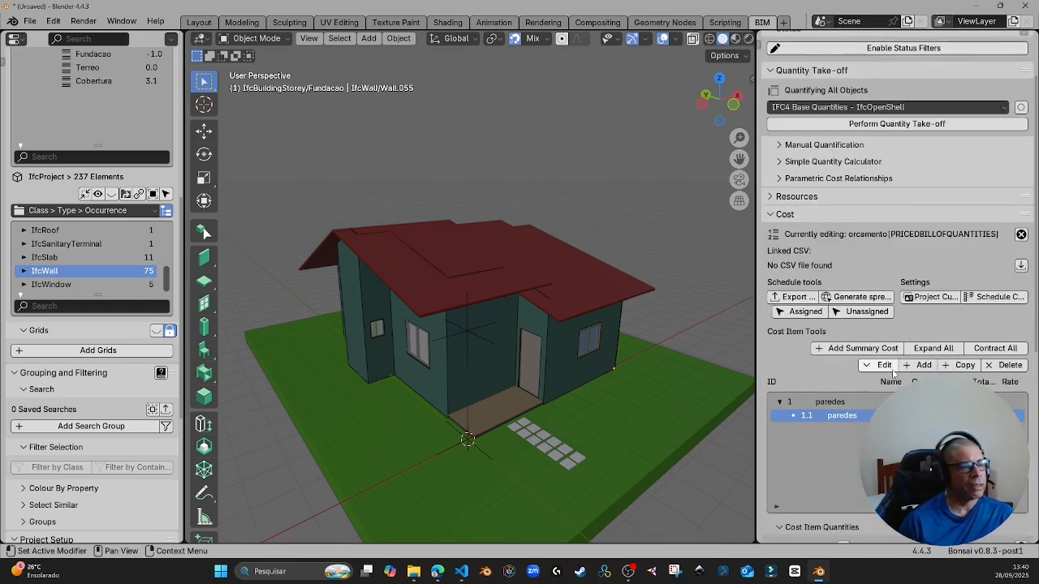
{"action": "scroll", "coordinate": [909, 273], "scroll_direction": "up", "scroll_amount": 3}
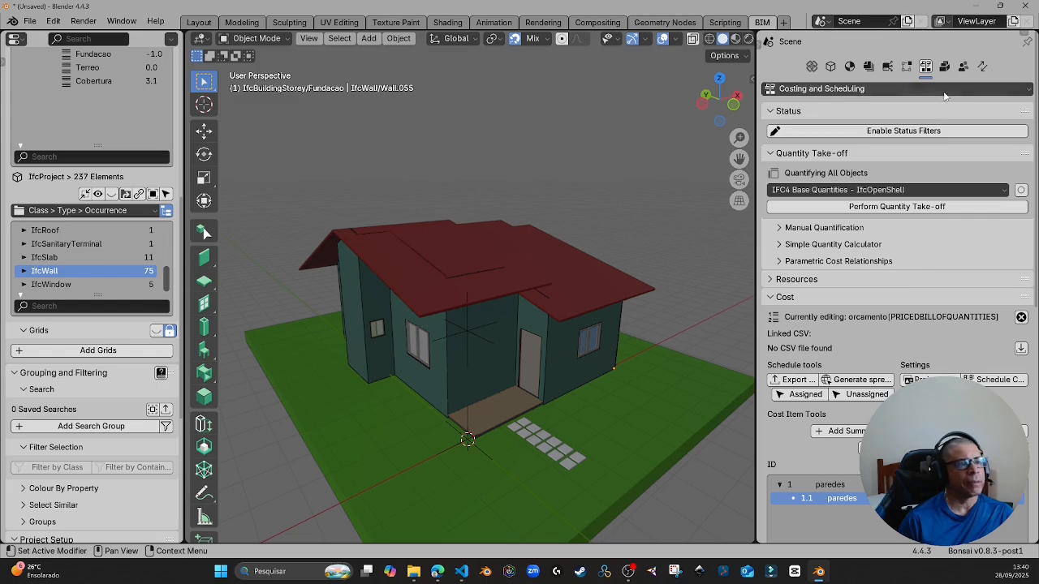
- Open the Spreadsheet Import/Export settings under Quality and Coordination and enable Load from Memory
{"action": "left_click", "coordinate": [963, 67]}
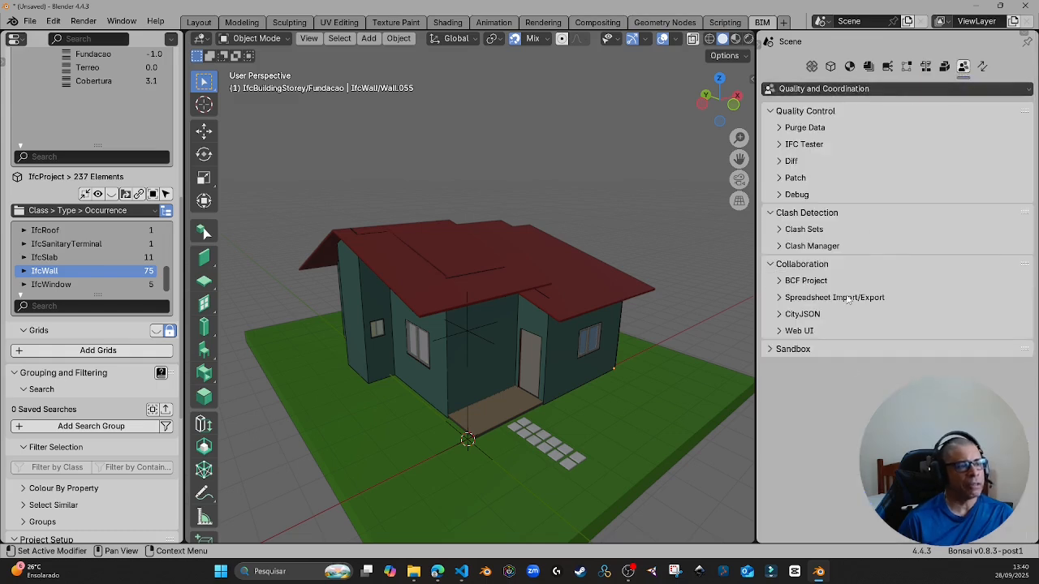
{"action": "left_click", "coordinate": [781, 298]}
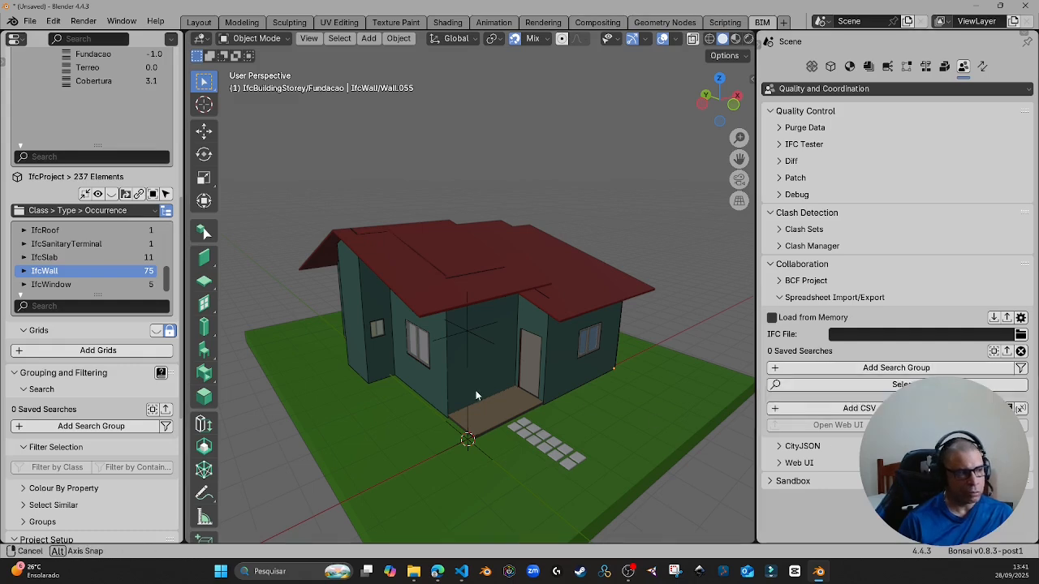
{"action": "middle_click_drag", "start_coordinate": [477, 390], "coordinate": [442, 415]}
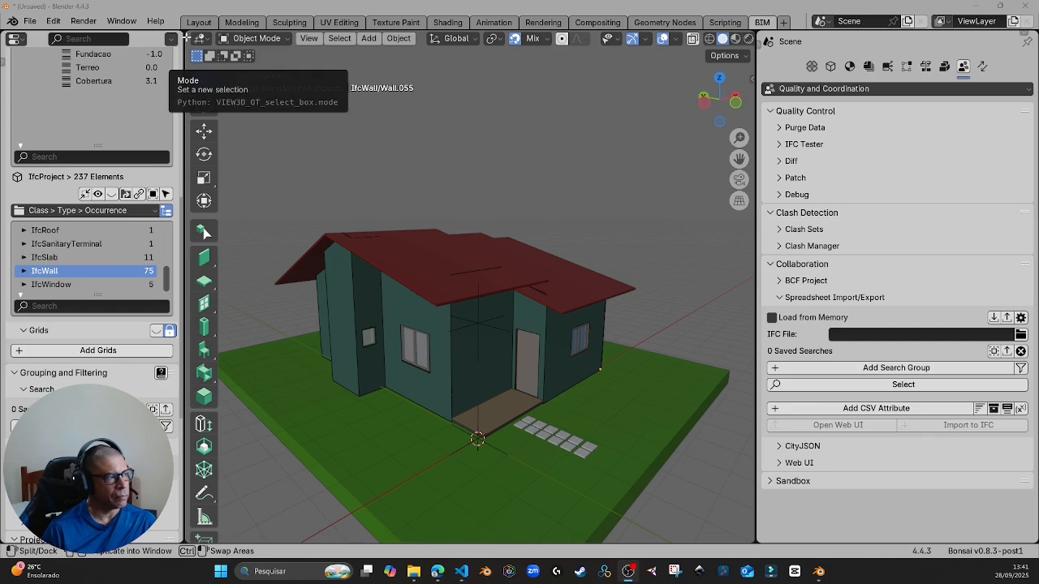
{"action": "left_click_drag", "start_coordinate": [185, 38], "coordinate": [22, 61]}
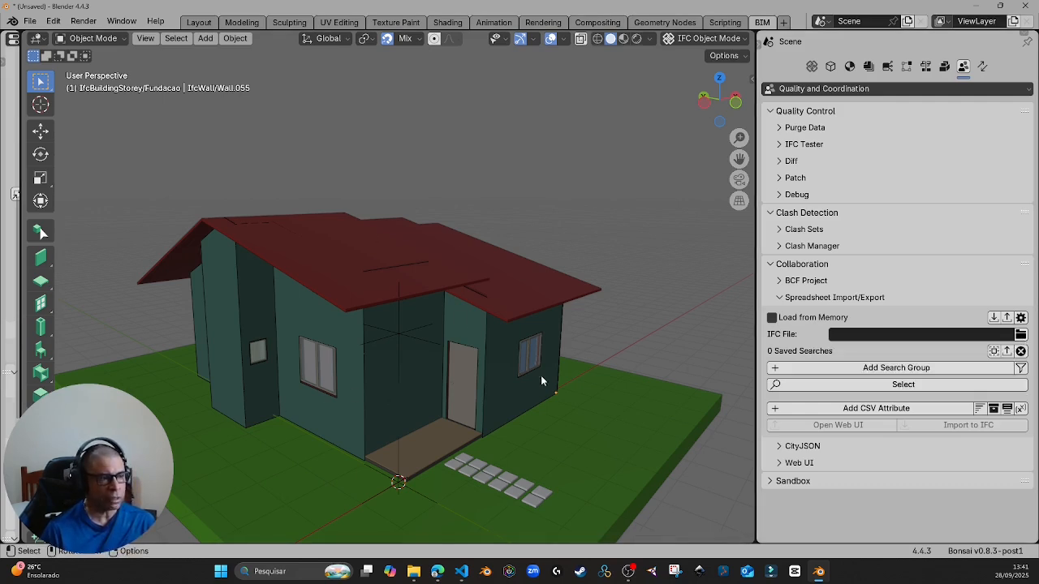
{"action": "left_click", "coordinate": [772, 318]}
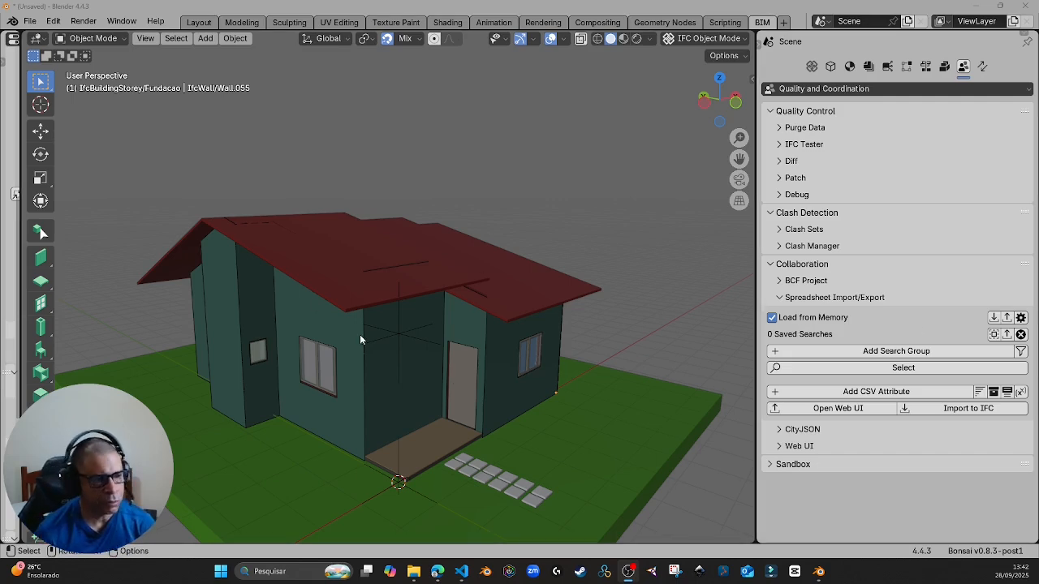
- Add a search group to the spreadsheet export with a Class filter set to IfcWall
{"action": "left_click_drag", "start_coordinate": [756, 364], "coordinate": [736, 364]}
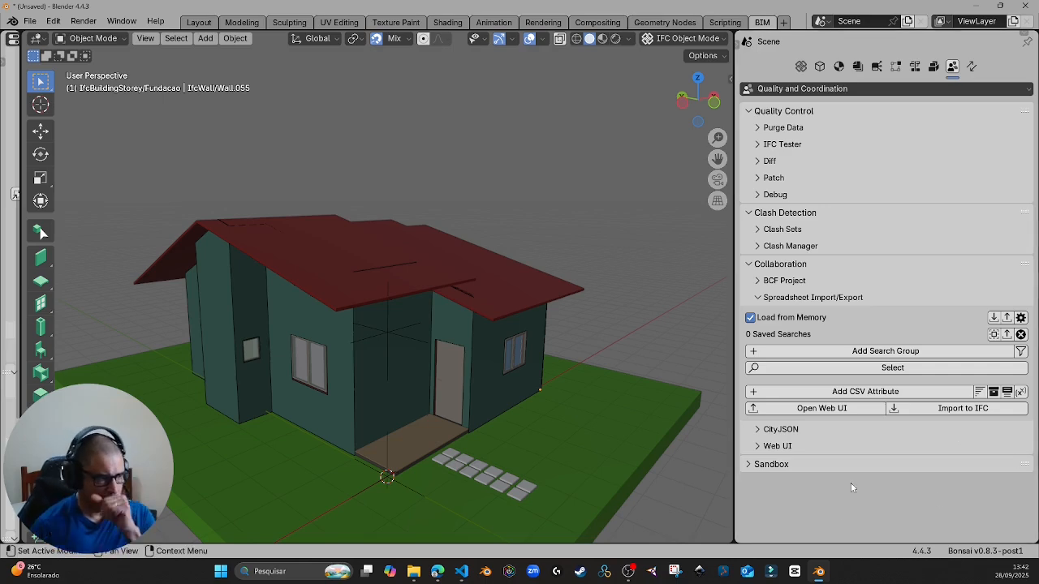
{"action": "left_click", "coordinate": [893, 351]}
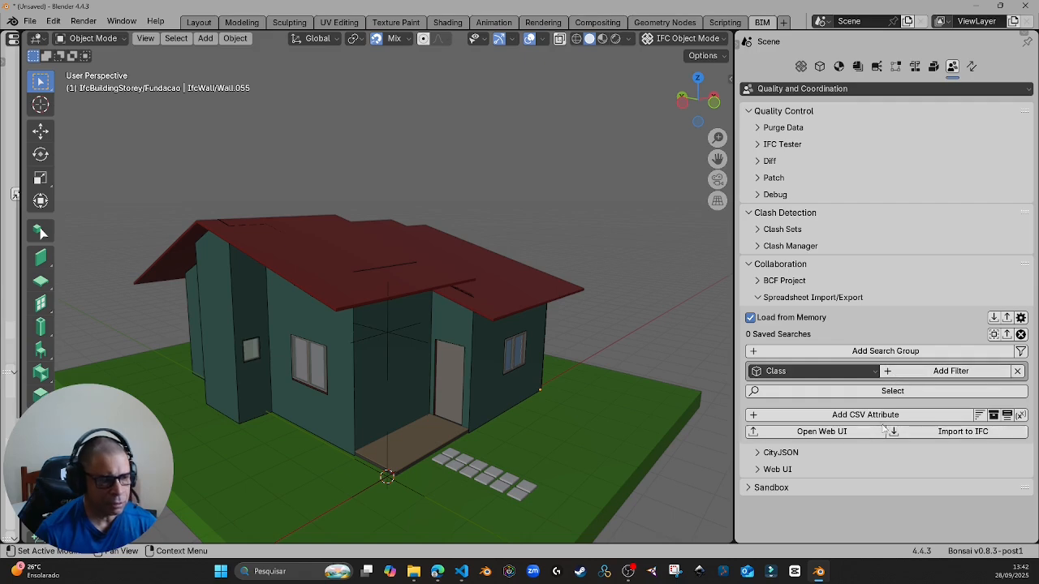
{"action": "left_click", "coordinate": [867, 372]}
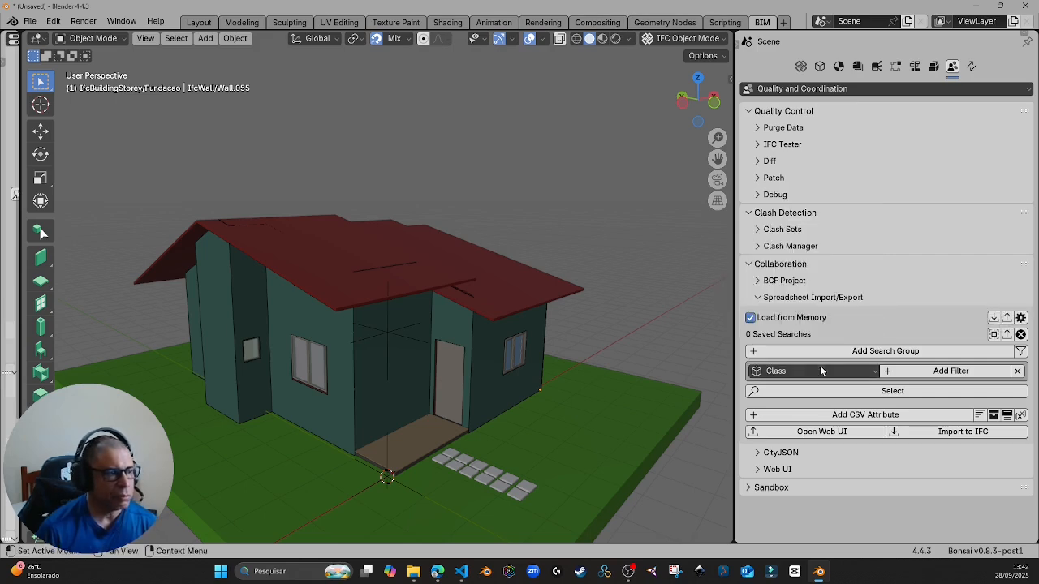
{"action": "left_click", "coordinate": [822, 371]}
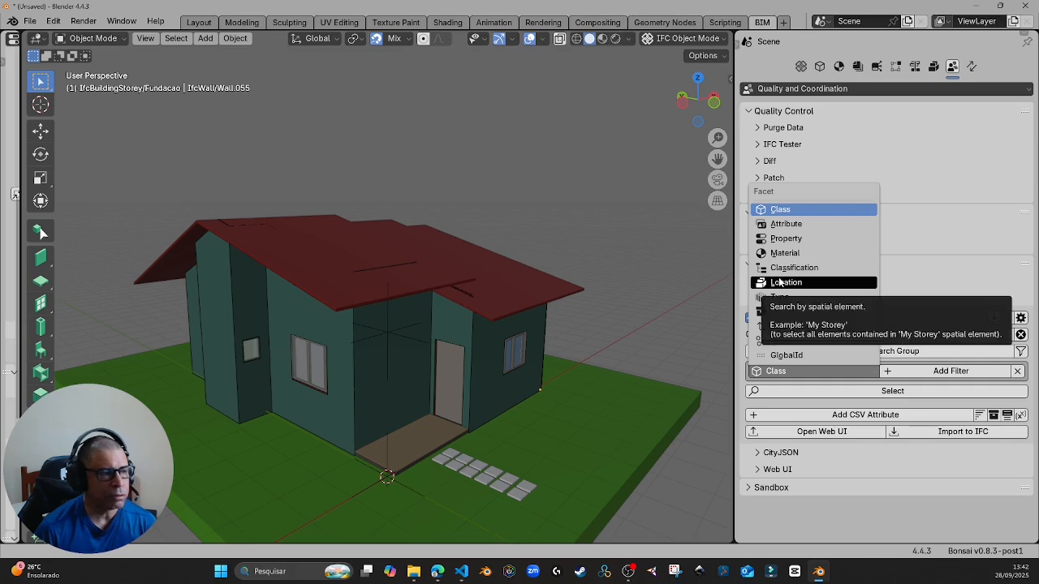
{"action": "left_click", "coordinate": [781, 211]}
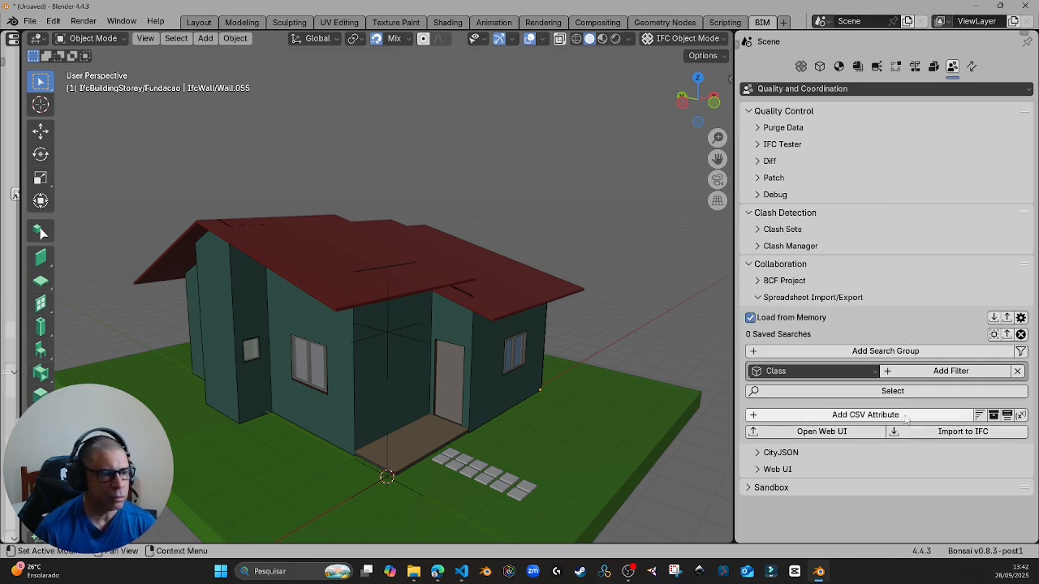
{"action": "left_click", "coordinate": [956, 371]}
{"action": "left_click", "coordinate": [843, 392]}
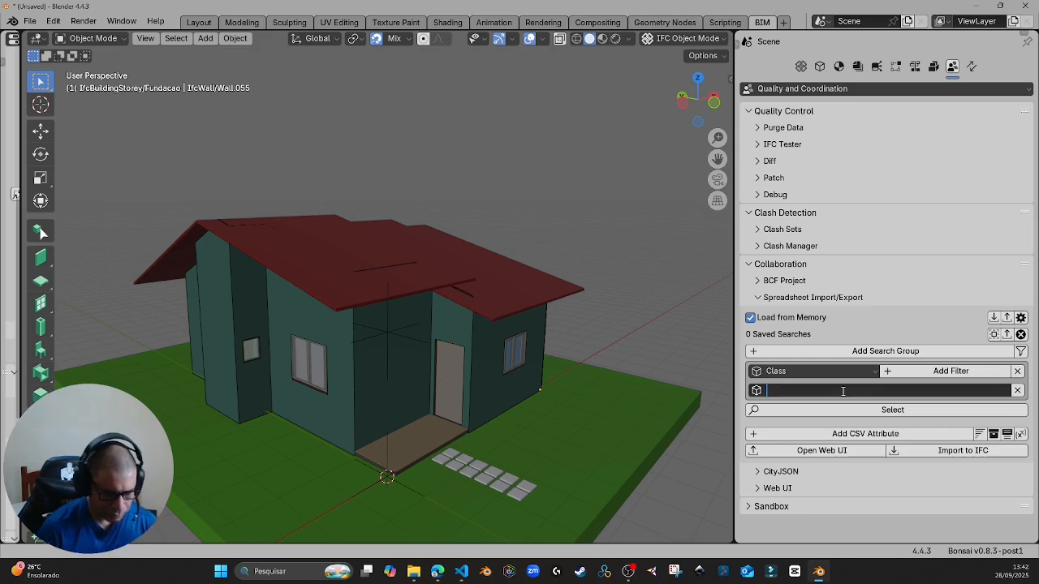
{"action": "type", "text": "IfcWal"}
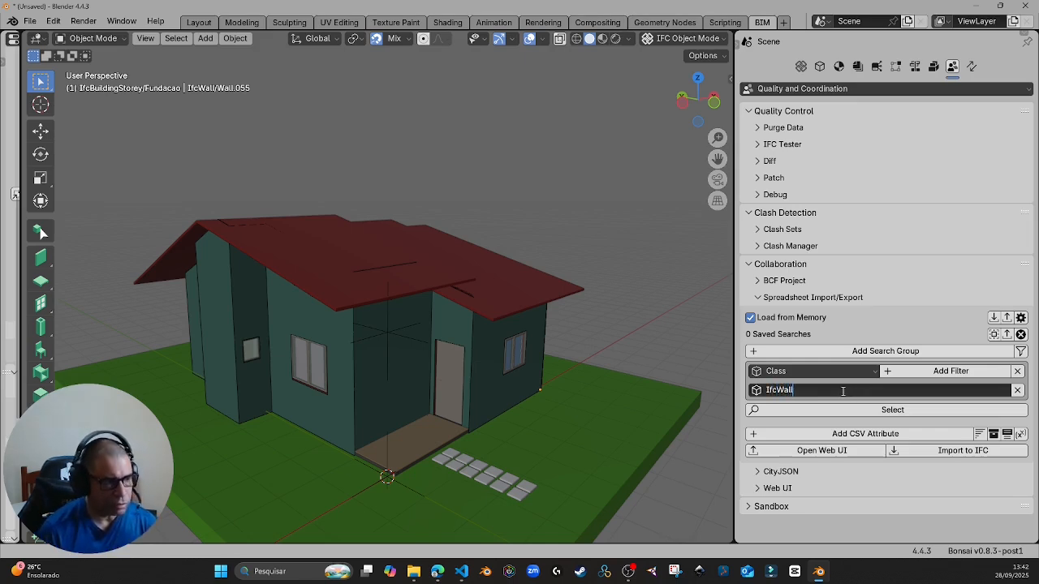
{"action": "type", "text": "l"}
{"action": "key", "text": "Return"}
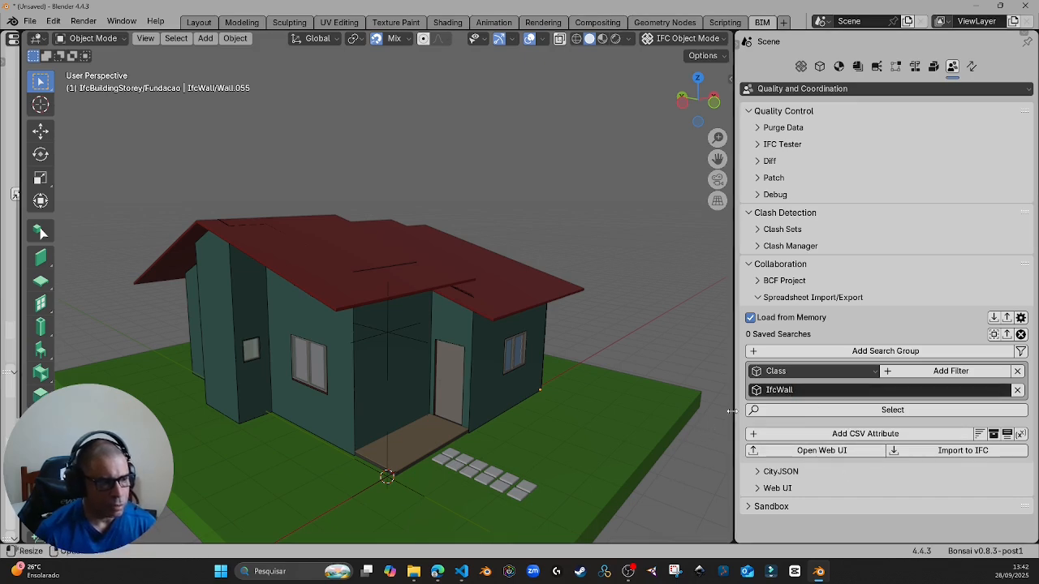
- Add a CSV attribute with both its attribute and its header set to Name, and add a second attribute row
{"action": "left_click_drag", "start_coordinate": [734, 430], "coordinate": [613, 420]}
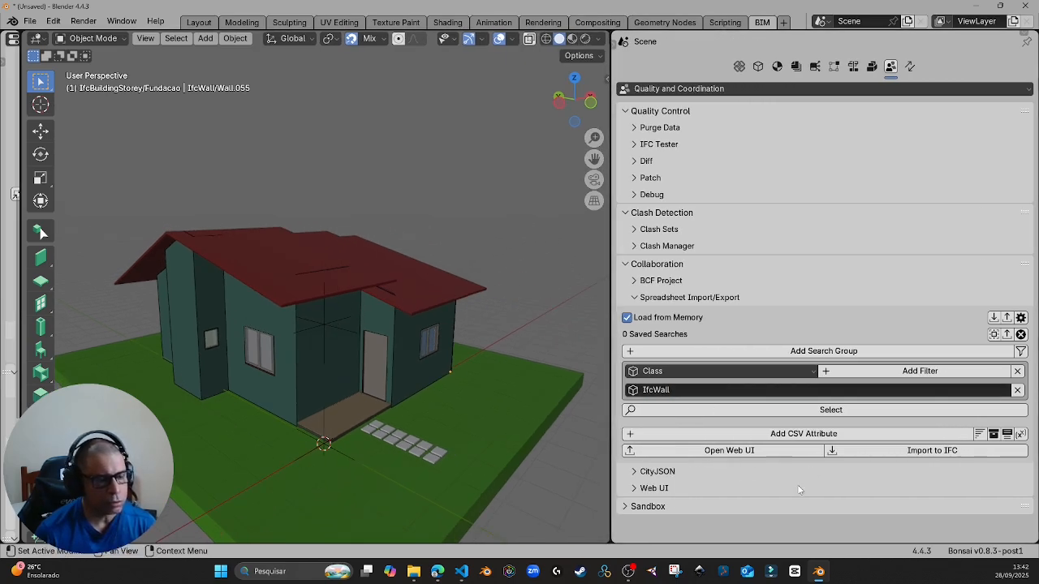
{"action": "left_click", "coordinate": [784, 433]}
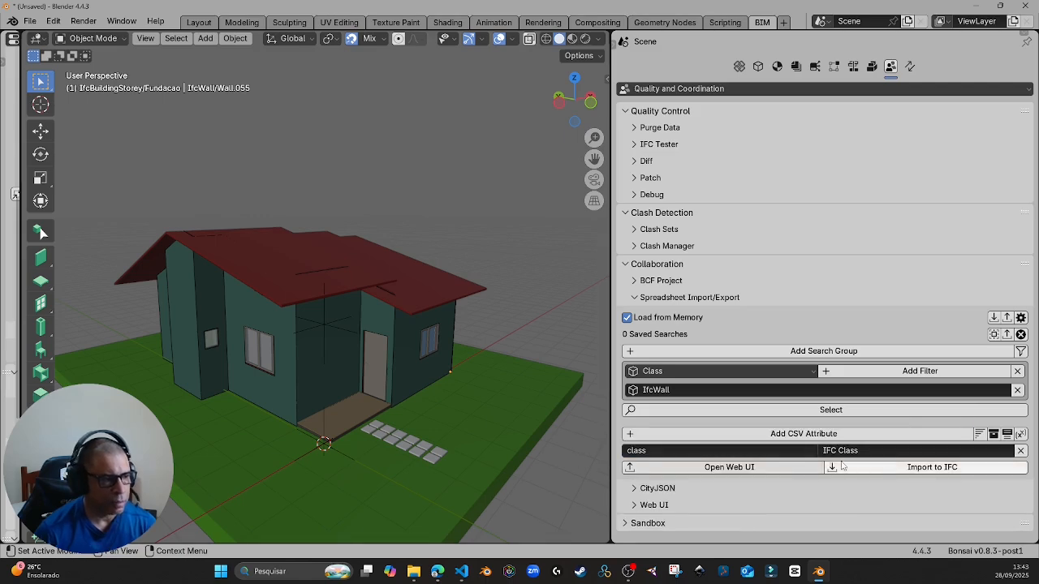
{"action": "left_click", "coordinate": [762, 452]}
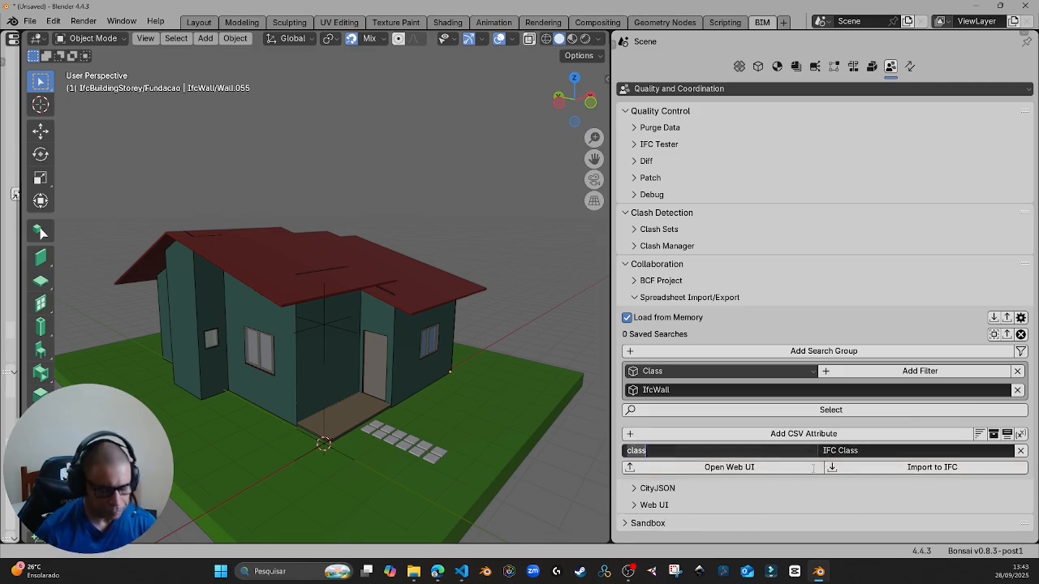
{"action": "type", "text": "Nome"}
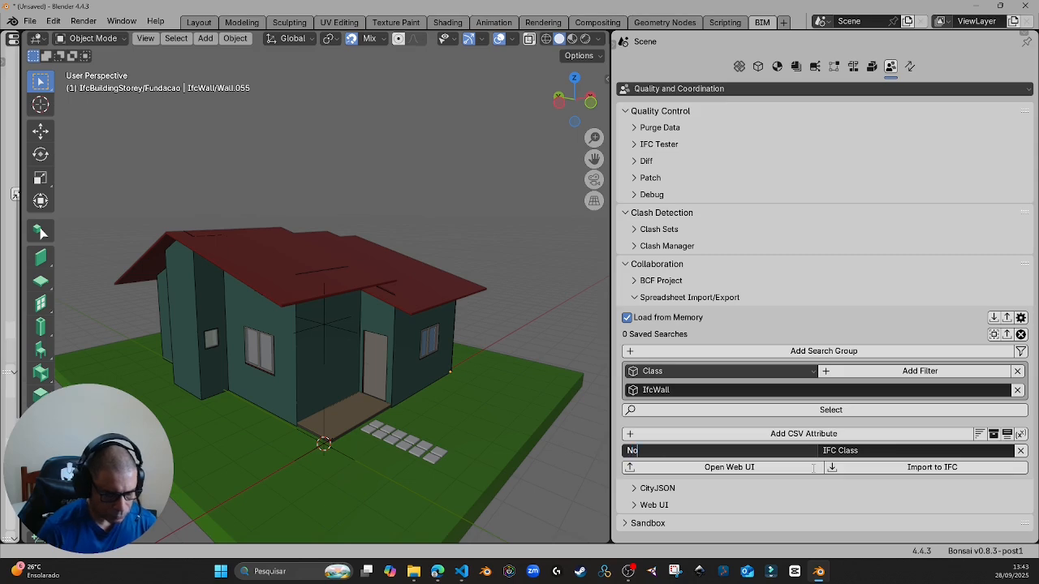
{"action": "key", "text": "BackSpace"}
{"action": "key", "text": "BackSpace"}
{"action": "key", "text": "BackSpace"}
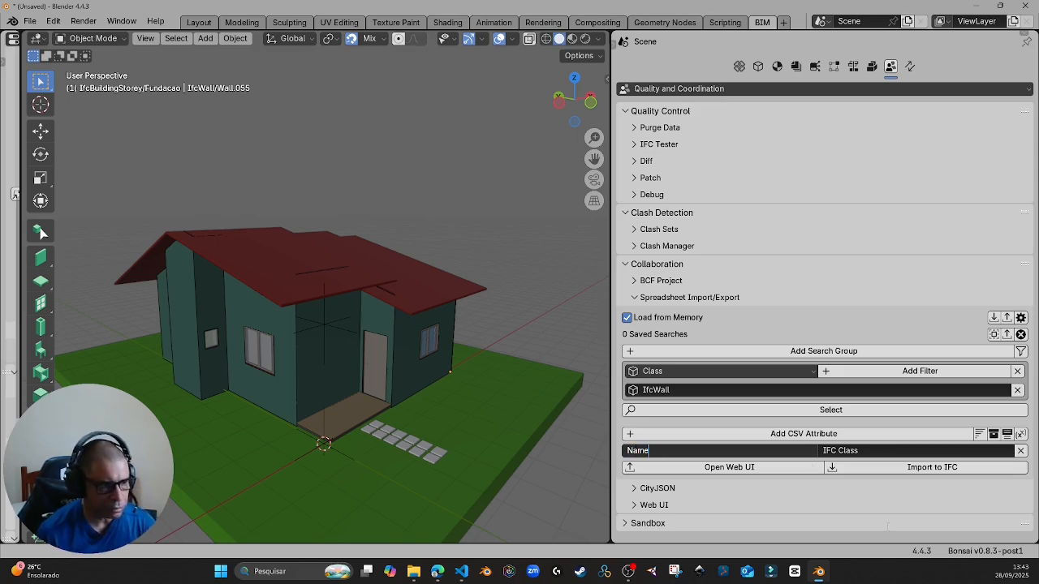
{"action": "left_click", "coordinate": [867, 452]}
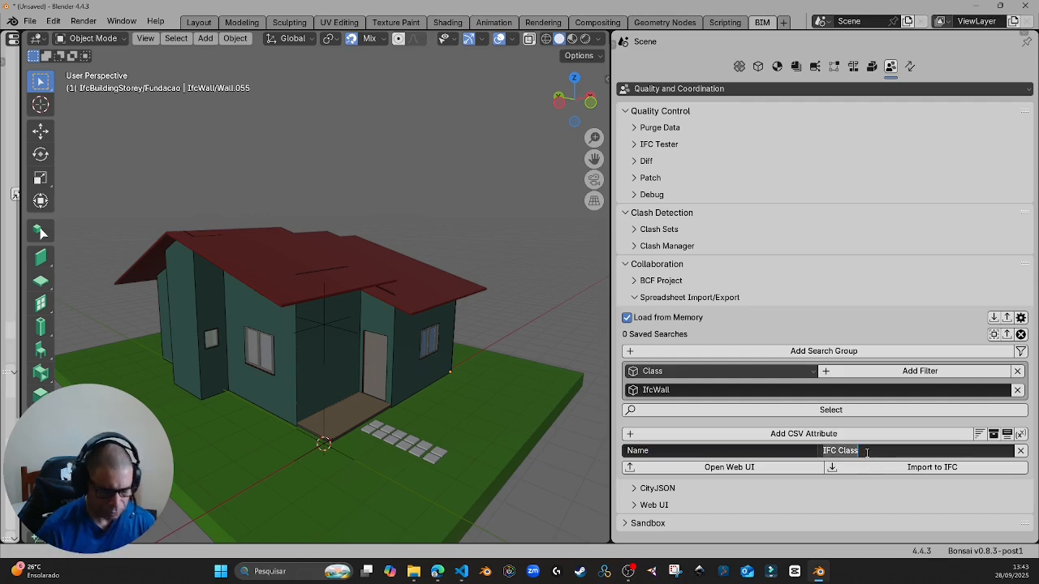
{"action": "type", "text": "Name"}
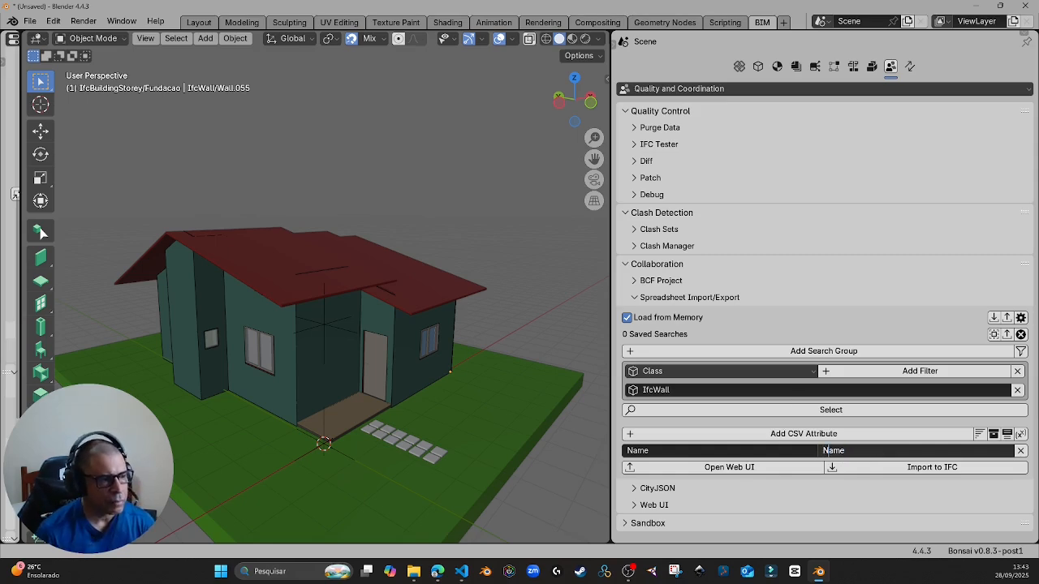
{"action": "key", "text": "Return"}
{"action": "left_click", "coordinate": [798, 434]}
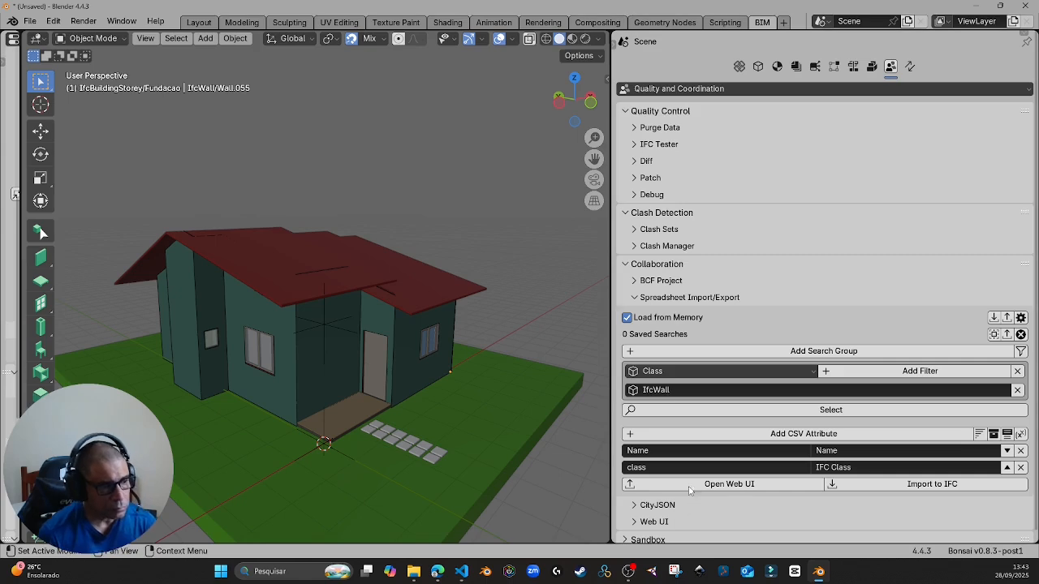
{"action": "left_click", "coordinate": [698, 468]}
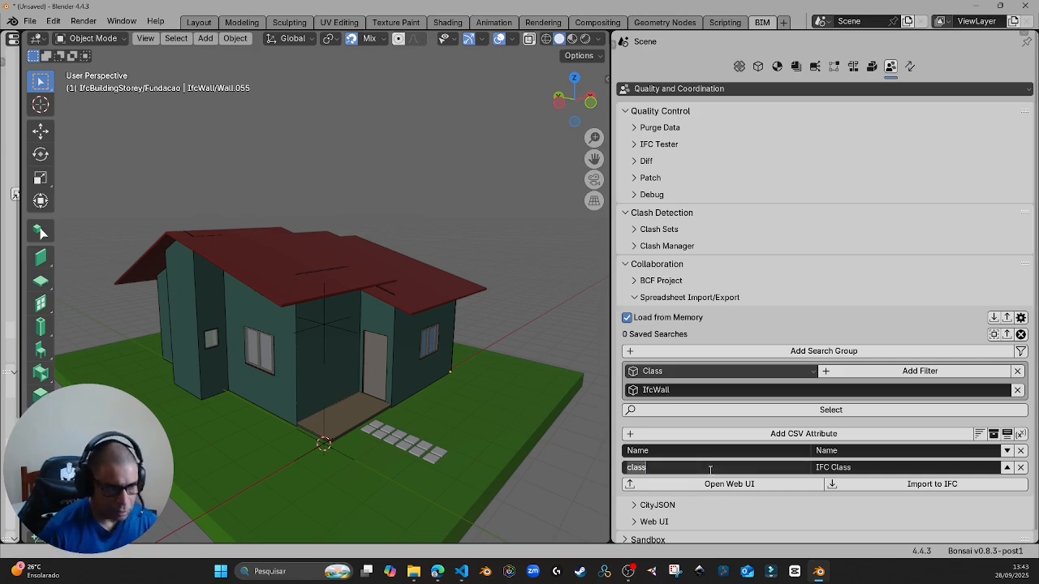
- Select the exterior wall with the large window beside the porch and examine its property sets and Qto_WallBaseQuantities in a widened view
{"action": "left_click", "coordinate": [20, 239]}
{"action": "left_click_drag", "start_coordinate": [21, 239], "coordinate": [175, 239]}
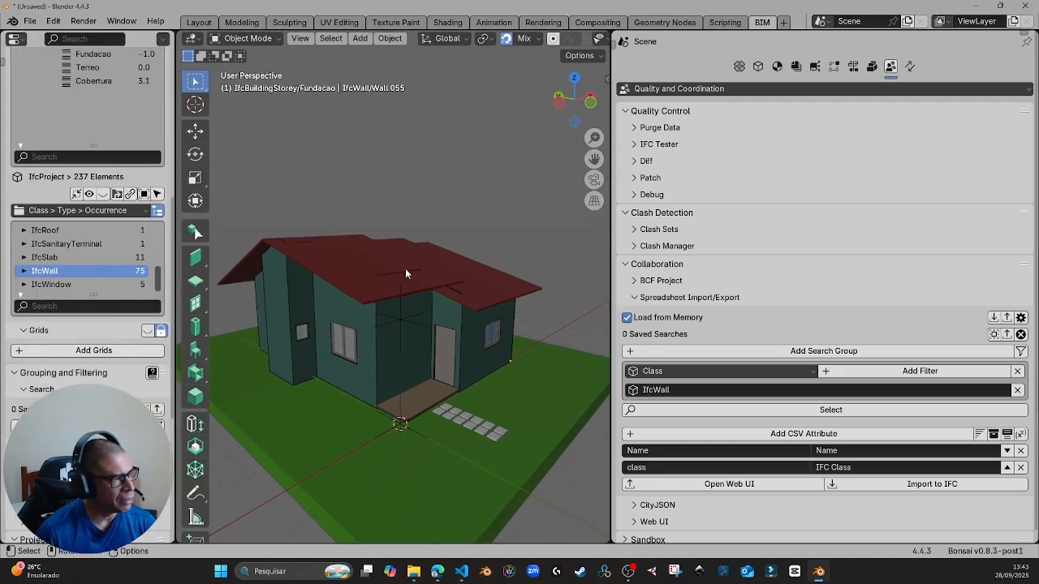
{"action": "left_click", "coordinate": [372, 317]}
{"action": "scroll", "coordinate": [137, 326], "scroll_direction": "down", "scroll_amount": 7}
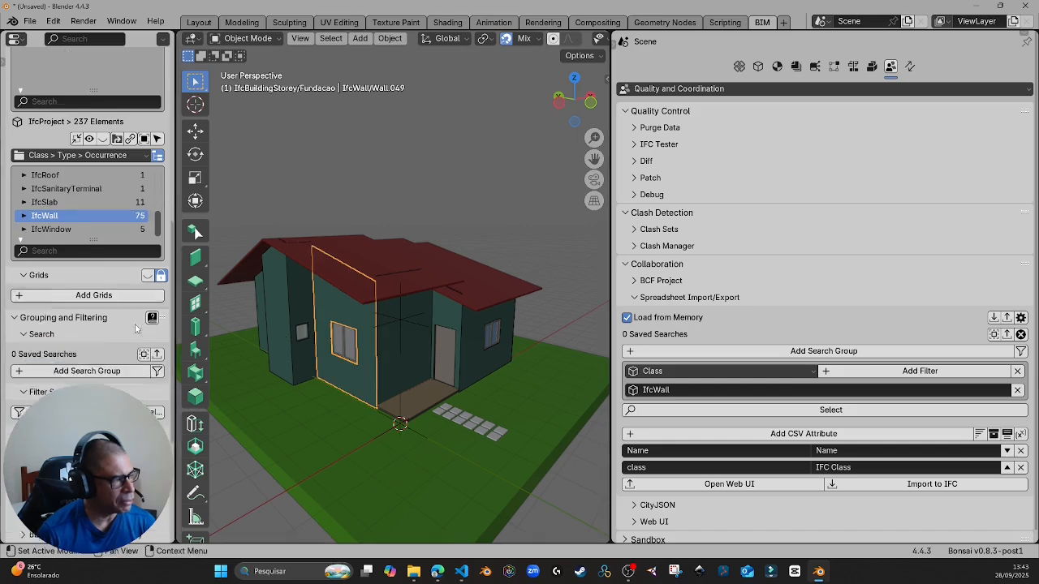
{"action": "scroll", "coordinate": [121, 187], "scroll_direction": "up", "scroll_amount": 4}
{"action": "scroll", "coordinate": [158, 150], "scroll_direction": "up", "scroll_amount": 3}
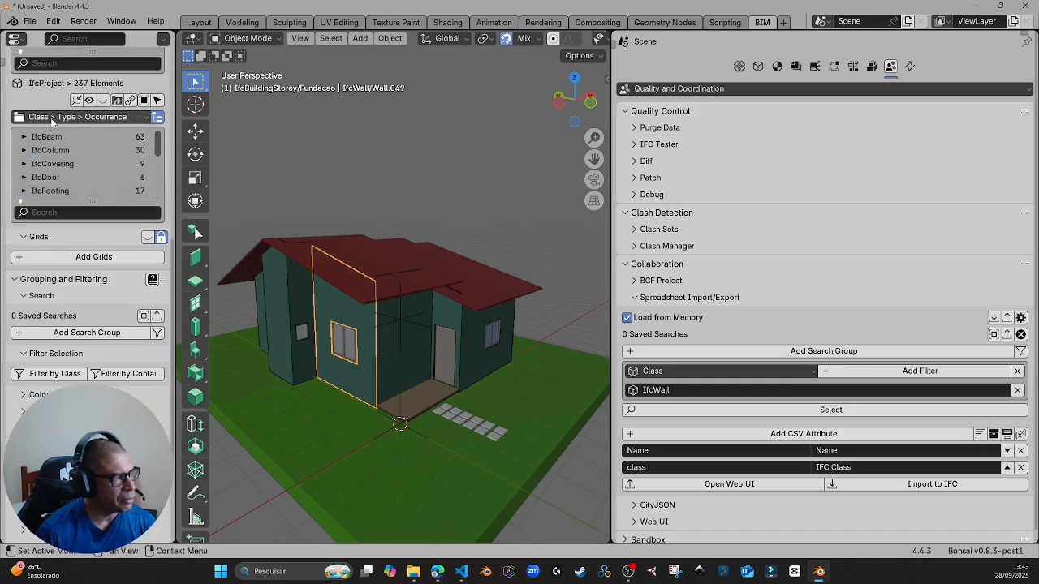
{"action": "scroll", "coordinate": [158, 134], "scroll_direction": "up", "scroll_amount": 13}
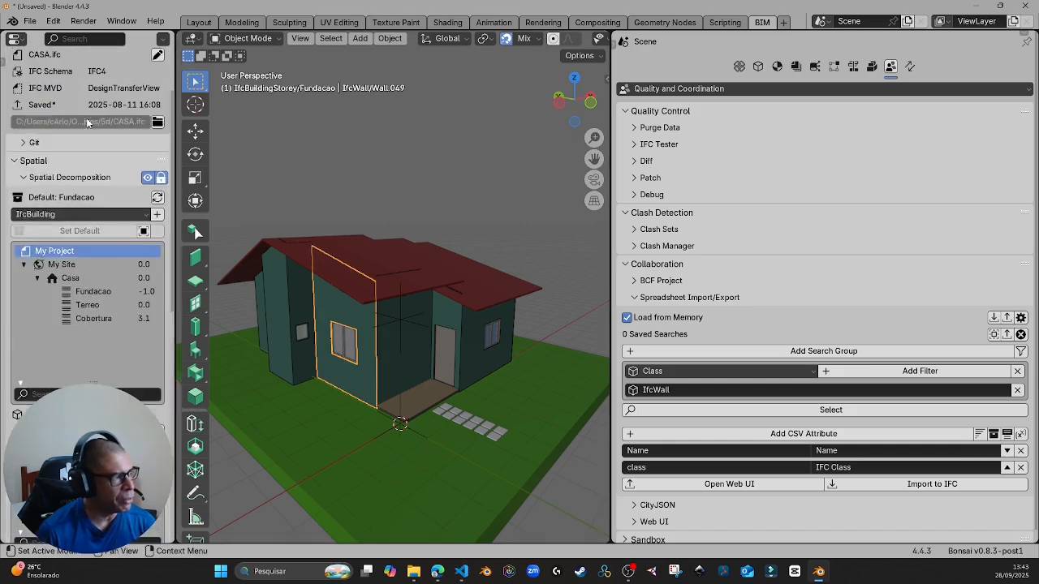
{"action": "left_click", "coordinate": [27, 84]}
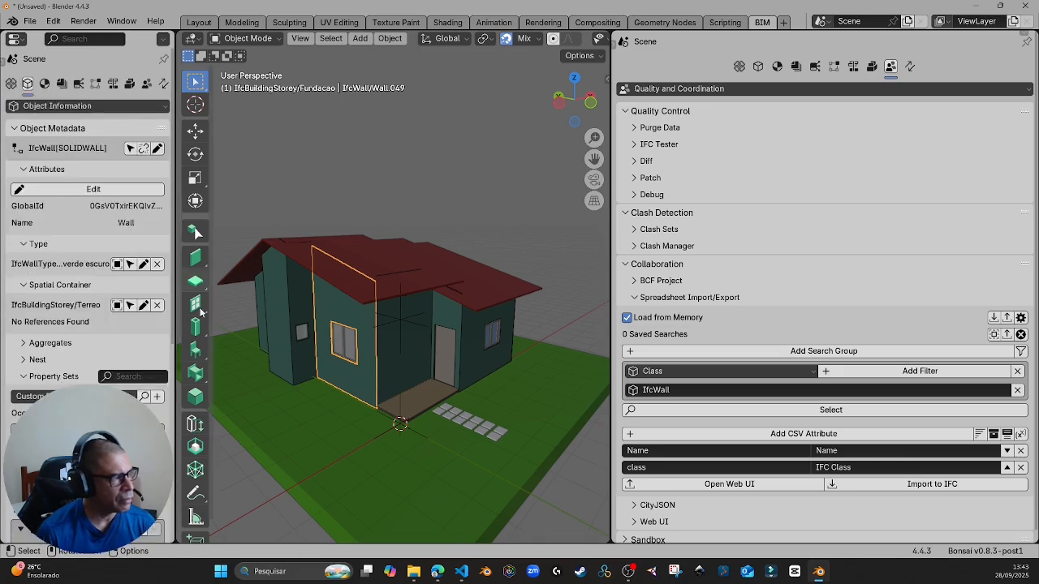
{"action": "scroll", "coordinate": [106, 370], "scroll_direction": "down", "scroll_amount": 4}
{"action": "scroll", "coordinate": [106, 369], "scroll_direction": "down", "scroll_amount": 3}
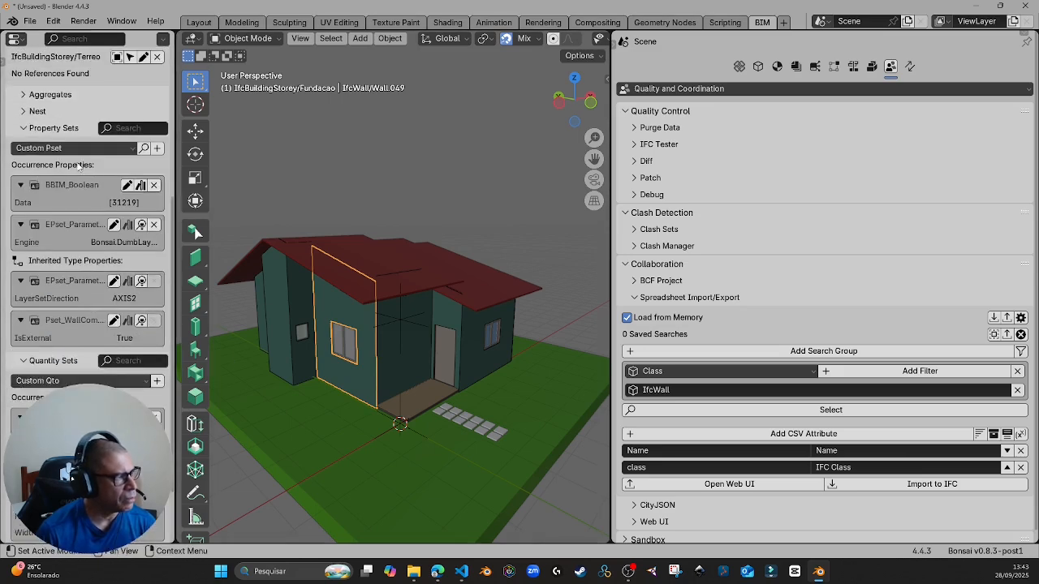
{"action": "scroll", "coordinate": [60, 319], "scroll_direction": "down", "scroll_amount": 2}
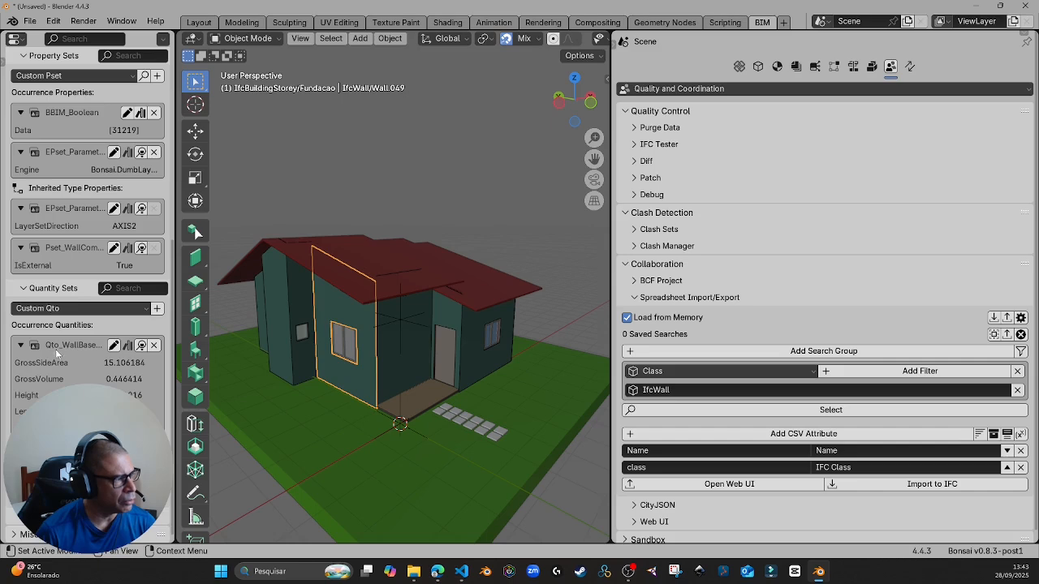
{"action": "left_click_drag", "start_coordinate": [175, 345], "coordinate": [463, 333]}
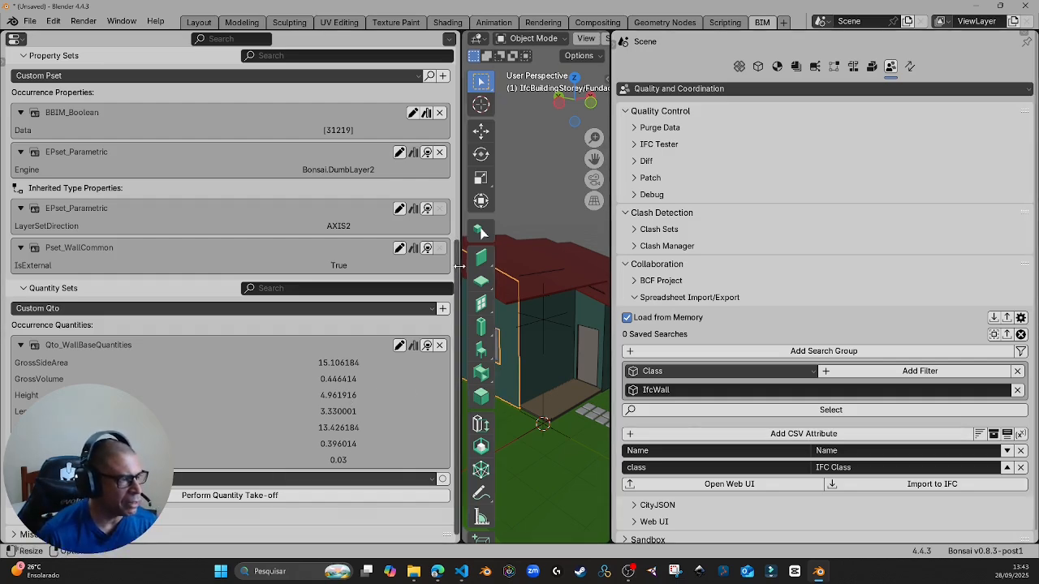
- Set the second CSV attribute to Qto_WallBaseQuantities.GrossSideArea
{"action": "left_click_drag", "start_coordinate": [461, 266], "coordinate": [51, 268]}
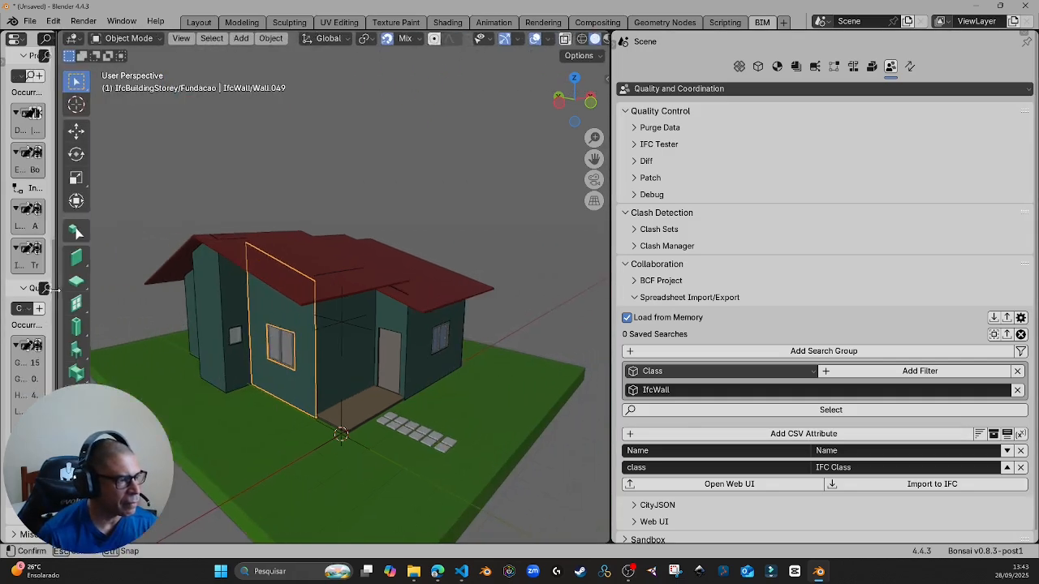
{"action": "left_click", "coordinate": [697, 468]}
{"action": "left_click_drag", "start_coordinate": [668, 468], "coordinate": [610, 467]}
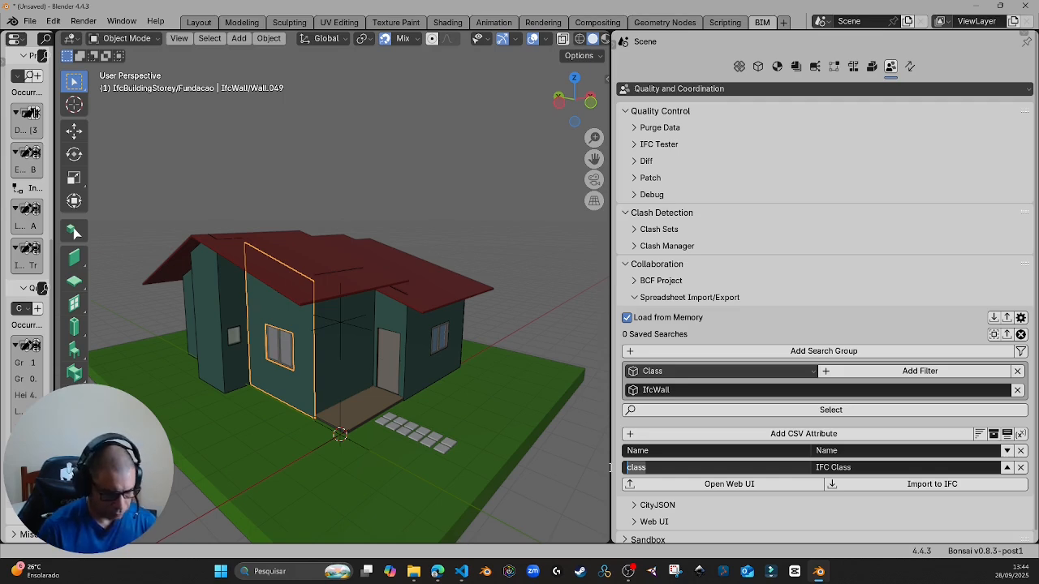
{"action": "type", "text": "Qto"}
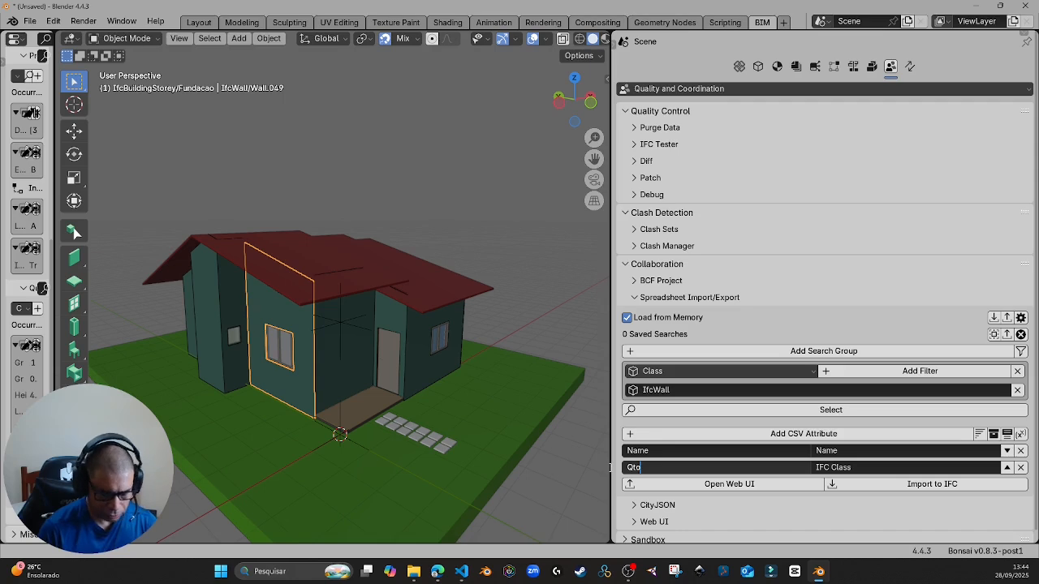
{"action": "type", "text": "_Wall"}
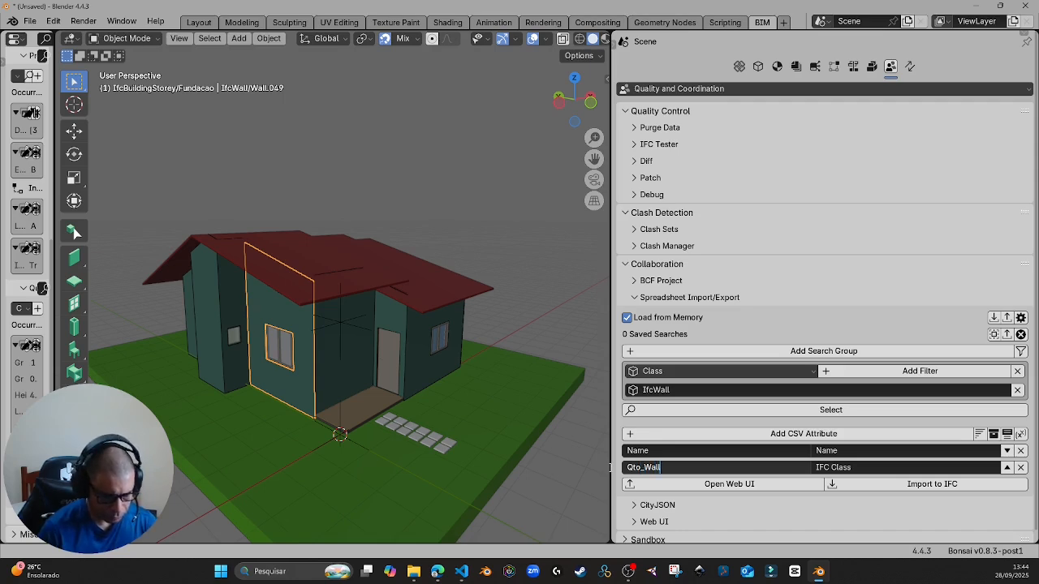
{"action": "type", "text": "BaseQuantities."}
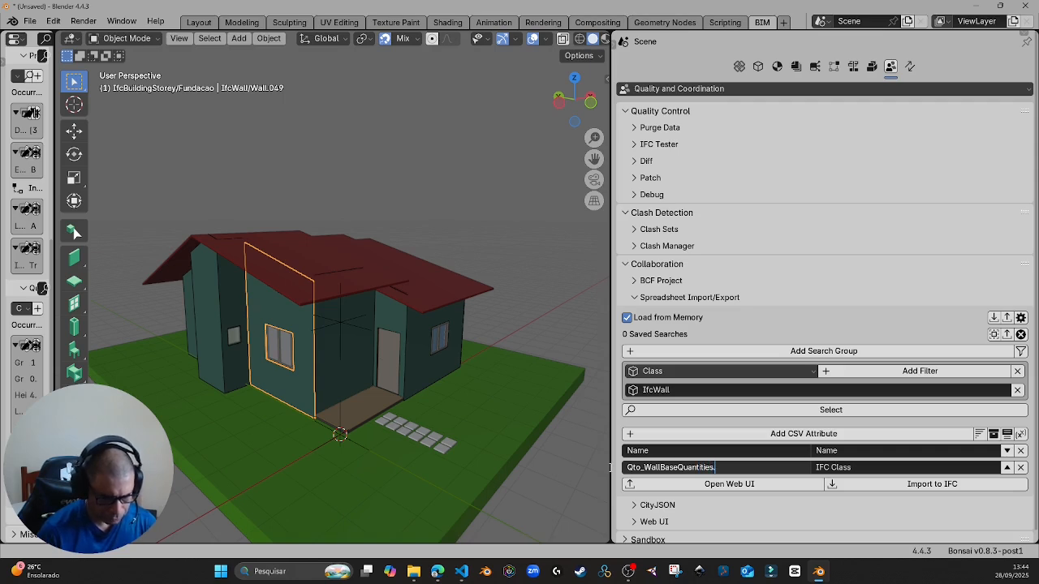
{"action": "type", "text": "NetS"}
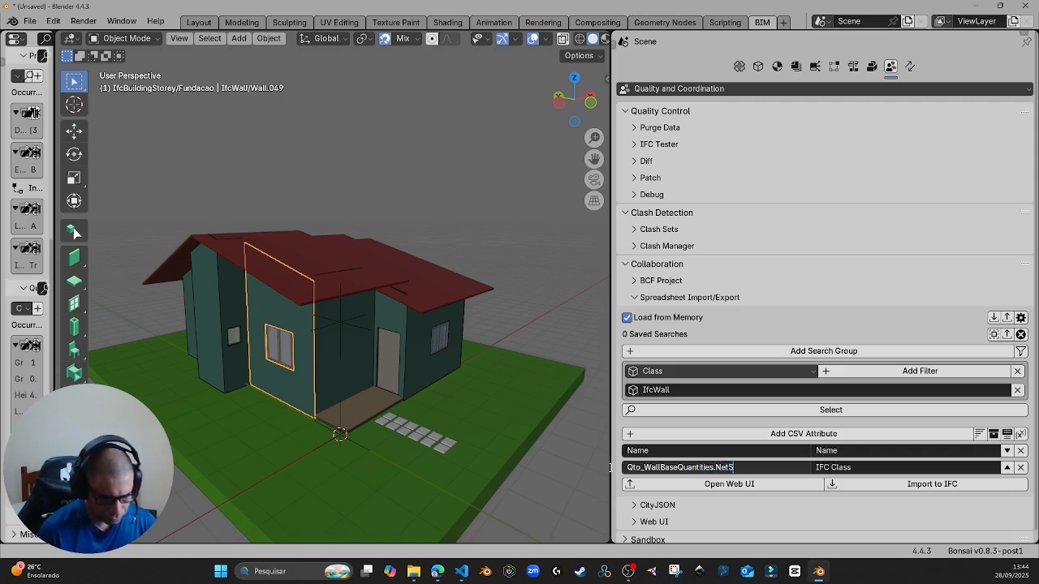
{"action": "key", "text": "BackSpace"}
{"action": "key", "text": "BackSpace"}
{"action": "key", "text": "BackSpace"}
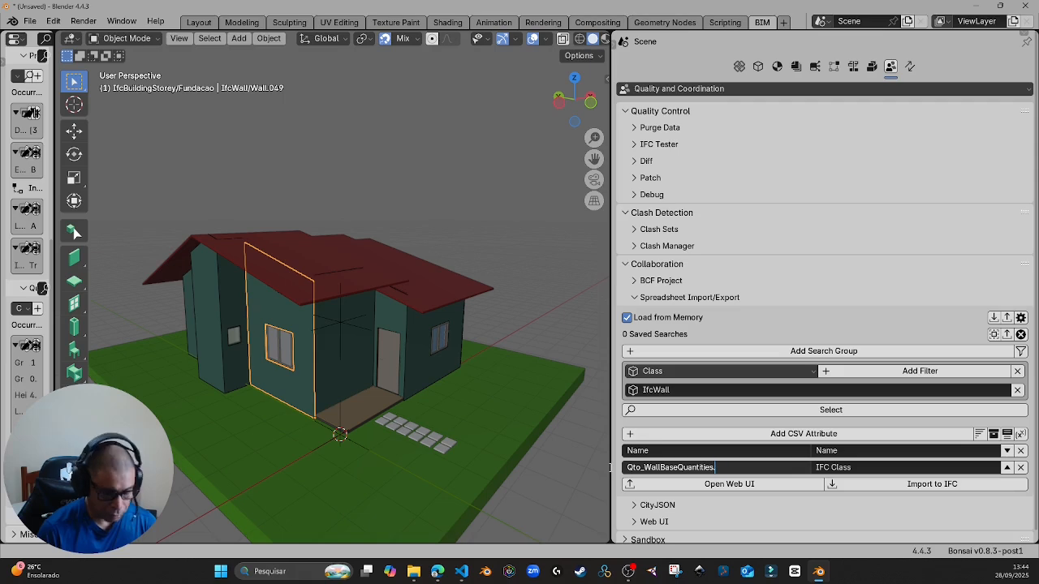
{"action": "type", "text": "GrossSid"}
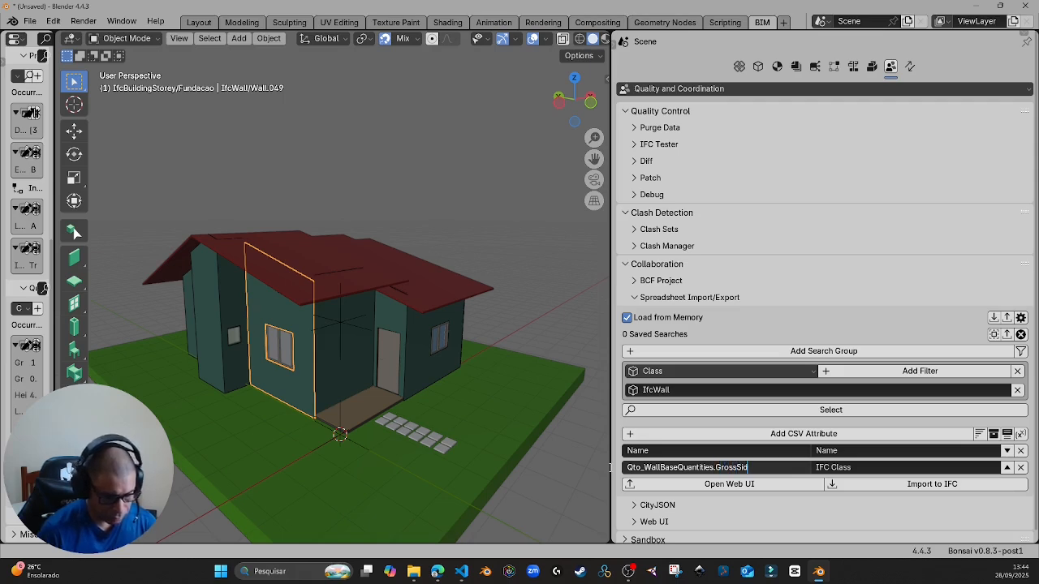
{"action": "type", "text": "eAr"}
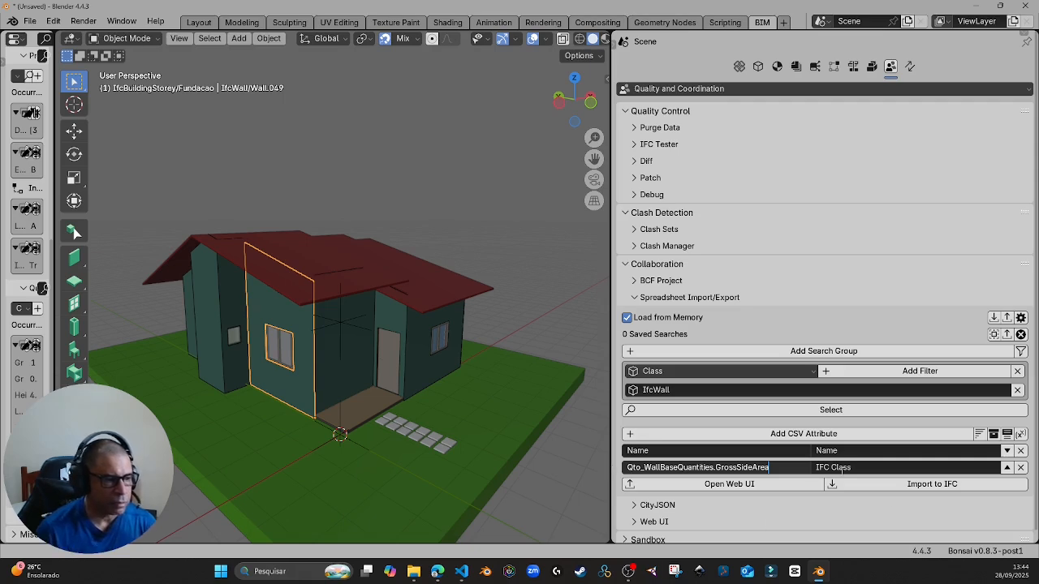
{"action": "type", "text": "ea"}
- Set the header of the GrossSideArea attribute to Gross Side Area
{"action": "key", "text": "Tab"}
{"action": "type", "text": "Gr"}
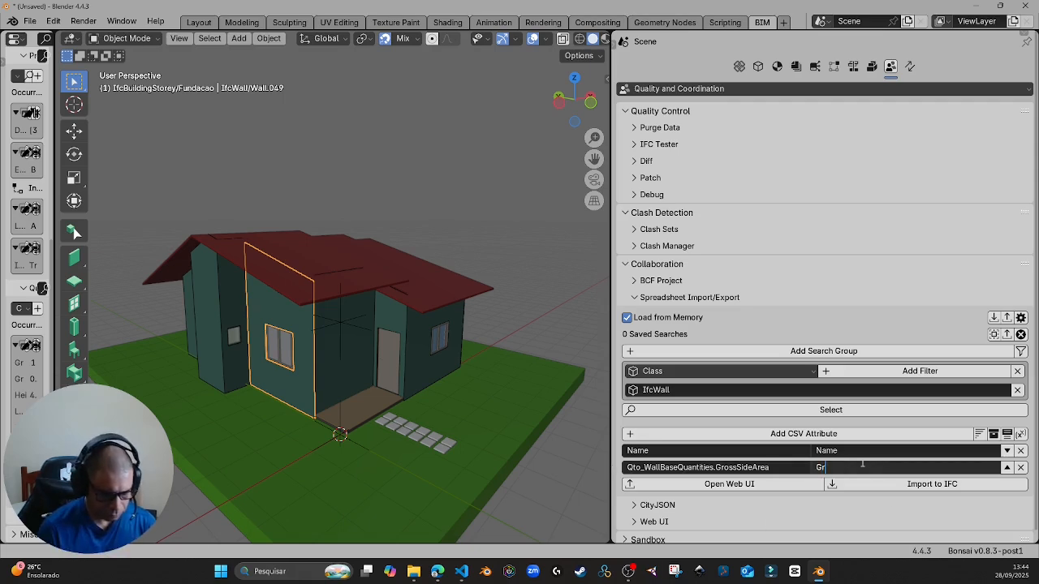
{"action": "type", "text": "oss Side"}
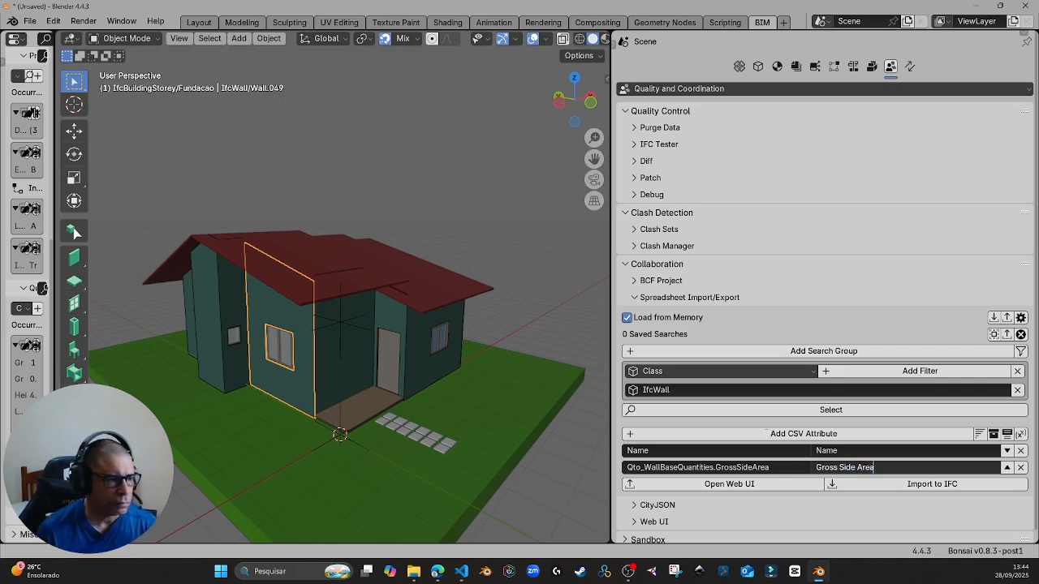
{"action": "type", "text": " Area"}
{"action": "key", "text": "Return"}
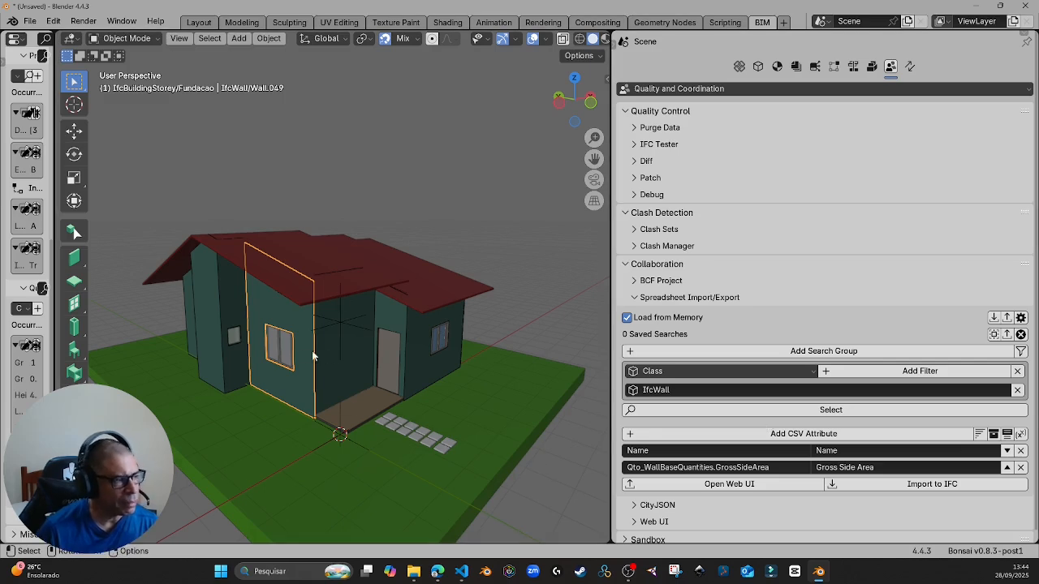
{"action": "left_click", "coordinate": [381, 193]}
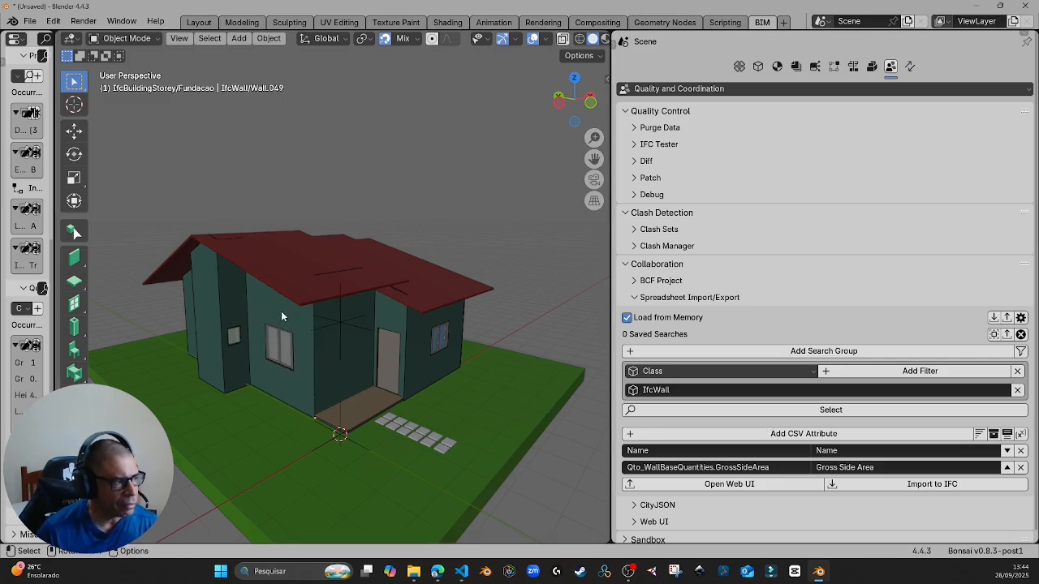
{"action": "left_click", "coordinate": [281, 351]}
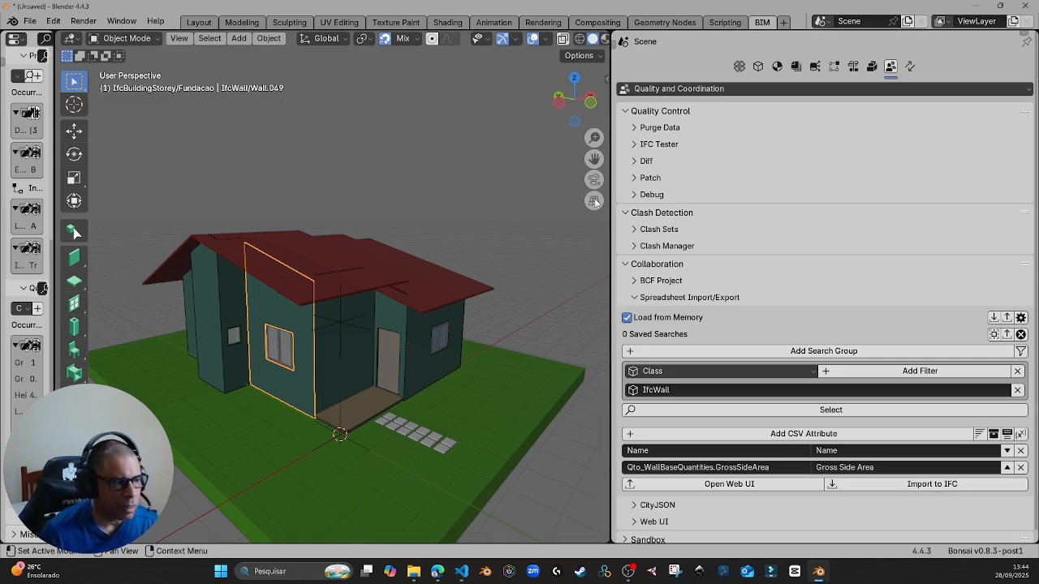
{"action": "middle_click_drag", "start_coordinate": [390, 245], "coordinate": [390, 253]}
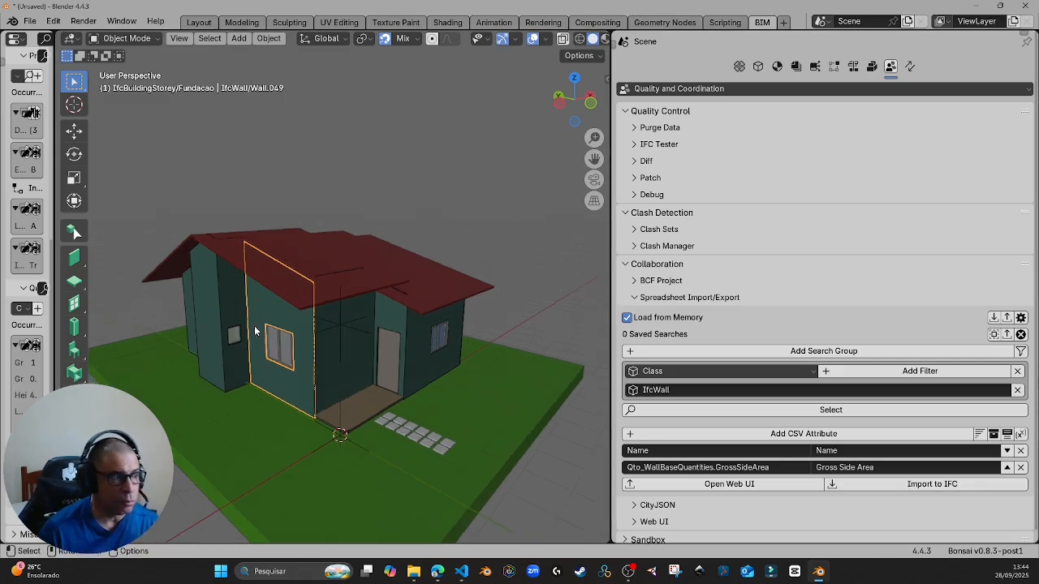
- Sketch a freehand annotation box above the house roof and erase the stray stroke at its lower corner
{"action": "left_click_drag", "start_coordinate": [609, 265], "coordinate": [709, 268]}
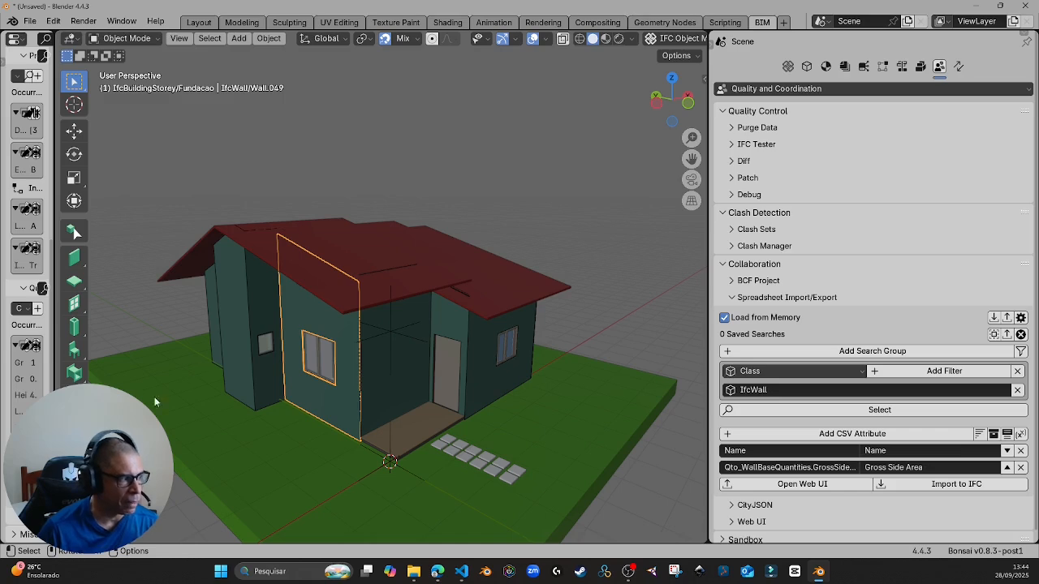
{"action": "key", "text": "d"}
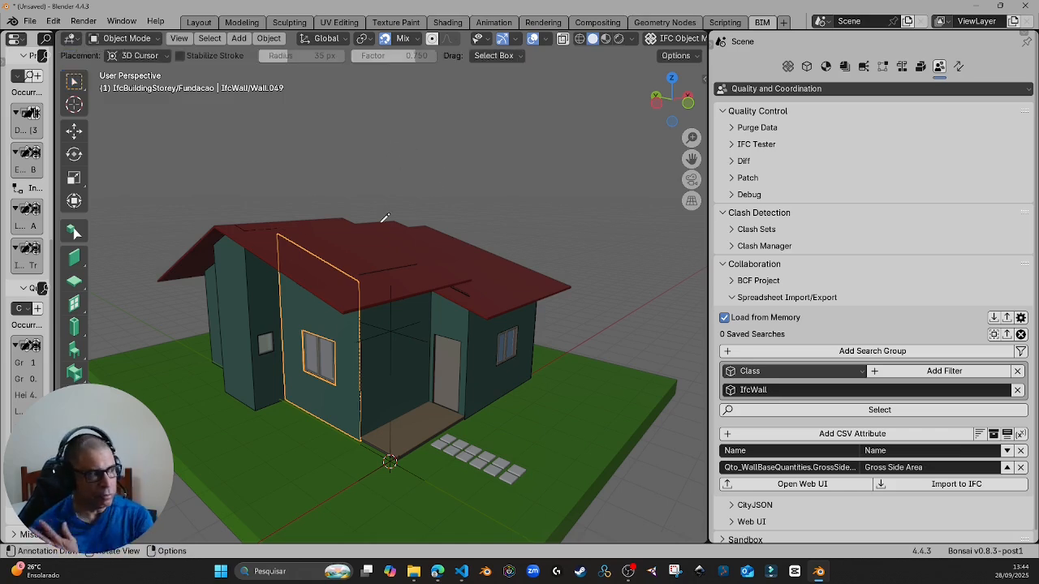
{"action": "mouse_move", "coordinate": [374, 134]}
{"action": "left_mouse_down"}
{"action": "mouse_move", "coordinate": [378, 149]}
{"action": "mouse_move", "coordinate": [374, 128]}
{"action": "mouse_move", "coordinate": [412, 129]}
{"action": "mouse_move", "coordinate": [358, 165]}
{"action": "mouse_move", "coordinate": [373, 162]}
{"action": "left_mouse_up"}
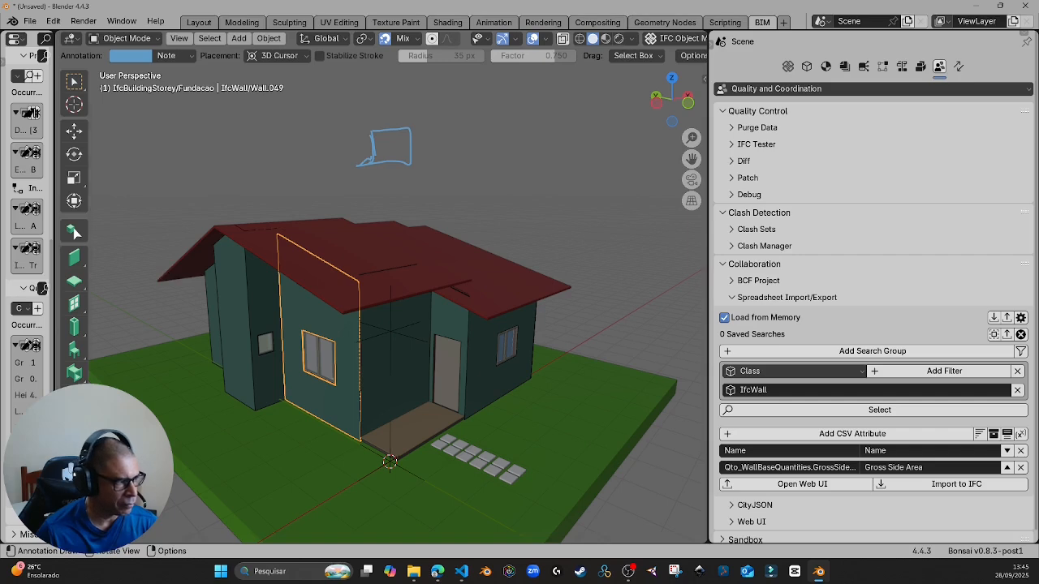
{"action": "left_click", "coordinate": [74, 407]}
{"action": "left_click", "coordinate": [162, 487]}
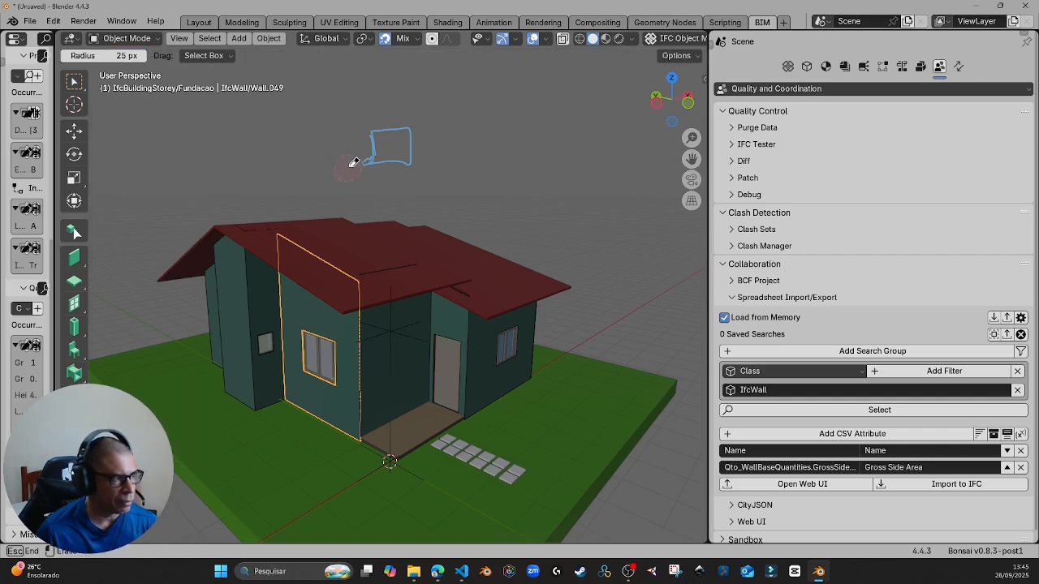
{"action": "left_click_drag", "start_coordinate": [355, 157], "coordinate": [359, 165]}
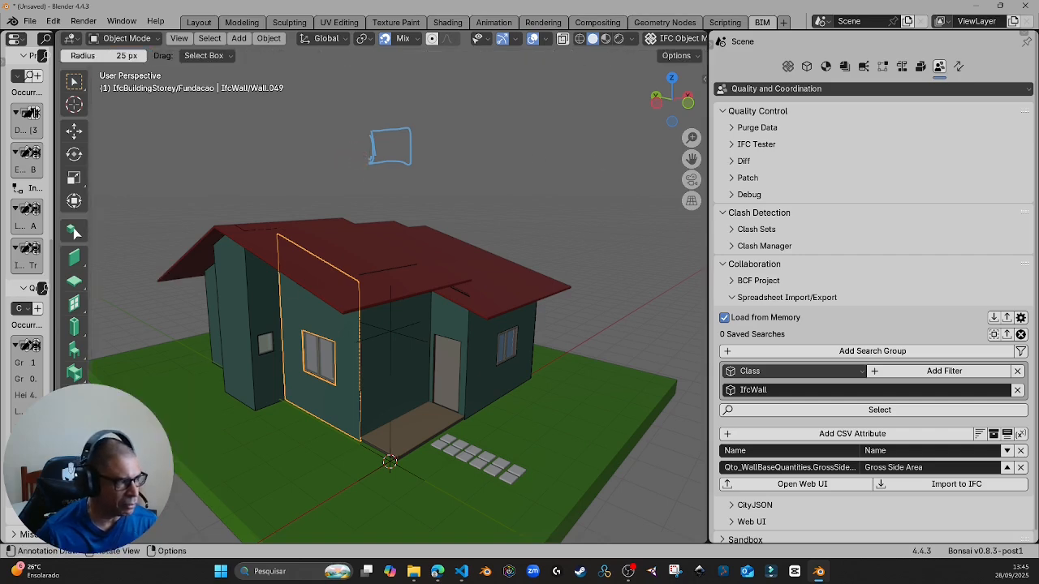
- Annotate a second box level with the first, labelling the first box W and the new one O
{"action": "left_click", "coordinate": [75, 407]}
{"action": "left_click", "coordinate": [162, 406]}
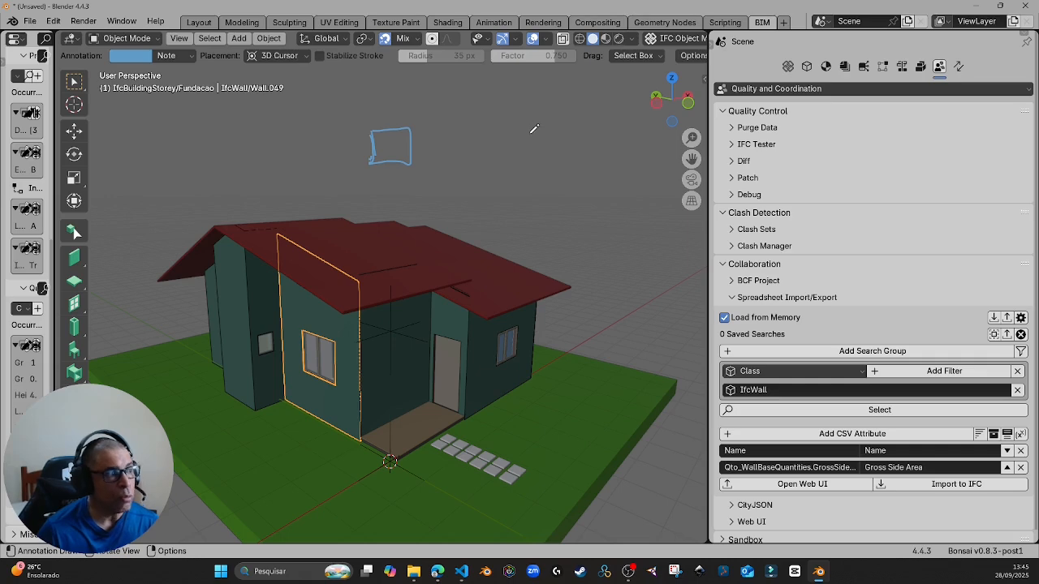
{"action": "mouse_move", "coordinate": [527, 130]}
{"action": "left_mouse_down"}
{"action": "mouse_move", "coordinate": [527, 173]}
{"action": "mouse_move", "coordinate": [554, 132]}
{"action": "mouse_move", "coordinate": [567, 151]}
{"action": "mouse_move", "coordinate": [528, 169]}
{"action": "left_mouse_up"}
{"action": "mouse_move", "coordinate": [388, 139]}
{"action": "left_mouse_down"}
{"action": "mouse_move", "coordinate": [395, 155]}
{"action": "mouse_move", "coordinate": [400, 139]}
{"action": "left_mouse_up"}
{"action": "mouse_move", "coordinate": [547, 145]}
{"action": "left_mouse_down"}
{"action": "mouse_move", "coordinate": [542, 158]}
{"action": "mouse_move", "coordinate": [547, 145]}
{"action": "left_mouse_up"}
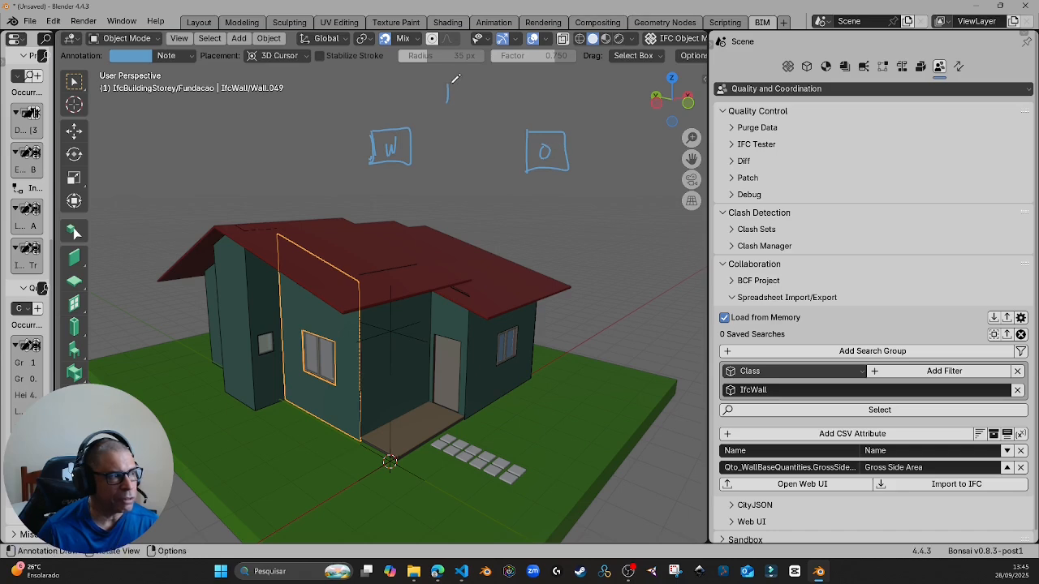
- Sketch an empty box above with arrows to W and O, and another below with arrows to W and a new O box
{"action": "mouse_move", "coordinate": [448, 100]}
{"action": "left_mouse_down"}
{"action": "mouse_move", "coordinate": [451, 83]}
{"action": "mouse_move", "coordinate": [491, 97]}
{"action": "mouse_move", "coordinate": [485, 111]}
{"action": "mouse_move", "coordinate": [452, 104]}
{"action": "mouse_move", "coordinate": [451, 90]}
{"action": "mouse_move", "coordinate": [398, 127]}
{"action": "left_mouse_up"}
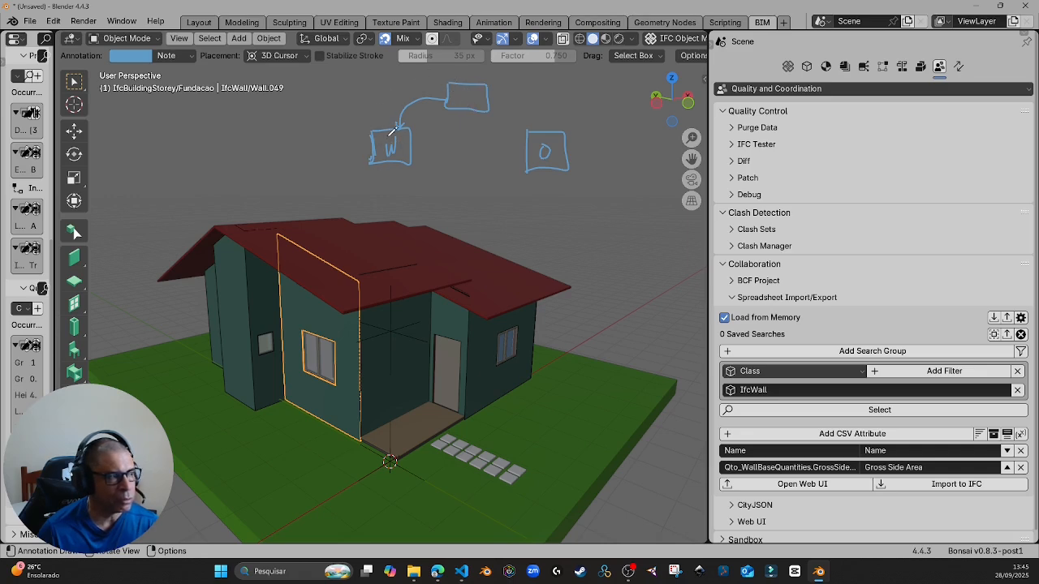
{"action": "mouse_move", "coordinate": [489, 98]}
{"action": "left_mouse_down"}
{"action": "mouse_move", "coordinate": [548, 109]}
{"action": "mouse_move", "coordinate": [553, 127]}
{"action": "left_mouse_up"}
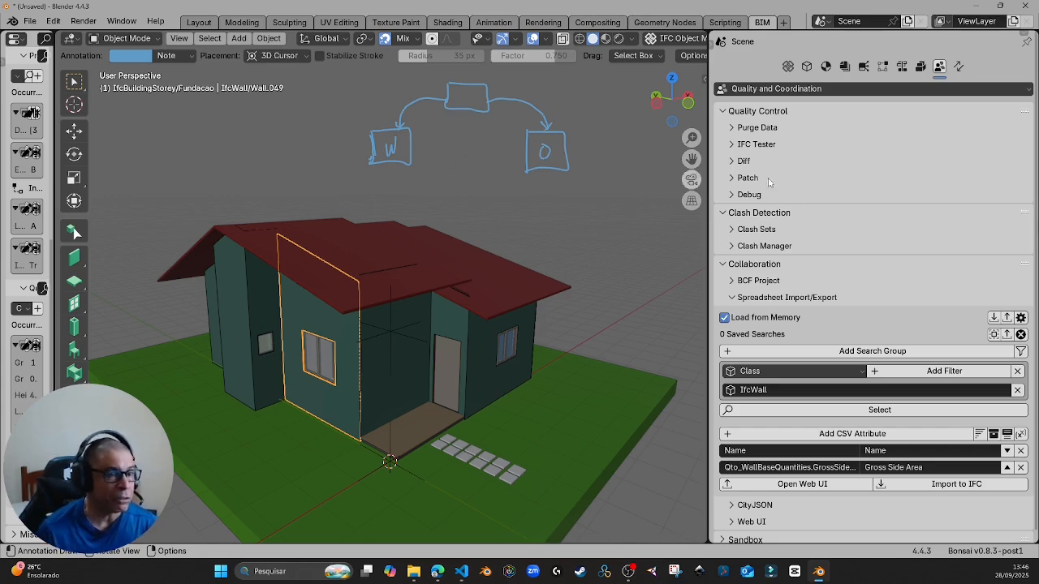
{"action": "mouse_move", "coordinate": [451, 177]}
{"action": "left_mouse_down"}
{"action": "mouse_move", "coordinate": [452, 208]}
{"action": "mouse_move", "coordinate": [450, 182]}
{"action": "mouse_move", "coordinate": [499, 172]}
{"action": "mouse_move", "coordinate": [475, 213]}
{"action": "mouse_move", "coordinate": [451, 201]}
{"action": "left_mouse_up"}
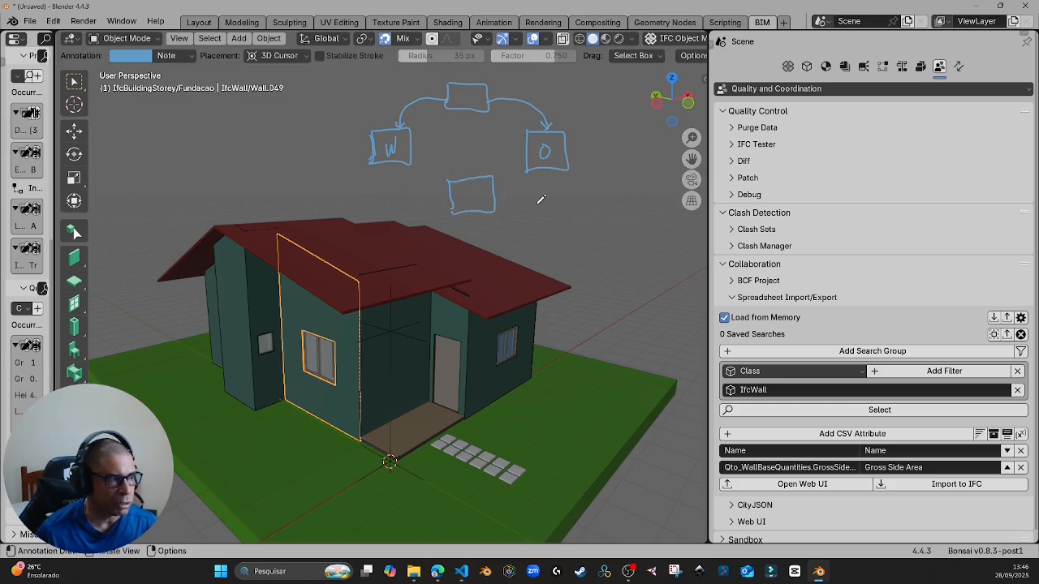
{"action": "mouse_move", "coordinate": [536, 205]}
{"action": "left_mouse_down"}
{"action": "mouse_move", "coordinate": [537, 243]}
{"action": "mouse_move", "coordinate": [578, 229]}
{"action": "mouse_move", "coordinate": [565, 203]}
{"action": "mouse_move", "coordinate": [536, 205]}
{"action": "mouse_move", "coordinate": [553, 218]}
{"action": "left_mouse_up"}
{"action": "mouse_move", "coordinate": [457, 190]}
{"action": "left_mouse_down"}
{"action": "mouse_move", "coordinate": [438, 199]}
{"action": "mouse_move", "coordinate": [392, 162]}
{"action": "mouse_move", "coordinate": [412, 168]}
{"action": "left_mouse_up"}
{"action": "mouse_move", "coordinate": [496, 200]}
{"action": "left_mouse_down"}
{"action": "mouse_move", "coordinate": [539, 222]}
{"action": "mouse_move", "coordinate": [523, 227]}
{"action": "left_mouse_up"}
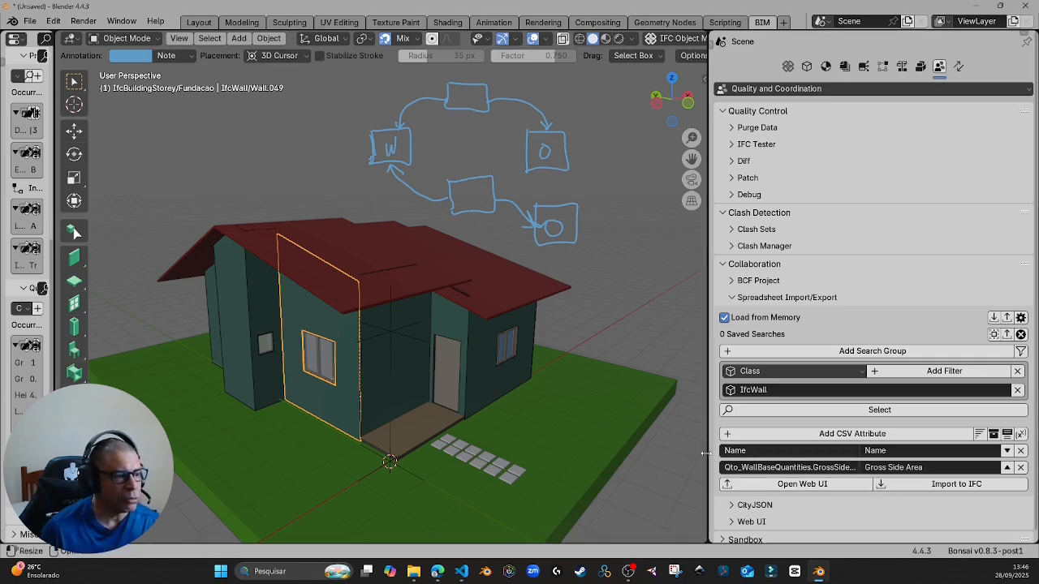
- Add annotation arrows from the W box to the upper empty box and from there to the upper O box
{"action": "left_click_drag", "start_coordinate": [709, 487], "coordinate": [599, 487]}
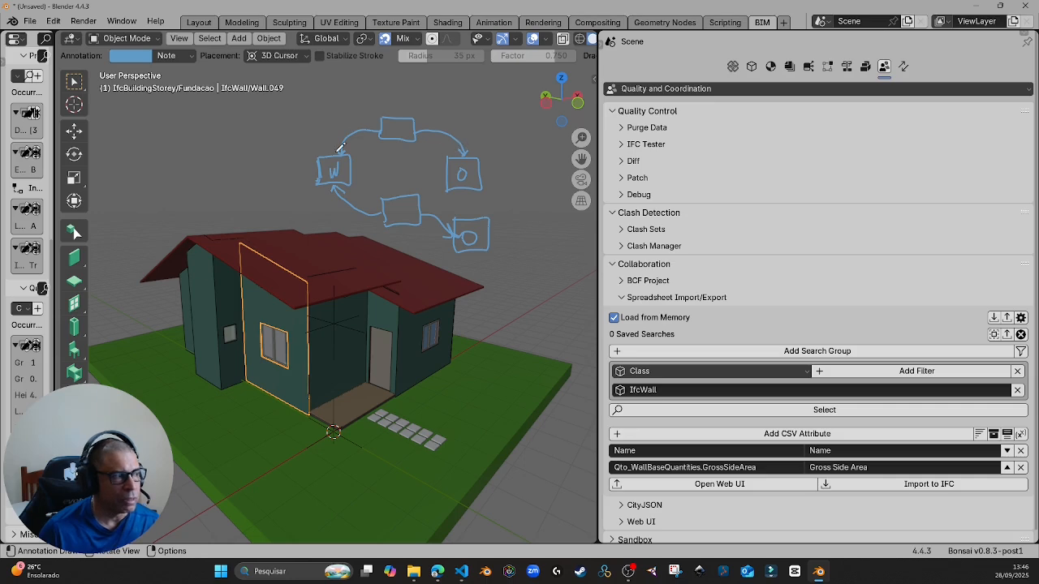
{"action": "mouse_move", "coordinate": [333, 151]}
{"action": "left_mouse_down"}
{"action": "mouse_move", "coordinate": [331, 136]}
{"action": "mouse_move", "coordinate": [355, 113]}
{"action": "mouse_move", "coordinate": [386, 117]}
{"action": "mouse_move", "coordinate": [378, 123]}
{"action": "left_mouse_up"}
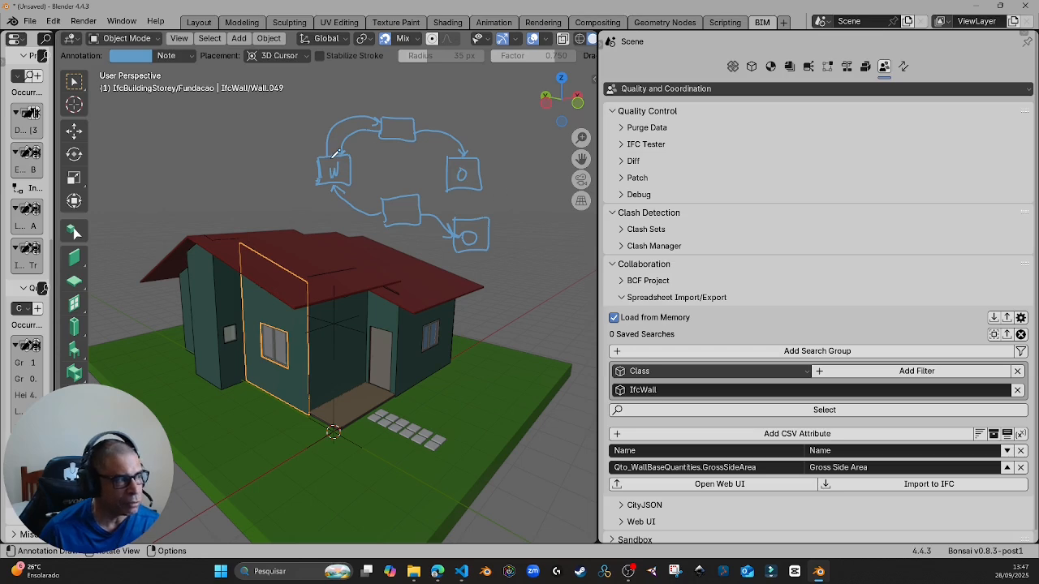
{"action": "mouse_move", "coordinate": [331, 150]}
{"action": "left_mouse_down"}
{"action": "mouse_move", "coordinate": [334, 122]}
{"action": "mouse_move", "coordinate": [384, 106]}
{"action": "mouse_move", "coordinate": [381, 123]}
{"action": "left_mouse_up"}
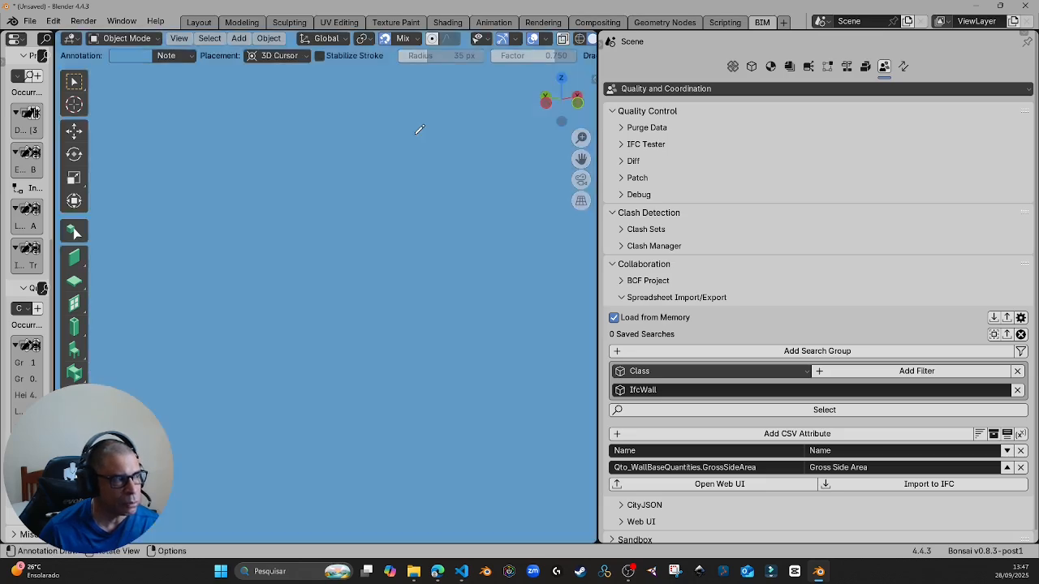
{"action": "left_click_drag", "start_coordinate": [417, 127], "coordinate": [474, 151]}
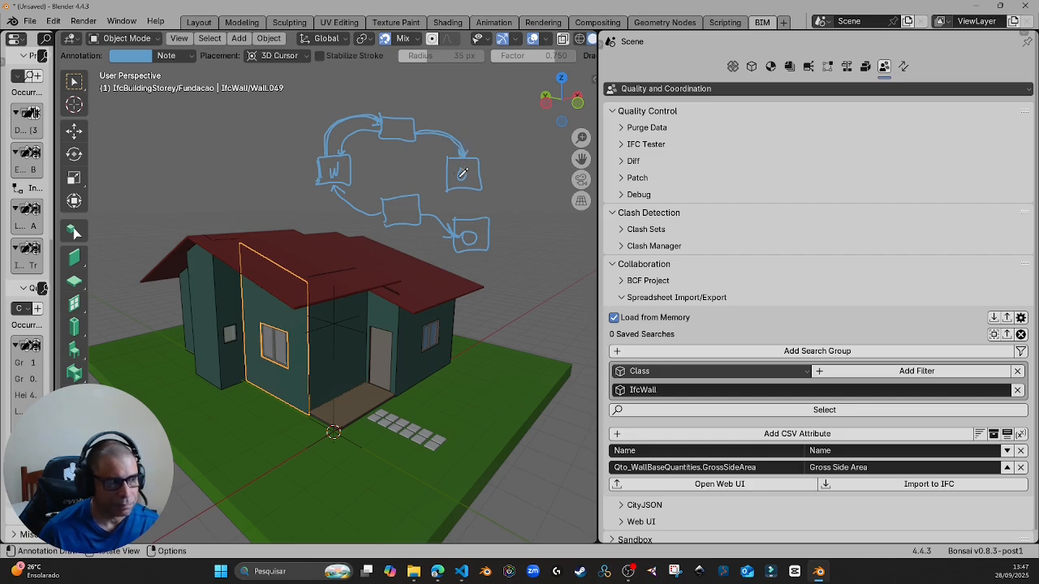
{"action": "left_click_drag", "start_coordinate": [598, 216], "coordinate": [644, 219]}
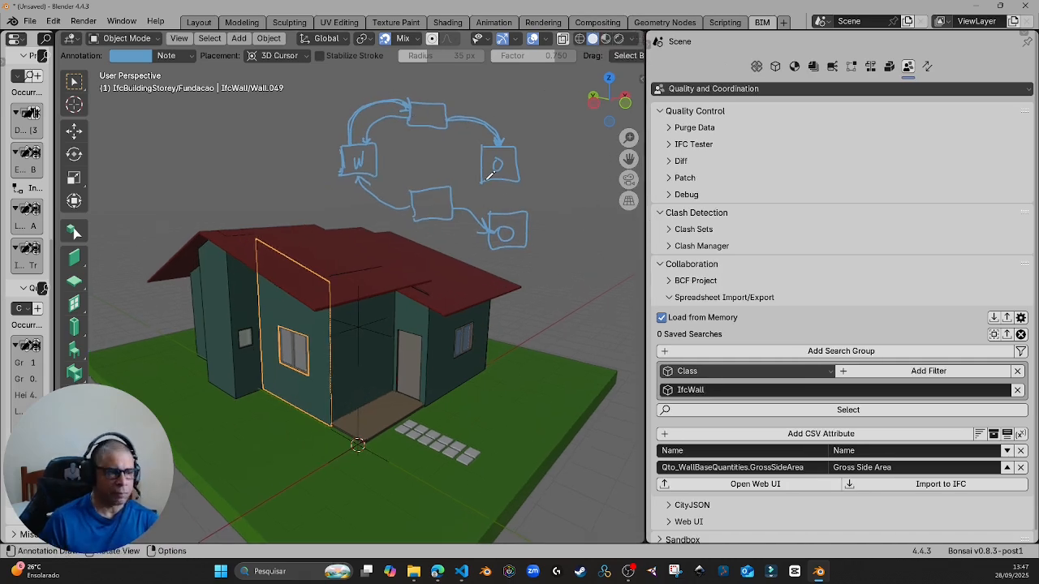
{"action": "left_click_drag", "start_coordinate": [647, 212], "coordinate": [693, 228]}
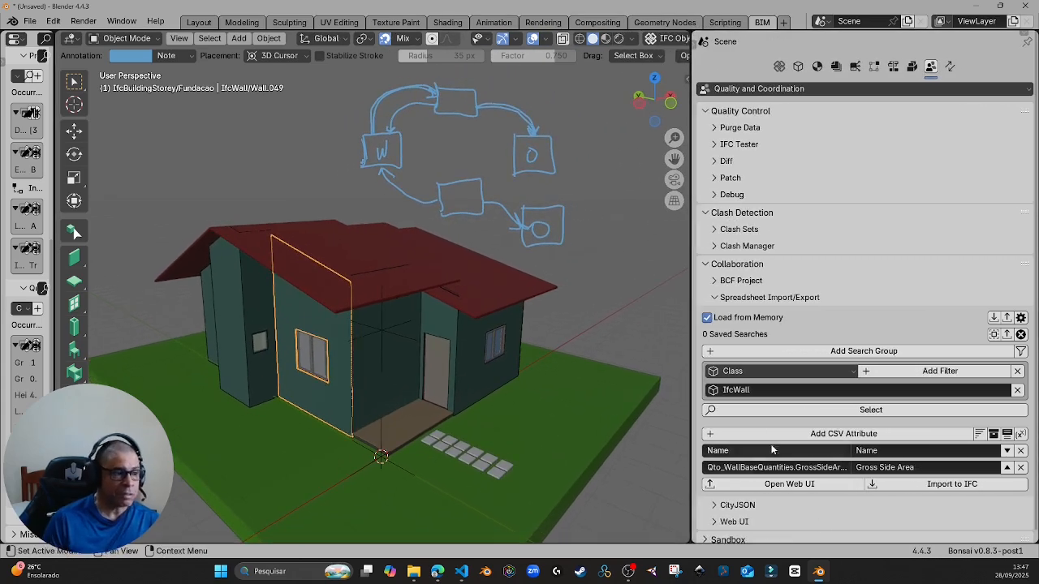
{"action": "left_click_drag", "start_coordinate": [691, 422], "coordinate": [586, 446]}
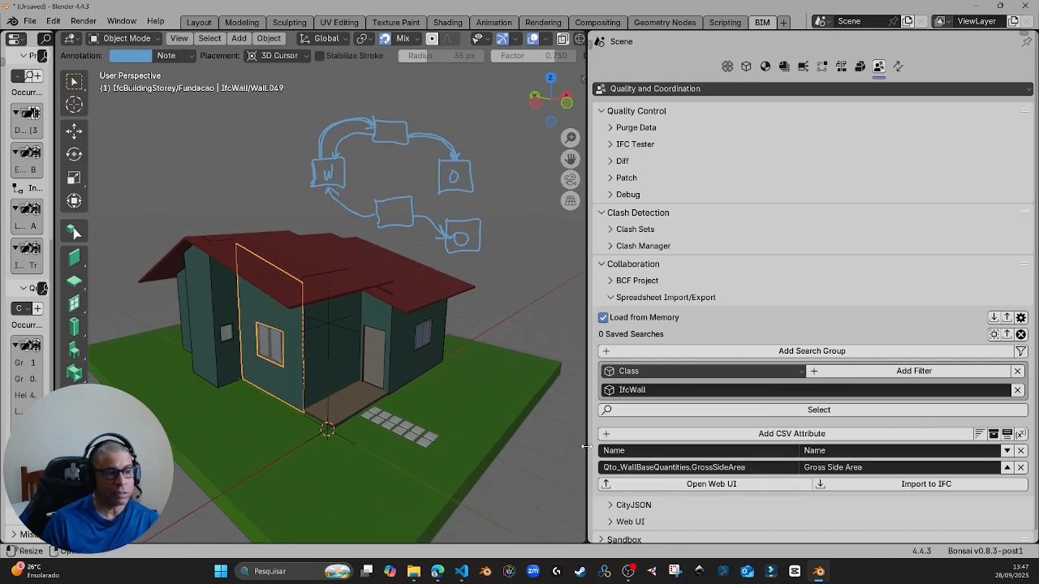
{"action": "left_click", "coordinate": [859, 67]}
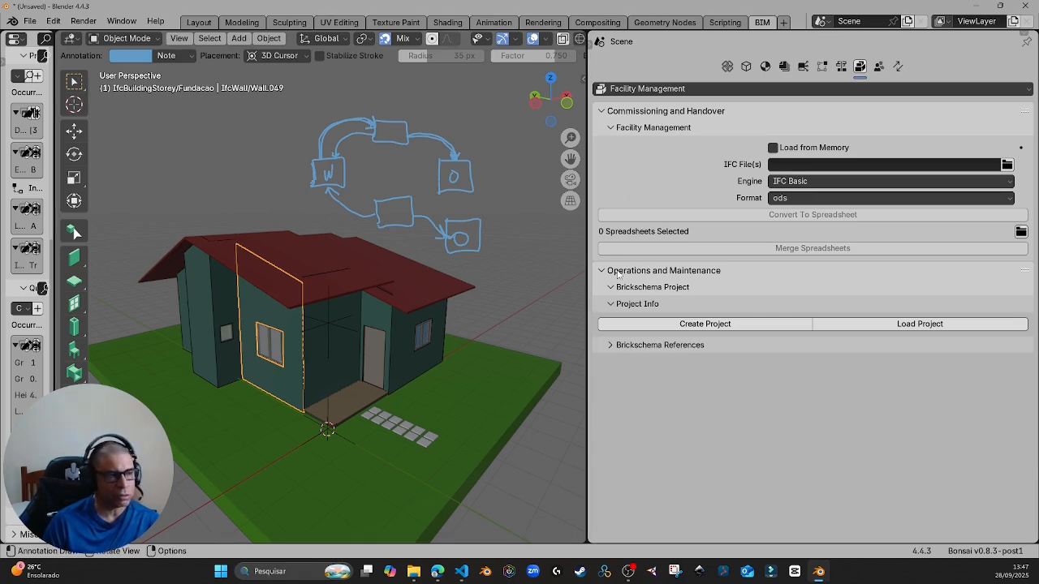
{"action": "left_click", "coordinate": [878, 67]}
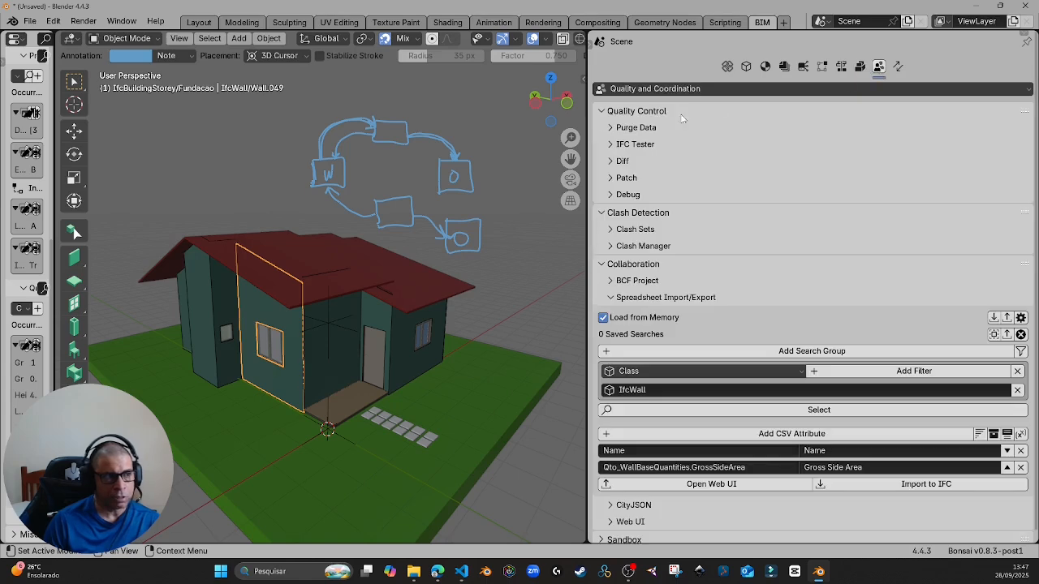
- Inspect the selected wall's IFC attributes with the Debug object inspector, and swap the annotation tool for the Explore tool
{"action": "left_click", "coordinate": [609, 195]}
{"action": "scroll", "coordinate": [872, 437], "scroll_direction": "down", "scroll_amount": 5}
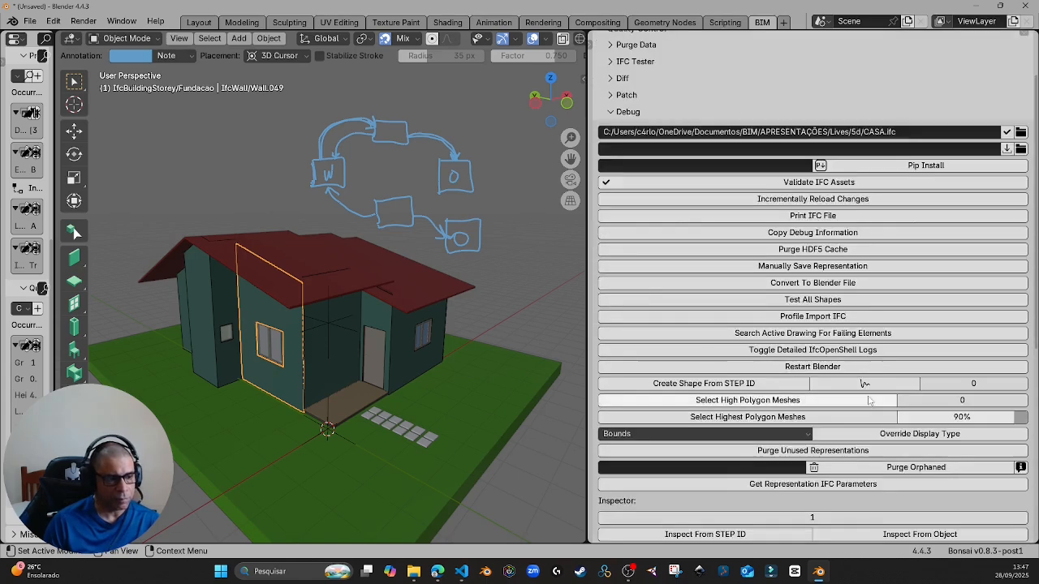
{"action": "scroll", "coordinate": [873, 437], "scroll_direction": "down", "scroll_amount": 2}
{"action": "left_click", "coordinate": [933, 344]}
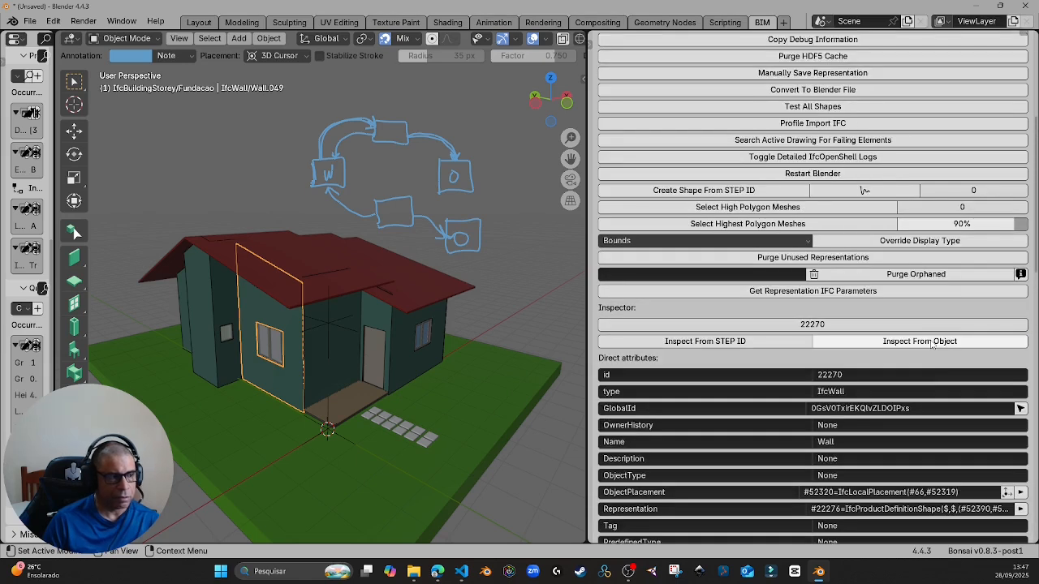
{"action": "scroll", "coordinate": [934, 361], "scroll_direction": "down", "scroll_amount": 3}
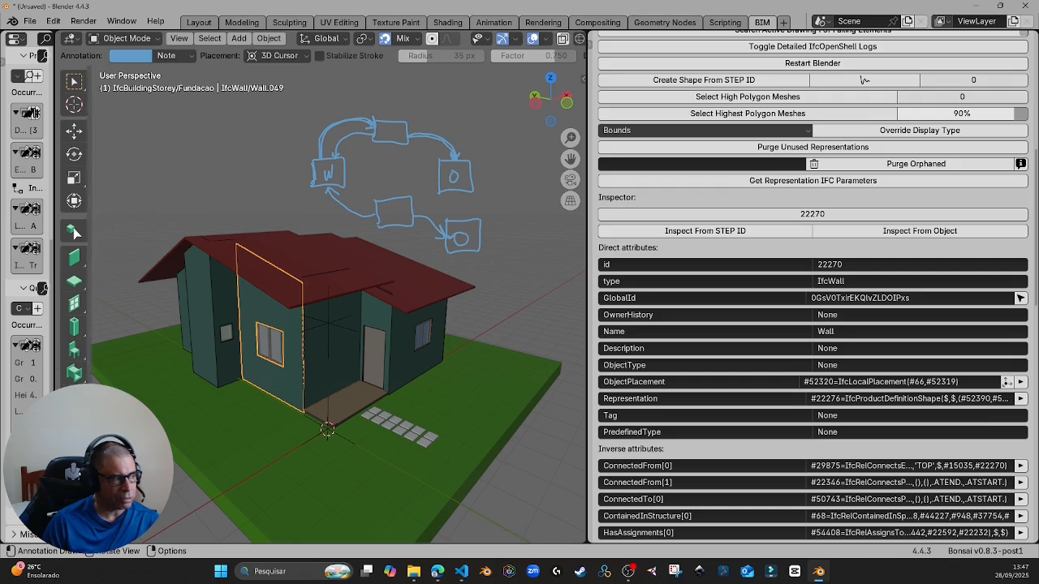
{"action": "left_click", "coordinate": [73, 231]}
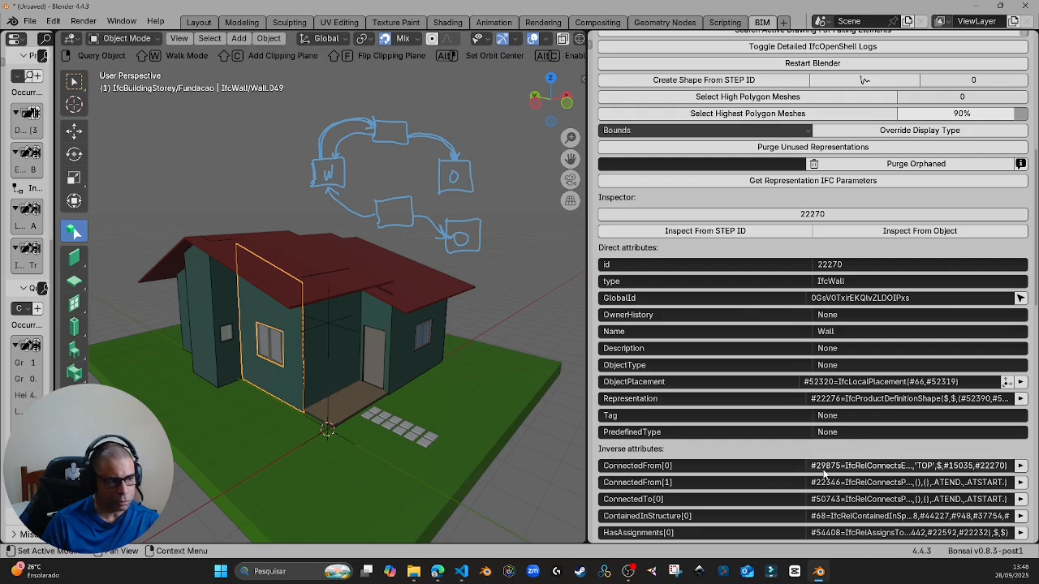
- Trace the wall's HasOpenings[0] relationship through to its RelatedOpeningElement, and return to the wall's attributes in the inspector
{"action": "scroll", "coordinate": [772, 415], "scroll_direction": "down", "scroll_amount": 5}
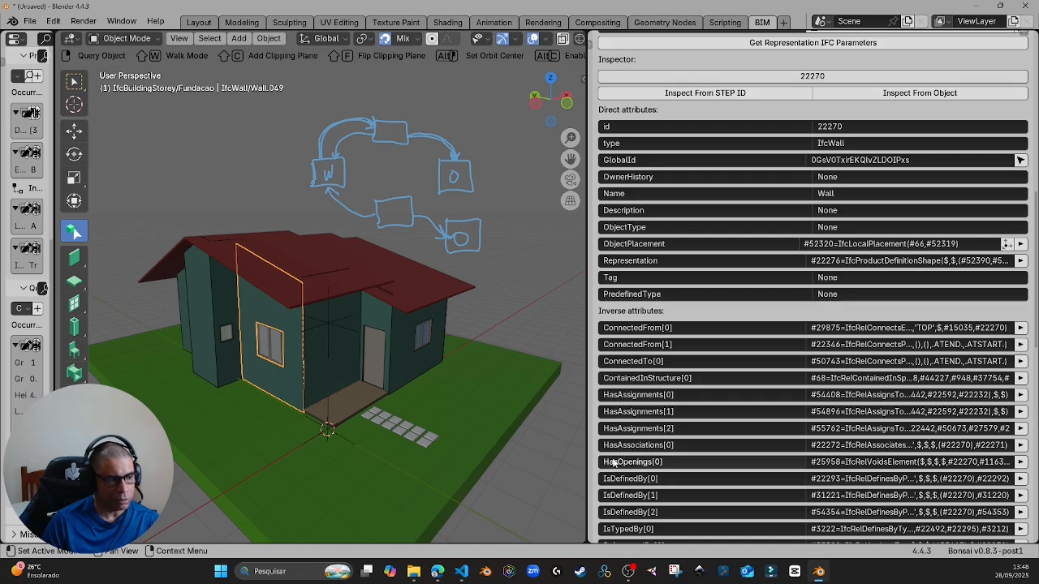
{"action": "left_click", "coordinate": [1021, 462]}
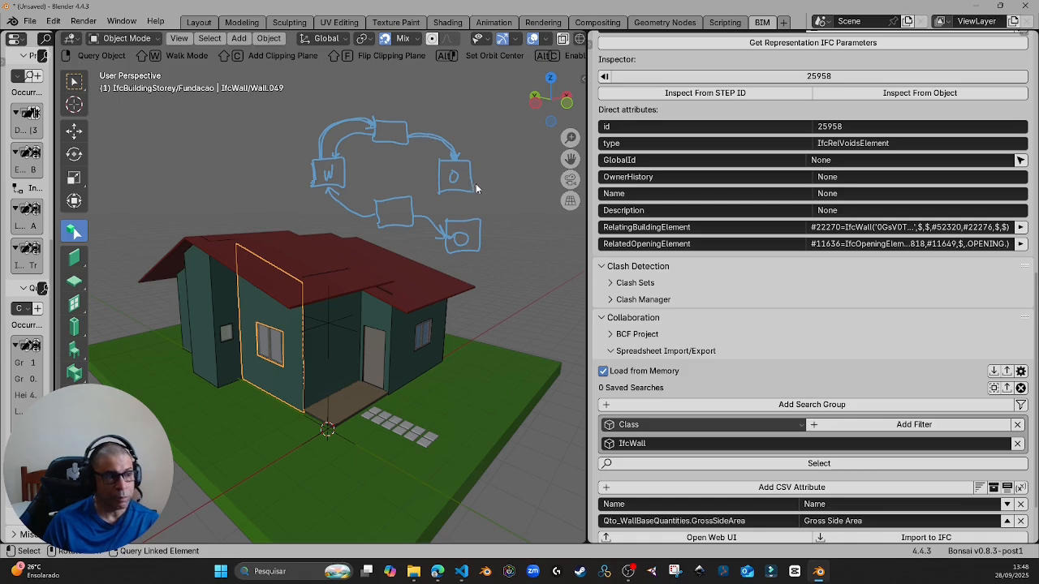
{"action": "left_click", "coordinate": [1021, 243]}
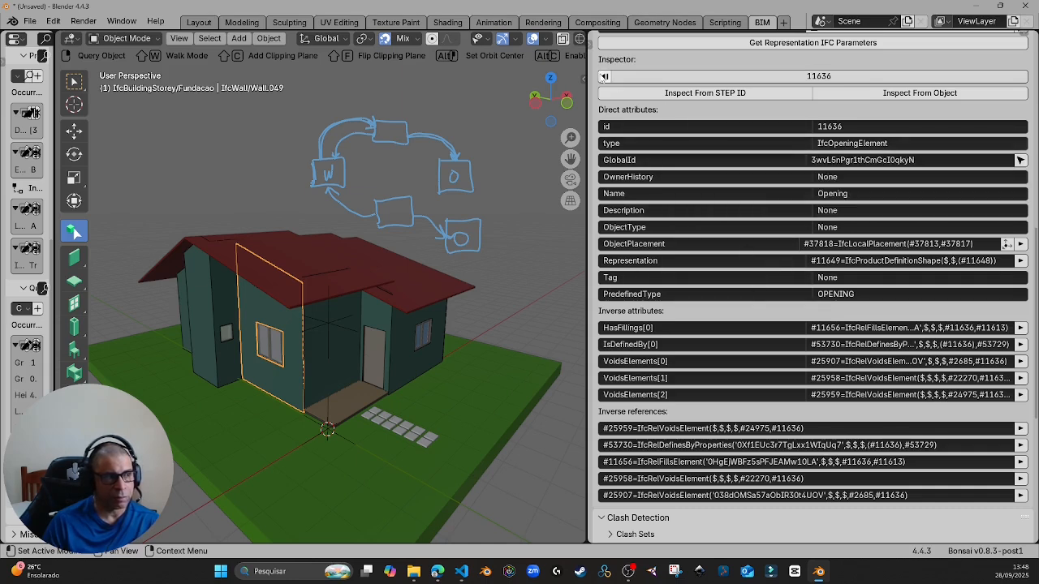
{"action": "left_click", "coordinate": [604, 77]}
{"action": "left_click", "coordinate": [605, 77]}
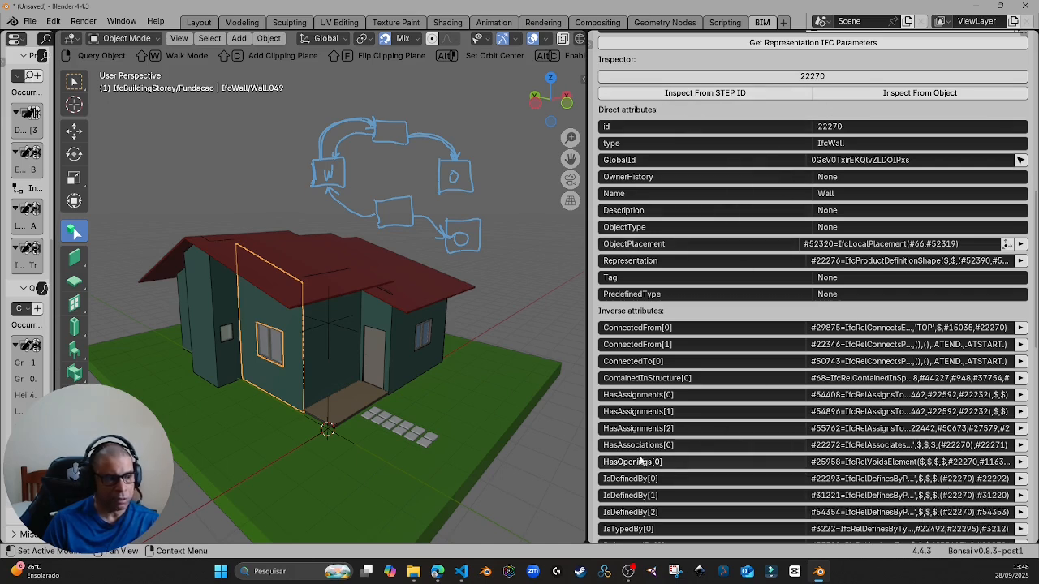
- Open the wall's HasOpenings[0] relationship in the inspector to view the attribute that points to the opening
{"action": "left_click", "coordinate": [905, 460]}
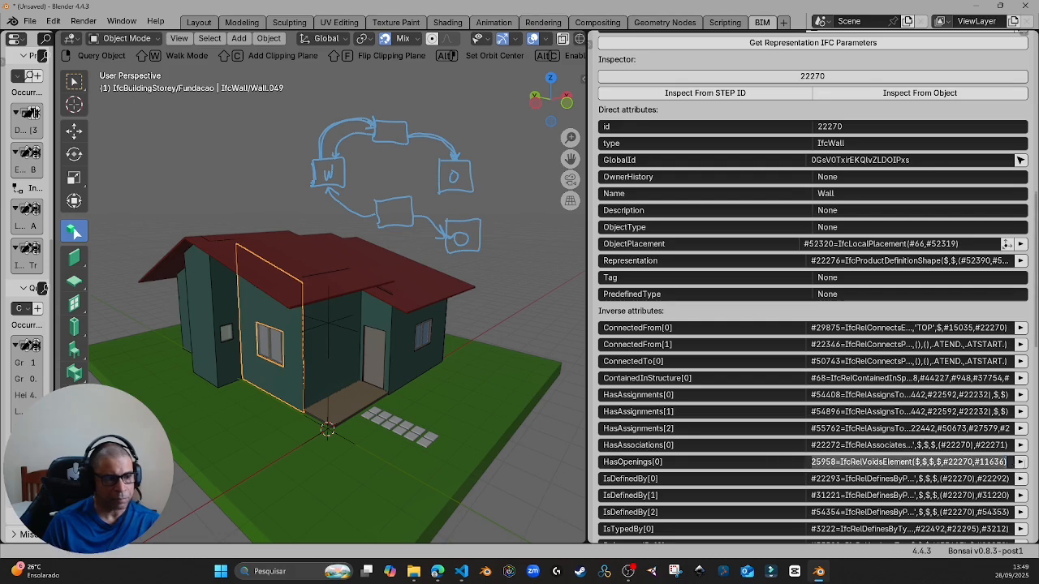
{"action": "key", "text": "Escape"}
{"action": "left_click", "coordinate": [1020, 462]}
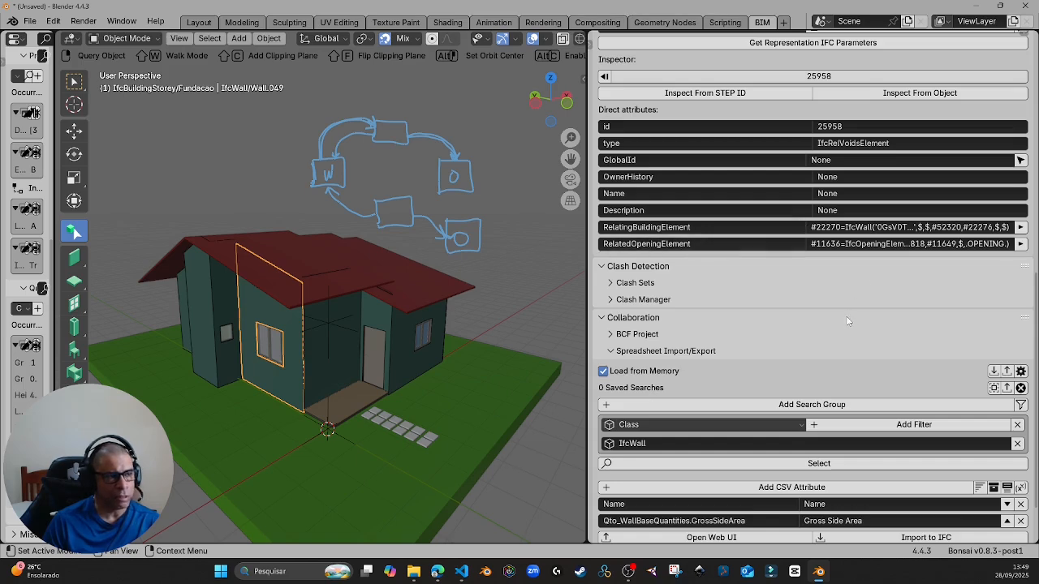
- Add a third CSV attribute to the spreadsheet export with the query HasOpenings.RelatedOpeningElement
{"action": "scroll", "coordinate": [847, 320], "scroll_direction": "up", "scroll_amount": 8}
{"action": "scroll", "coordinate": [844, 479], "scroll_direction": "down", "scroll_amount": 10}
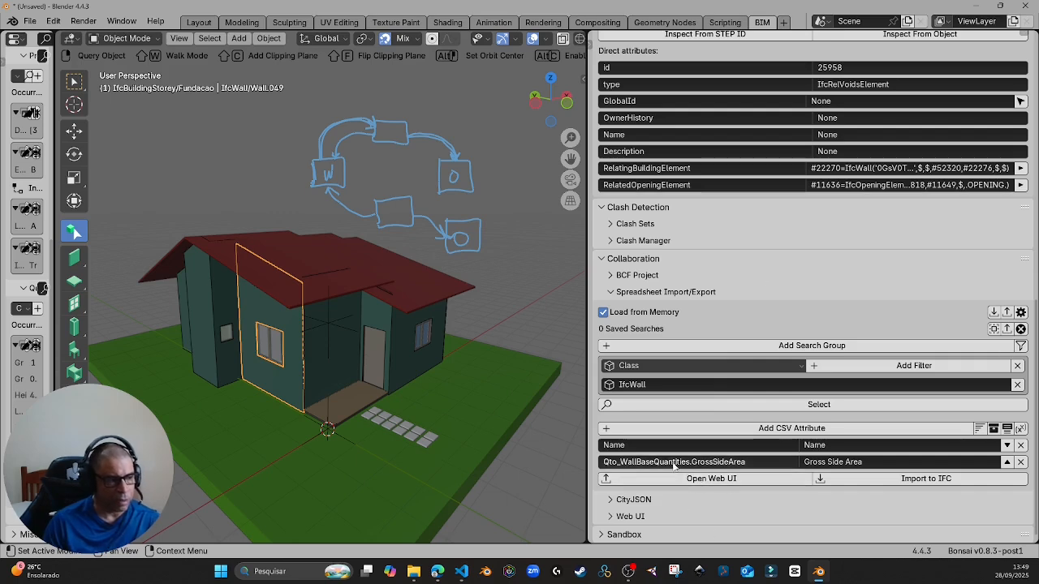
{"action": "left_click", "coordinate": [760, 430]}
{"action": "left_click", "coordinate": [702, 479]}
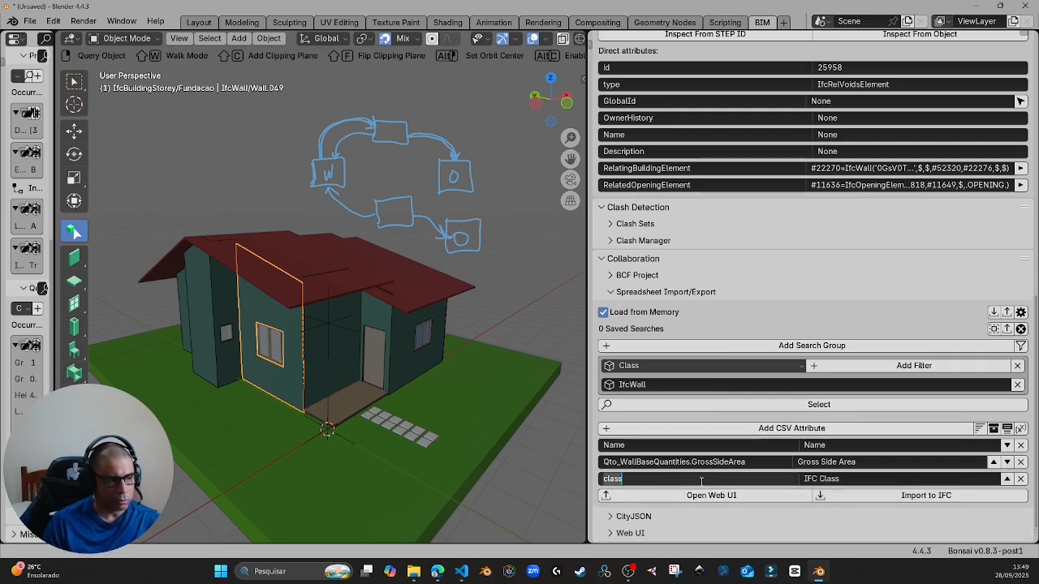
{"action": "type", "text": "H"}
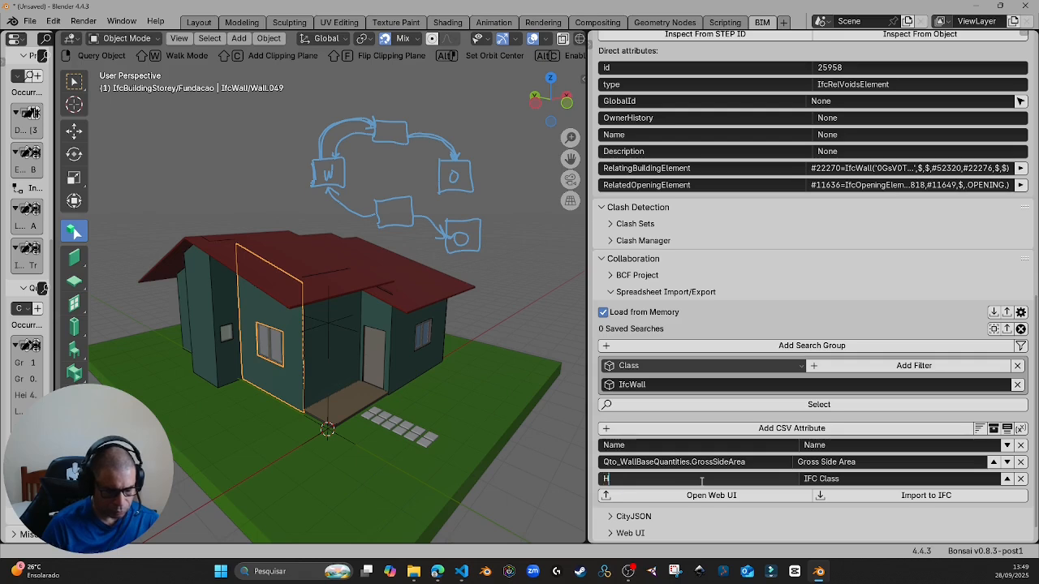
{"action": "type", "text": "asOpenin"}
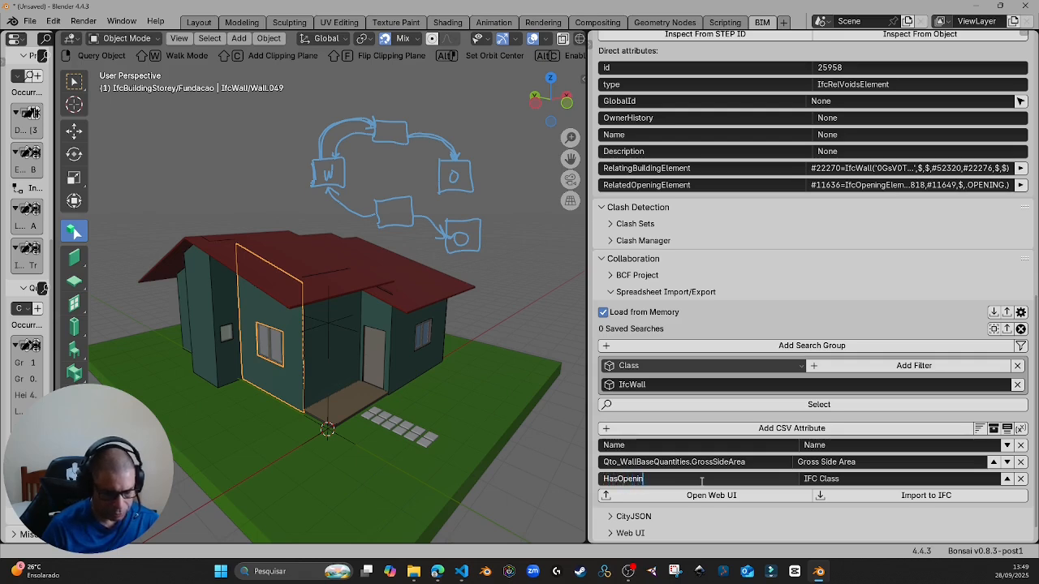
{"action": "type", "text": "gs"}
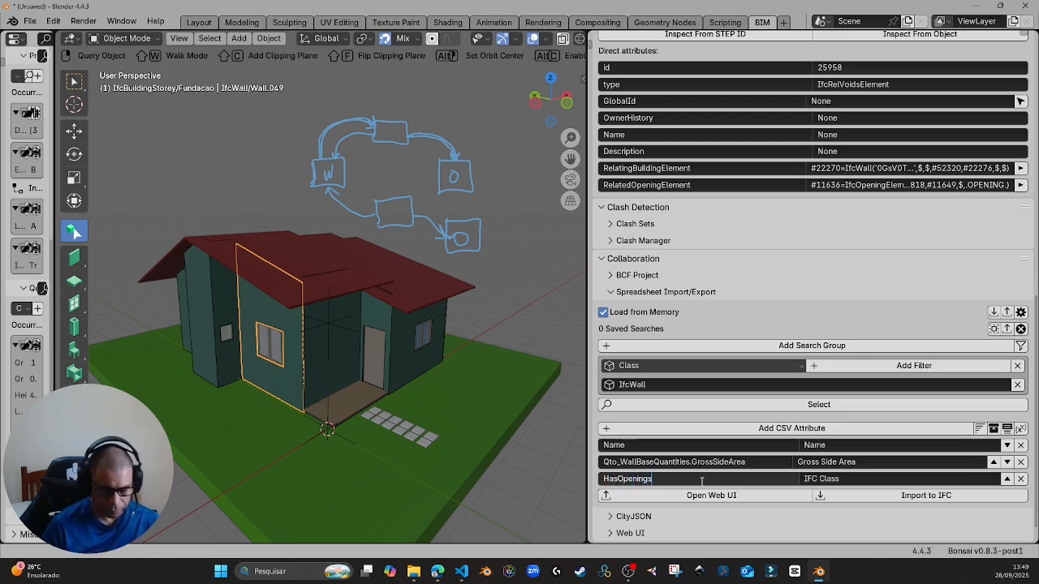
{"action": "type", "text": "."}
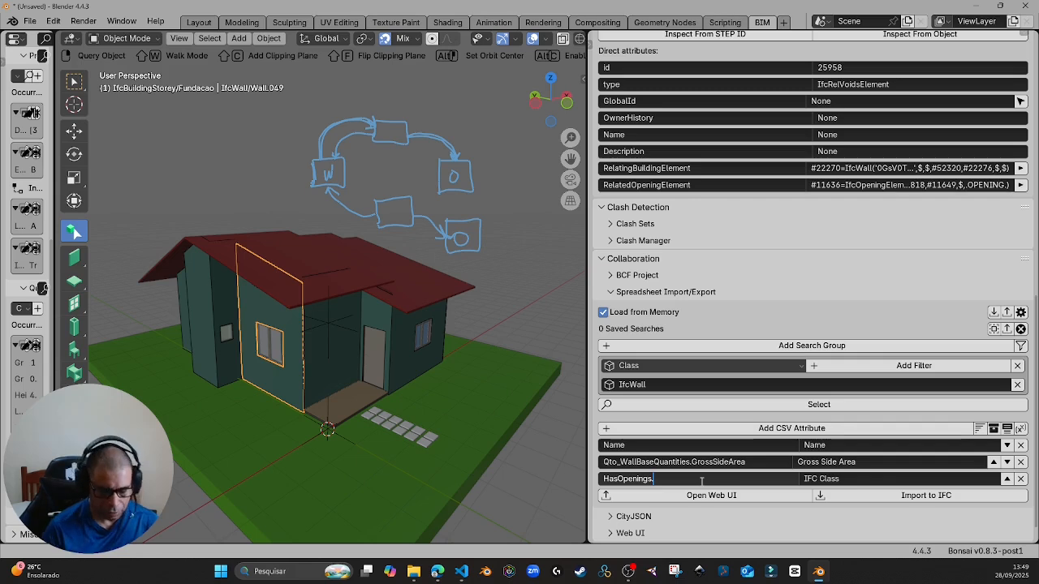
{"action": "type", "text": "Rela"}
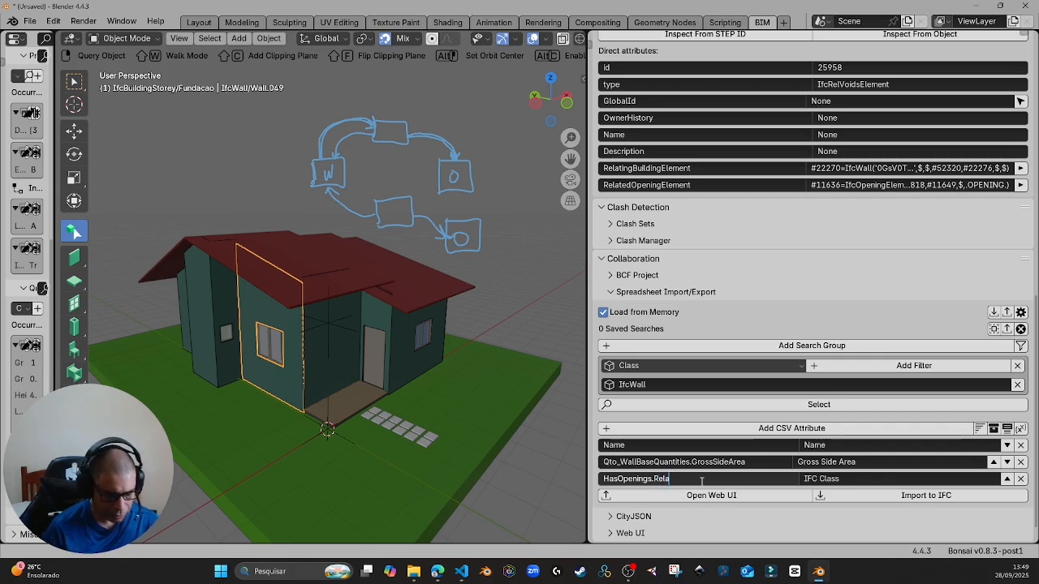
{"action": "type", "text": "tedOpen"}
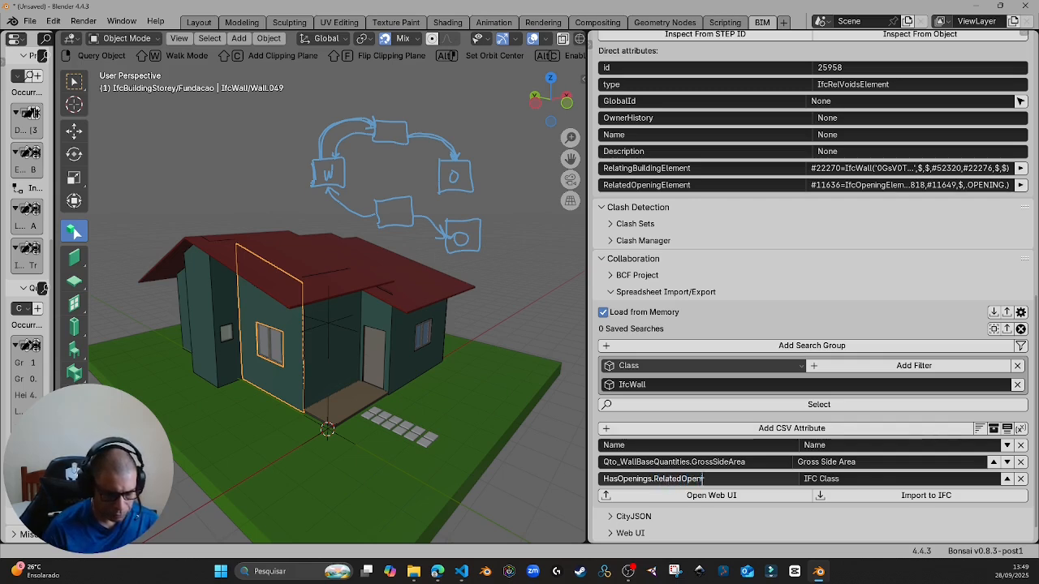
{"action": "type", "text": "ingElement"}
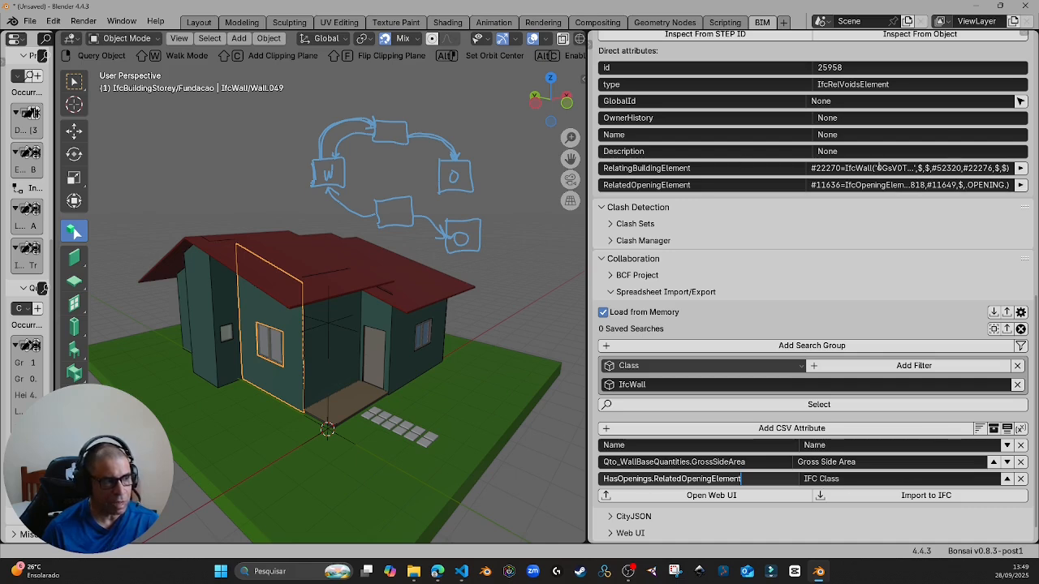
- Set the column header of the HasOpenings.RelatedOpeningElement attribute to "Openig"
{"action": "left_click", "coordinate": [859, 478]}
{"action": "left_click", "coordinate": [860, 478]}
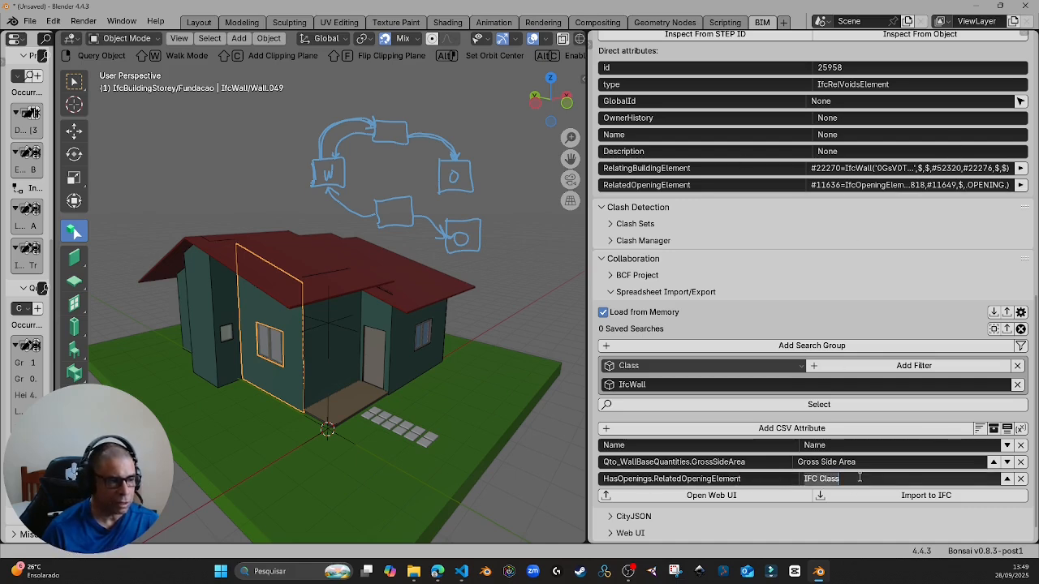
{"action": "type", "text": "Openig"}
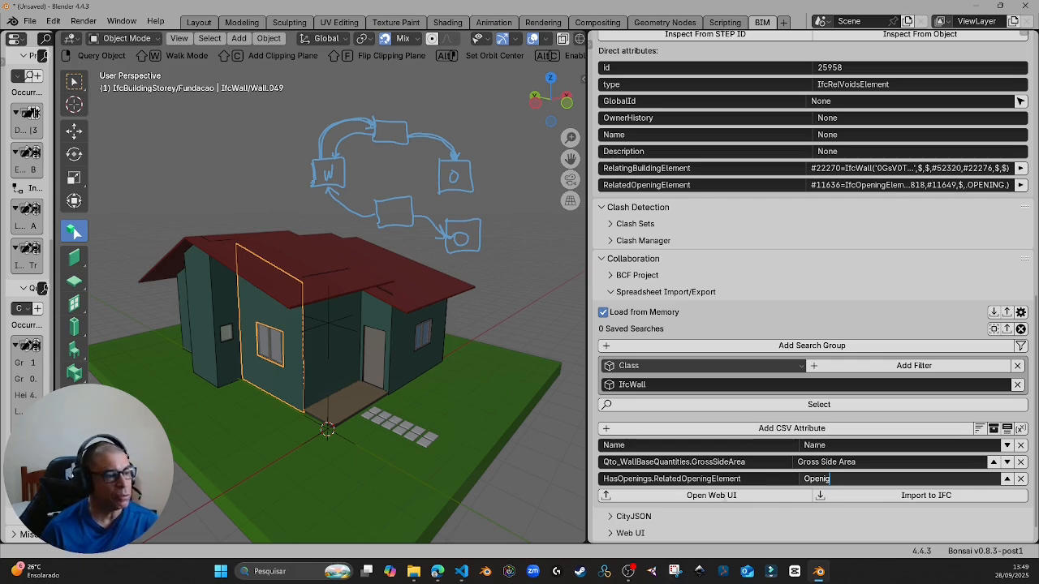
- Generate the wall schedule in the Web UI, examine which walls list an opening element, and return to Blender
{"action": "left_click", "coordinate": [711, 495]}
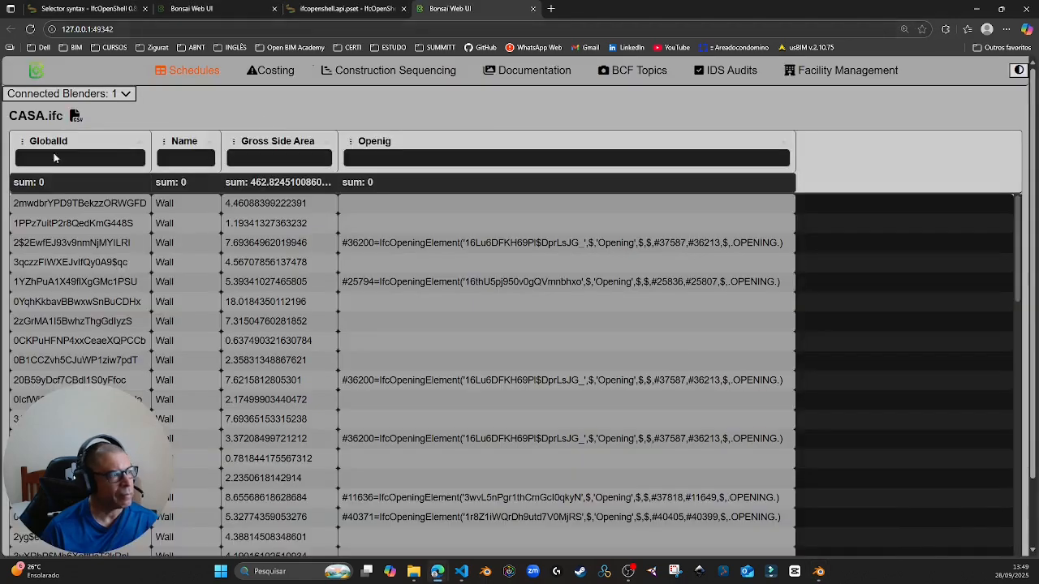
{"action": "scroll", "coordinate": [123, 244], "scroll_direction": "down", "scroll_amount": 1}
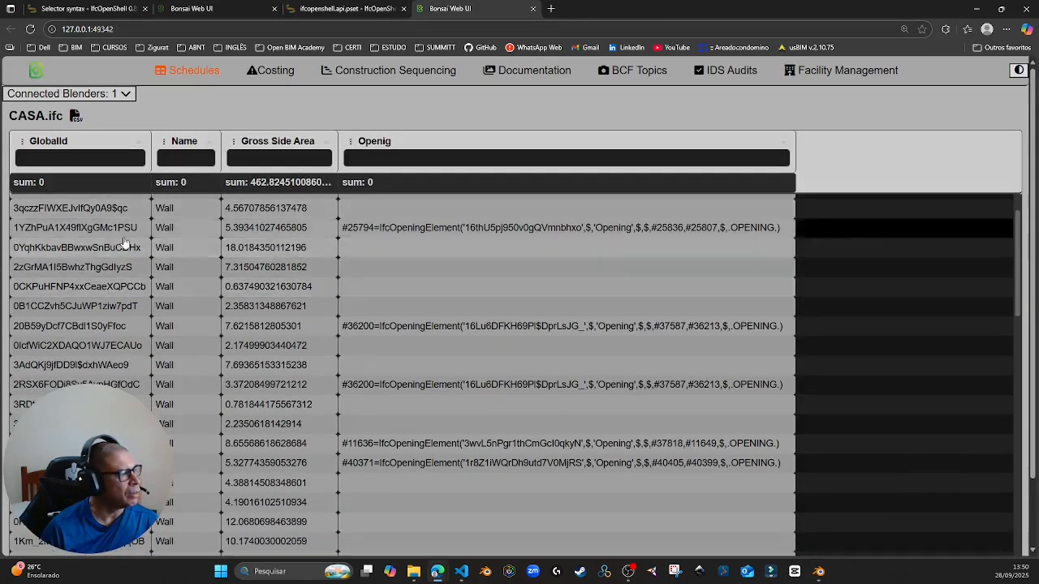
{"action": "scroll", "coordinate": [124, 244], "scroll_direction": "up", "scroll_amount": 1}
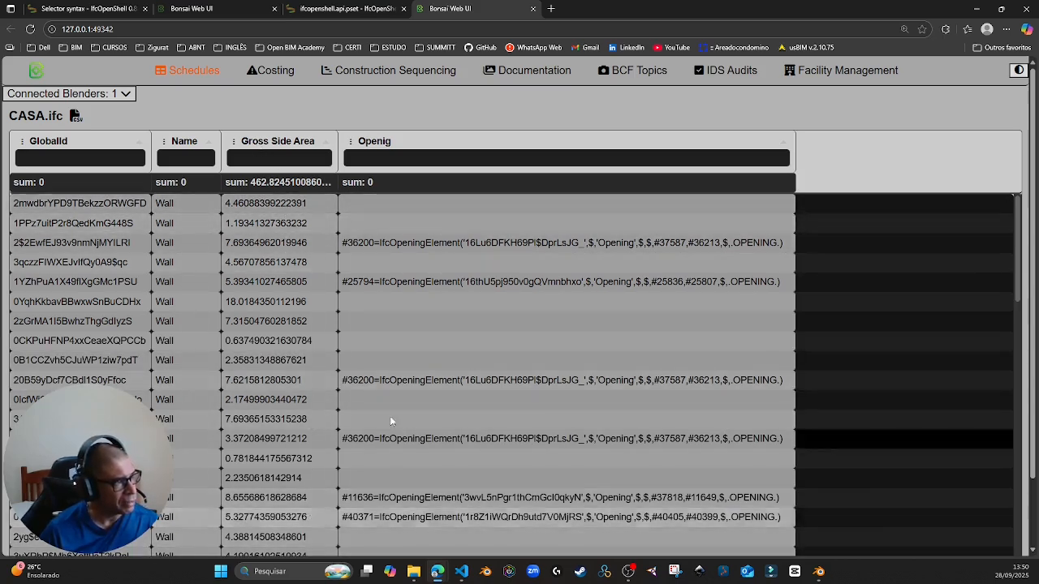
{"action": "scroll", "coordinate": [395, 259], "scroll_direction": "down", "scroll_amount": 3}
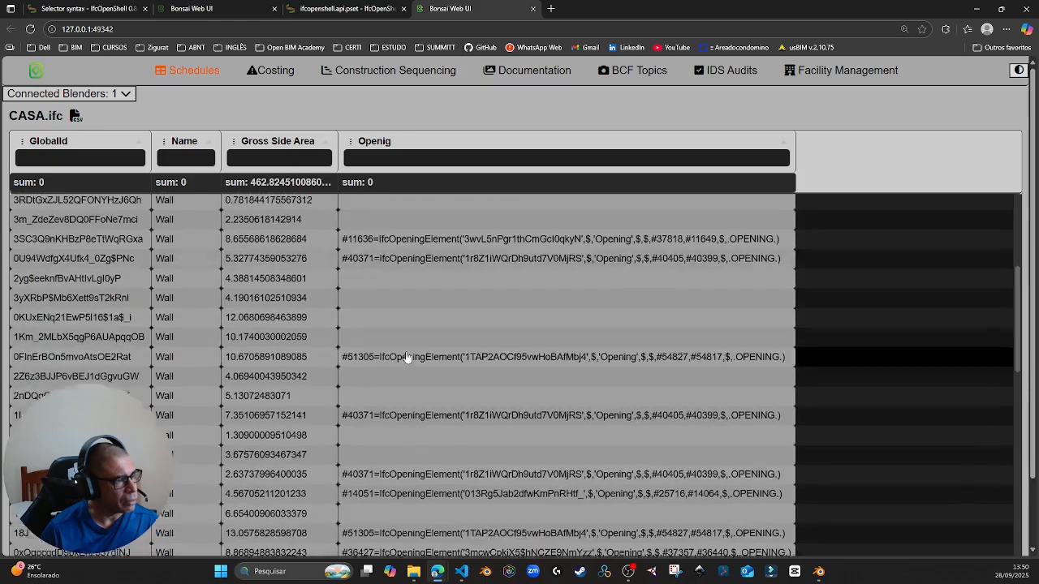
{"action": "scroll", "coordinate": [410, 369], "scroll_direction": "down", "scroll_amount": 3}
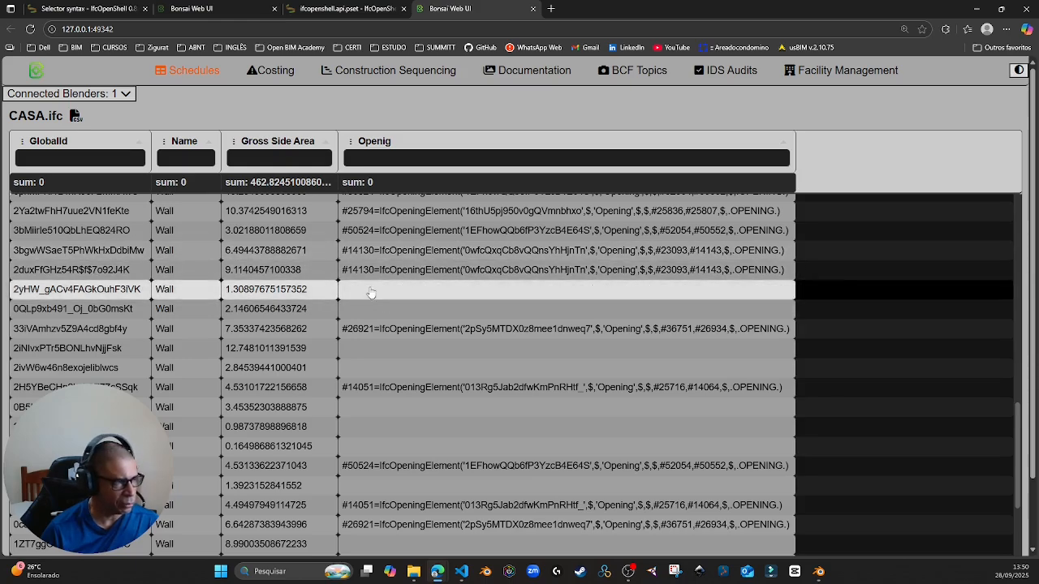
{"action": "left_click", "coordinate": [977, 8]}
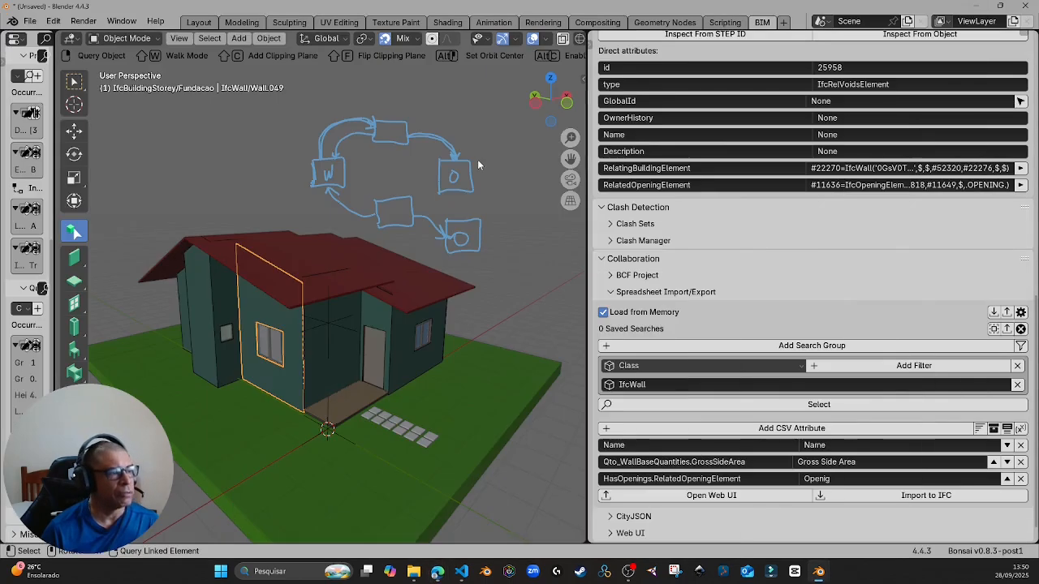
- Append a period to the opening attribute's query so that it reads "HasOpenings.RelatedOpeningElement."
{"action": "left_click", "coordinate": [762, 478]}
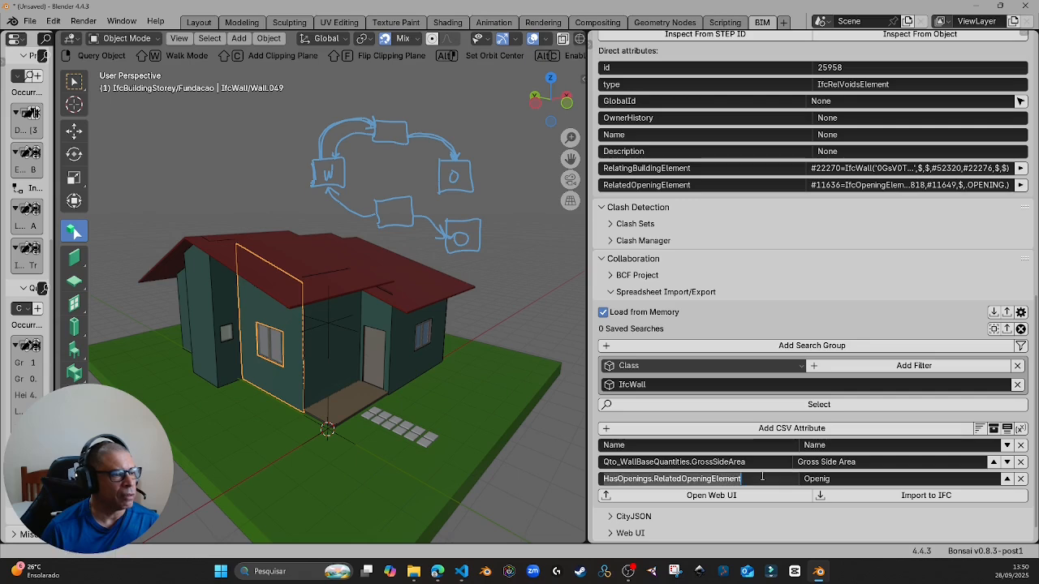
{"action": "left_click", "coordinate": [746, 479]}
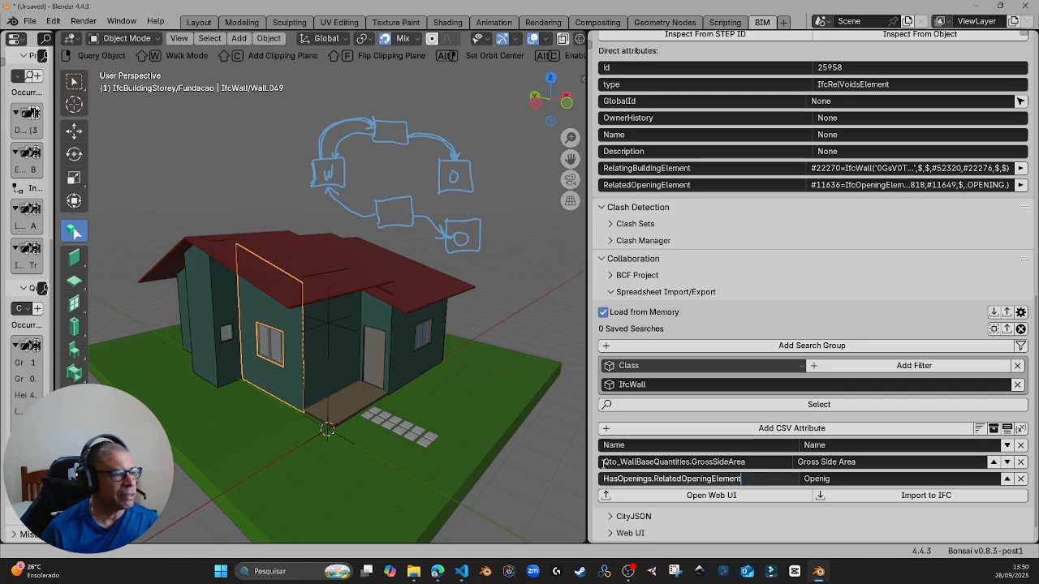
{"action": "left_click", "coordinate": [752, 479]}
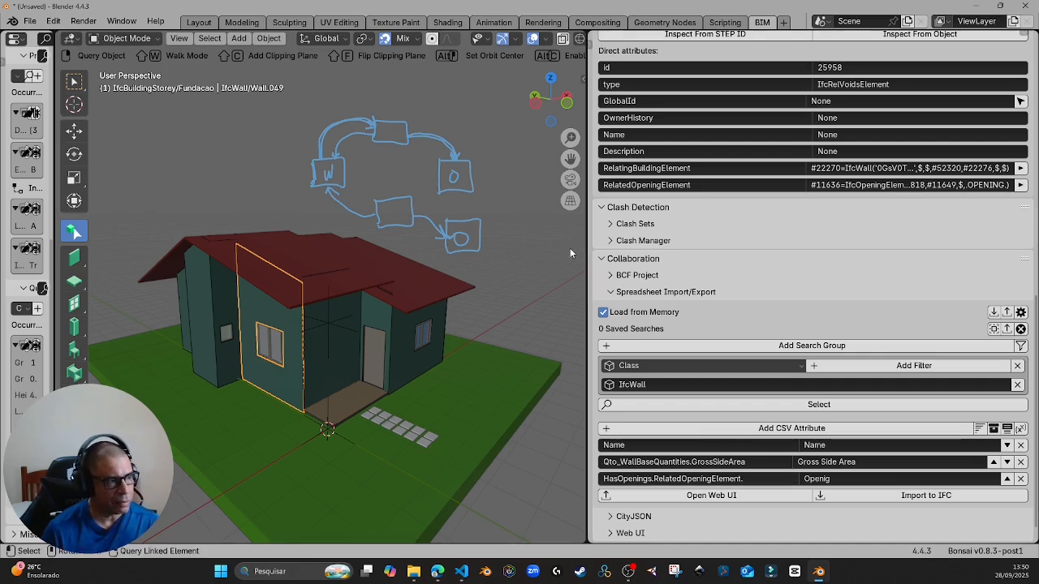
- Activate the Wall Tool and show the opening of the selected front window wall
{"action": "left_click_drag", "start_coordinate": [588, 256], "coordinate": [791, 257]}
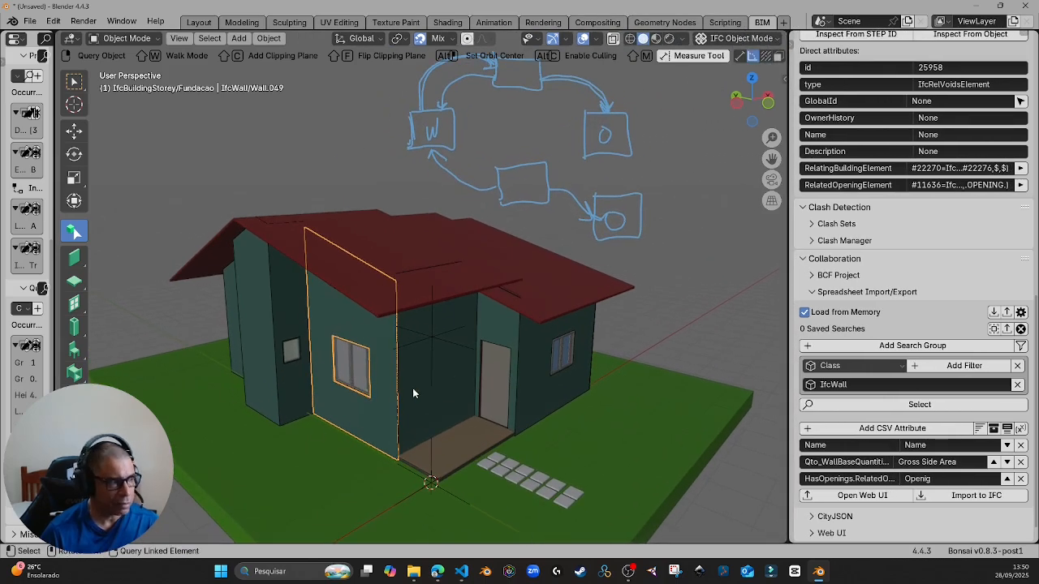
{"action": "middle_click_drag", "start_coordinate": [412, 393], "coordinate": [440, 389]}
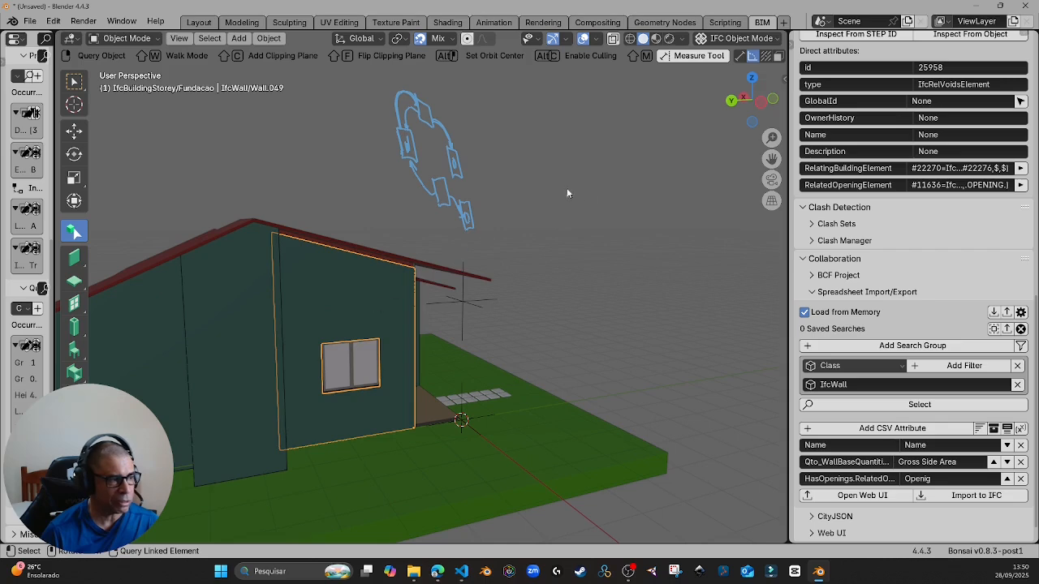
{"action": "left_click_drag", "start_coordinate": [352, 386], "coordinate": [351, 388]}
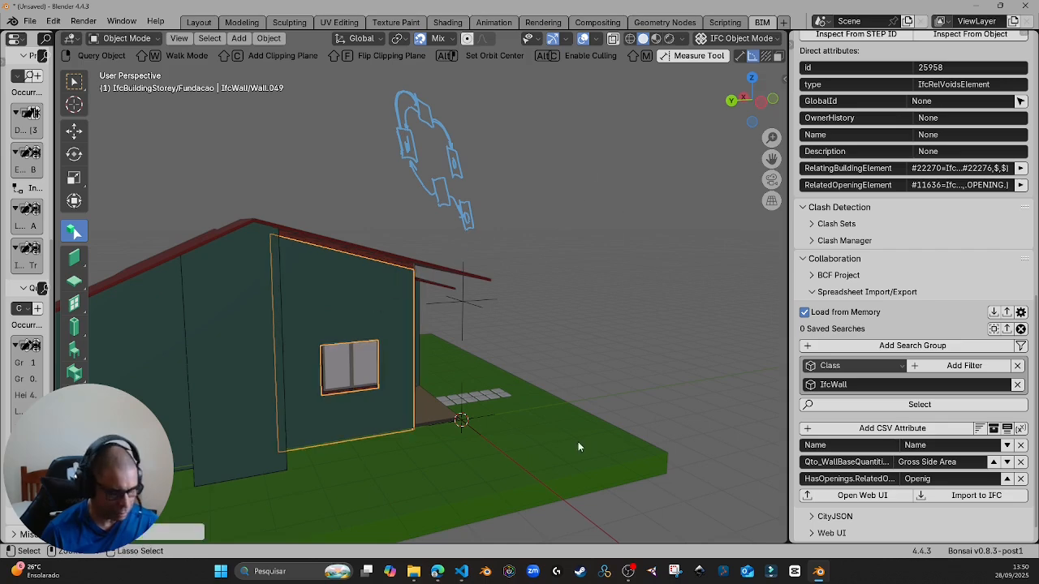
{"action": "middle_click_drag", "start_coordinate": [391, 364], "coordinate": [285, 378]}
{"action": "scroll", "coordinate": [317, 370], "scroll_direction": "up", "scroll_amount": 3}
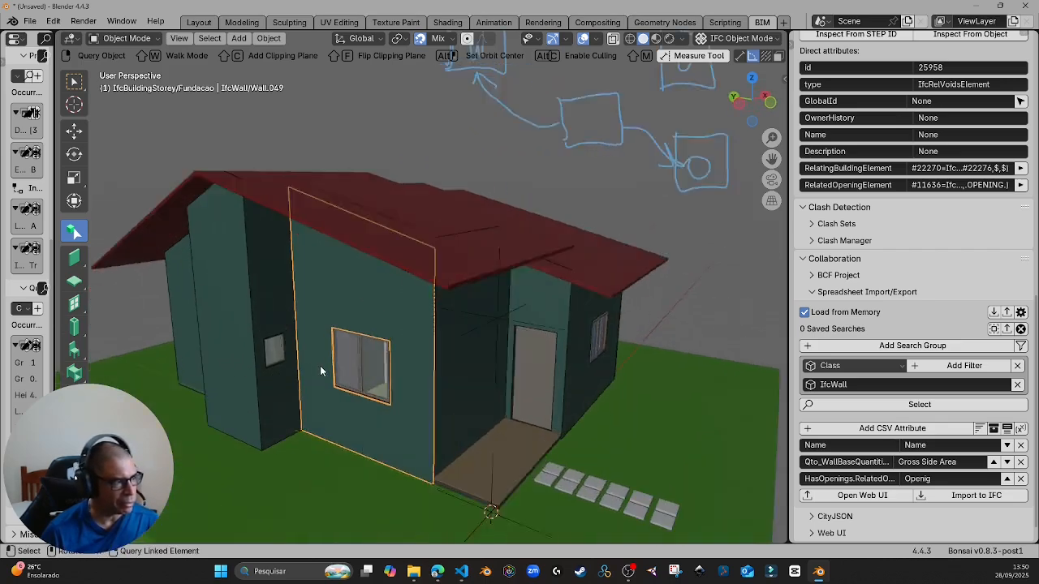
{"action": "left_click", "coordinate": [786, 88]}
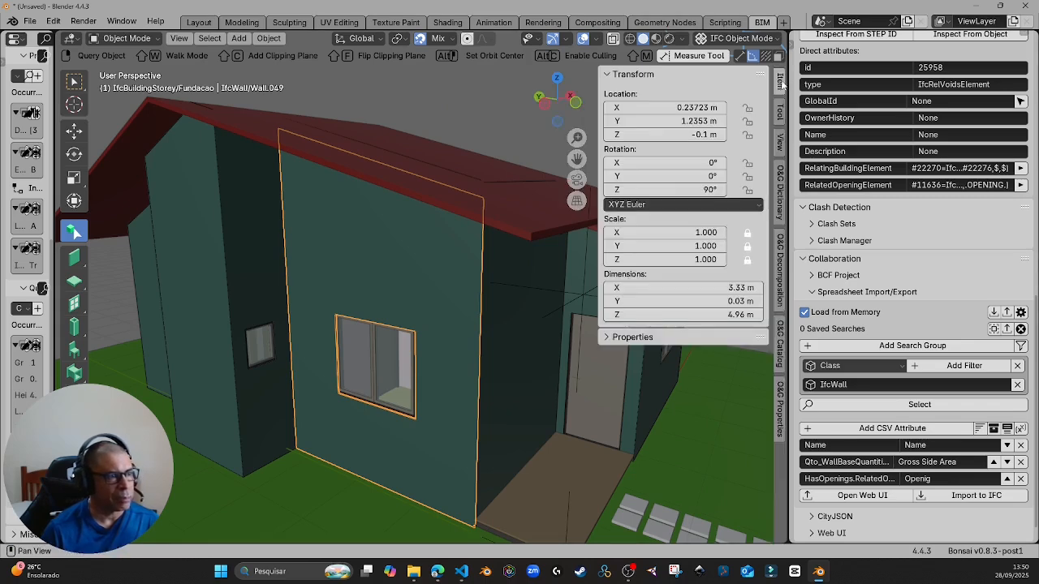
{"action": "left_click", "coordinate": [780, 116]}
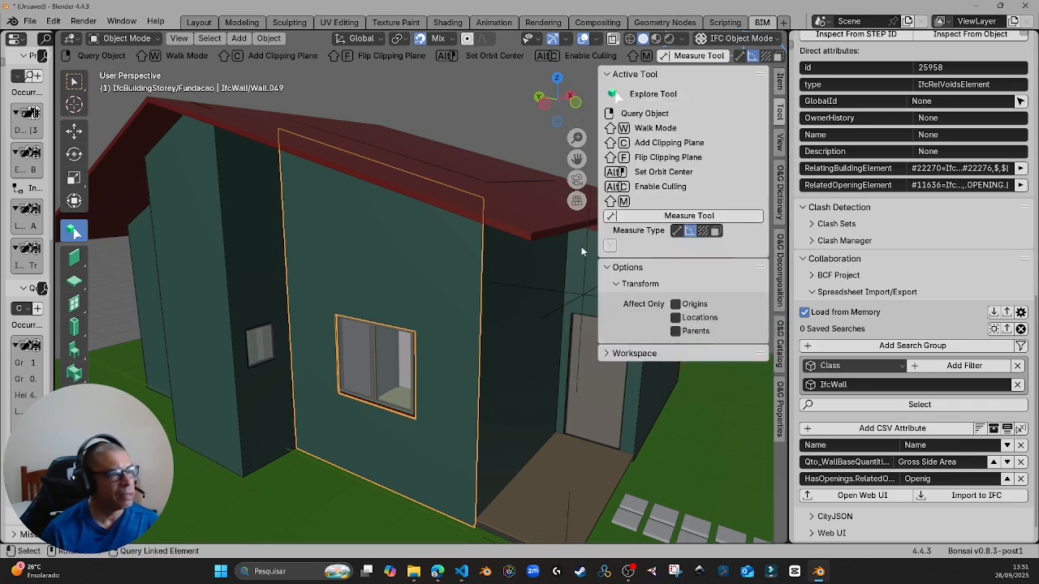
{"action": "left_click", "coordinate": [74, 257]}
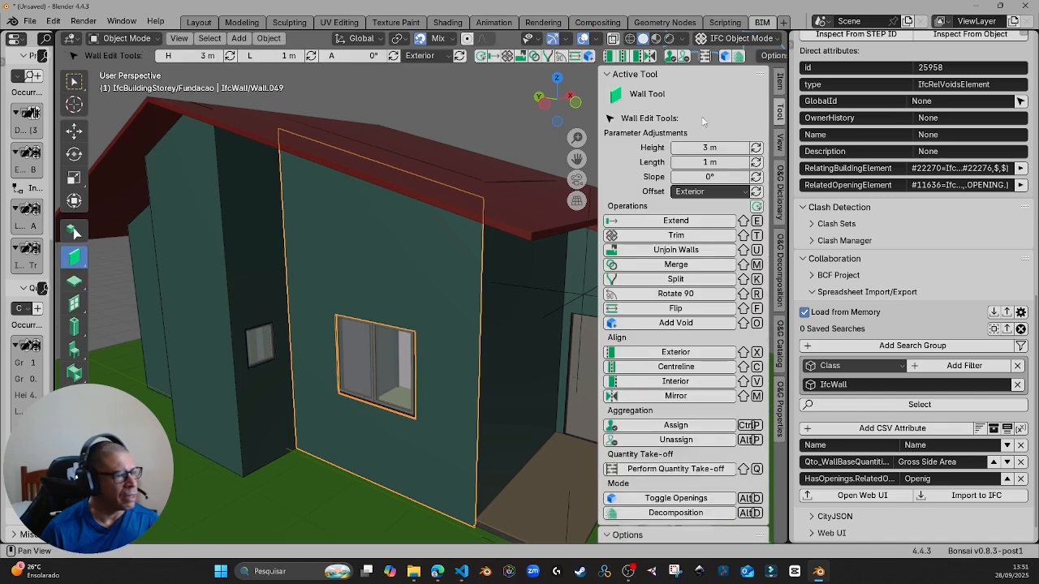
{"action": "scroll", "coordinate": [632, 501], "scroll_direction": "down", "scroll_amount": 3}
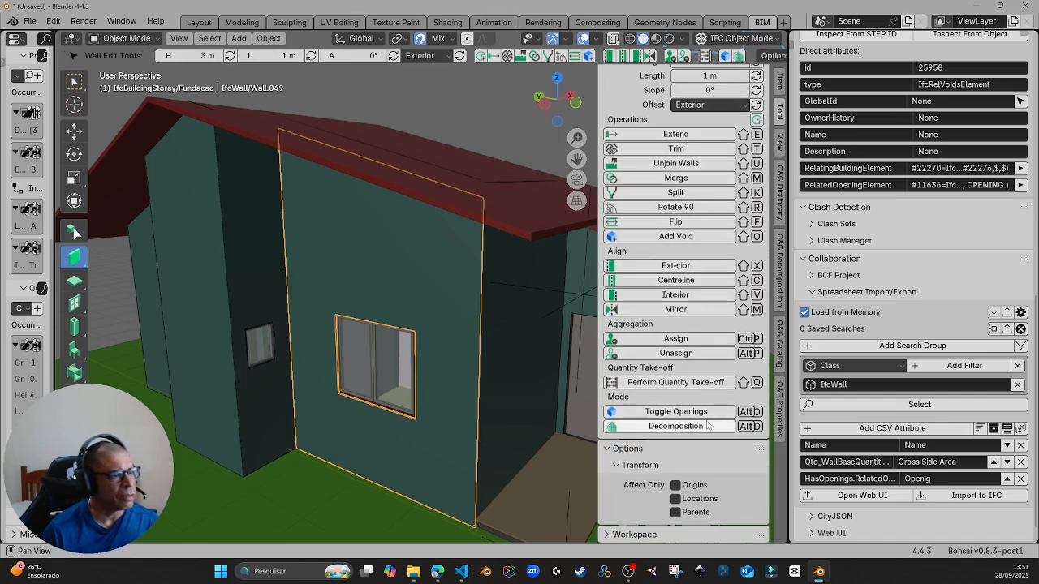
{"action": "left_click", "coordinate": [675, 412]}
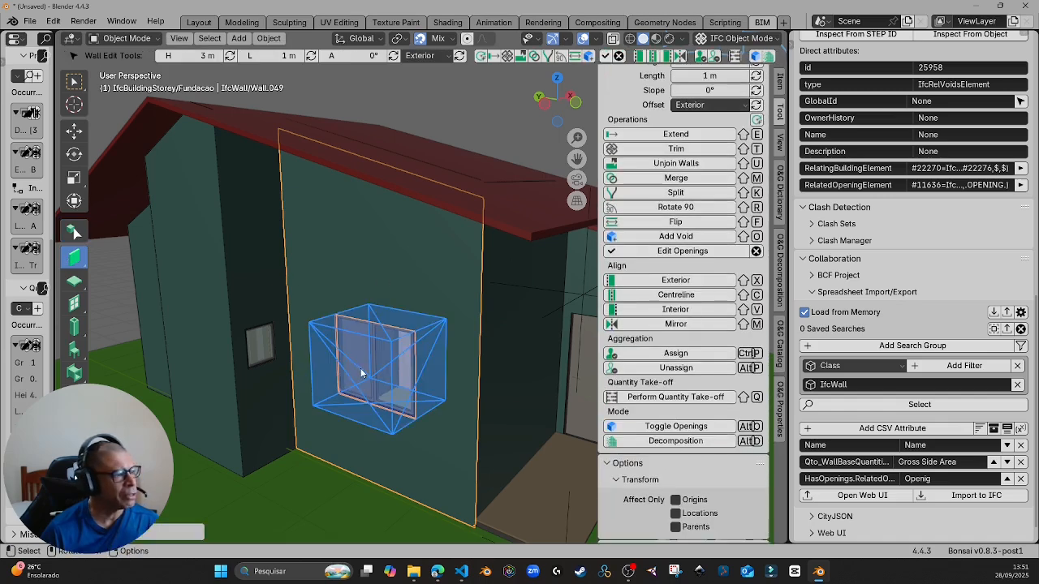
- Select the front window's opening element and examine its base quantities in the object information
{"action": "left_click", "coordinate": [390, 341]}
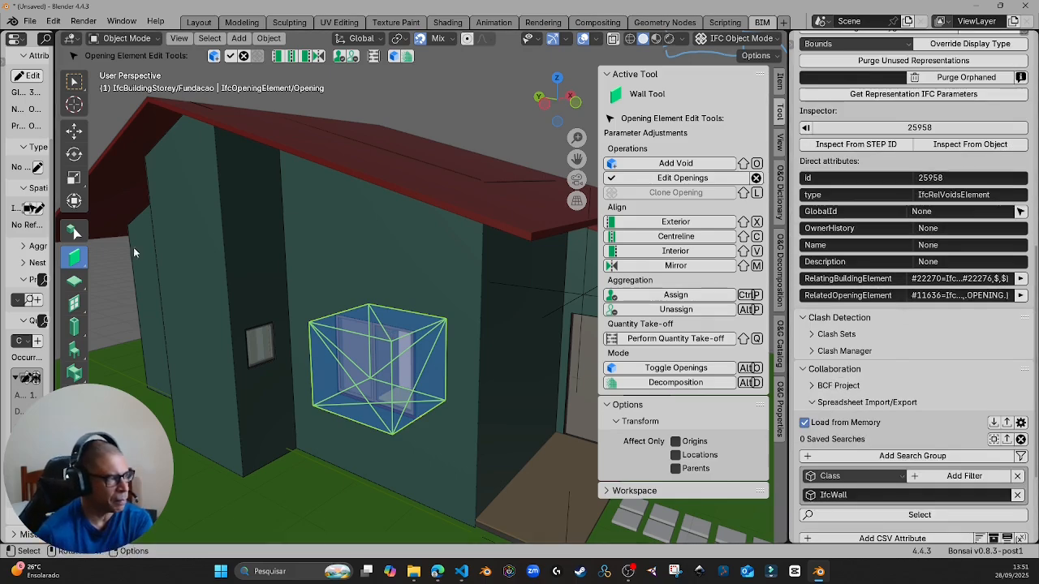
{"action": "scroll", "coordinate": [914, 288], "scroll_direction": "up", "scroll_amount": 12}
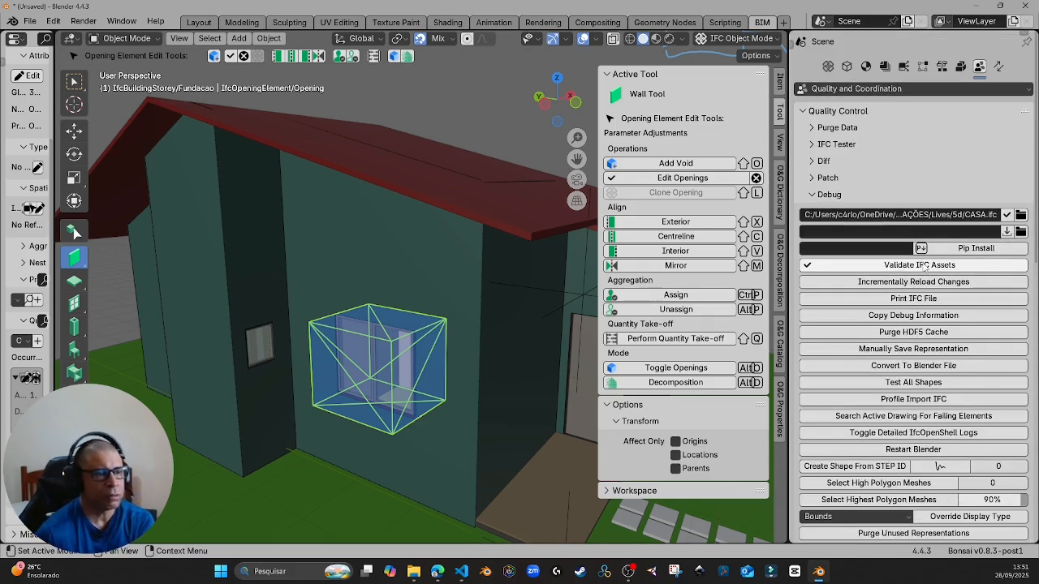
{"action": "left_click", "coordinate": [846, 63]}
{"action": "scroll", "coordinate": [920, 398], "scroll_direction": "down", "scroll_amount": 3}
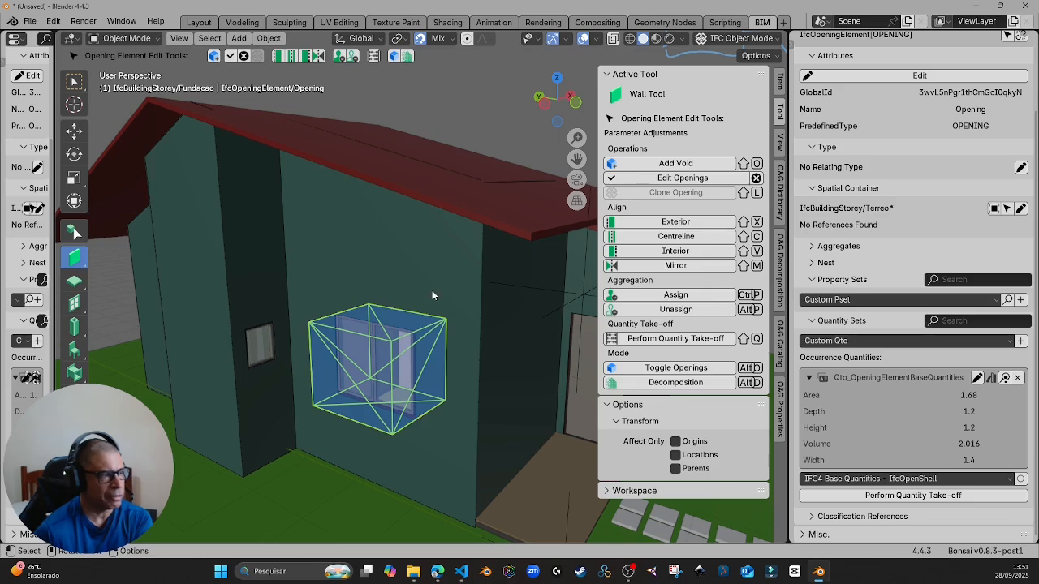
- Hide the front window's opening, show the one in the narrow wall with the small window, and examine its base quantities
{"action": "left_click", "coordinate": [253, 277]}
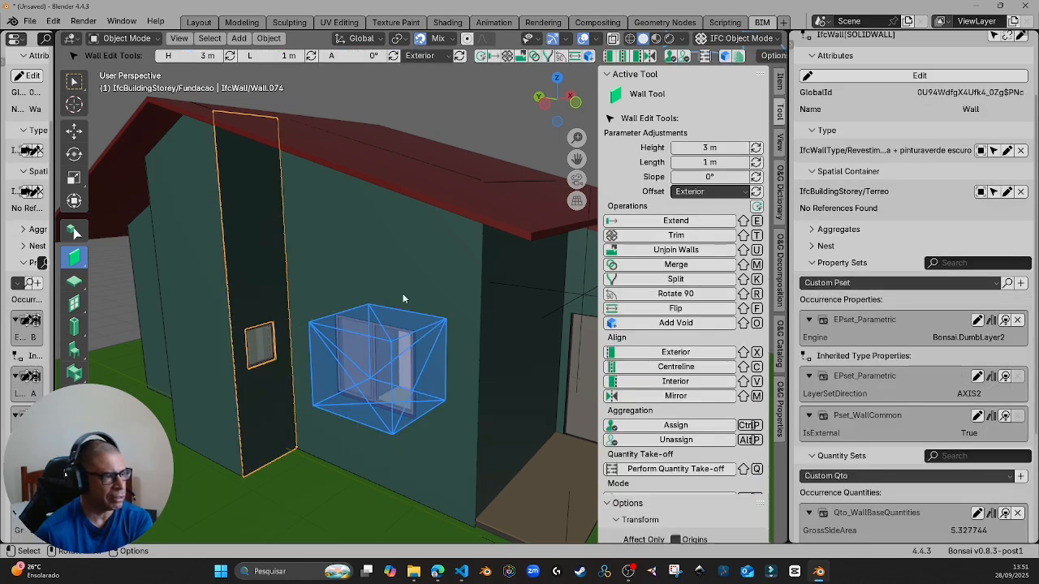
{"action": "left_click", "coordinate": [692, 500]}
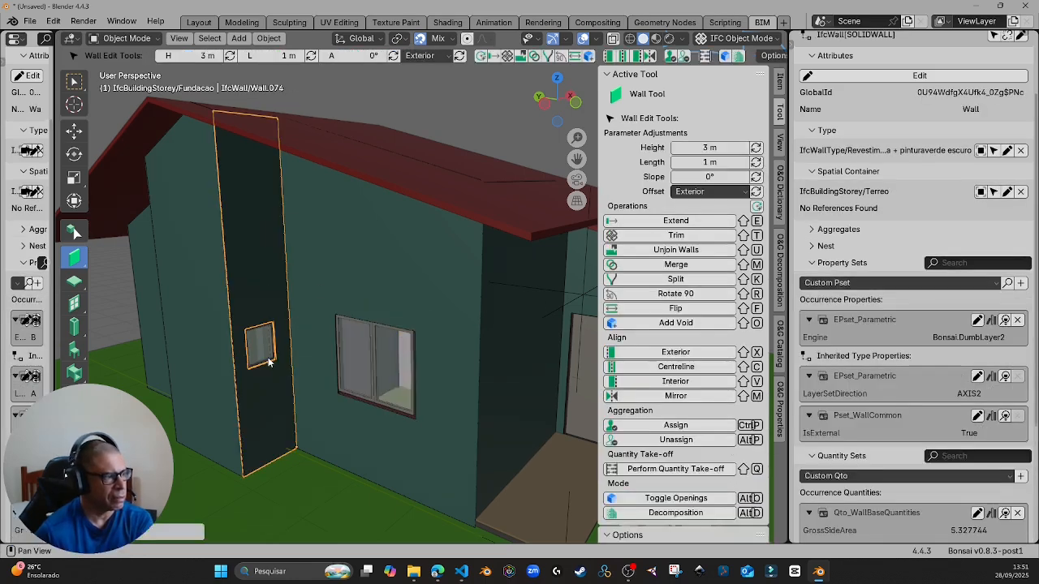
{"action": "left_click", "coordinate": [681, 499]}
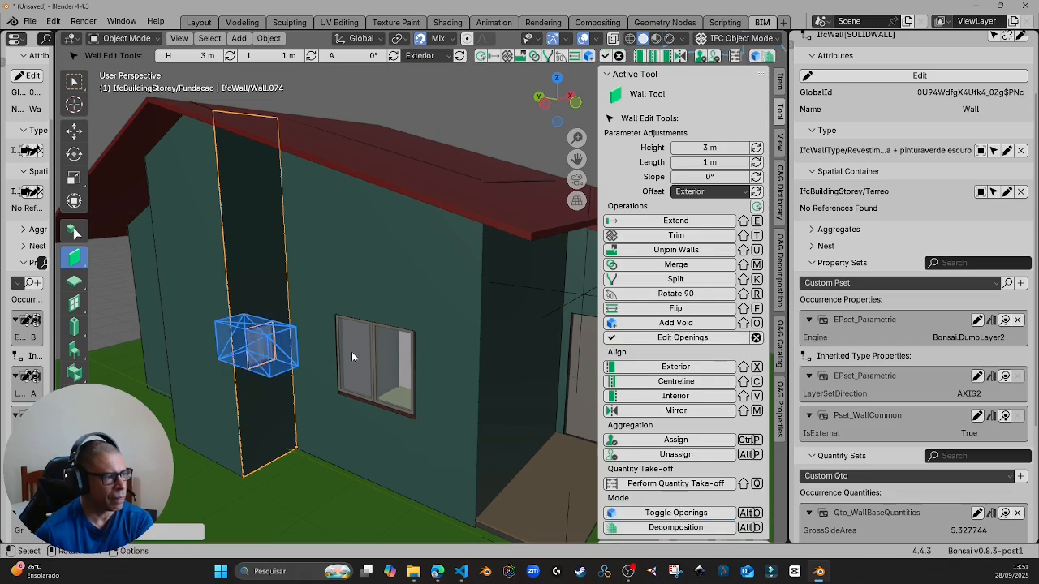
{"action": "left_click", "coordinate": [265, 347]}
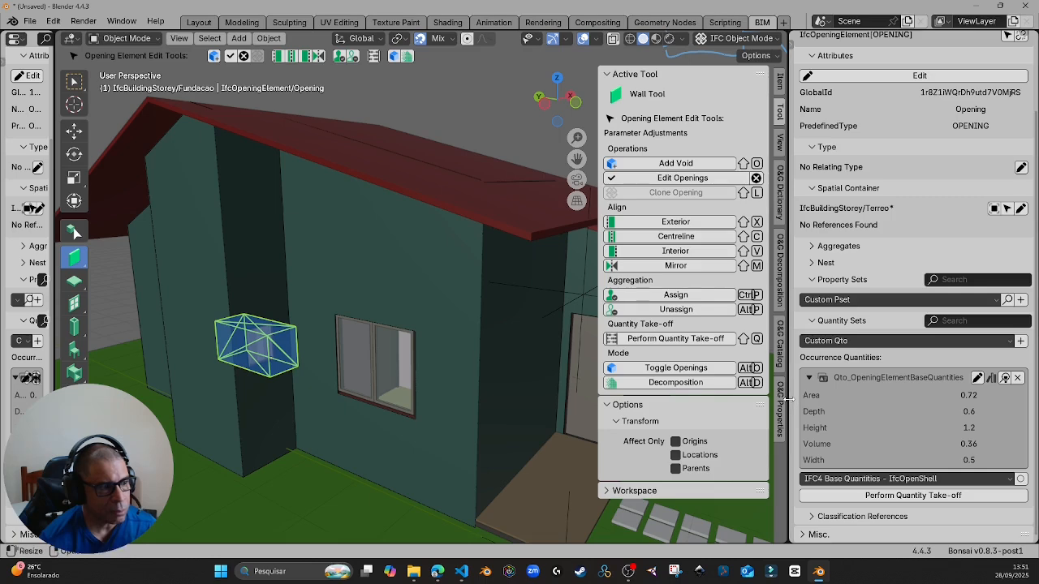
{"action": "left_click_drag", "start_coordinate": [792, 393], "coordinate": [682, 390]}
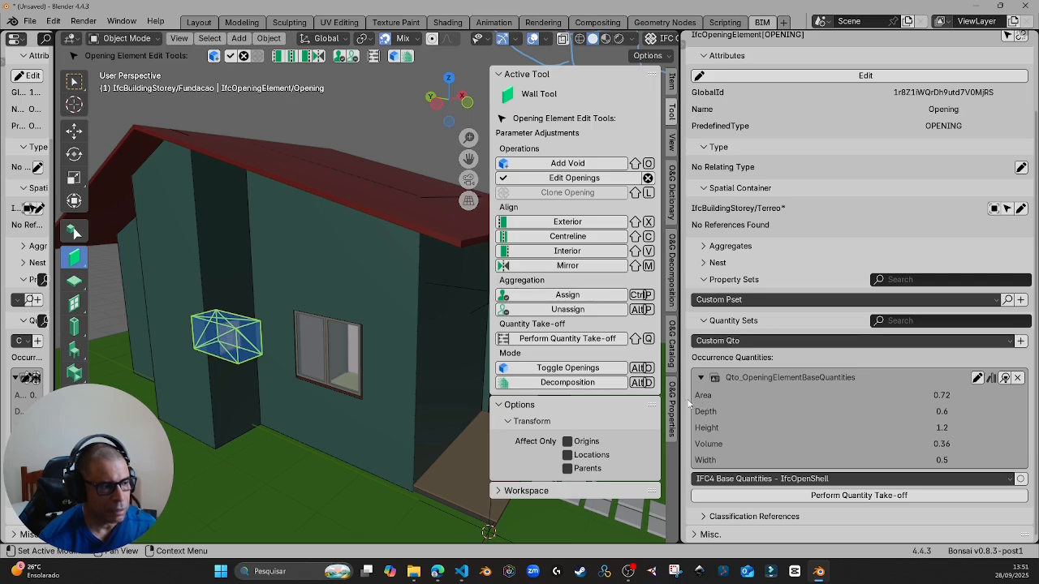
- Hide the displayed opening of the narrow wall with the small window
{"action": "scroll", "coordinate": [726, 396], "scroll_direction": "up", "scroll_amount": 4}
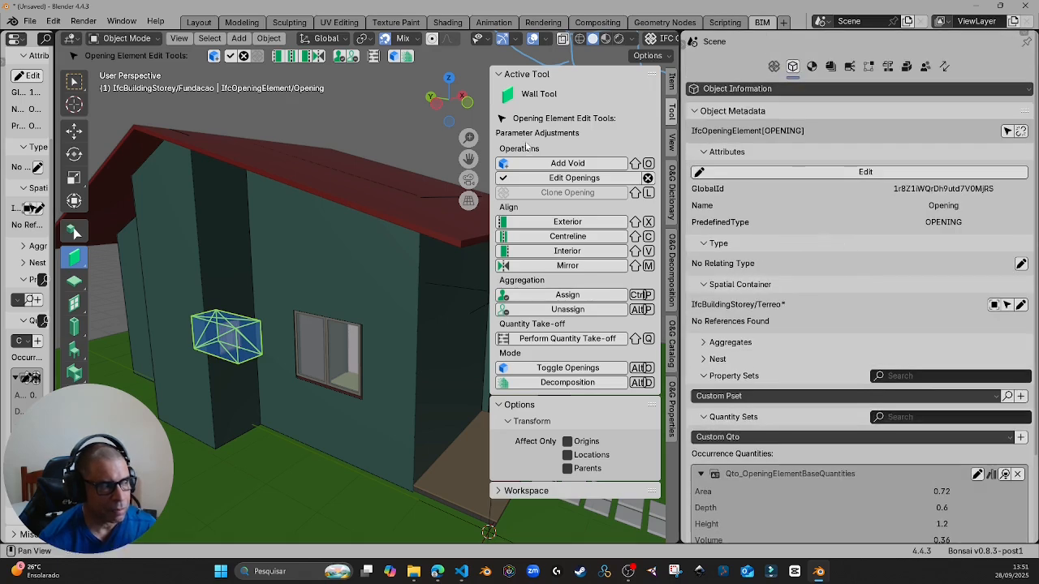
{"action": "left_click", "coordinate": [568, 368]}
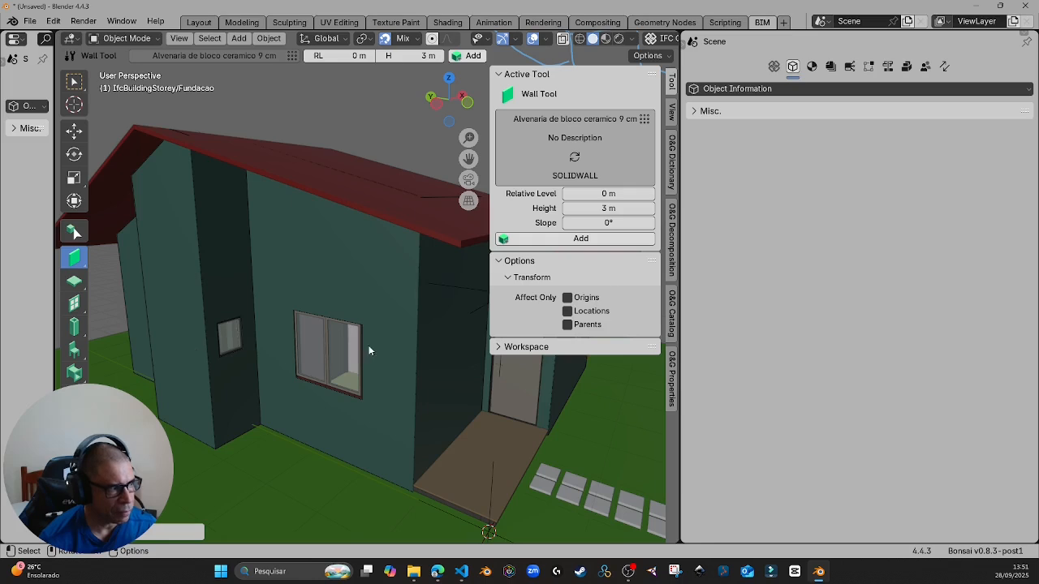
{"action": "middle_click_drag", "start_coordinate": [368, 345], "coordinate": [348, 346]}
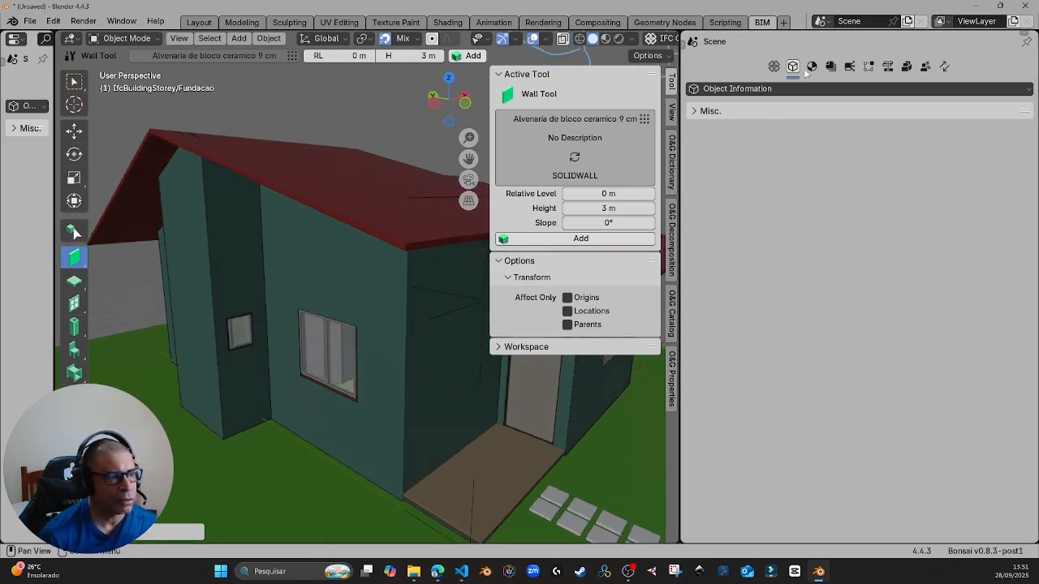
- Perform a quantity take-off on all objects with the IFC4 Base Quantities - IfcOpenShell rule
{"action": "left_click", "coordinate": [925, 66]}
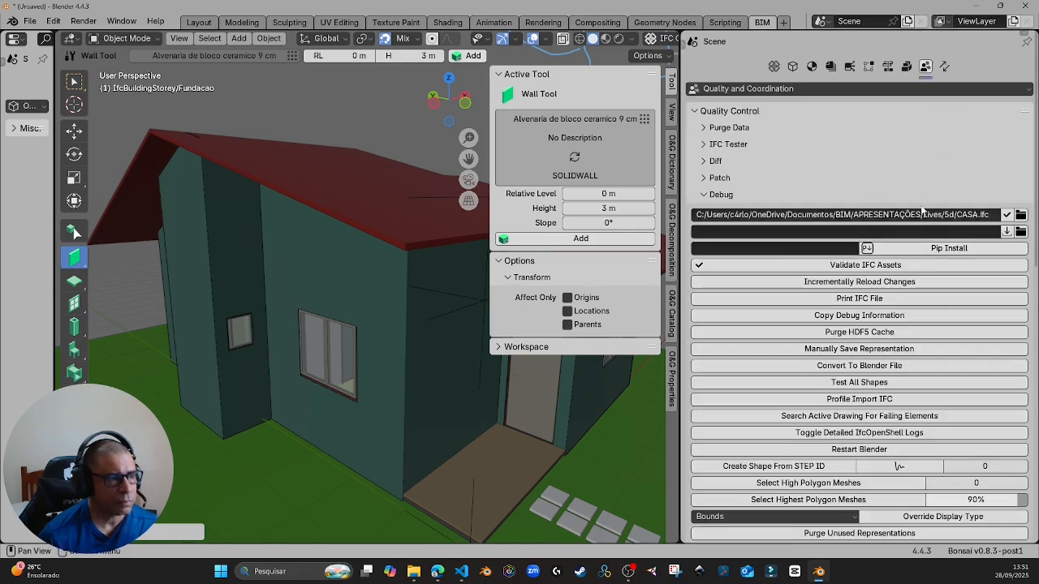
{"action": "left_click", "coordinate": [887, 66]}
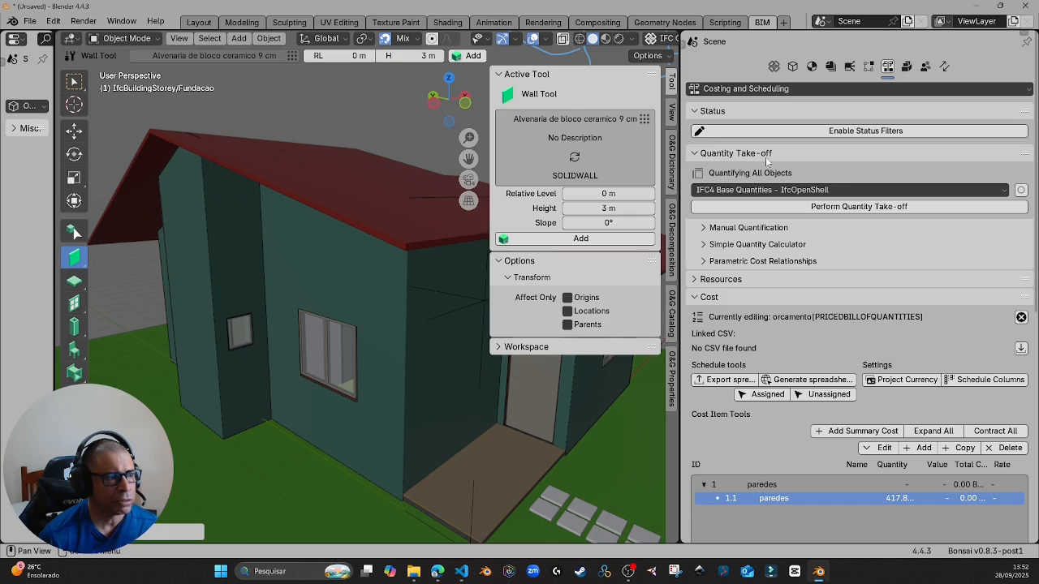
{"action": "left_click", "coordinate": [859, 209]}
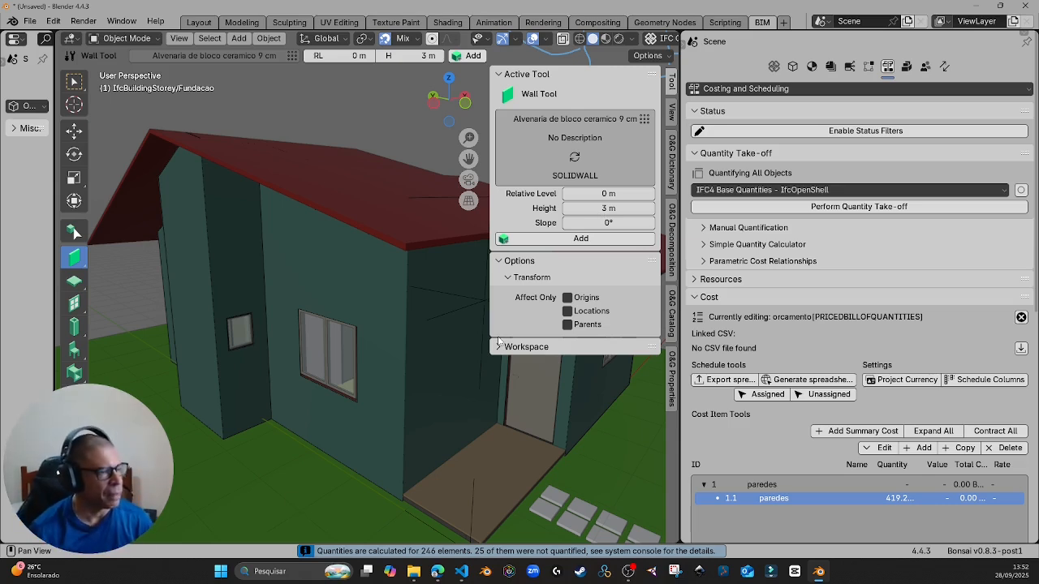
- Collapse the Debug settings and extend the opening attribute's export query to "HasOpenings.RelatedOpeningElement.Qto_"
{"action": "left_click", "coordinate": [925, 66]}
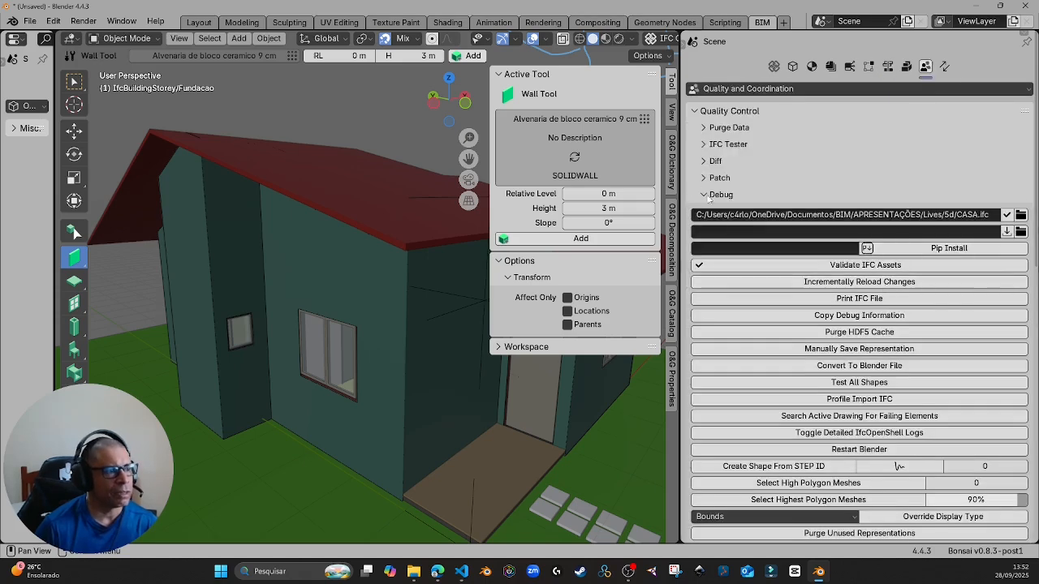
{"action": "left_click", "coordinate": [721, 195]}
{"action": "scroll", "coordinate": [780, 365], "scroll_direction": "down", "scroll_amount": 1}
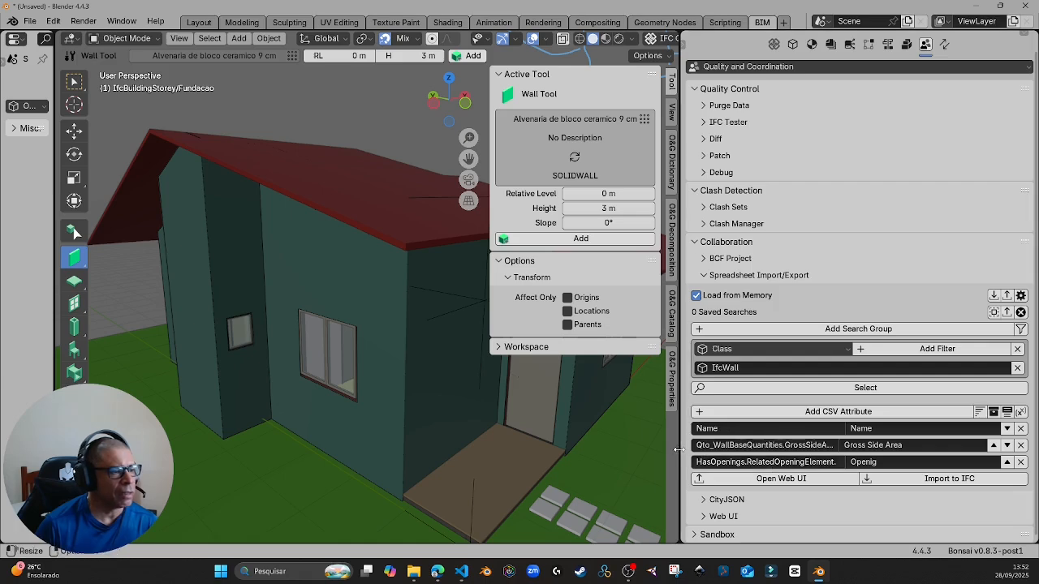
{"action": "left_click_drag", "start_coordinate": [682, 454], "coordinate": [469, 454]}
{"action": "left_click", "coordinate": [638, 464]}
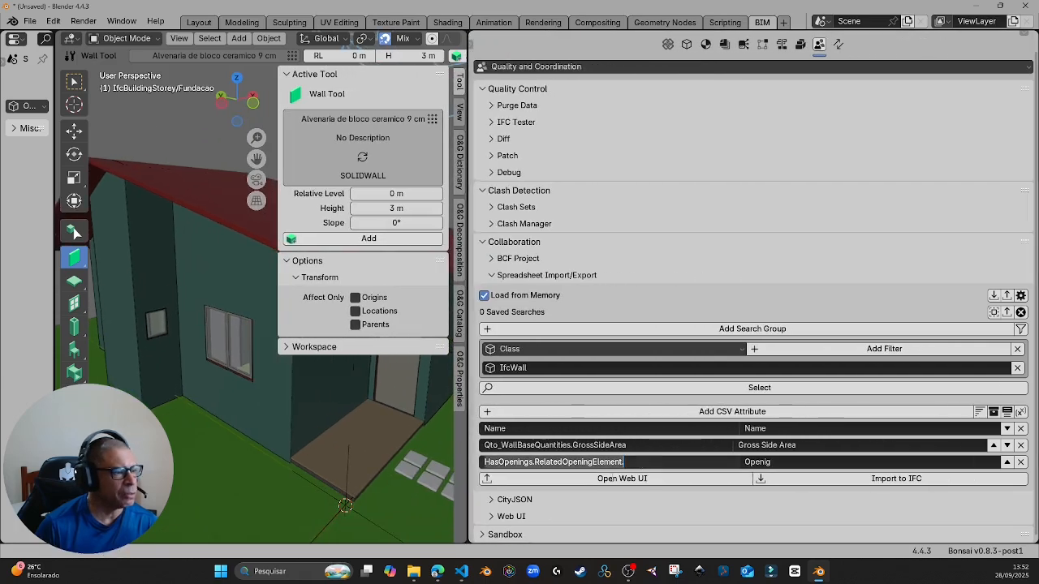
{"action": "left_click", "coordinate": [636, 461]}
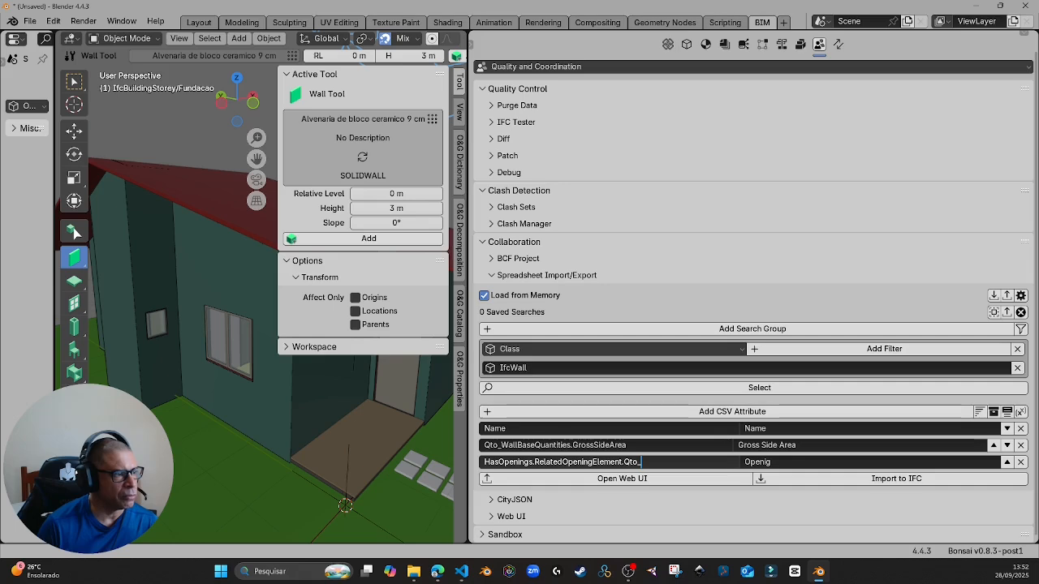
{"action": "key", "text": "Return"}
- Show and select the front window's opening, check its quantity set name, and return to the spreadsheet export settings
{"action": "left_click", "coordinate": [232, 296]}
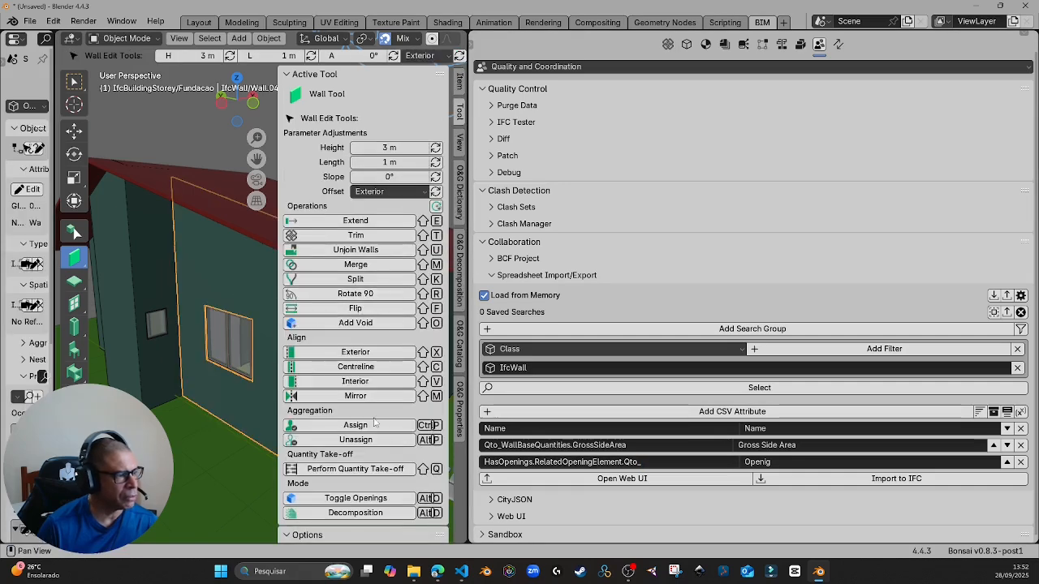
{"action": "left_click", "coordinate": [377, 499]}
{"action": "left_click", "coordinate": [218, 310]}
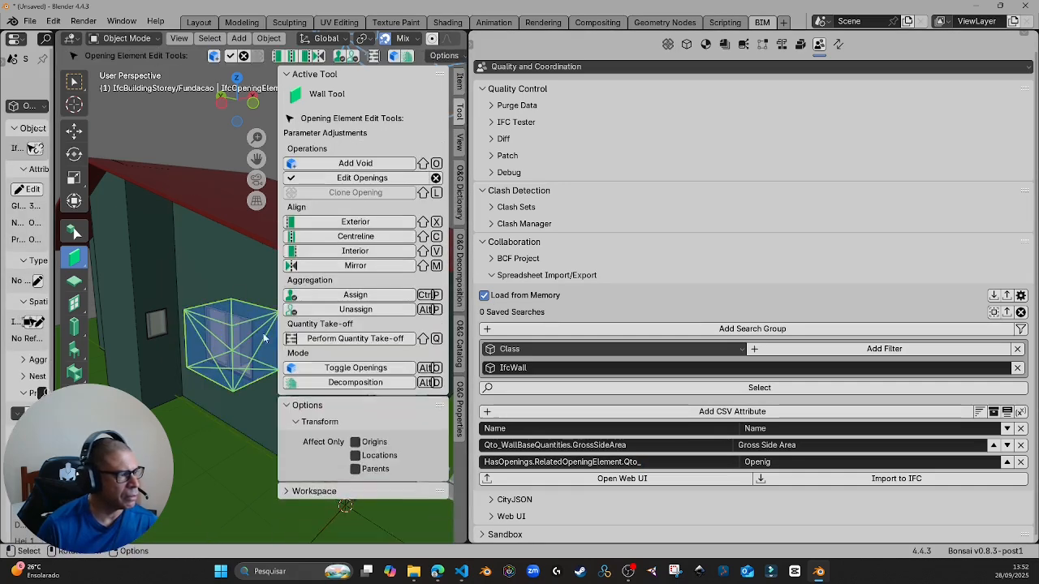
{"action": "scroll", "coordinate": [686, 214], "scroll_direction": "up", "scroll_amount": 2}
{"action": "left_click", "coordinate": [687, 66]}
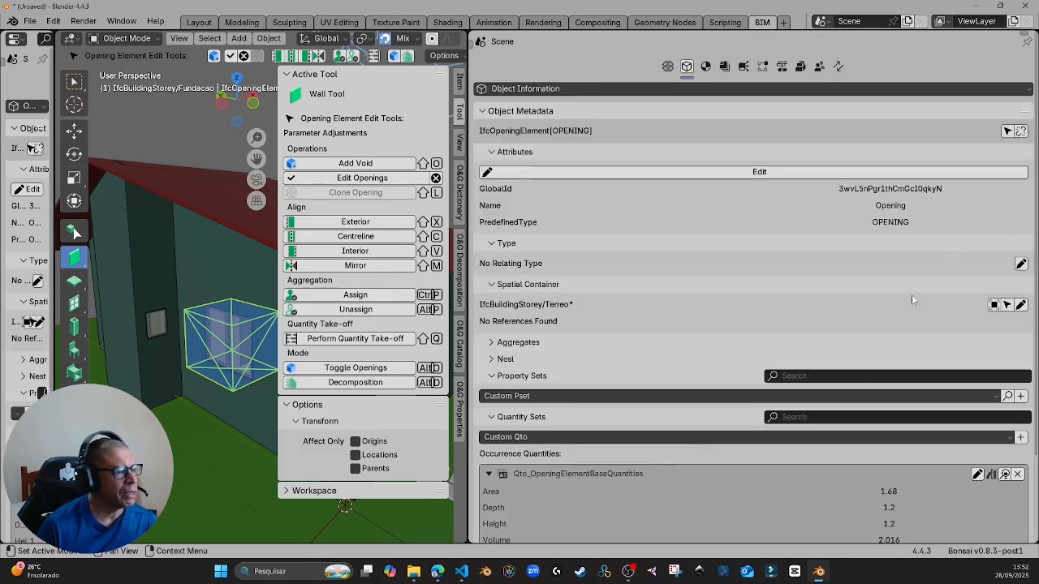
{"action": "left_click", "coordinate": [819, 67]}
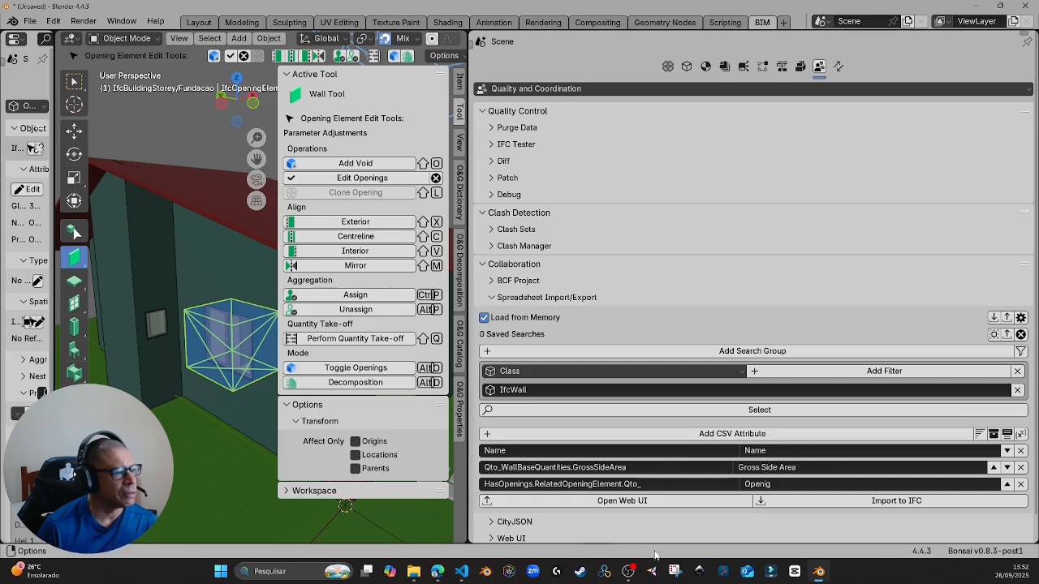
{"action": "left_click", "coordinate": [649, 483]}
{"action": "key", "text": "ctrl+a"}
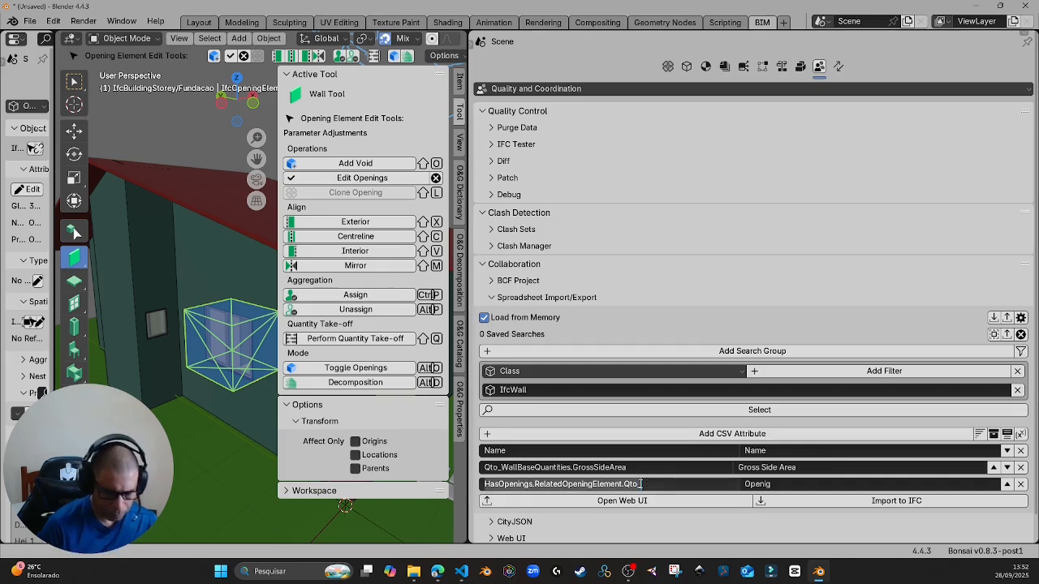
{"action": "type", "text": "OpeningElement"}
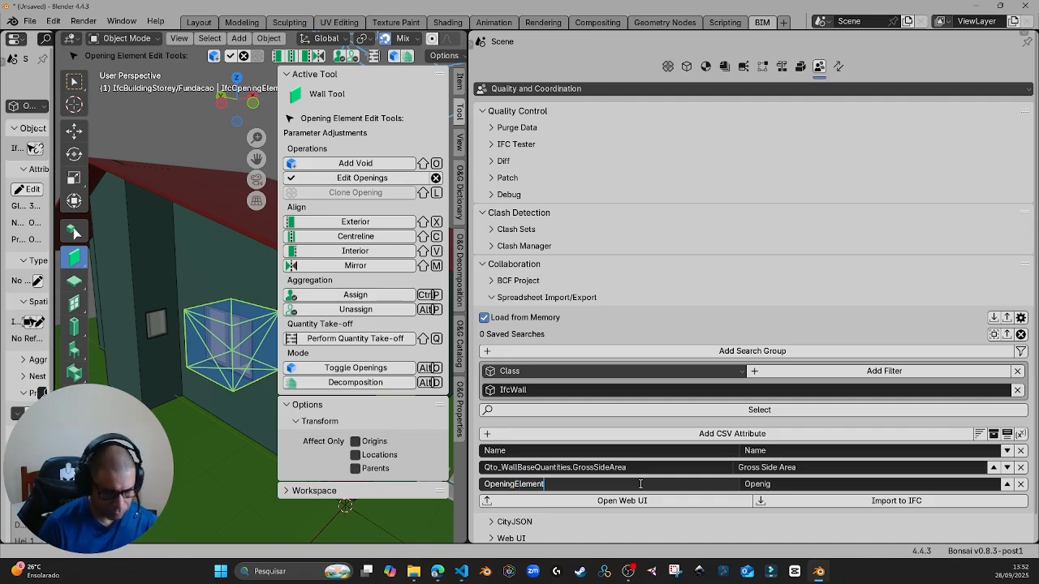
{"action": "key", "text": "Escape"}
- Recheck the exact quantity set name in the selected opening's object information, and return to the spreadsheet export settings
{"action": "left_click", "coordinate": [660, 484]}
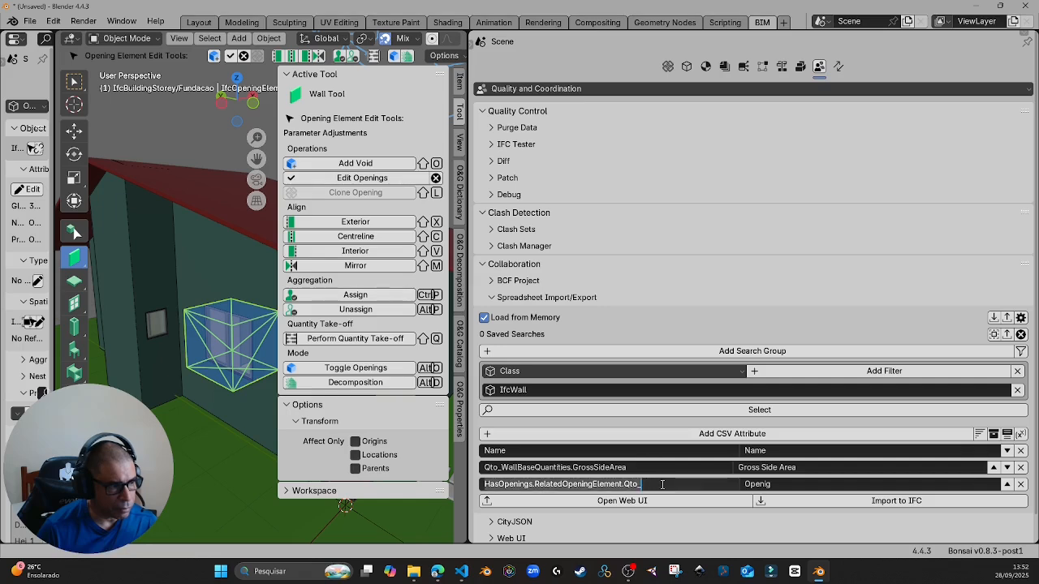
{"action": "left_click", "coordinate": [659, 483]}
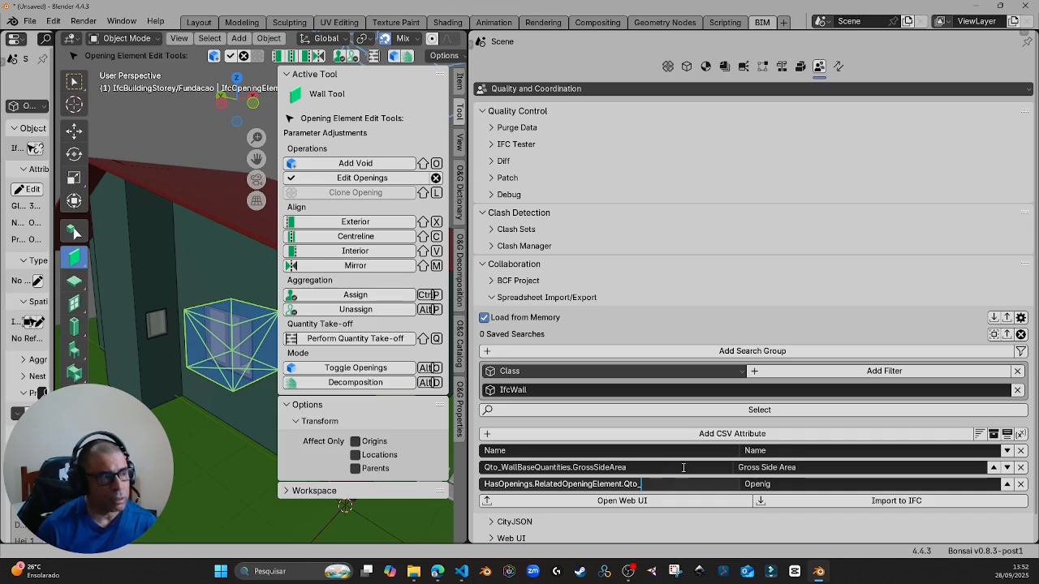
{"action": "key", "text": "Return"}
{"action": "left_click", "coordinate": [687, 66]}
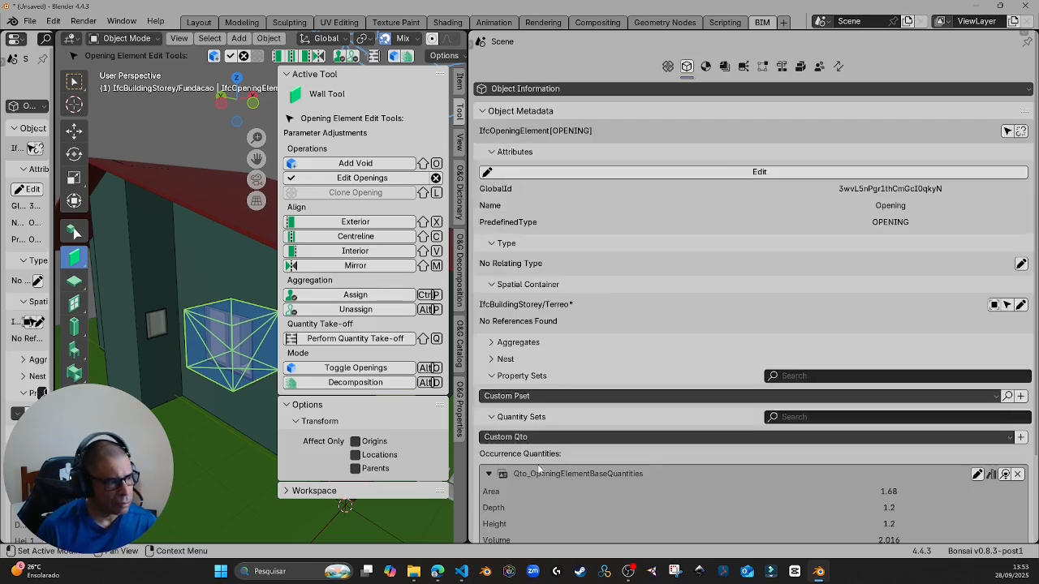
{"action": "left_click", "coordinate": [820, 65]}
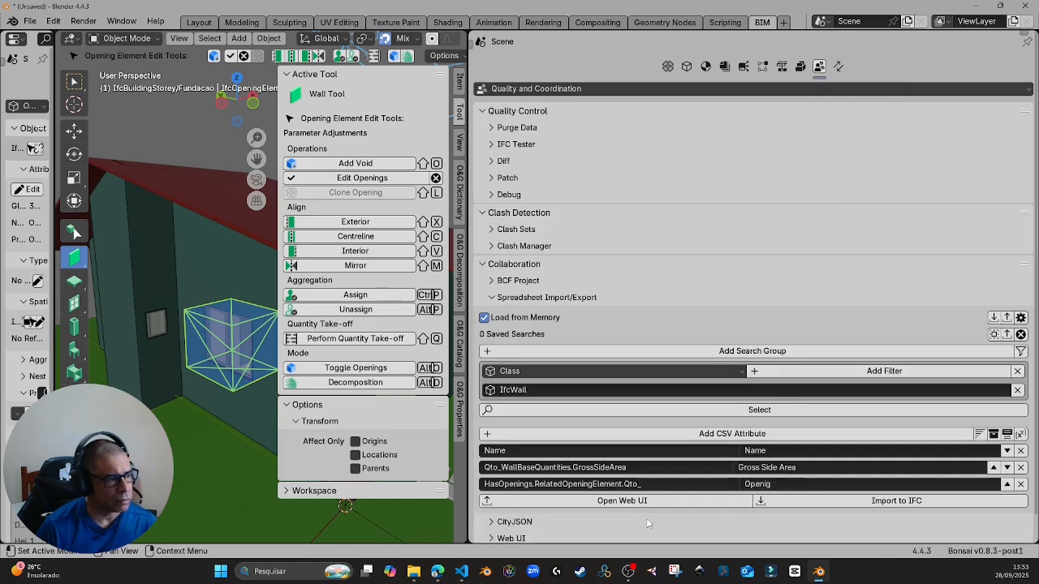
- Extend the opening attribute's export query to "HasOpenings.RelatedOpeningElement.Qto_OpeningElementBaseQuantities"
{"action": "left_click", "coordinate": [656, 484]}
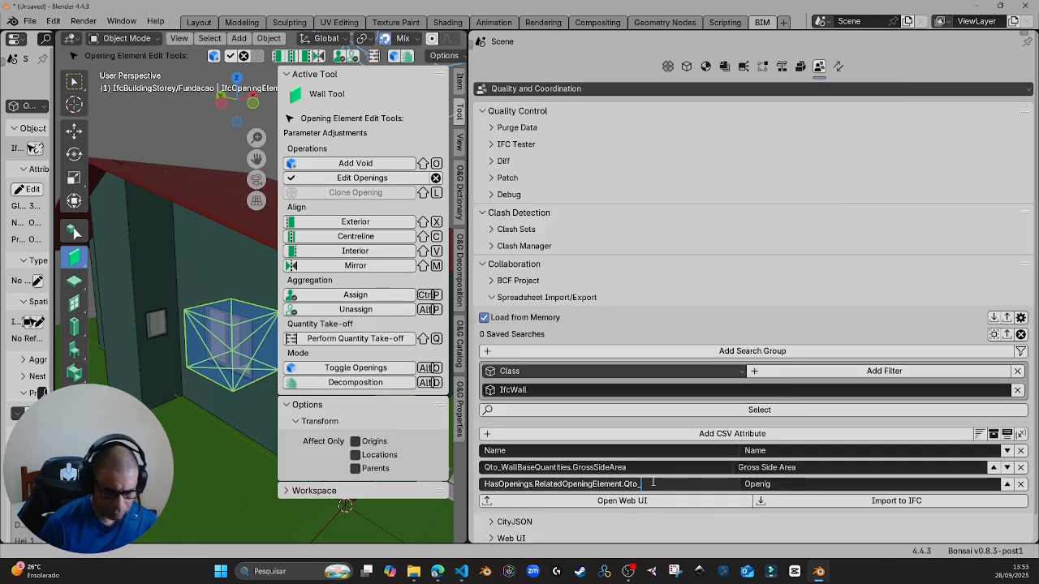
{"action": "type", "text": "OpeningE"}
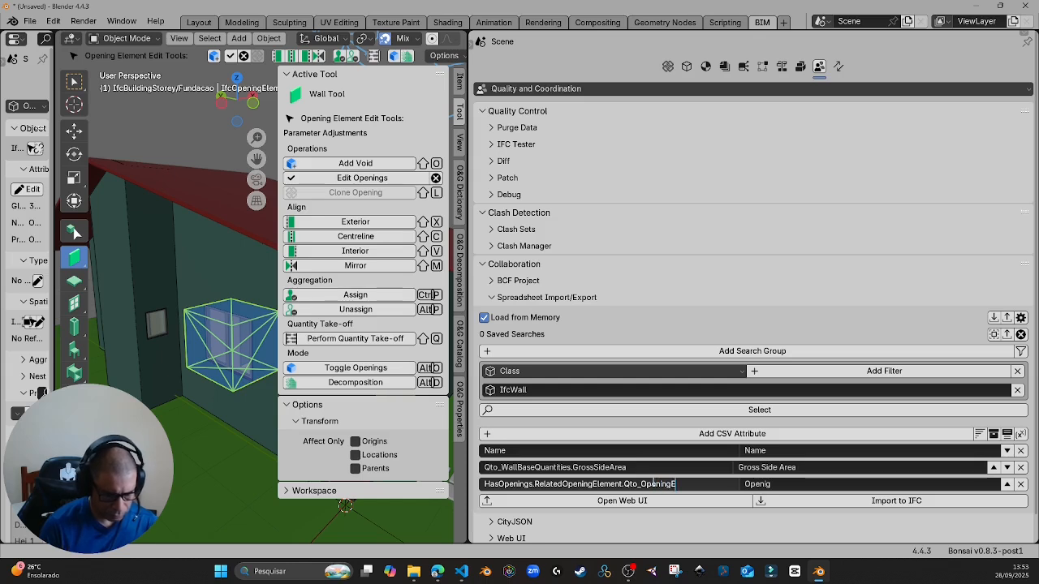
{"action": "type", "text": "lementBas"}
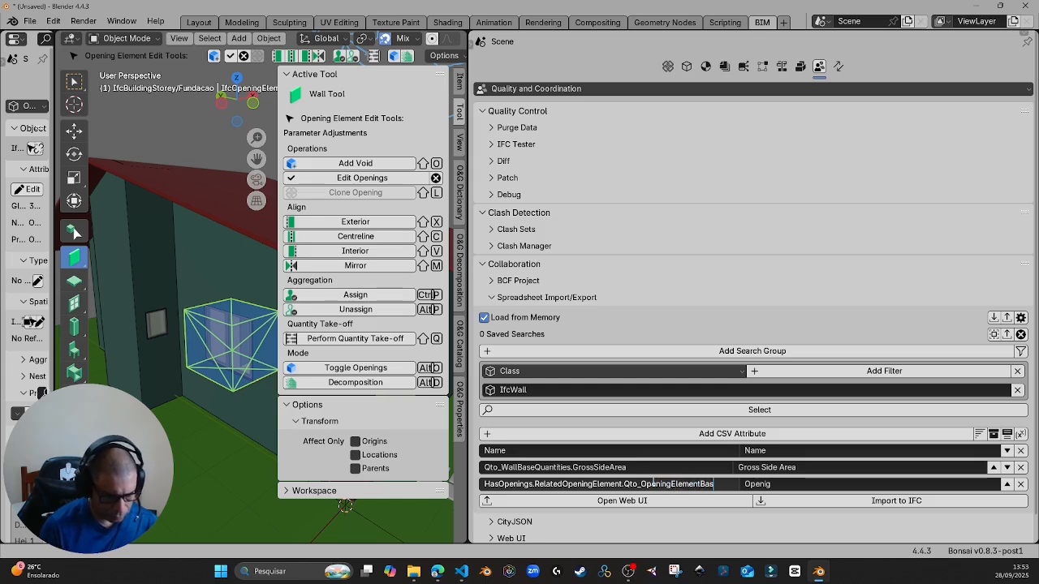
{"action": "type", "text": "e"}
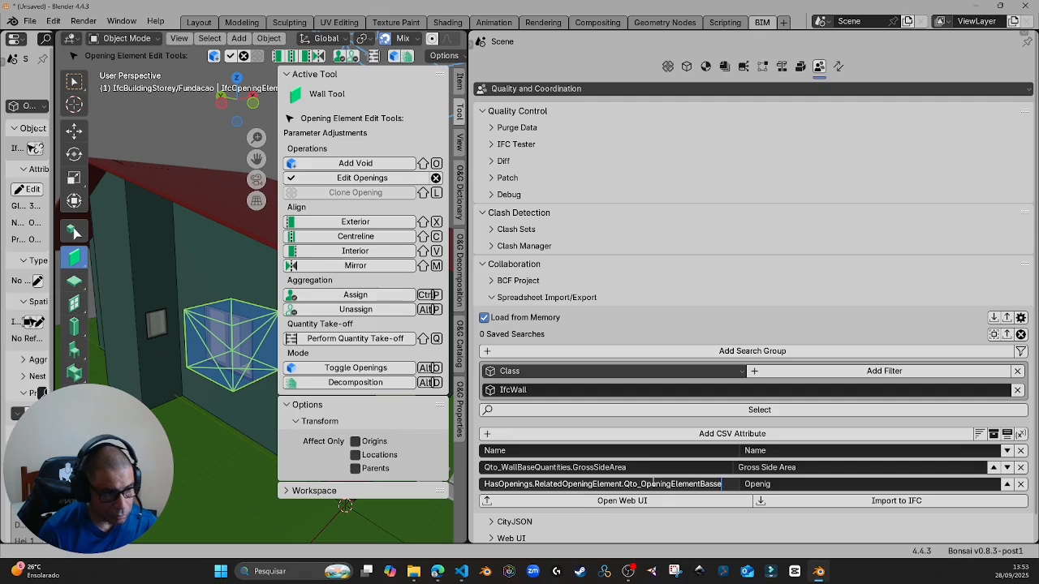
{"action": "type", "text": "Q"}
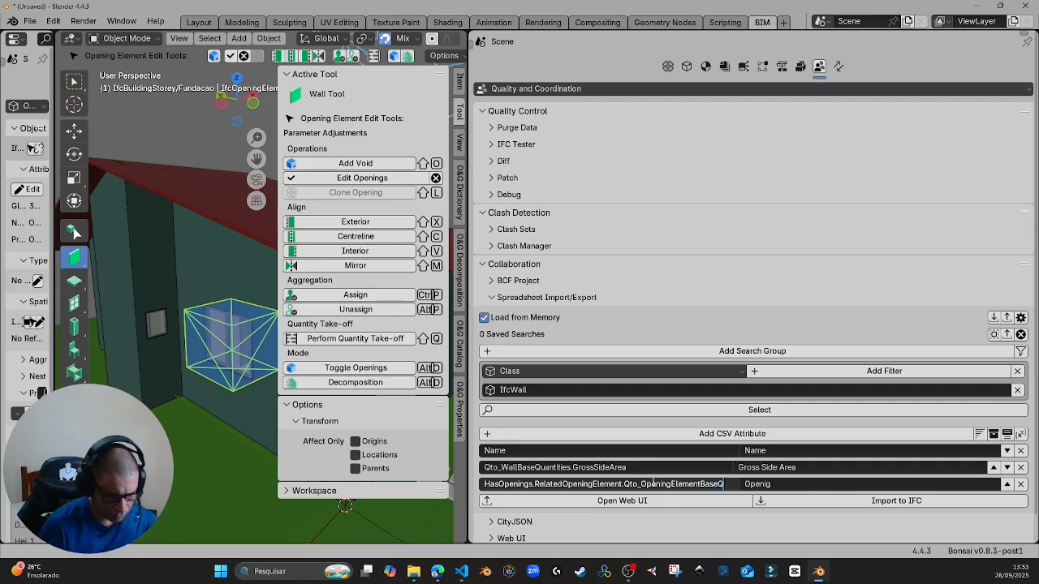
{"action": "type", "text": "uantities"}
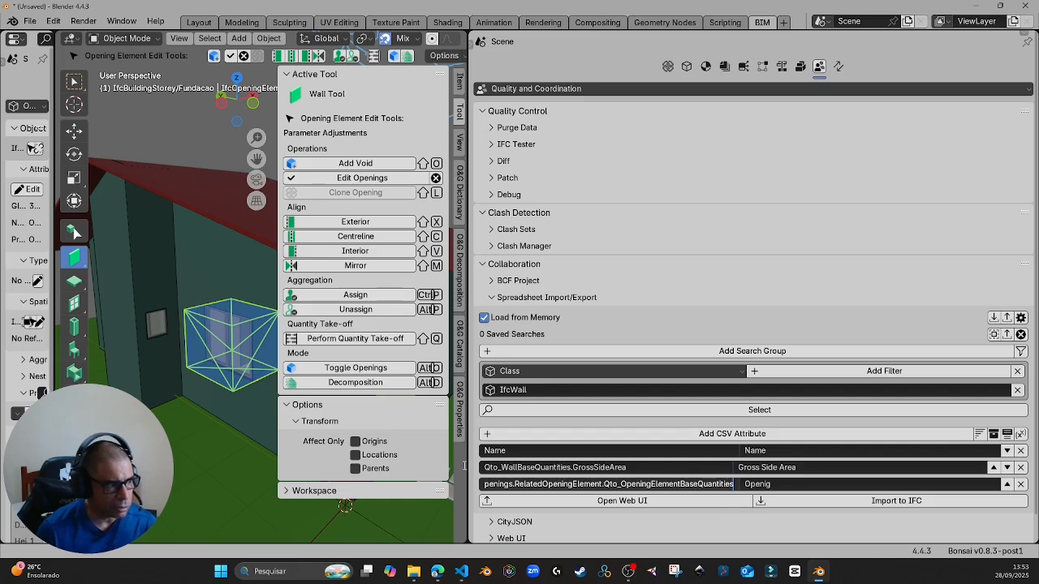
{"action": "key", "text": "Return"}
- Widen the export settings area and rename the opening attribute's column header as "Openig Area"
{"action": "left_click_drag", "start_coordinate": [468, 485], "coordinate": [414, 489]}
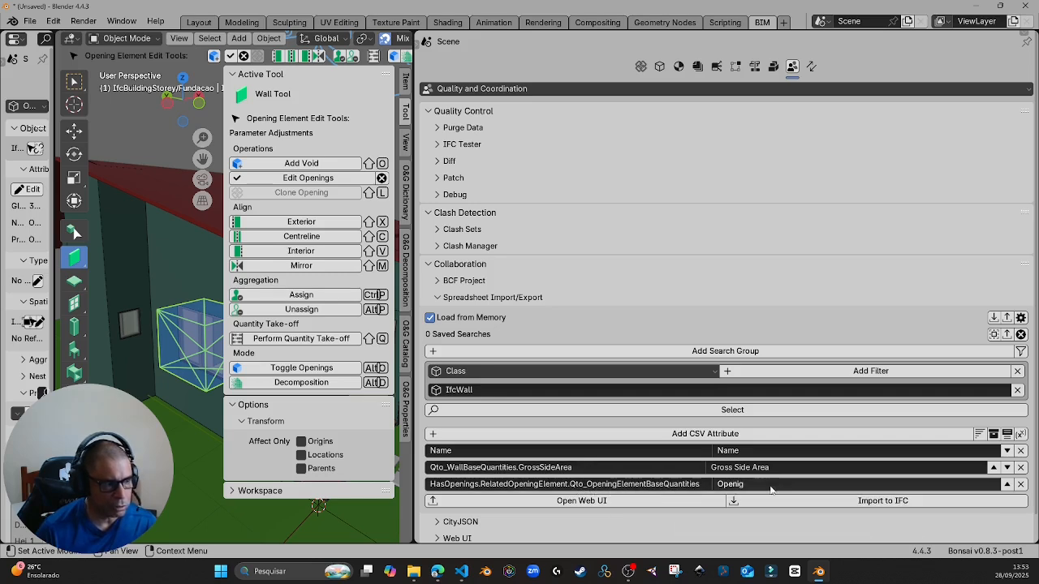
{"action": "left_click", "coordinate": [771, 486]}
{"action": "left_click", "coordinate": [762, 485]}
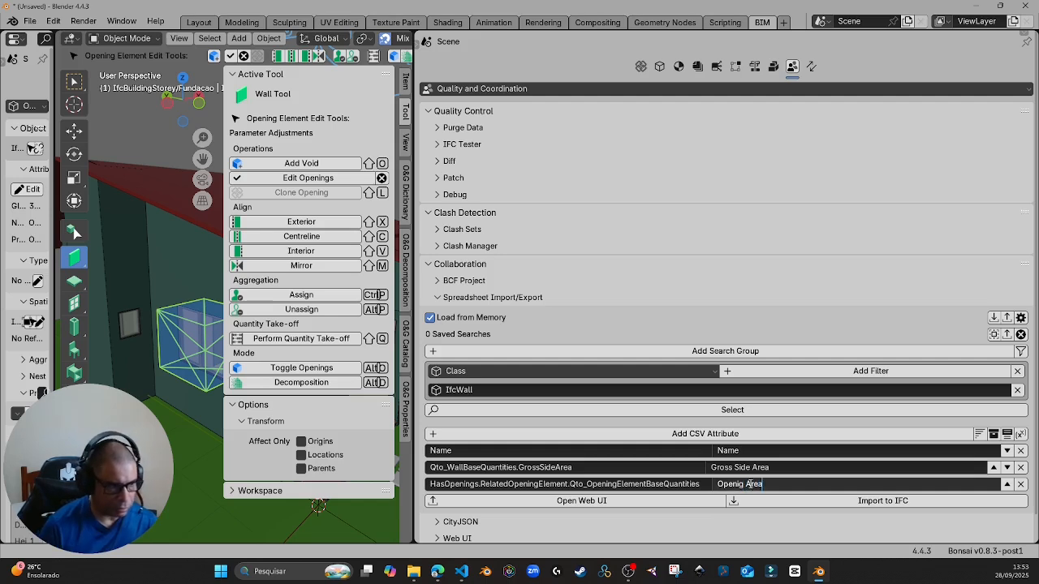
{"action": "key", "text": "Return"}
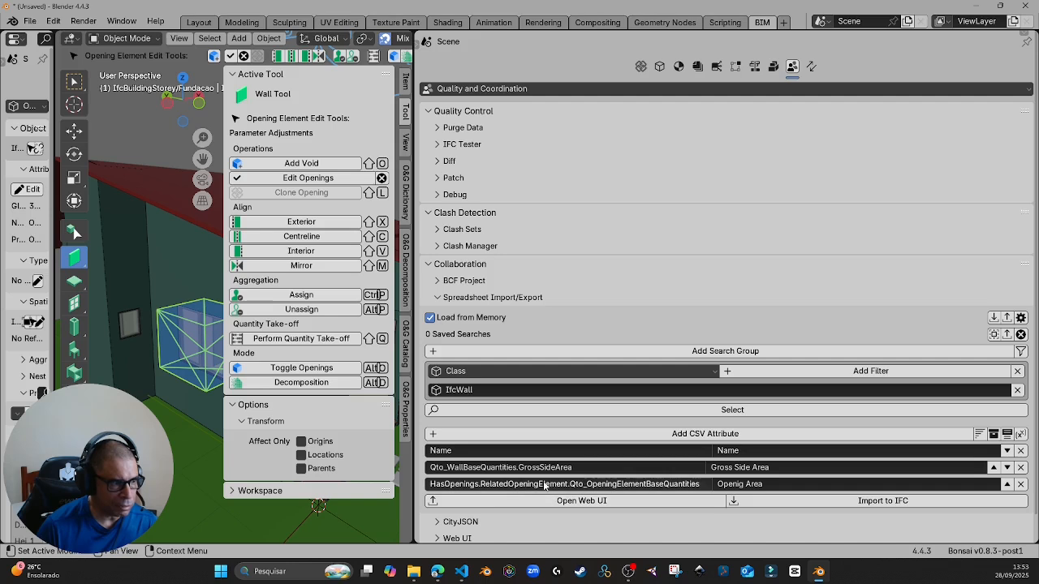
- Append ".Area" to the opening attribute's export query after "Qto_OpeningElementBaseQuantities"
{"action": "left_click", "coordinate": [662, 487]}
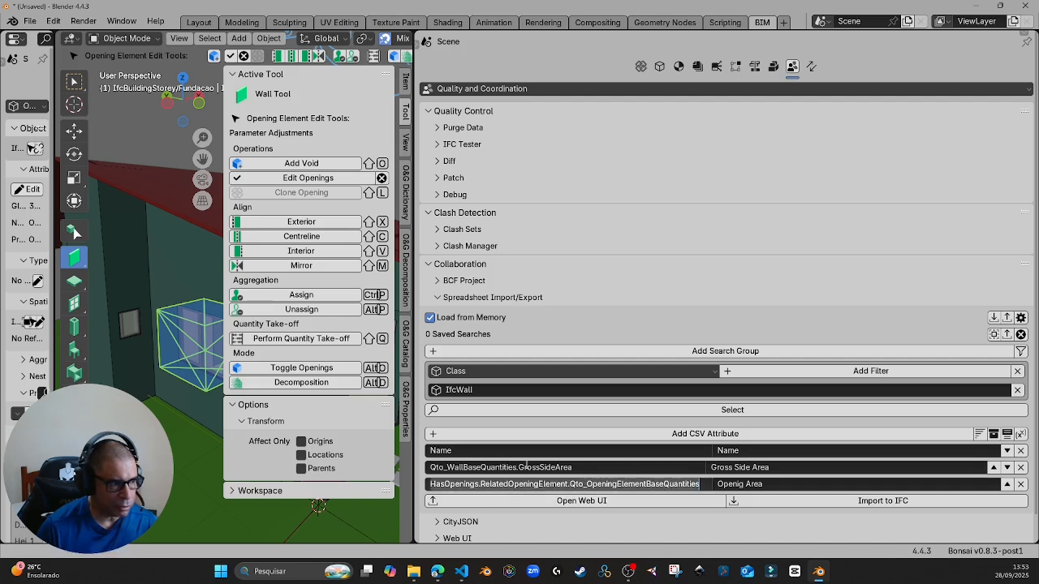
{"action": "left_click", "coordinate": [709, 485]}
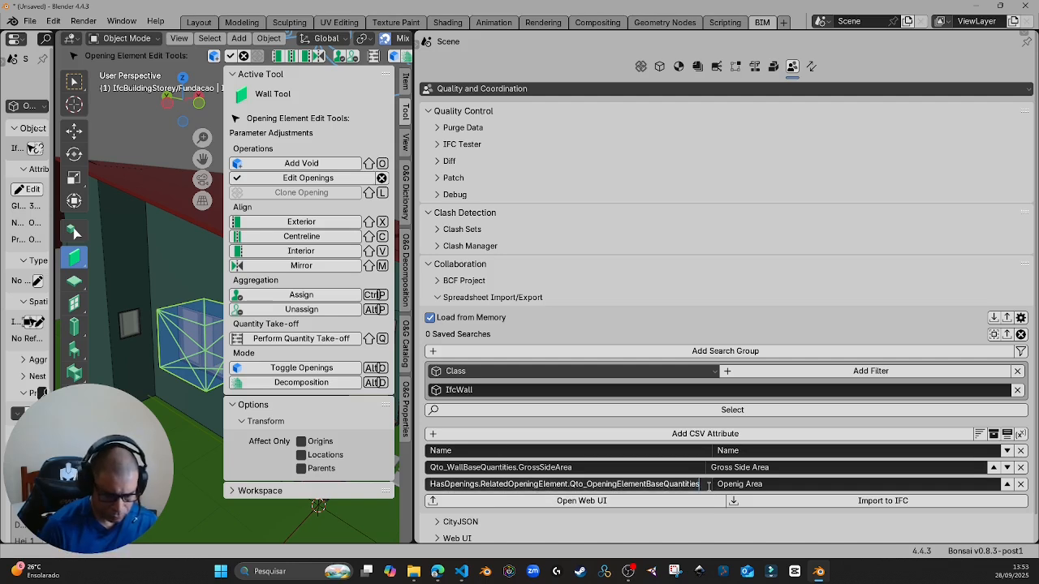
{"action": "type", "text": "Area"}
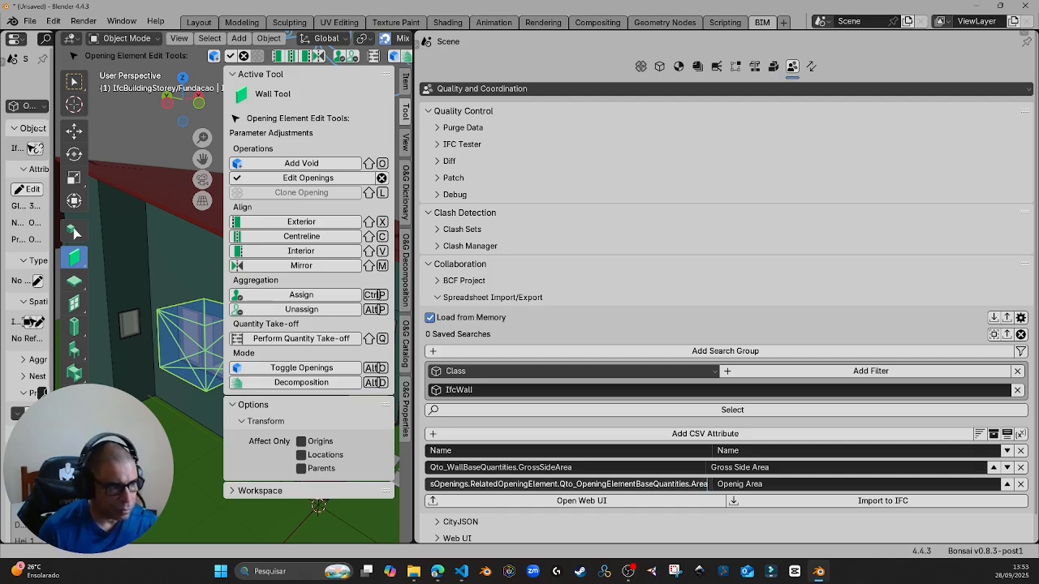
- Publish the wall schedule to the web UI and review its Gross Side Area and Openig Area columns in the browser
{"action": "key", "text": "Return"}
{"action": "left_click", "coordinate": [581, 501]}
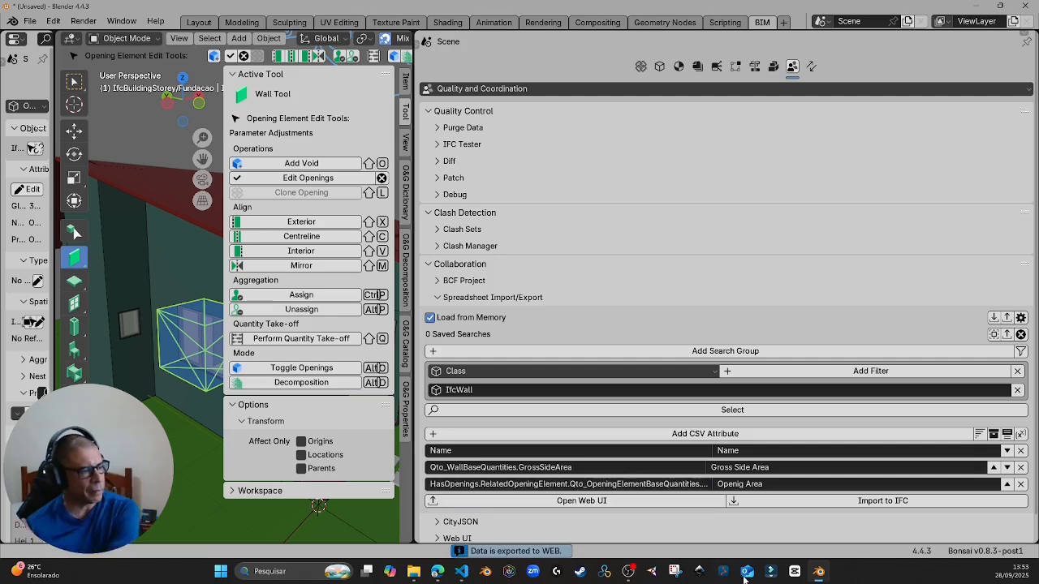
{"action": "mouse_move", "coordinate": [492, 579]}
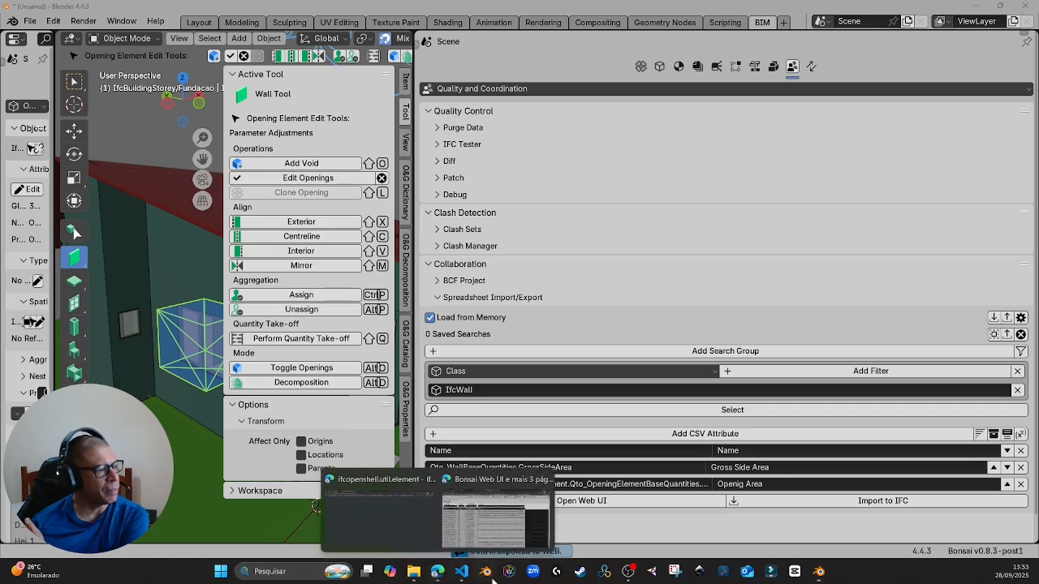
{"action": "left_click", "coordinate": [495, 515]}
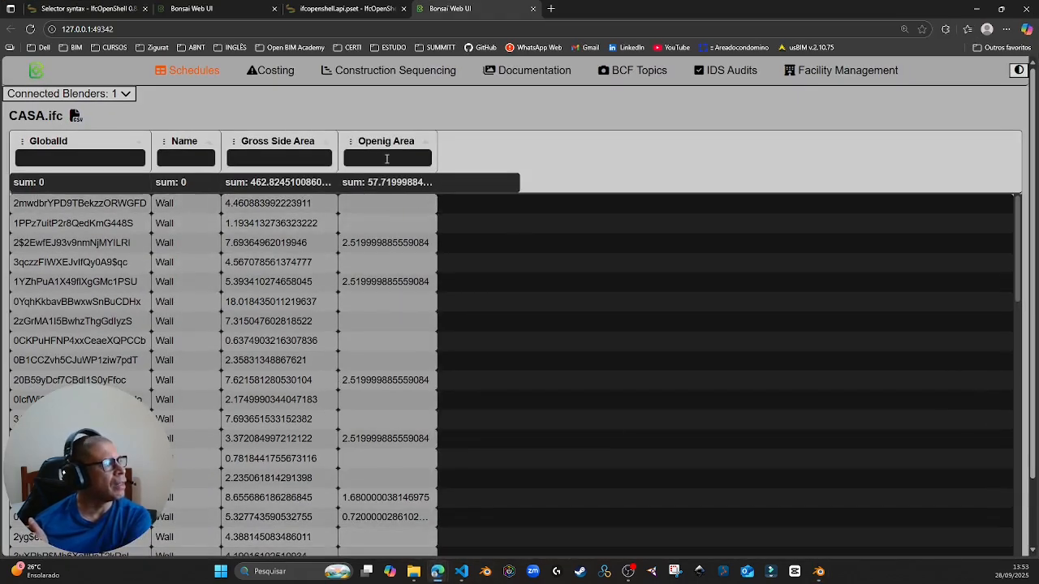
{"action": "scroll", "coordinate": [381, 280], "scroll_direction": "down", "scroll_amount": 8}
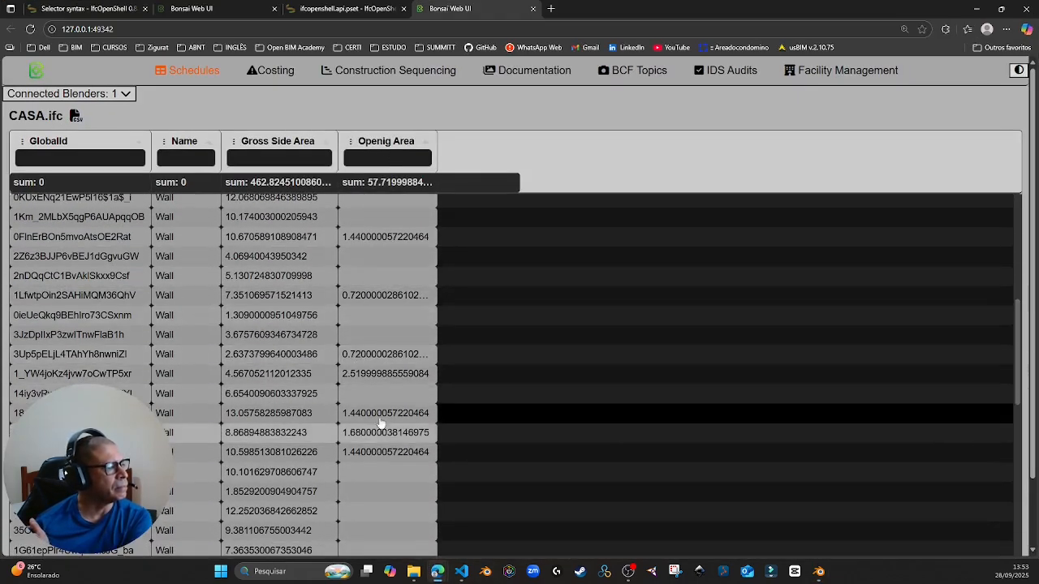
{"action": "scroll", "coordinate": [358, 503], "scroll_direction": "down", "scroll_amount": 8}
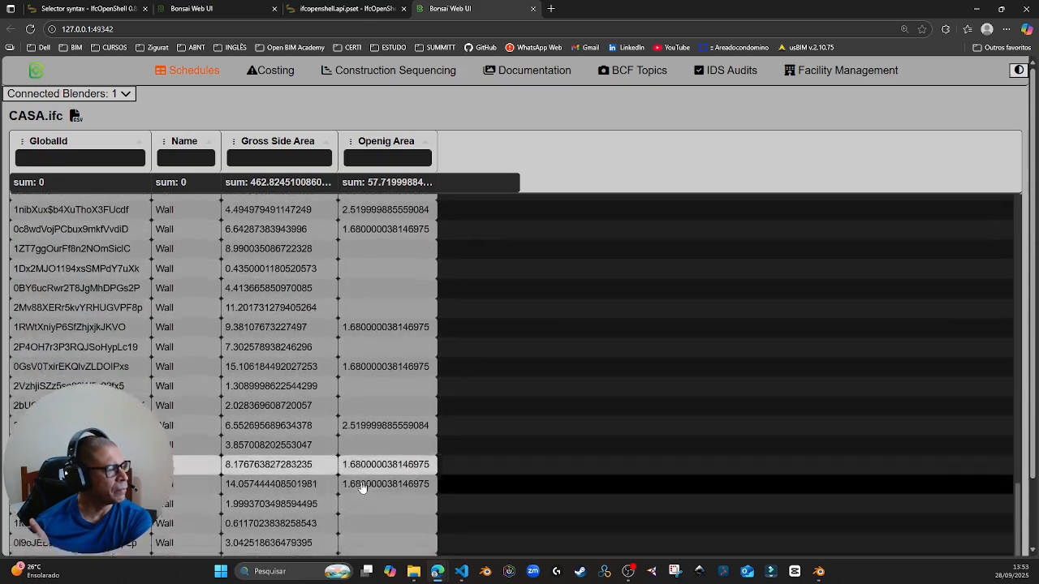
{"action": "scroll", "coordinate": [381, 462], "scroll_direction": "up", "scroll_amount": 5}
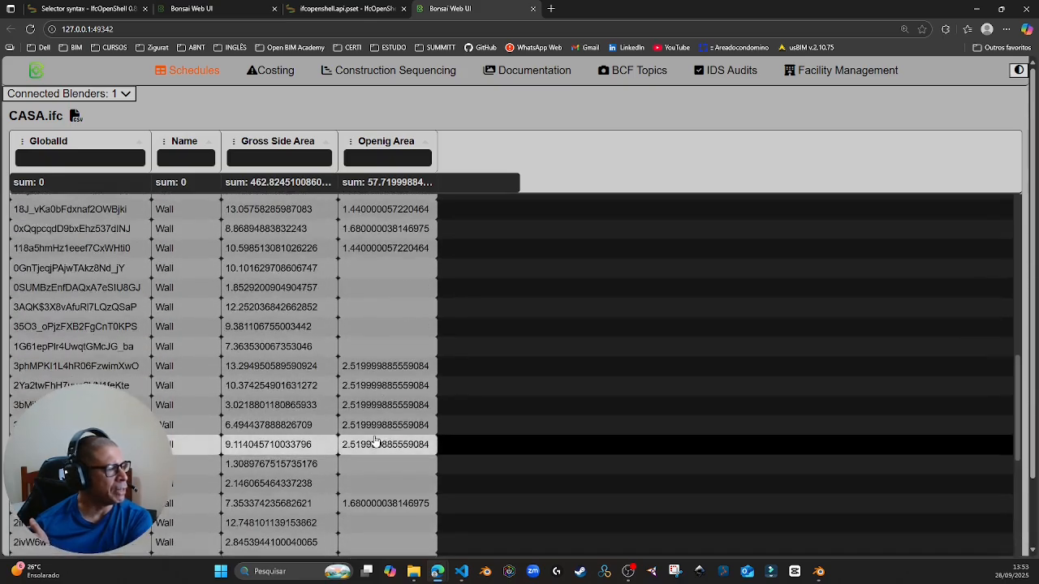
{"action": "scroll", "coordinate": [377, 431], "scroll_direction": "up", "scroll_amount": 10}
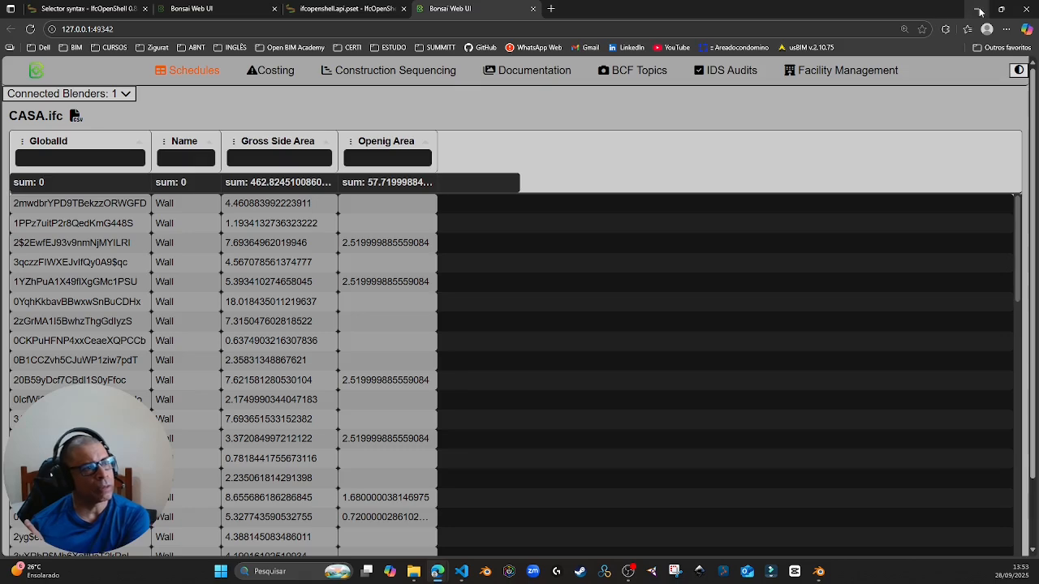
{"action": "left_click", "coordinate": [980, 10]}
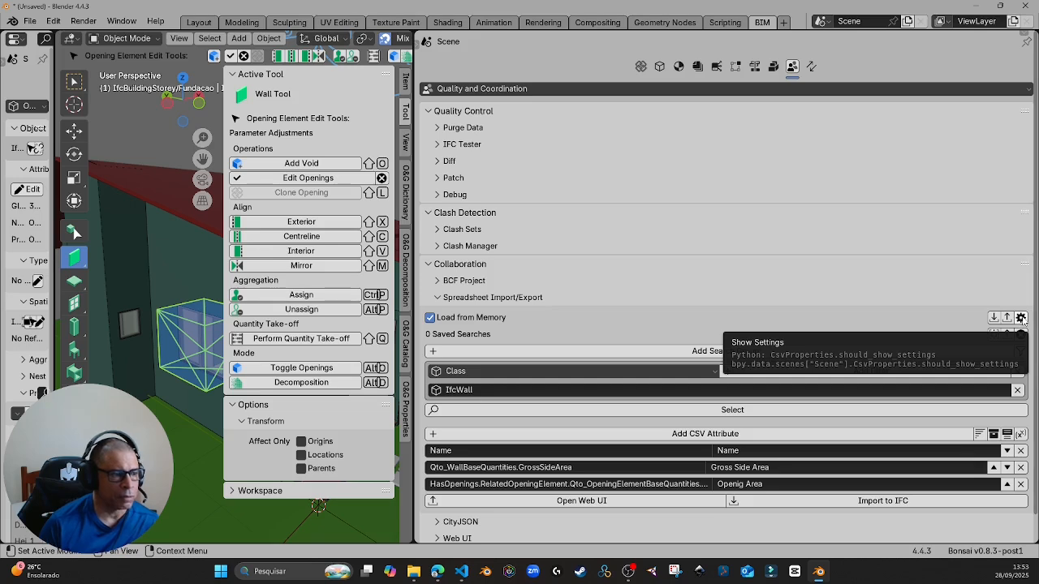
- Show the spreadsheet export settings and set the output format to csv
{"action": "left_click", "coordinate": [1022, 319]}
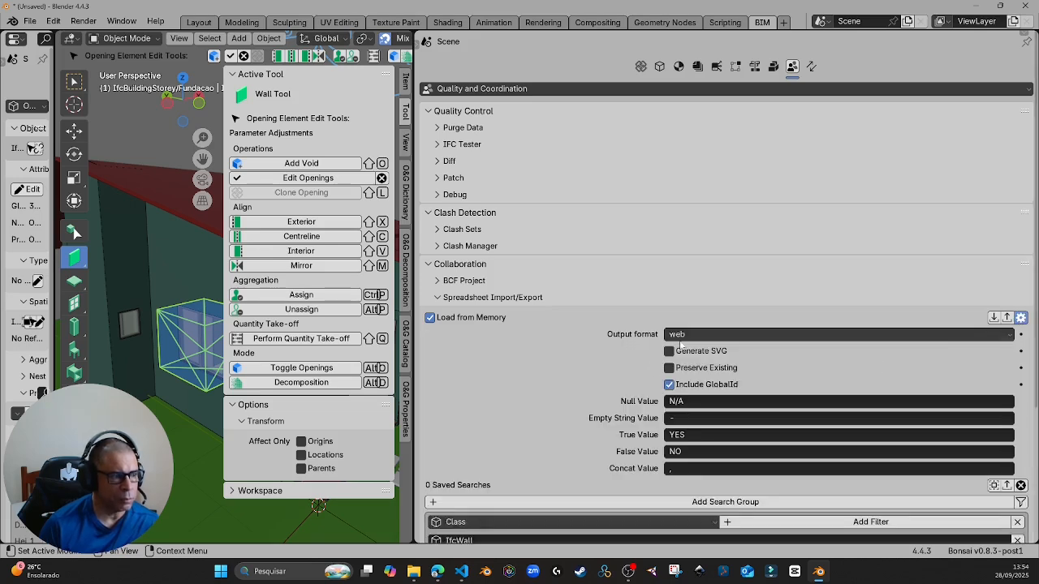
{"action": "left_click", "coordinate": [680, 336]}
{"action": "left_click", "coordinate": [686, 335]}
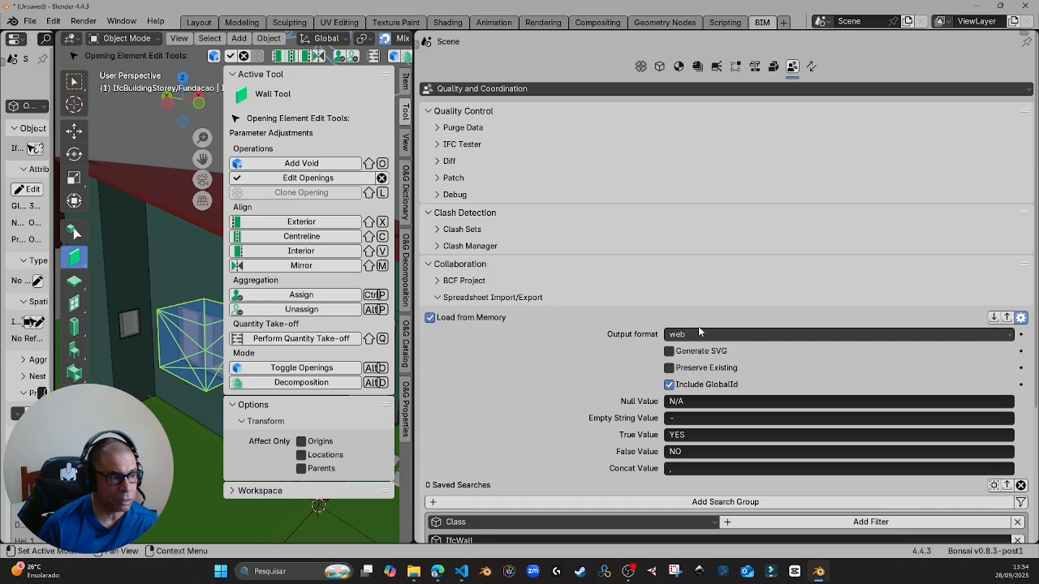
{"action": "left_click", "coordinate": [699, 335]}
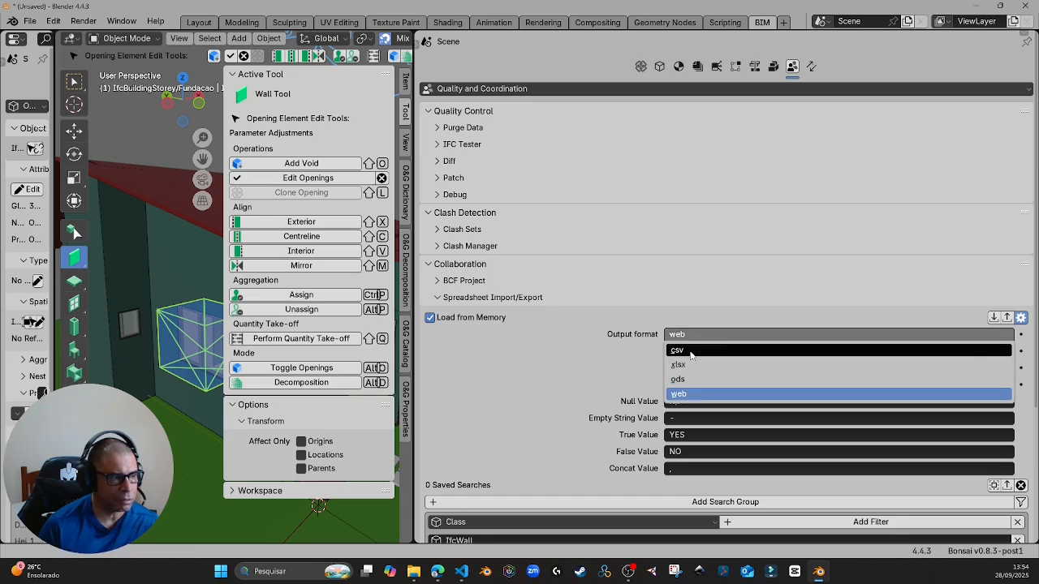
{"action": "left_click", "coordinate": [692, 351]}
- Start exporting the IFC data to CSV and choose the Desktop folder as the destination
{"action": "scroll", "coordinate": [621, 414], "scroll_direction": "down", "scroll_amount": 2}
{"action": "scroll", "coordinate": [619, 417], "scroll_direction": "down", "scroll_amount": 5}
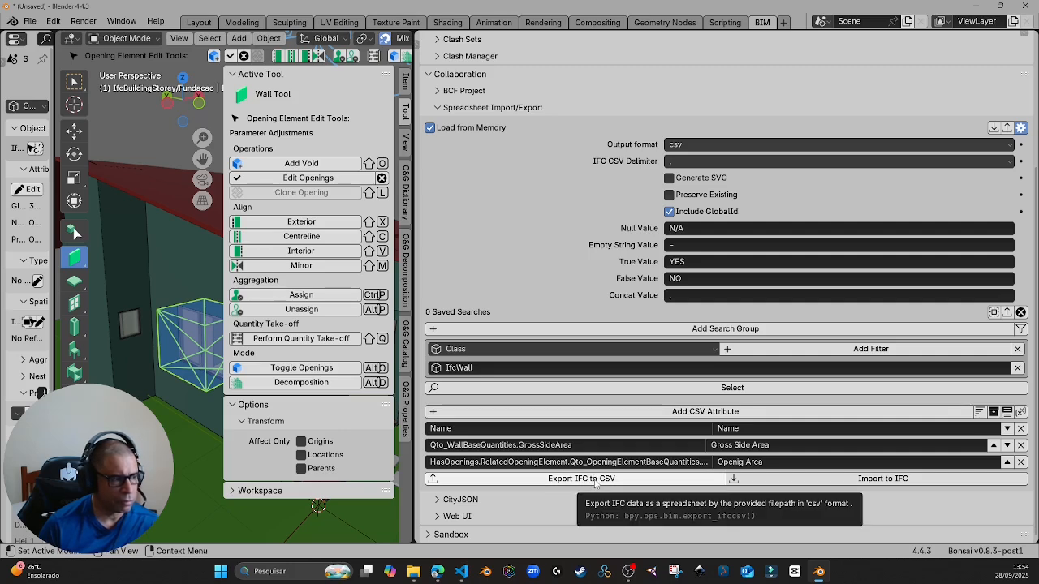
{"action": "left_click", "coordinate": [595, 479]}
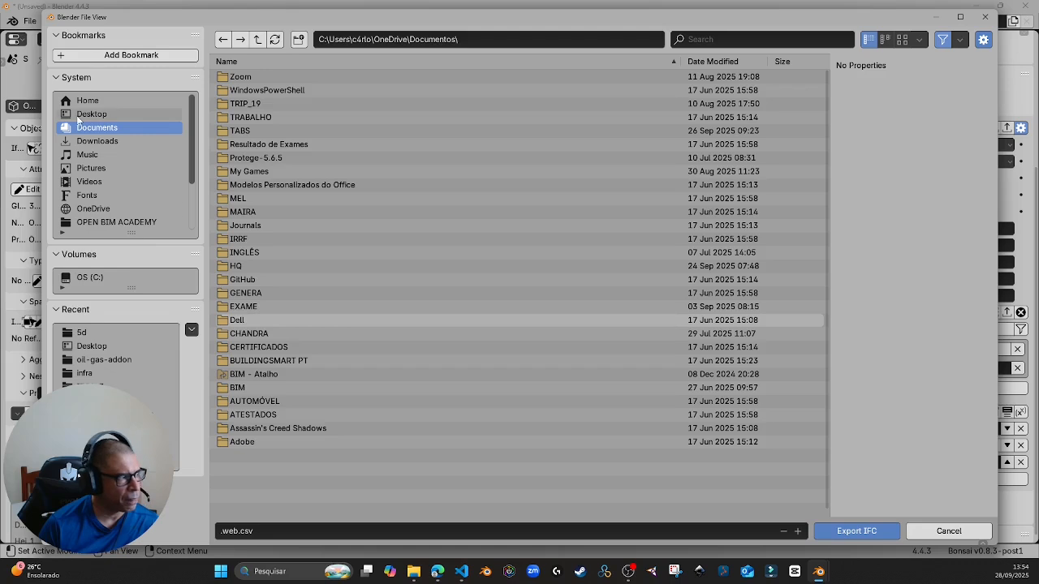
{"action": "left_click", "coordinate": [82, 115]}
- Name the export file openings.csv and export it
{"action": "left_click", "coordinate": [232, 531]}
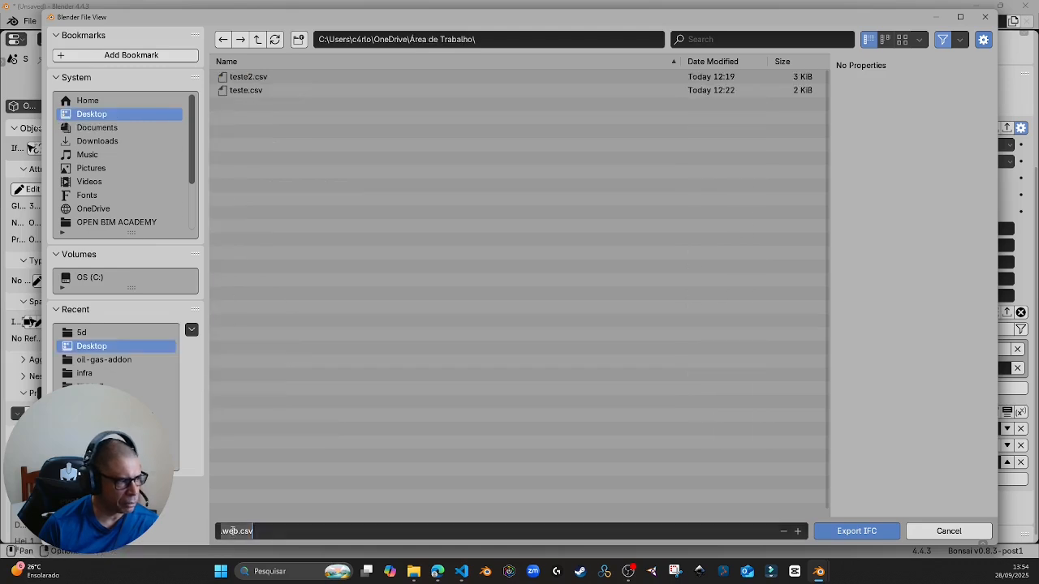
{"action": "left_click", "coordinate": [232, 531]}
{"action": "left_click_drag", "start_coordinate": [237, 531], "coordinate": [221, 531]}
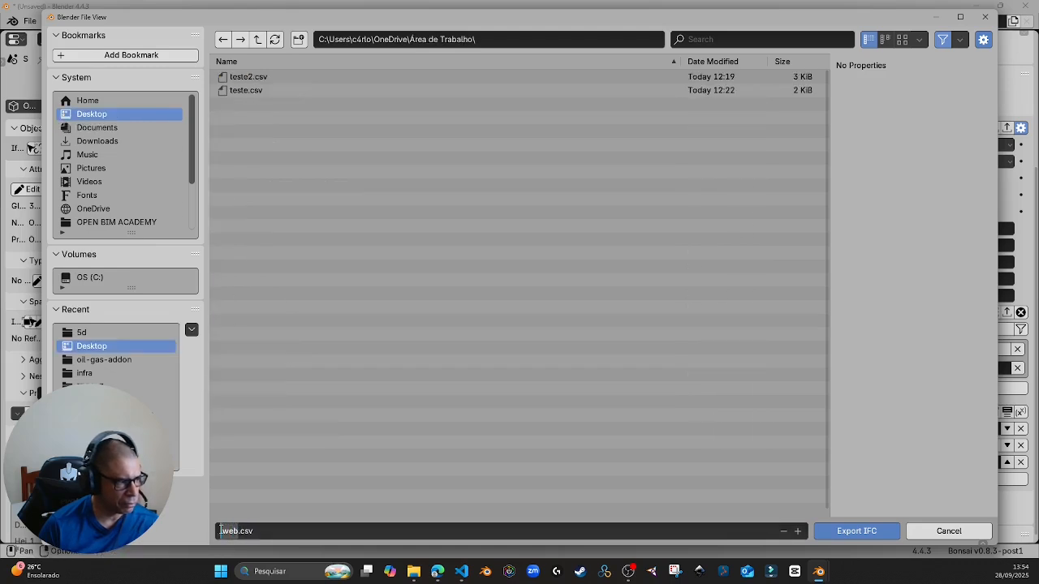
{"action": "type", "text": "quan"}
{"action": "key", "text": "BackSpace"}
{"action": "key", "text": "BackSpace"}
{"action": "key", "text": "BackSpace"}
{"action": "key", "text": "BackSpace"}
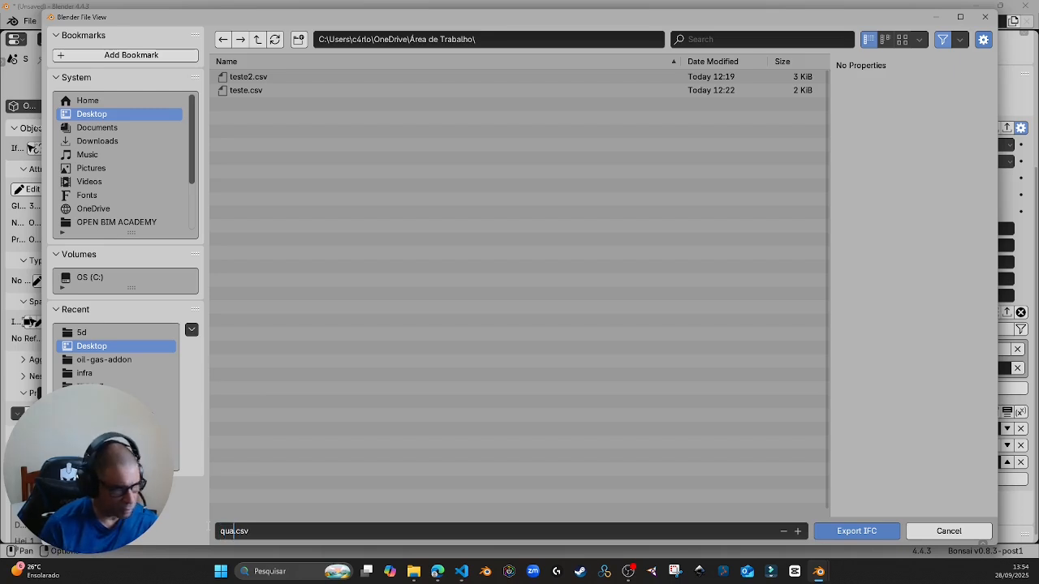
{"action": "type", "text": "openings"}
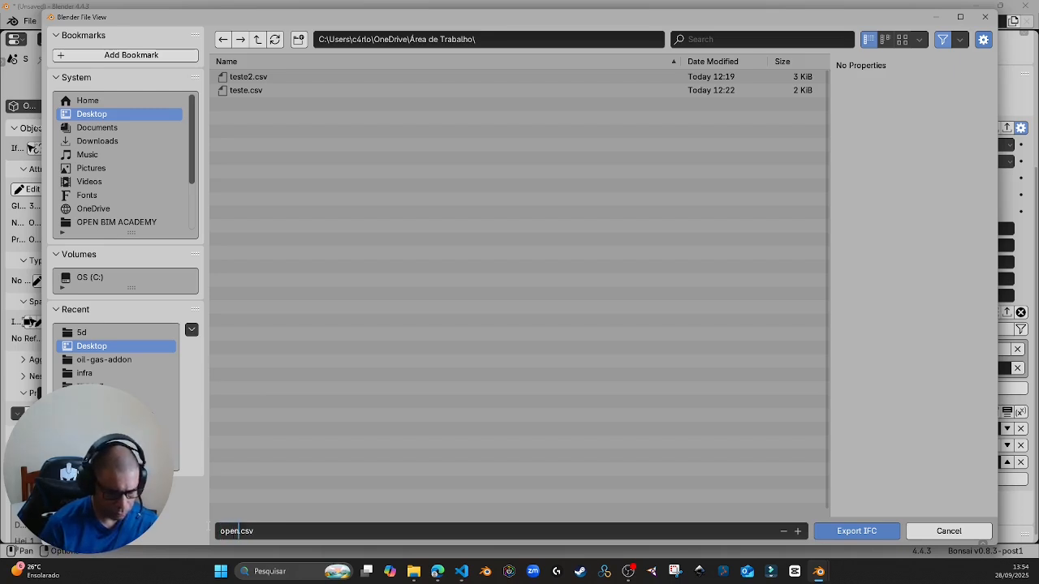
{"action": "left_click", "coordinate": [859, 532]}
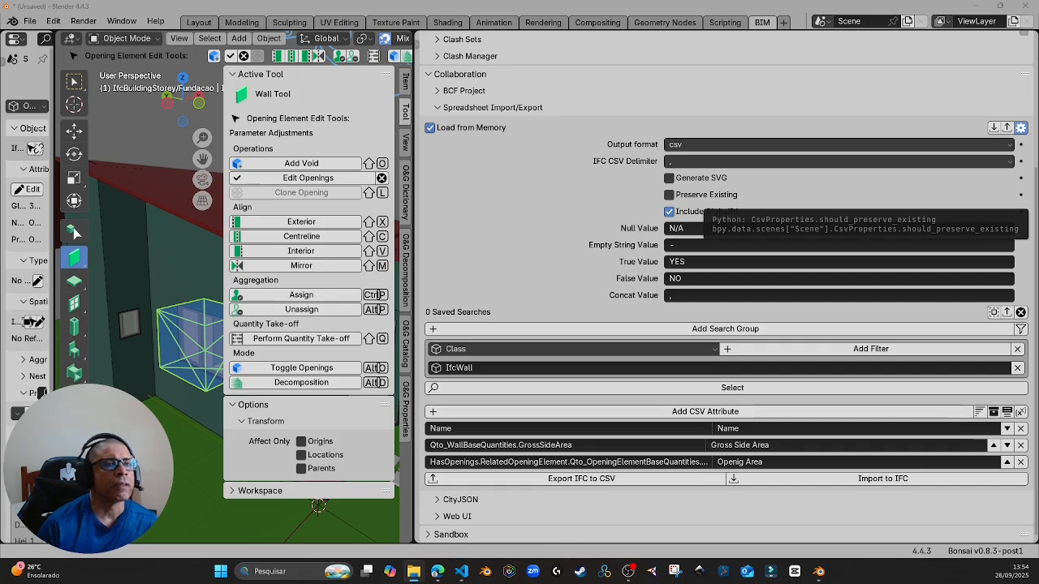
- Switch to File Explorer and open openings.csv from the desktop folder with Excel
{"action": "left_click", "coordinate": [413, 572]}
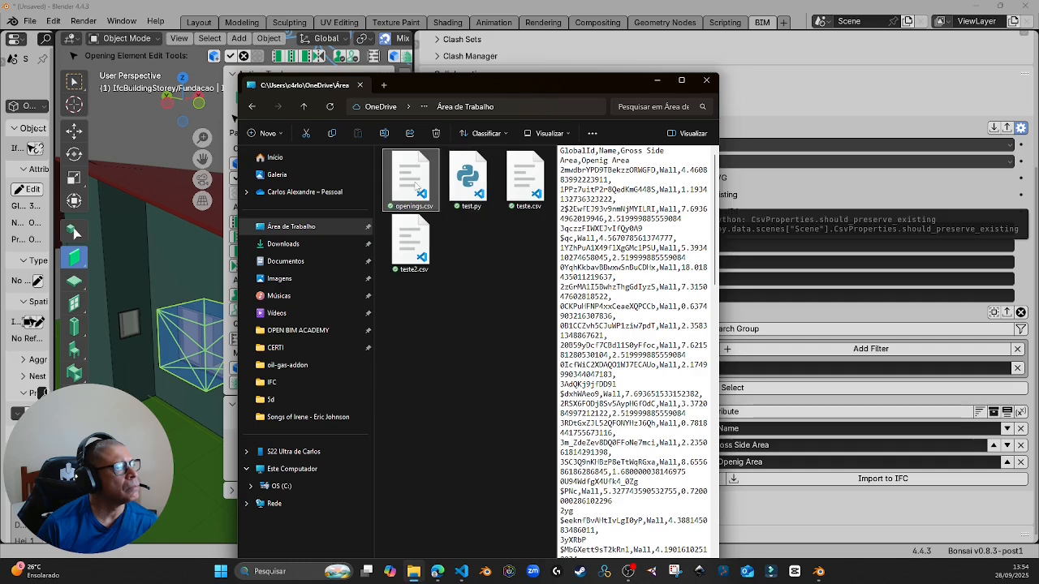
{"action": "right_click", "coordinate": [417, 186]}
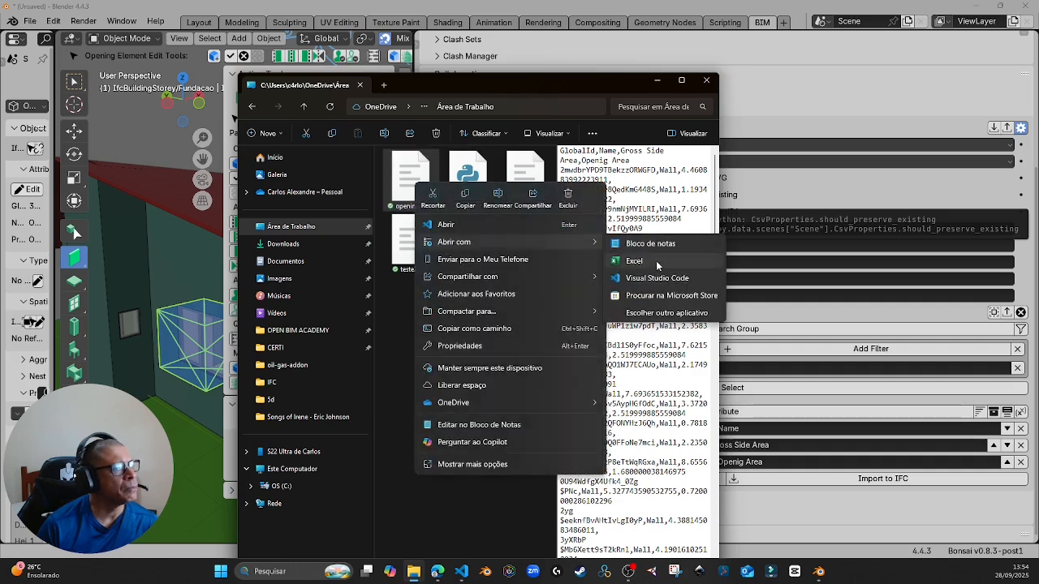
{"action": "left_click", "coordinate": [634, 261]}
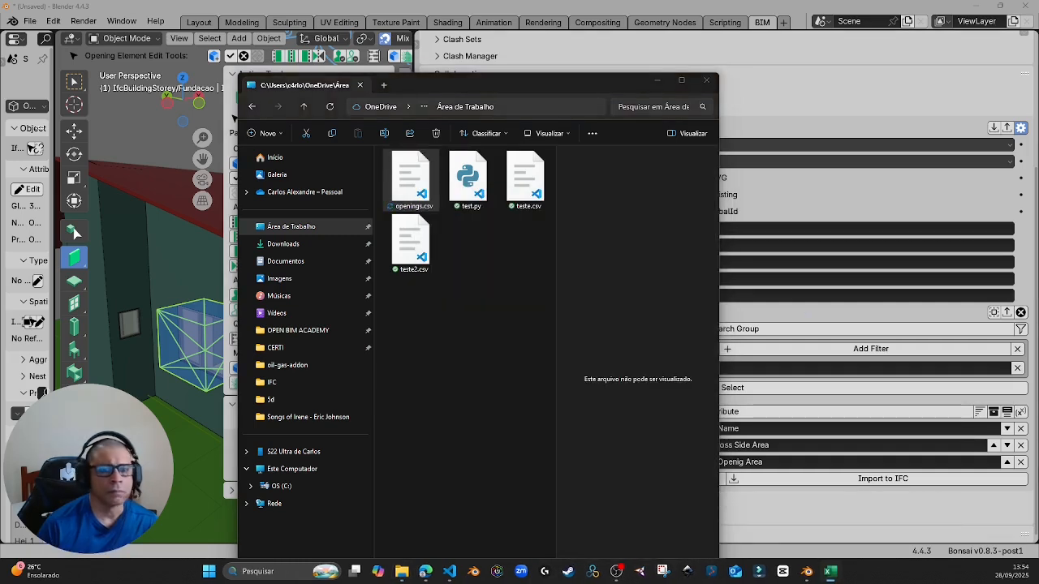
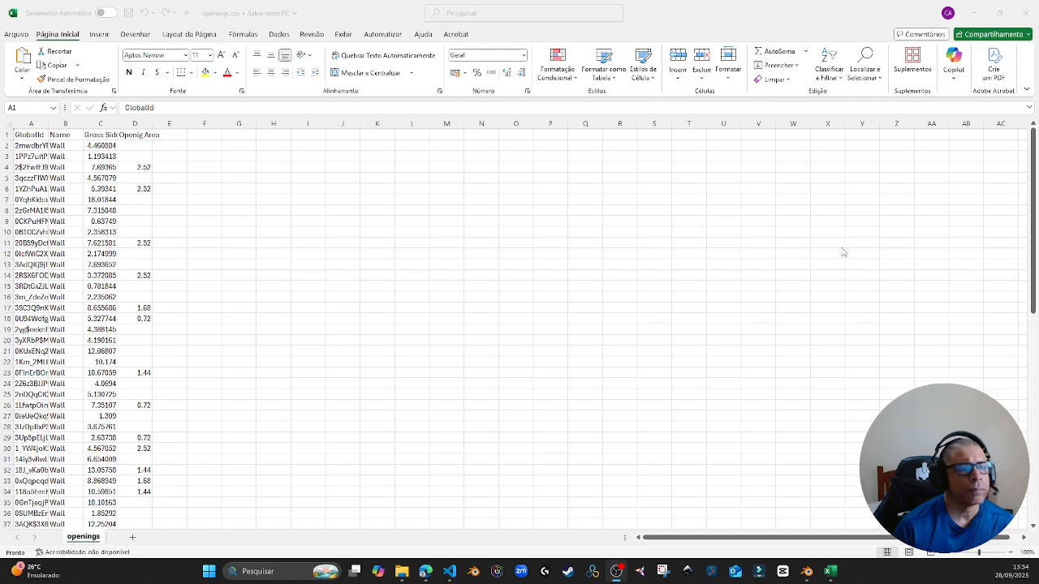
- Autofit the width of all columns in the openings sheet to their contents
{"action": "left_click", "coordinate": [8, 126]}
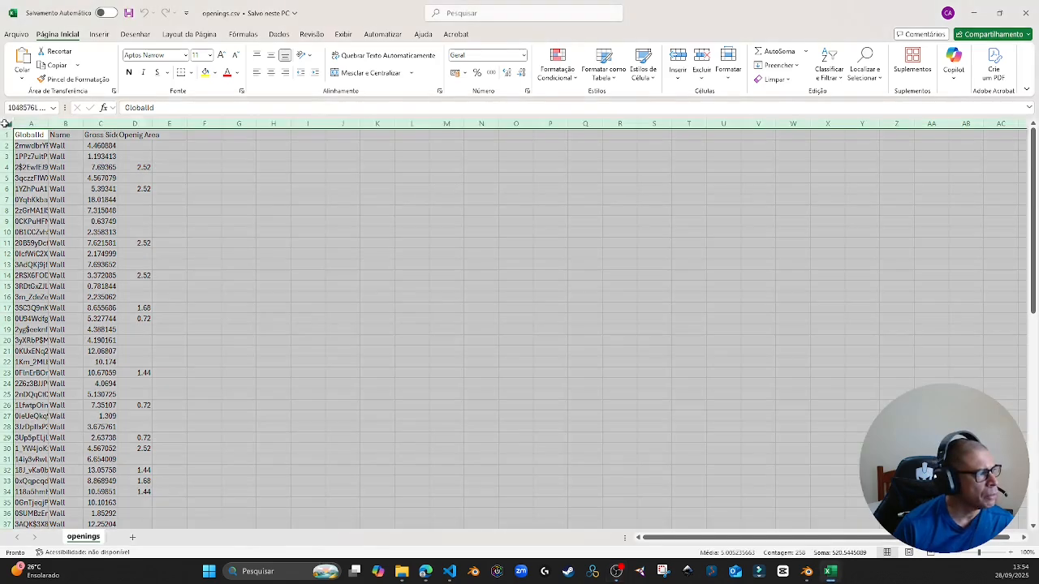
{"action": "left_click_drag", "start_coordinate": [47, 124], "coordinate": [47, 124]}
{"action": "double_click", "coordinate": [47, 124]}
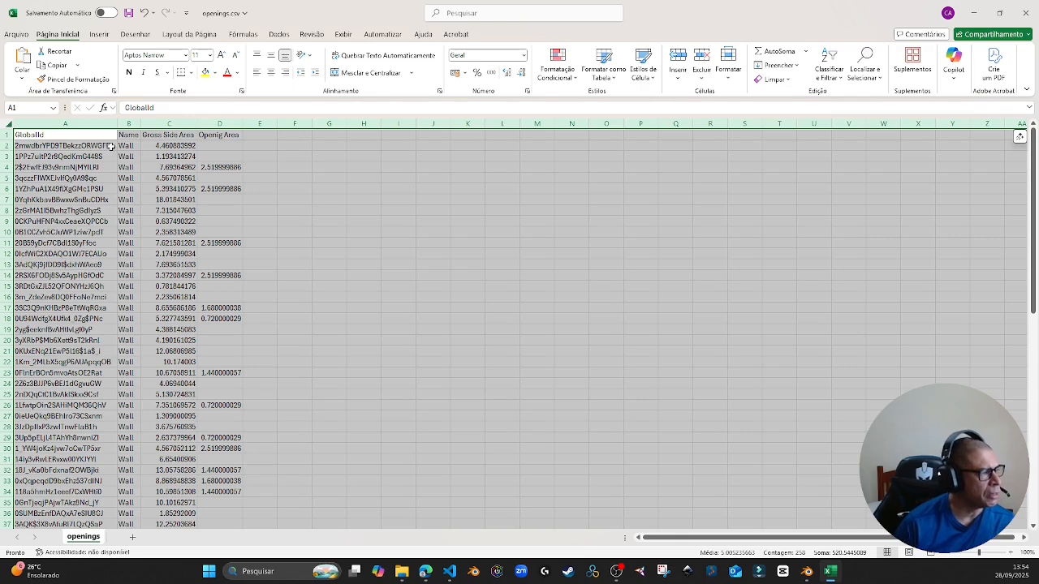
{"action": "left_click", "coordinate": [65, 200]}
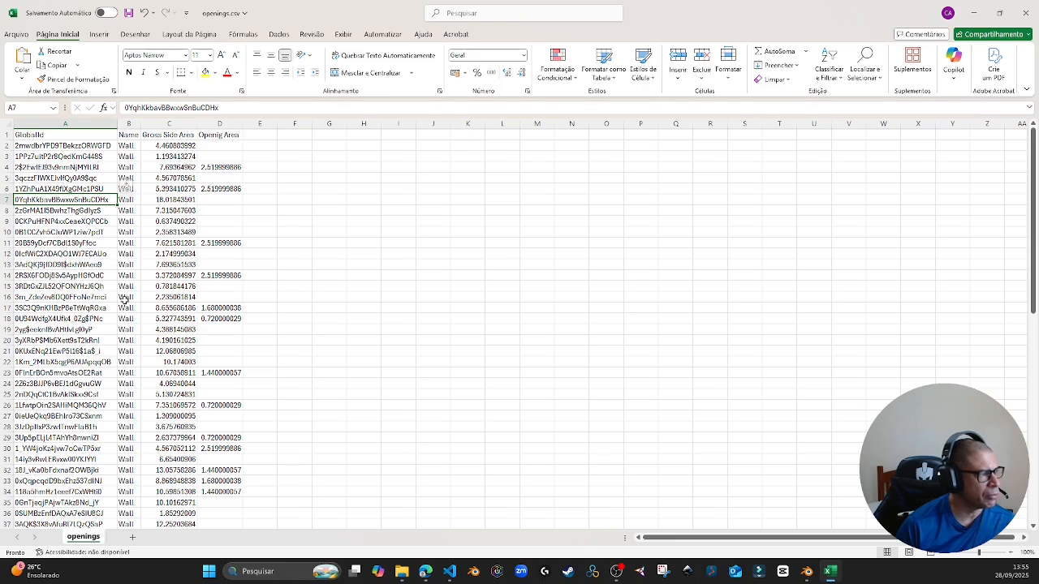
- Widen the Gross Side Area and Openig Area columns as well as the empty column E
{"action": "left_click_drag", "start_coordinate": [193, 126], "coordinate": [272, 124]}
{"action": "scroll", "coordinate": [206, 375], "scroll_direction": "down", "scroll_amount": 1}
{"action": "scroll", "coordinate": [207, 377], "scroll_direction": "down", "scroll_amount": 10}
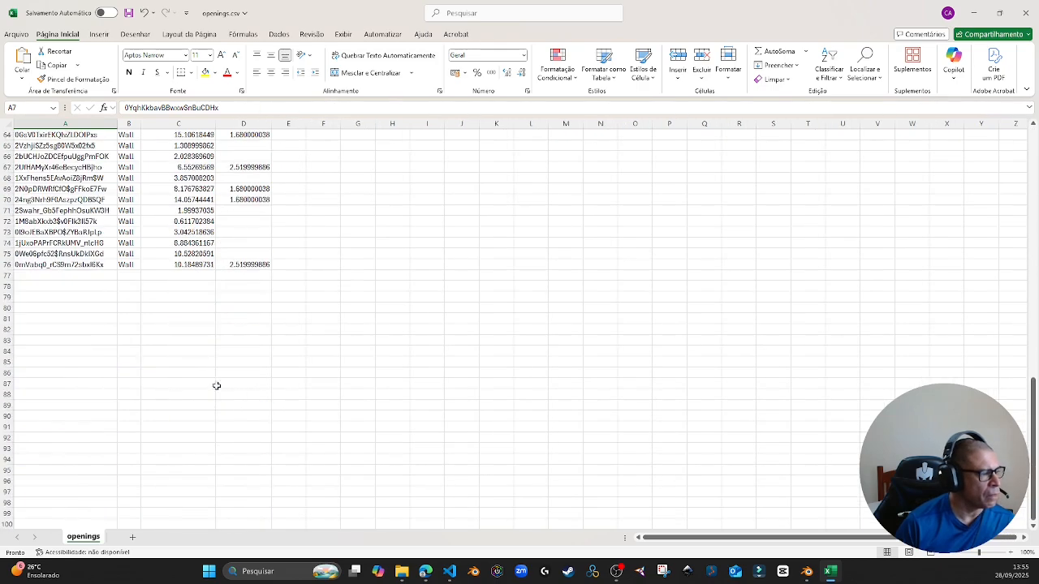
{"action": "scroll", "coordinate": [216, 390], "scroll_direction": "up", "scroll_amount": 7}
{"action": "scroll", "coordinate": [213, 395], "scroll_direction": "up", "scroll_amount": 4}
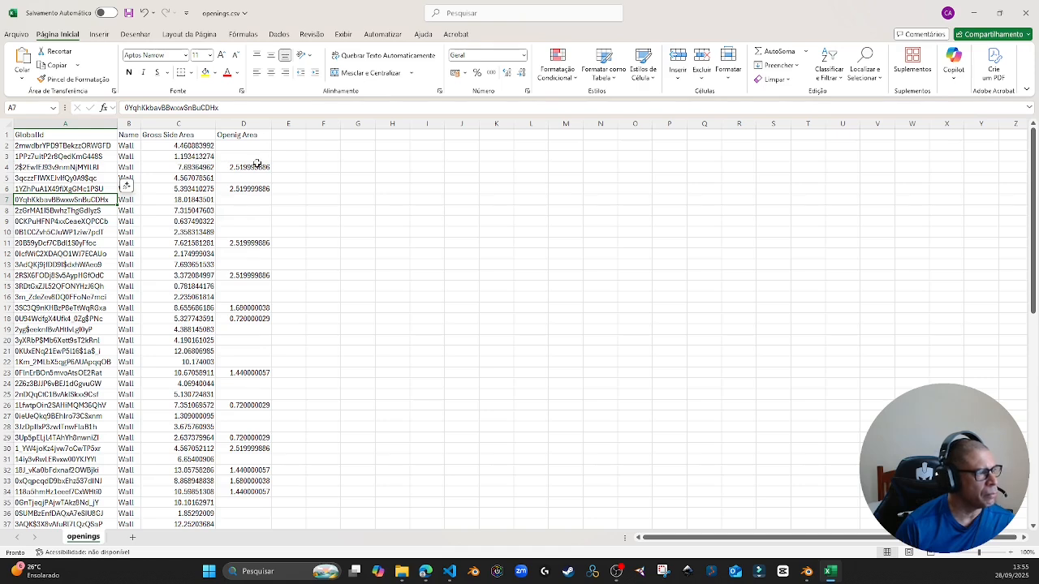
{"action": "left_click_drag", "start_coordinate": [306, 123], "coordinate": [376, 123]}
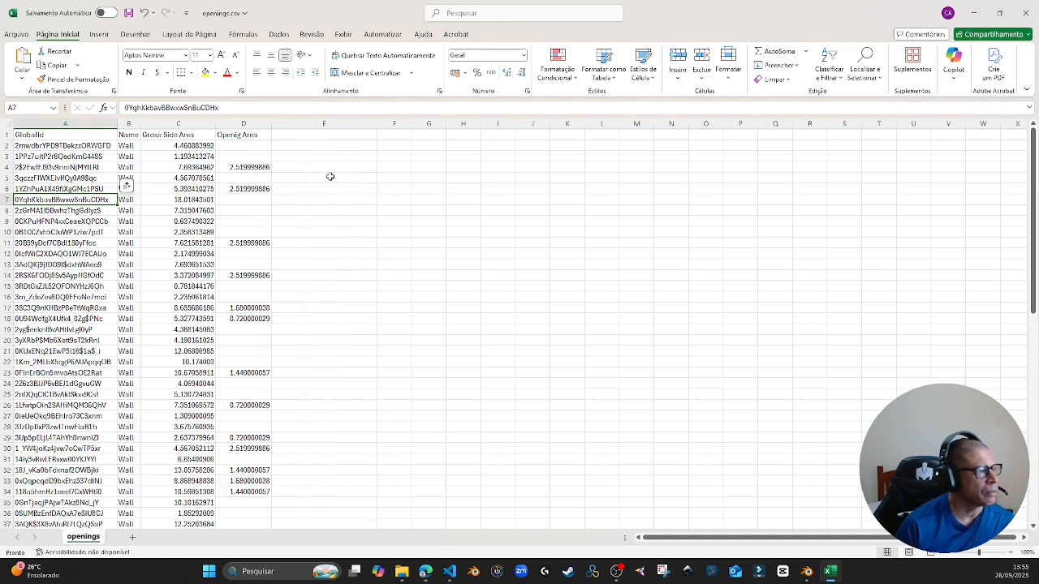
- Enter the column header "Medicao.Area medicao" in cell E1
{"action": "left_click", "coordinate": [302, 198]}
{"action": "left_click", "coordinate": [310, 135]}
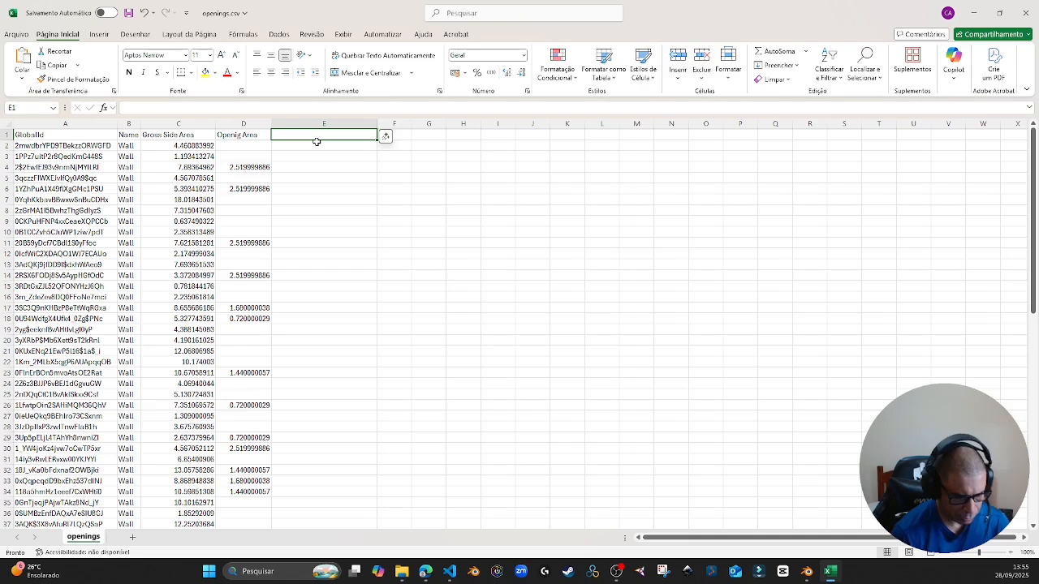
{"action": "type", "text": "Medicao.Area medicao"}
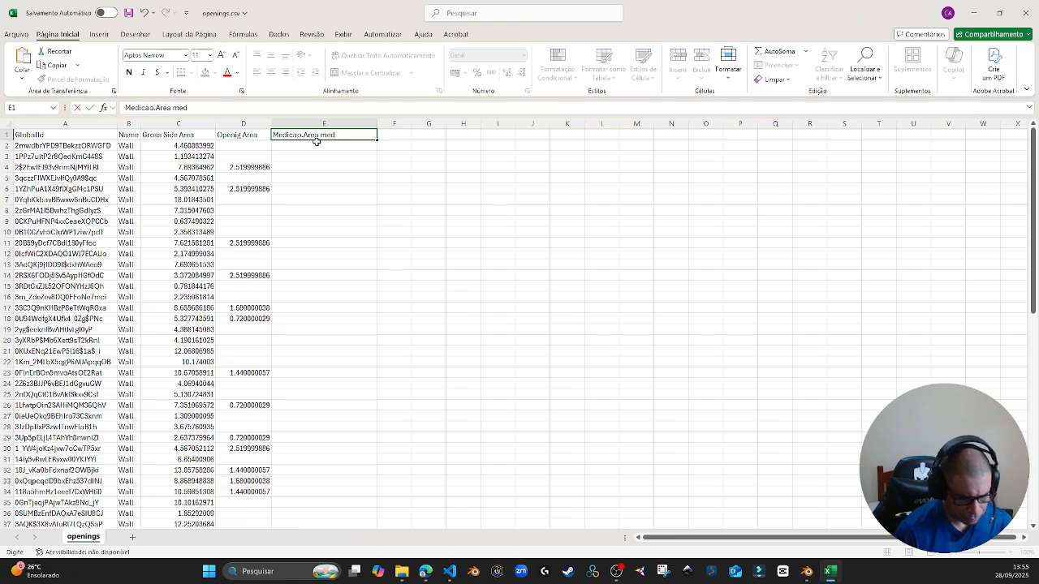
{"action": "left_click", "coordinate": [327, 253]}
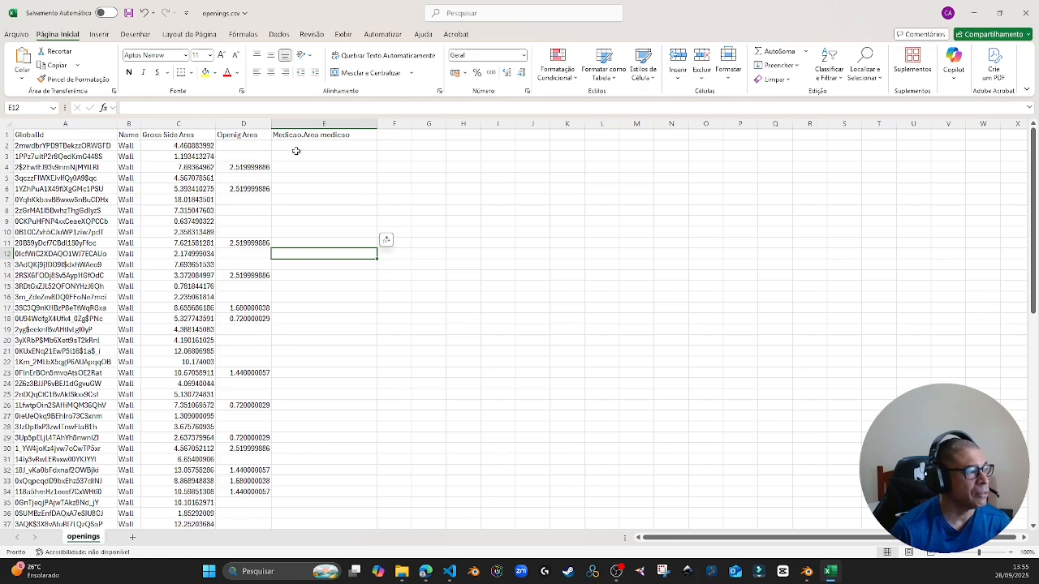
{"action": "left_click_drag", "start_coordinate": [303, 139], "coordinate": [329, 185]}
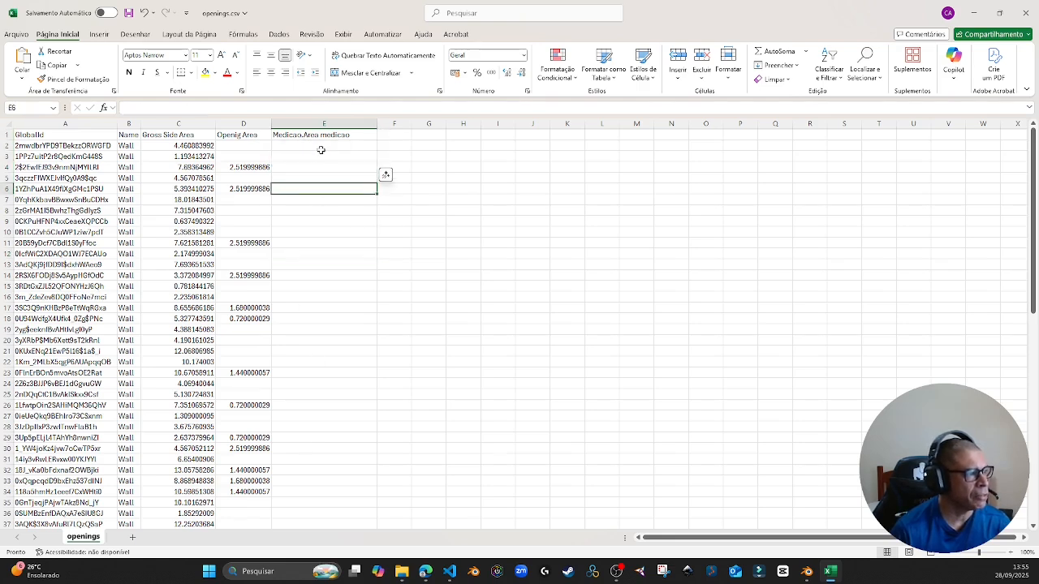
- Start an SE function in cell E2 with the logical test D2<=2.0
{"action": "left_click", "coordinate": [321, 147]}
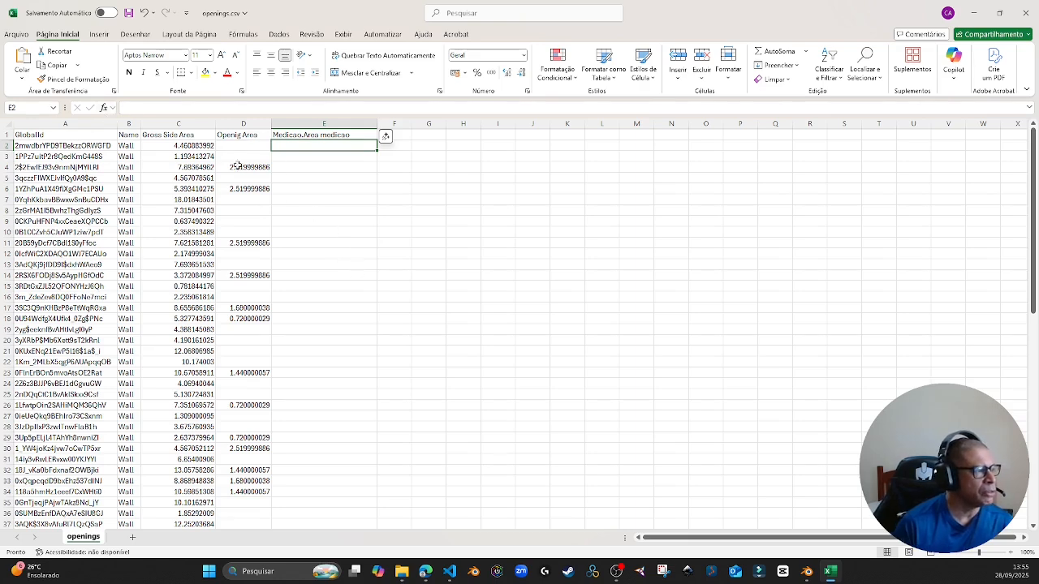
{"action": "left_click", "coordinate": [104, 108]}
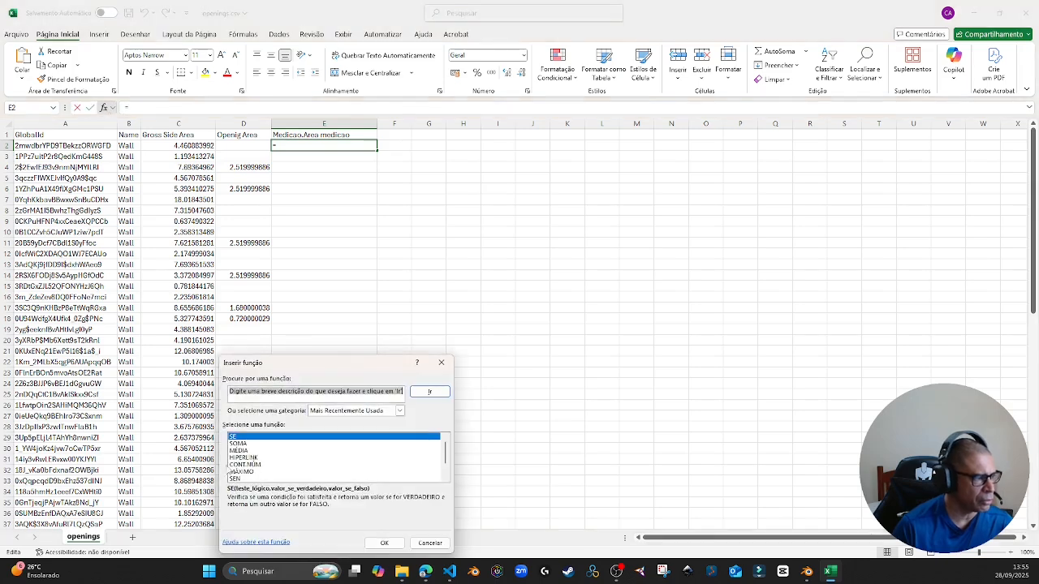
{"action": "left_click", "coordinate": [384, 542]}
{"action": "left_click_drag", "start_coordinate": [294, 379], "coordinate": [417, 216]}
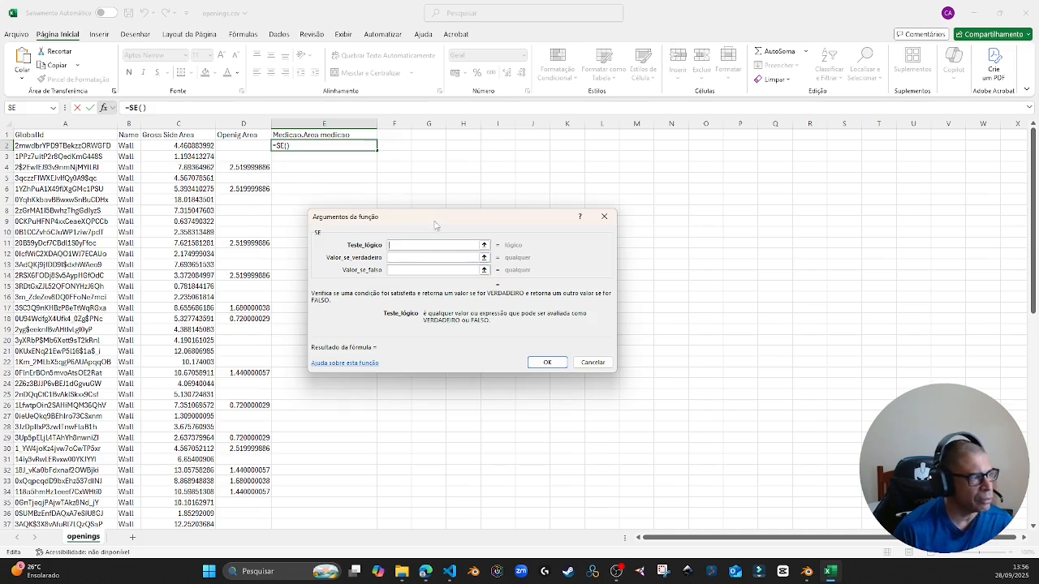
{"action": "left_click", "coordinate": [251, 146]}
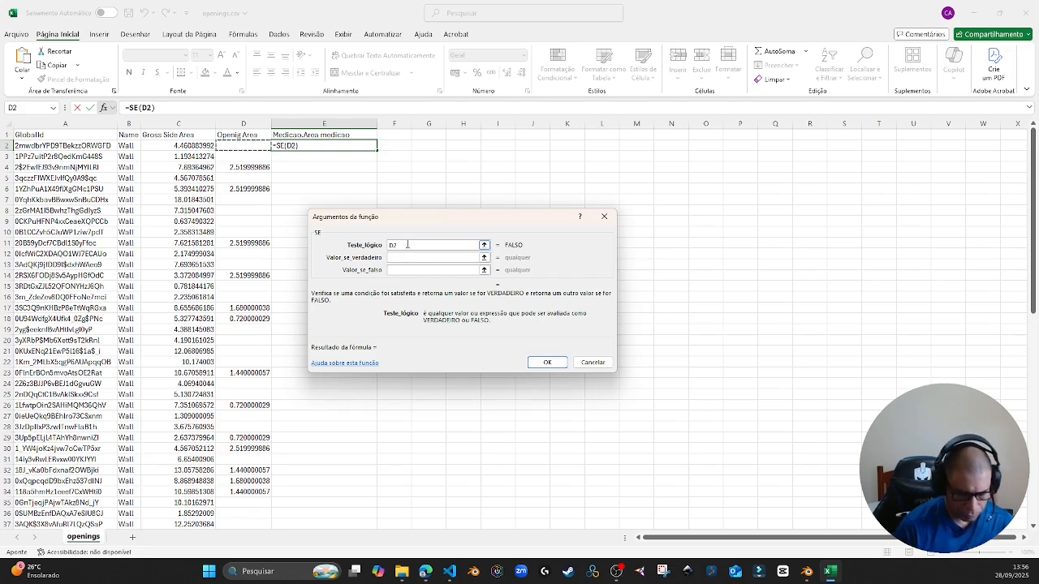
{"action": "type", "text": "<=2.0"}
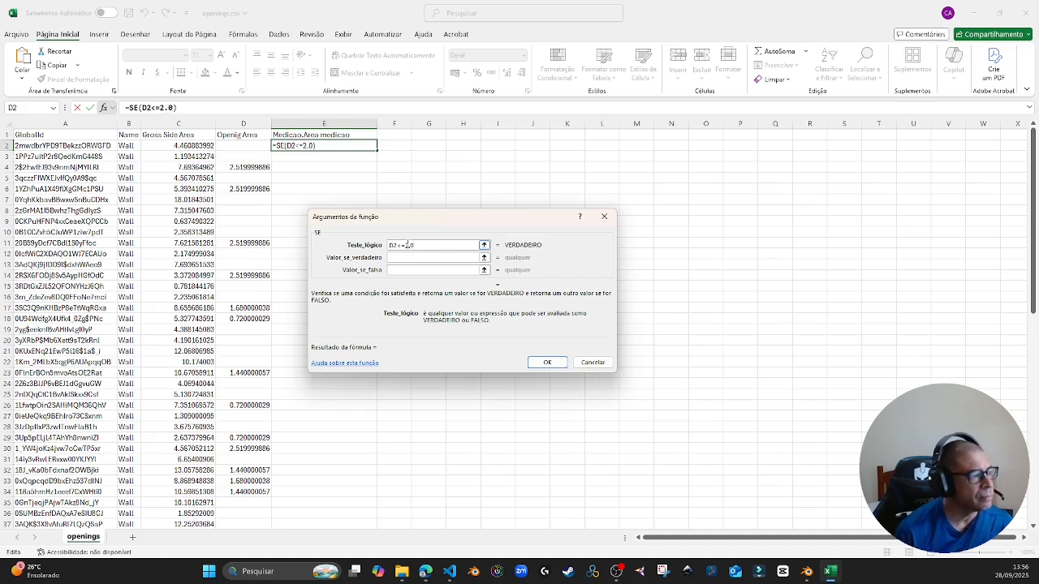
- Complete the SE function in E2 with C2 as the value if true and C2-(D2/2.0) as the value if false
{"action": "left_click", "coordinate": [425, 258]}
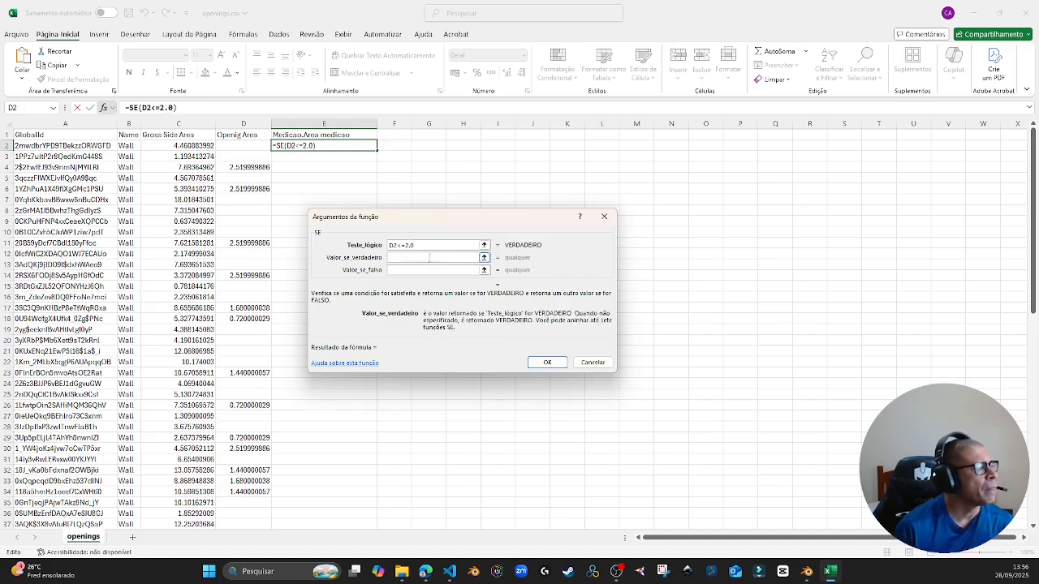
{"action": "left_click", "coordinate": [193, 146]}
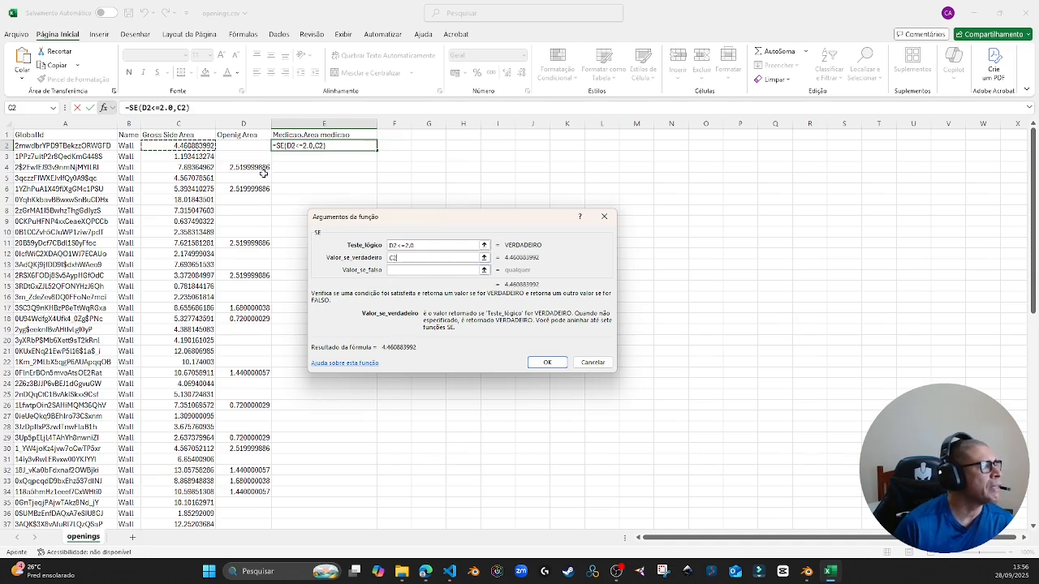
{"action": "left_click", "coordinate": [400, 273]}
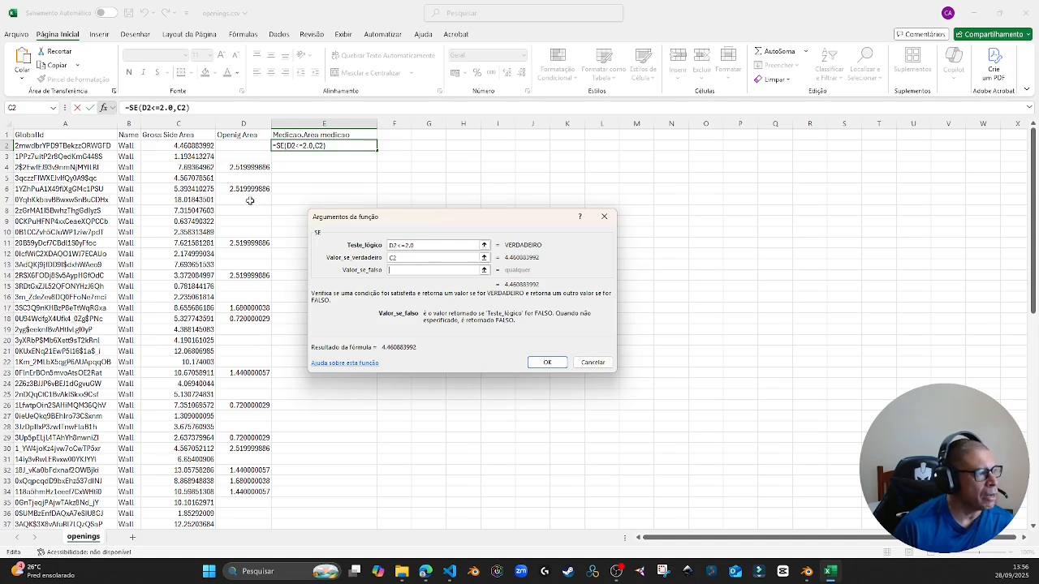
{"action": "left_click", "coordinate": [198, 145]}
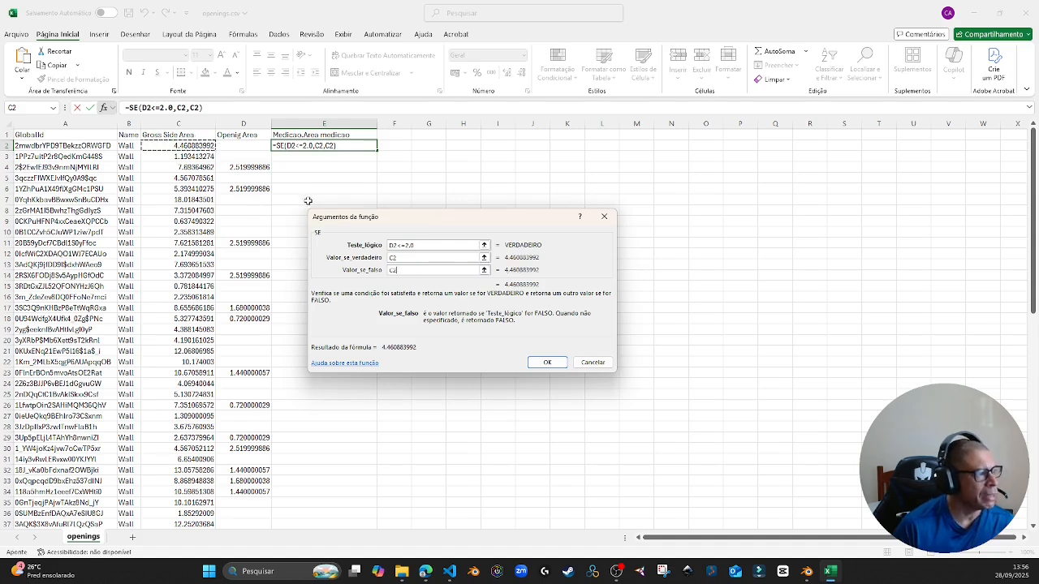
{"action": "left_click", "coordinate": [410, 271]}
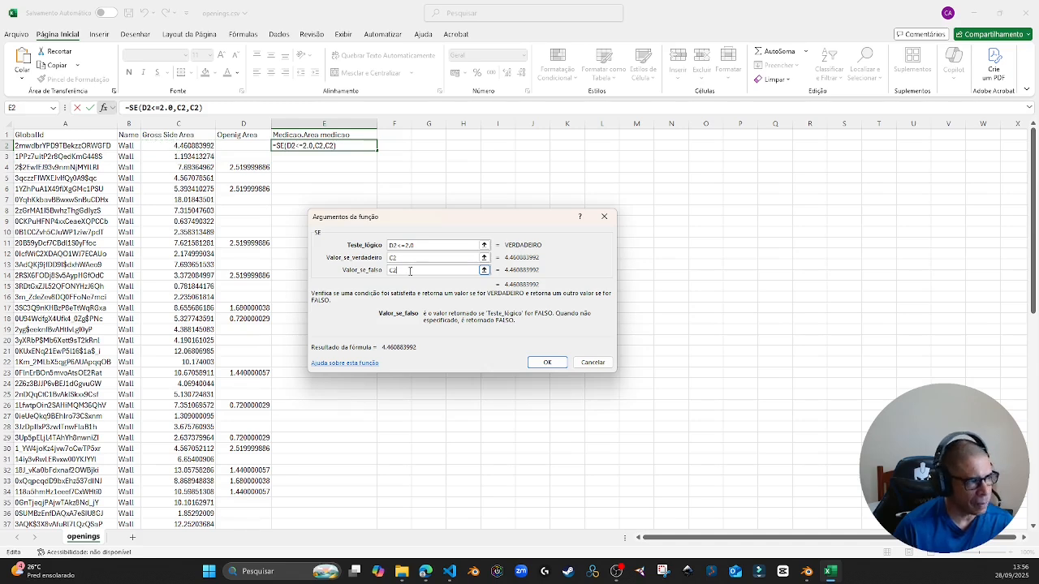
{"action": "type", "text": "-"}
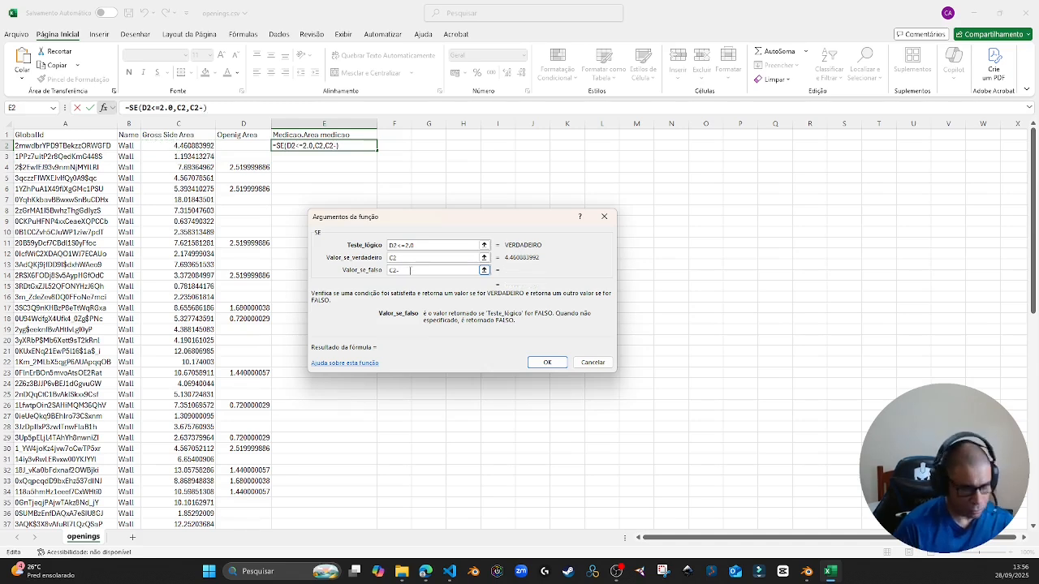
{"action": "type", "text": "("}
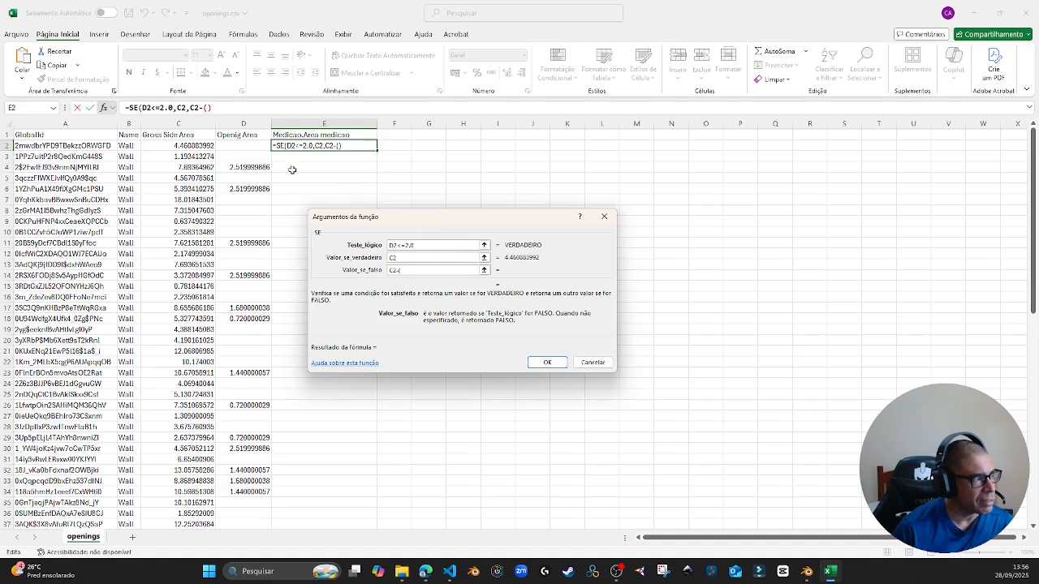
{"action": "left_click", "coordinate": [258, 145]}
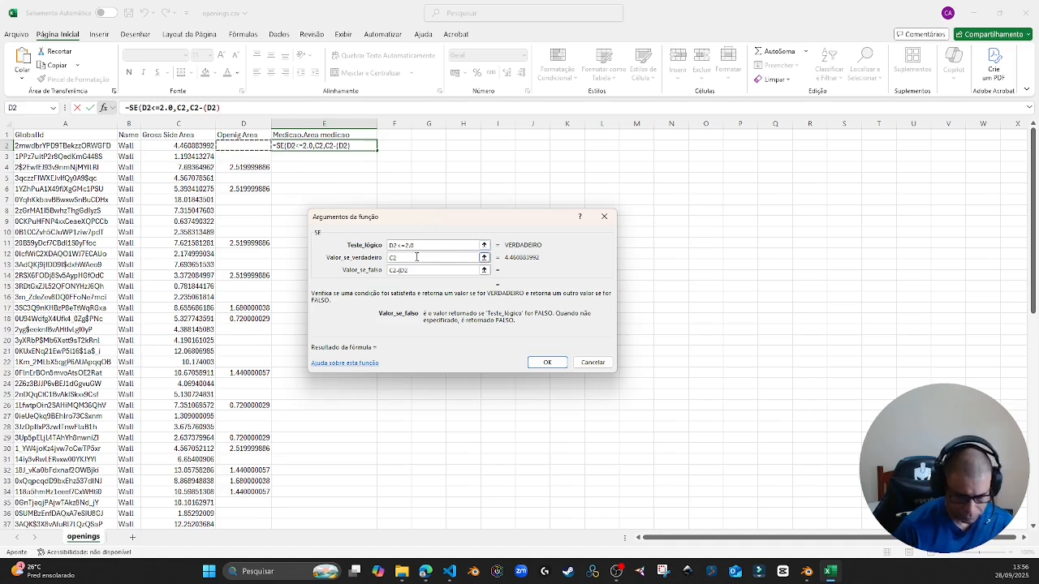
{"action": "type", "text": "/2)"}
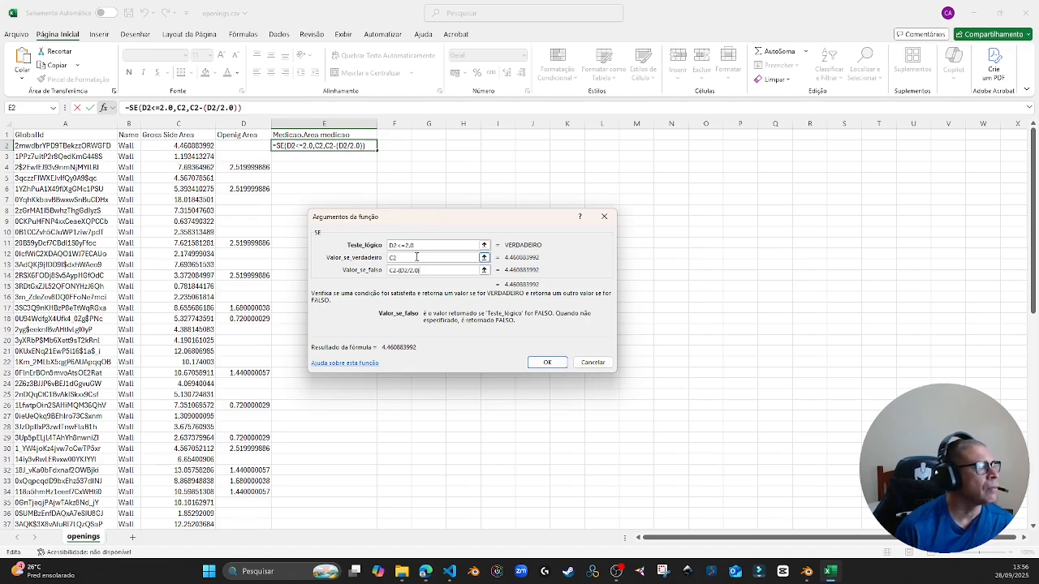
{"action": "left_click", "coordinate": [546, 363]}
{"action": "left_click", "coordinate": [394, 210]}
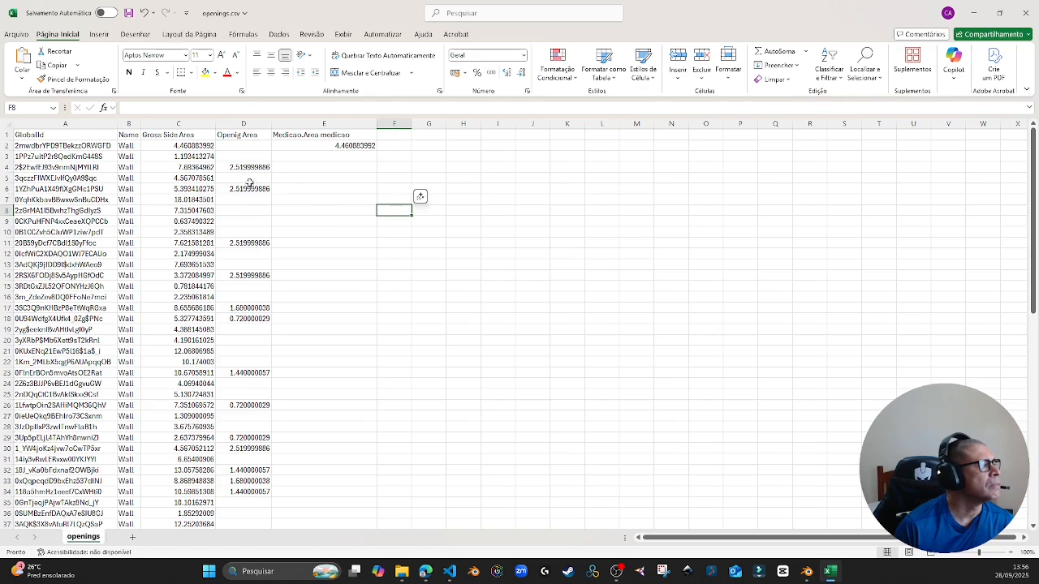
- Check the formula in E2 against the Gross Side Area and Openig Area cells of the first rows
{"action": "left_click", "coordinate": [354, 146]}
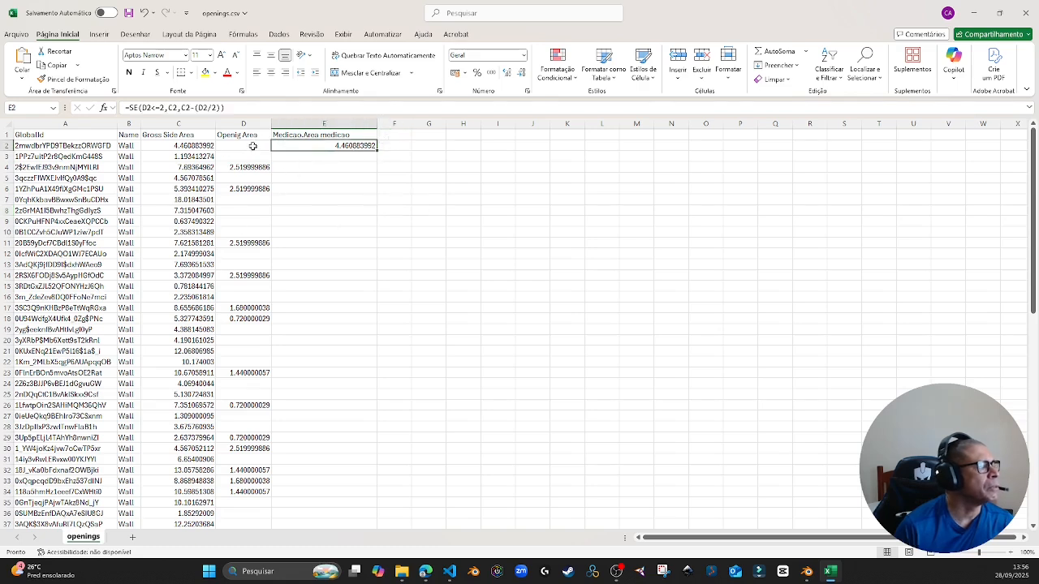
{"action": "left_click", "coordinate": [253, 146]}
{"action": "left_click", "coordinate": [254, 156]}
{"action": "left_click", "coordinate": [254, 146]}
{"action": "left_click", "coordinate": [254, 157]}
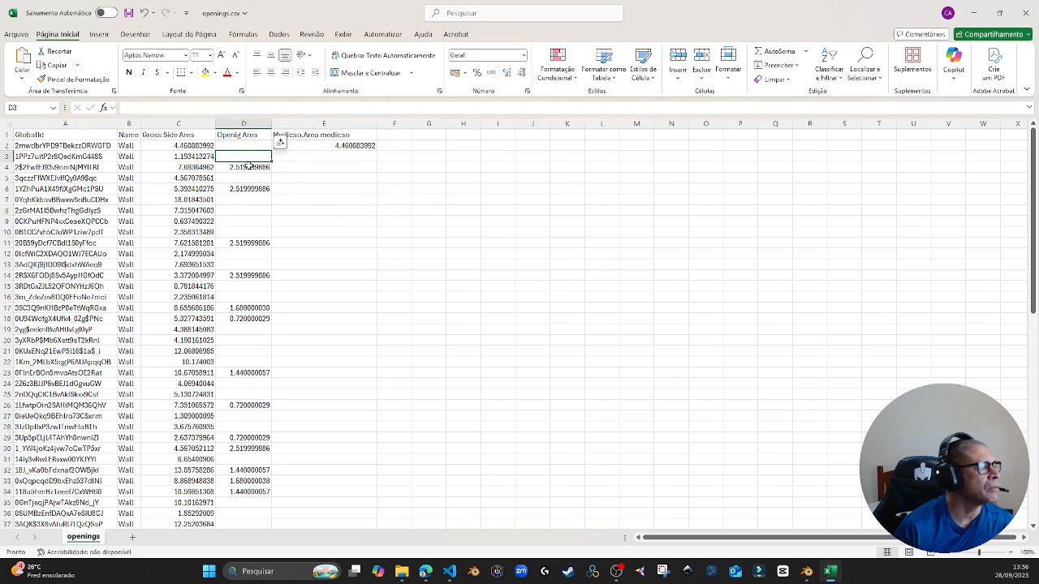
{"action": "left_click", "coordinate": [246, 146]}
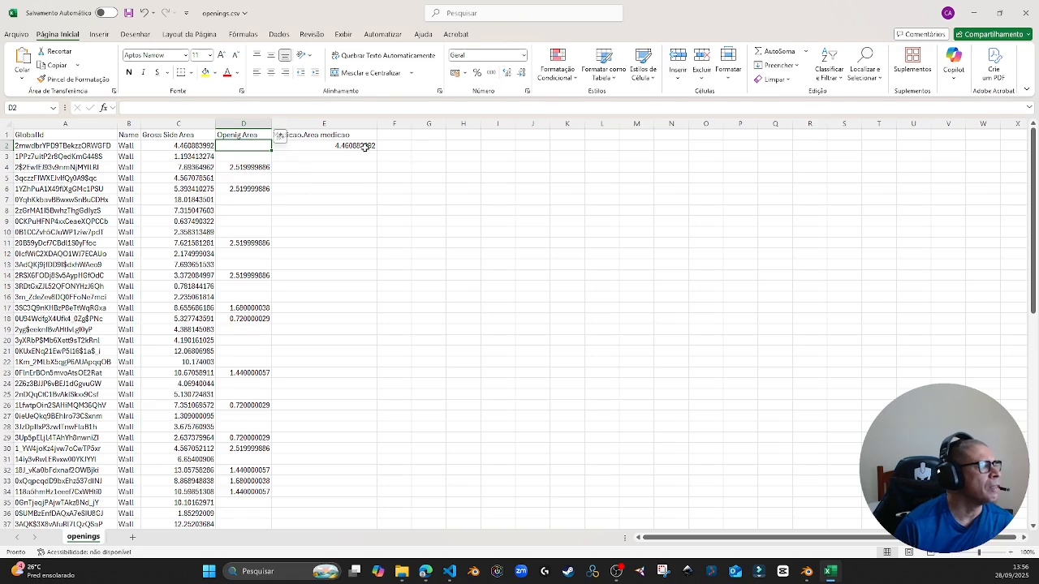
{"action": "left_click", "coordinate": [366, 146]}
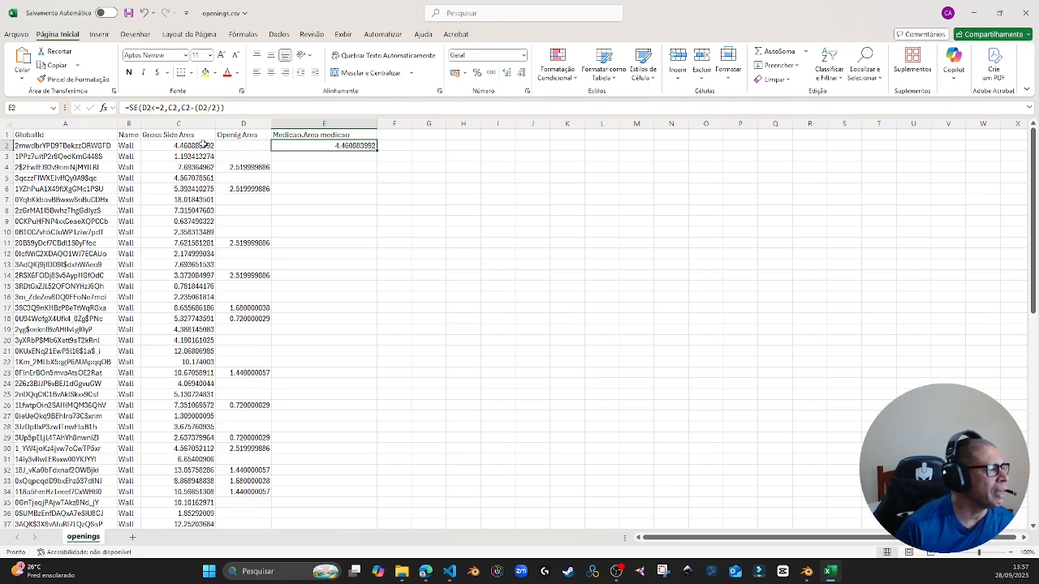
{"action": "left_click", "coordinate": [237, 143]}
- Fill the SE formula from E2 down the Medicao.Area medicao column to the last wall in row 76
{"action": "left_click", "coordinate": [349, 147]}
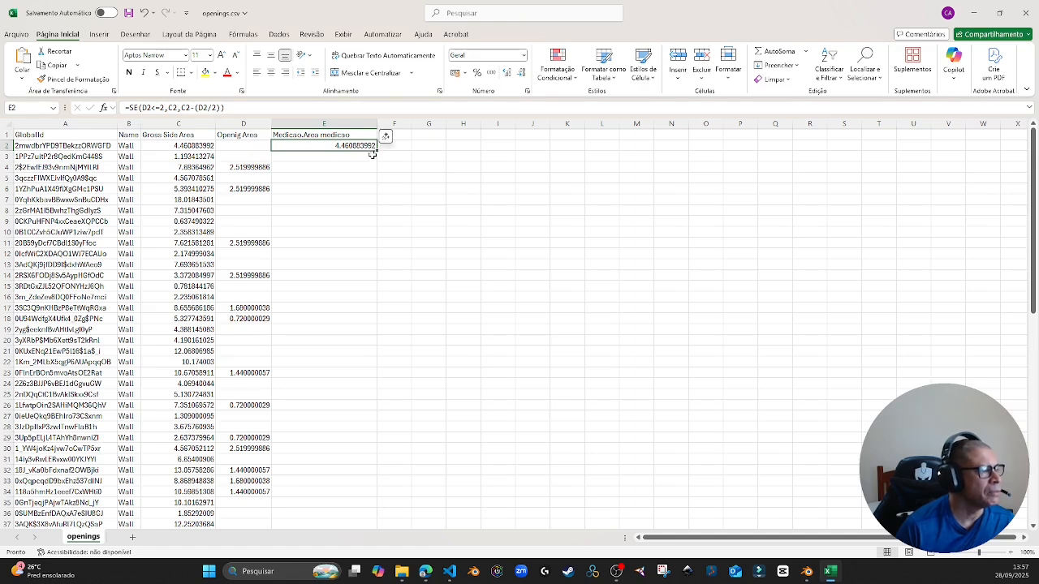
{"action": "left_click_drag", "start_coordinate": [377, 150], "coordinate": [379, 515]}
{"action": "left_click", "coordinate": [418, 456]}
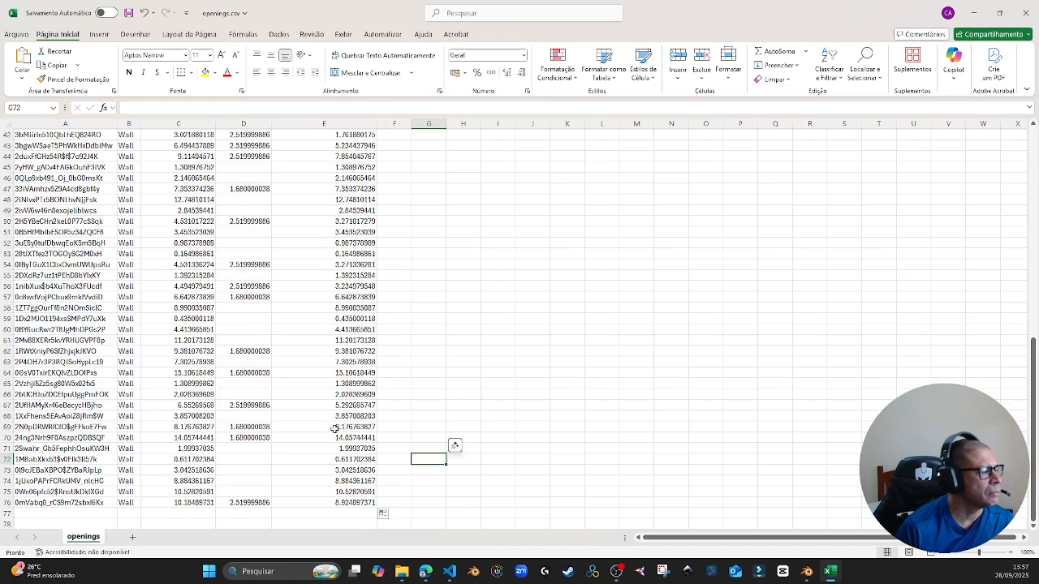
{"action": "scroll", "coordinate": [336, 430], "scroll_direction": "up", "scroll_amount": 14}
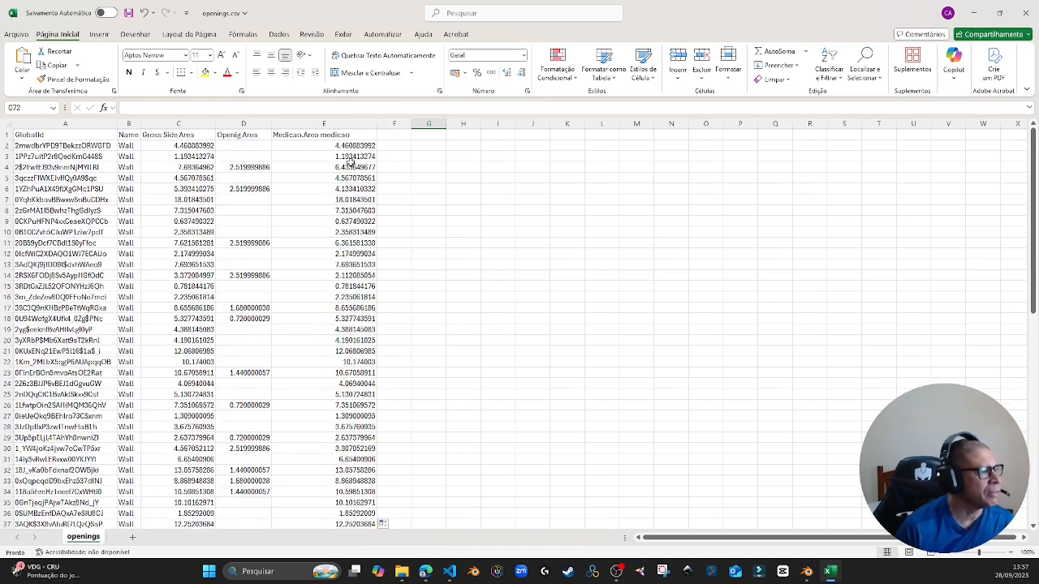
{"action": "left_click_drag", "start_coordinate": [363, 146], "coordinate": [374, 503]}
{"action": "left_click", "coordinate": [470, 395]}
{"action": "scroll", "coordinate": [473, 244], "scroll_direction": "up", "scroll_amount": 8}
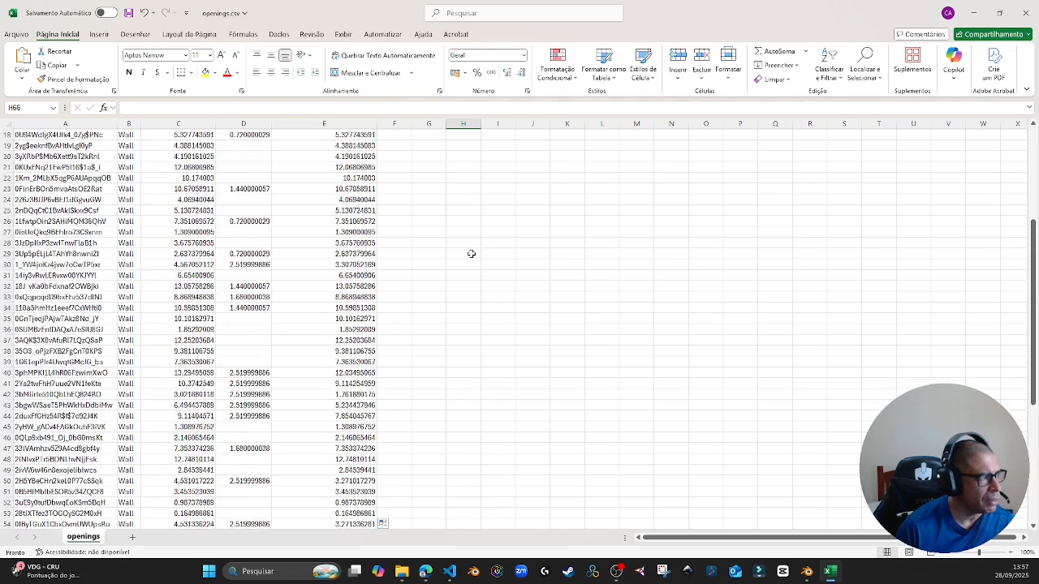
- Save a copy of the file as openings2 in CSV format in the Área de Trabalho folder
{"action": "left_click", "coordinate": [17, 34]}
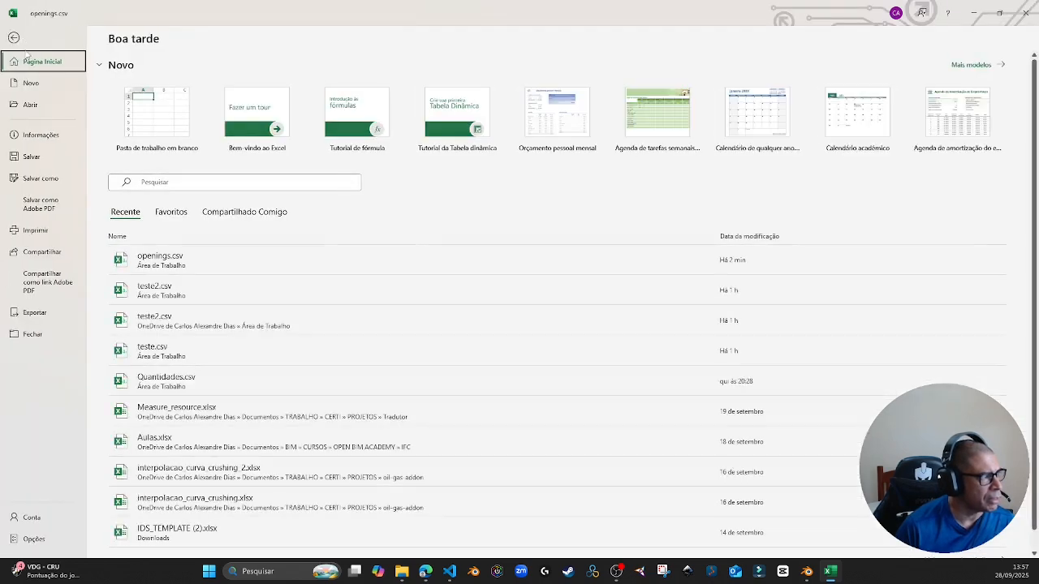
{"action": "left_click", "coordinate": [42, 178]}
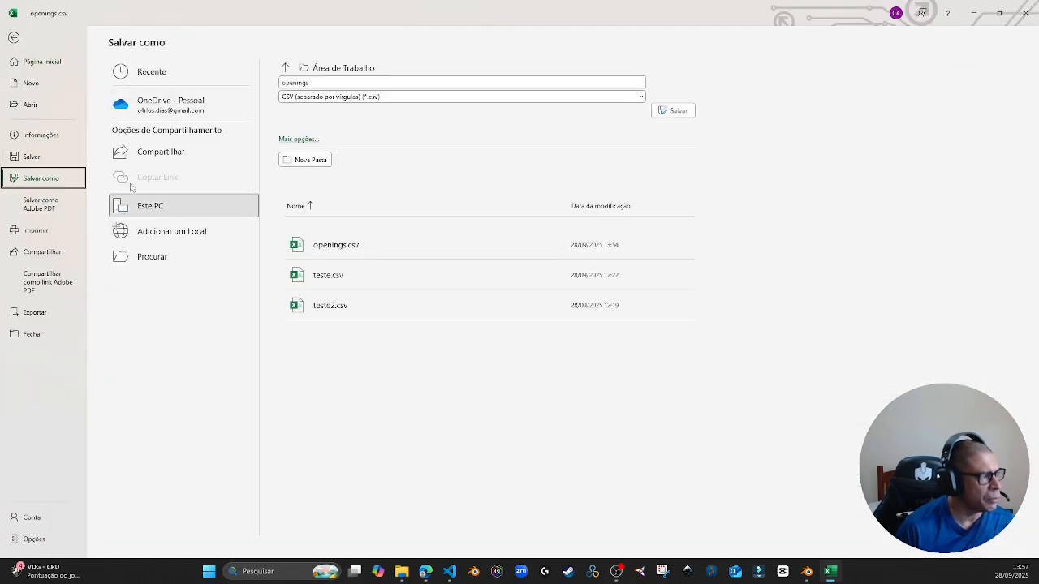
{"action": "left_click", "coordinate": [326, 83]}
{"action": "left_click", "coordinate": [324, 82]}
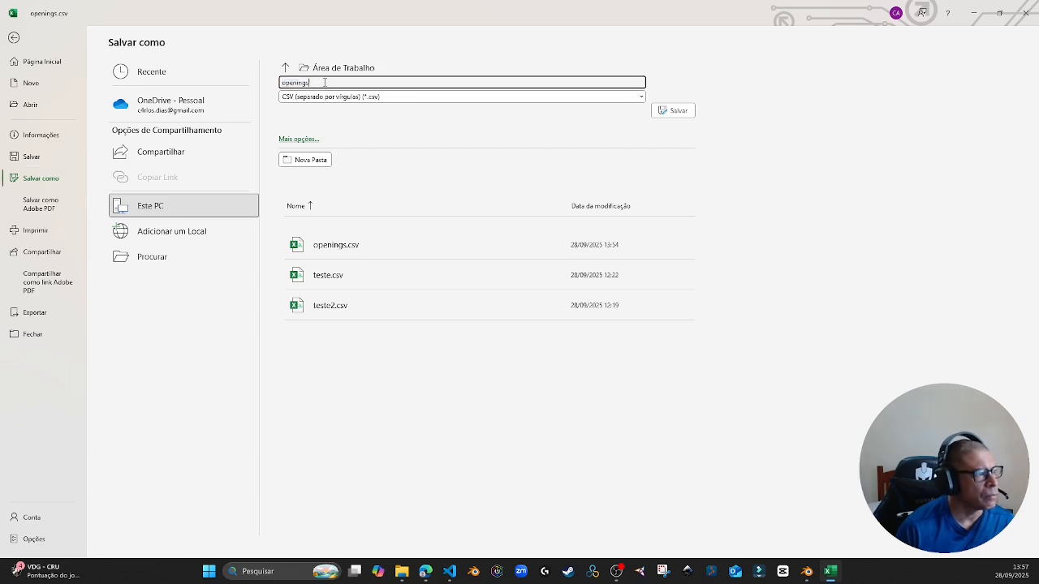
{"action": "type", "text": "2"}
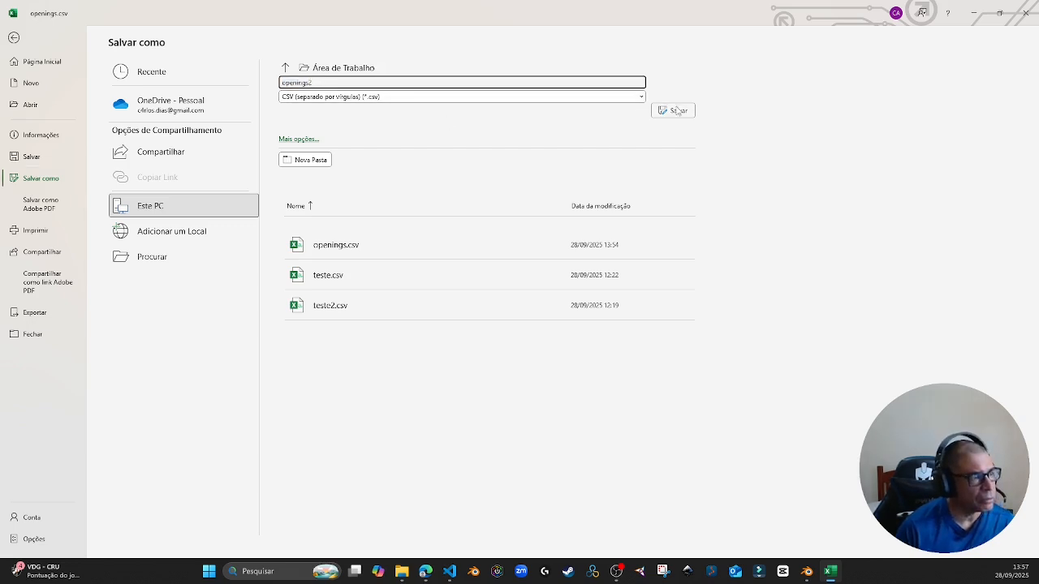
{"action": "left_click", "coordinate": [674, 110]}
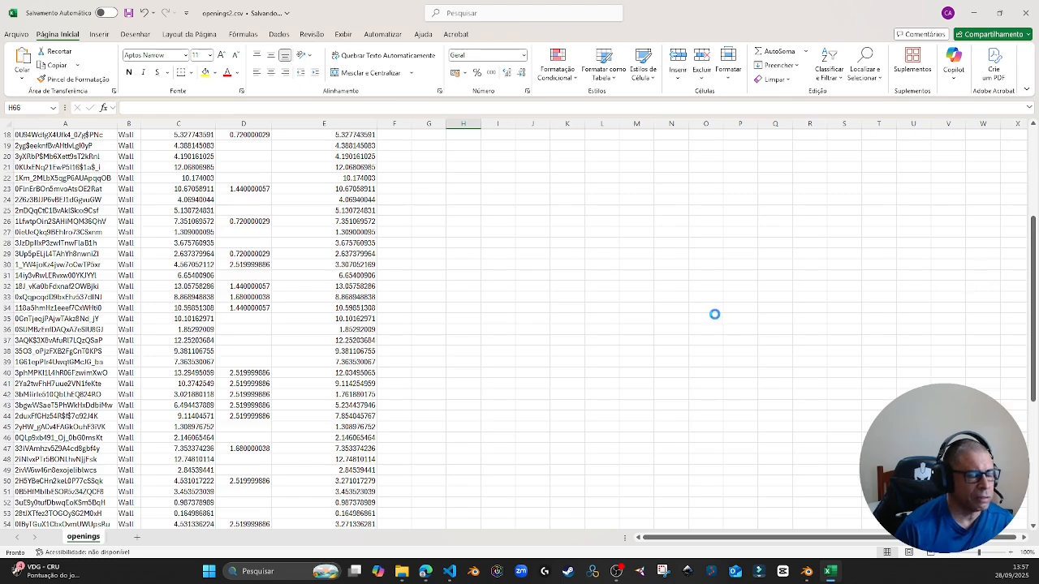
- Examine the formula in E3 and the Medicao prefix of the column header in E1
{"action": "scroll", "coordinate": [727, 401], "scroll_direction": "up", "scroll_amount": 4}
{"action": "scroll", "coordinate": [520, 348], "scroll_direction": "up", "scroll_amount": 2}
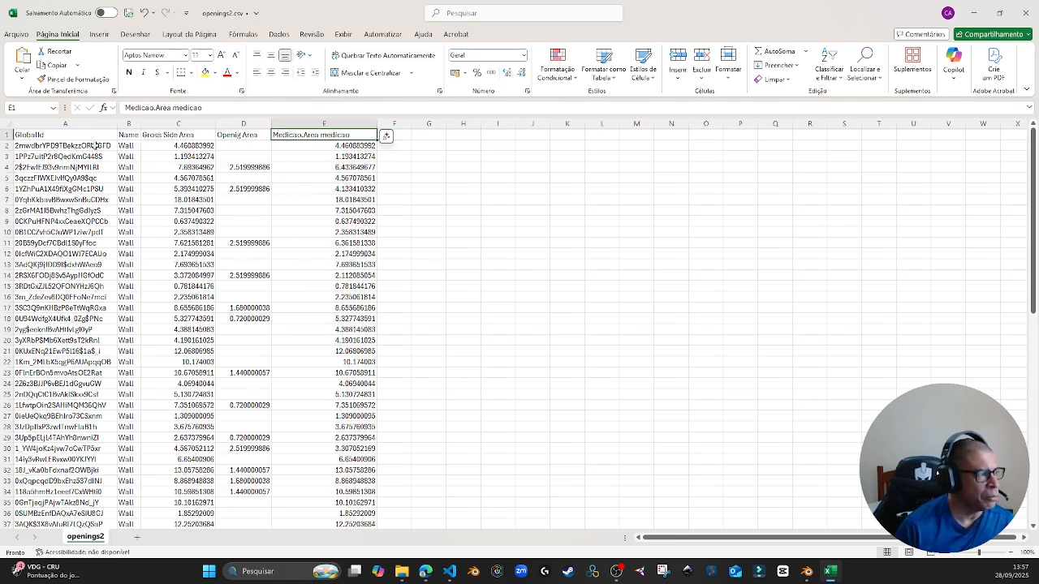
{"action": "left_click", "coordinate": [314, 156]}
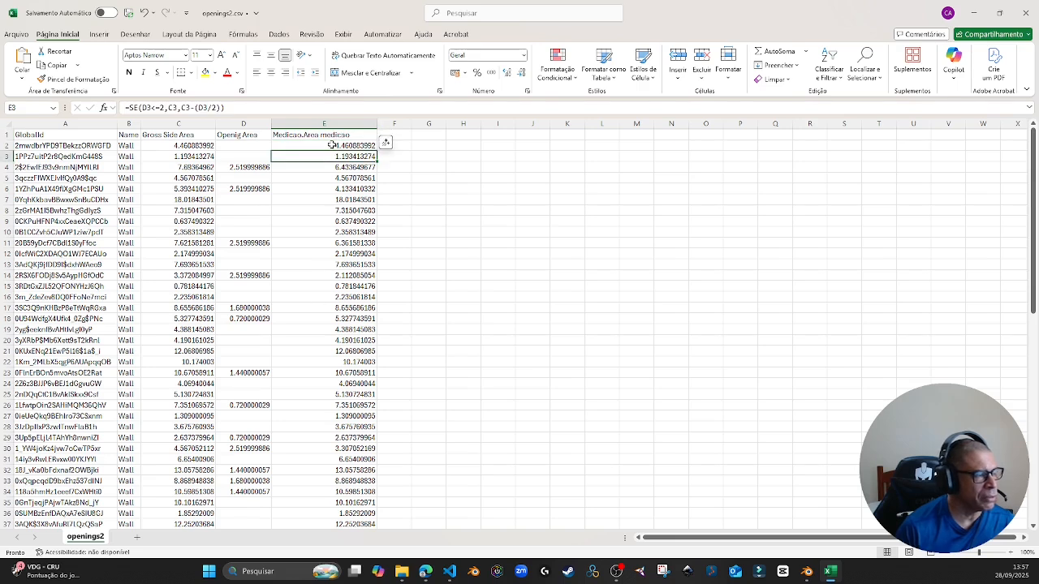
{"action": "left_click", "coordinate": [336, 134]}
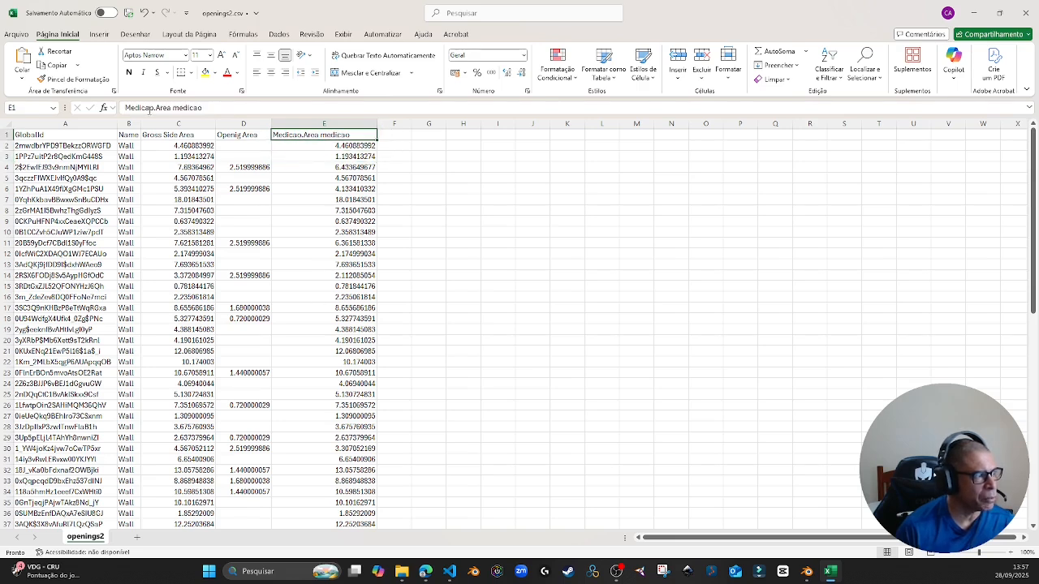
{"action": "left_click", "coordinate": [126, 107]}
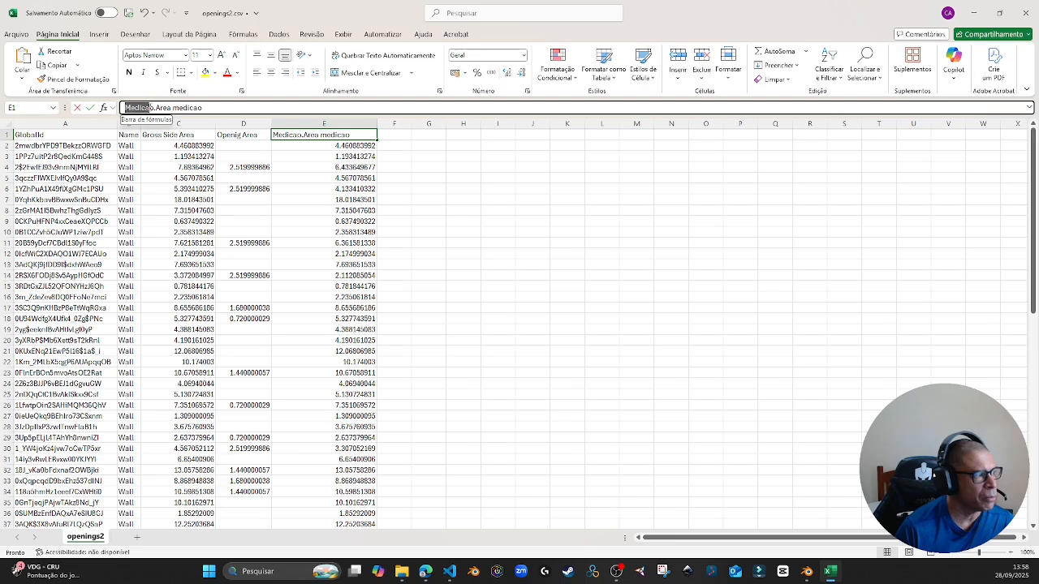
{"action": "left_click_drag", "start_coordinate": [151, 108], "coordinate": [151, 108]}
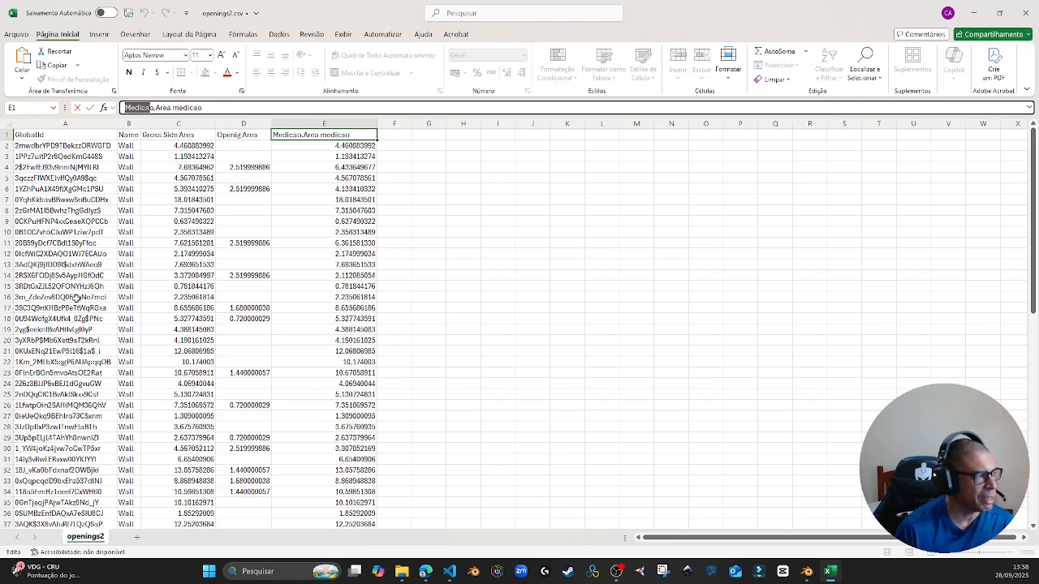
{"action": "left_click", "coordinate": [495, 263]}
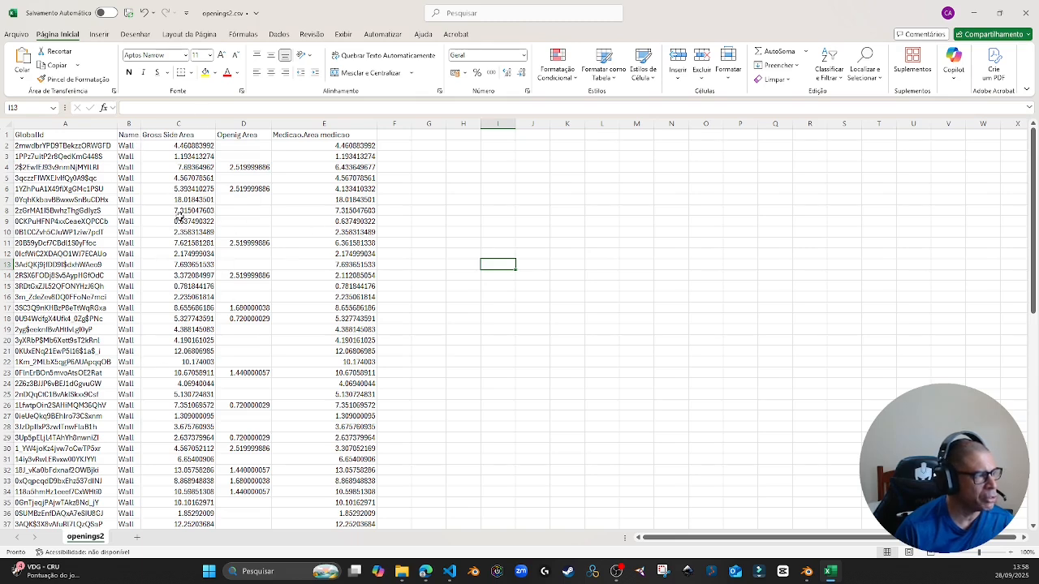
- Try deleting the Name, Gross Side Area and Openig Area columns, and undo the deletion
{"action": "left_click_drag", "start_coordinate": [129, 124], "coordinate": [246, 123]}
{"action": "right_click", "coordinate": [252, 126]}
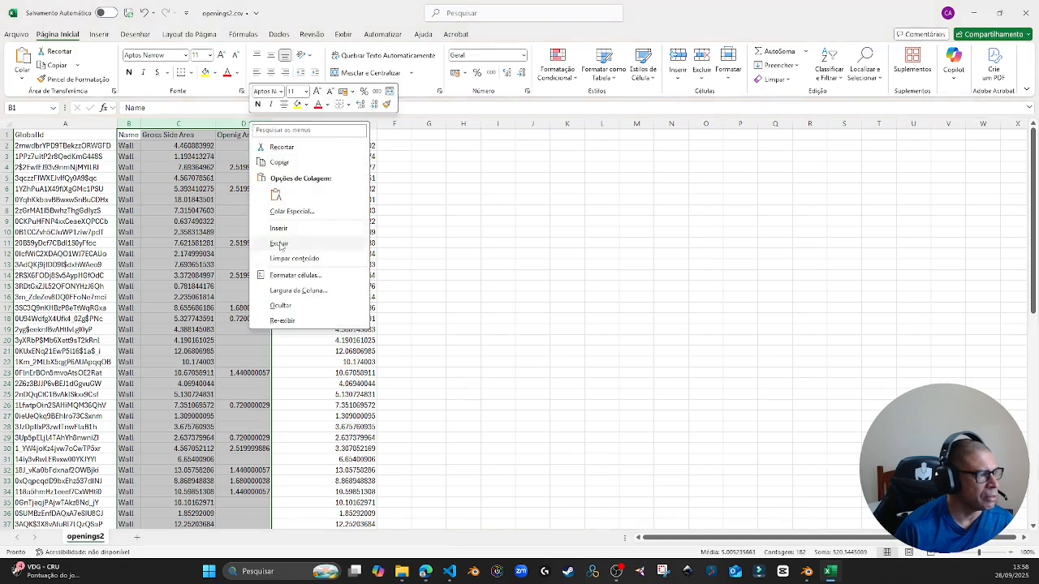
{"action": "left_click", "coordinate": [279, 244]}
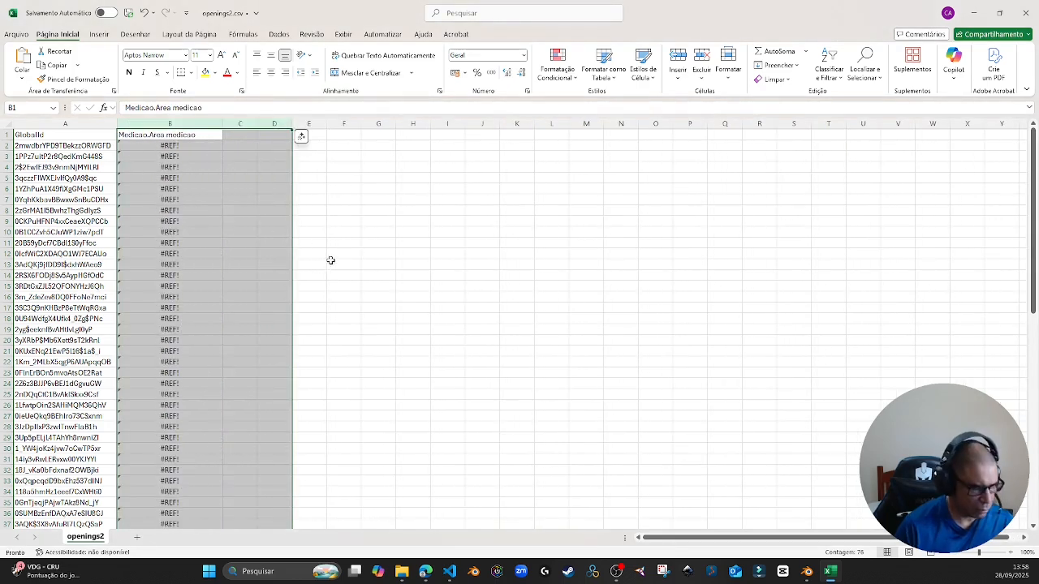
{"action": "key", "text": "ctrl+z"}
{"action": "left_click", "coordinate": [533, 296]}
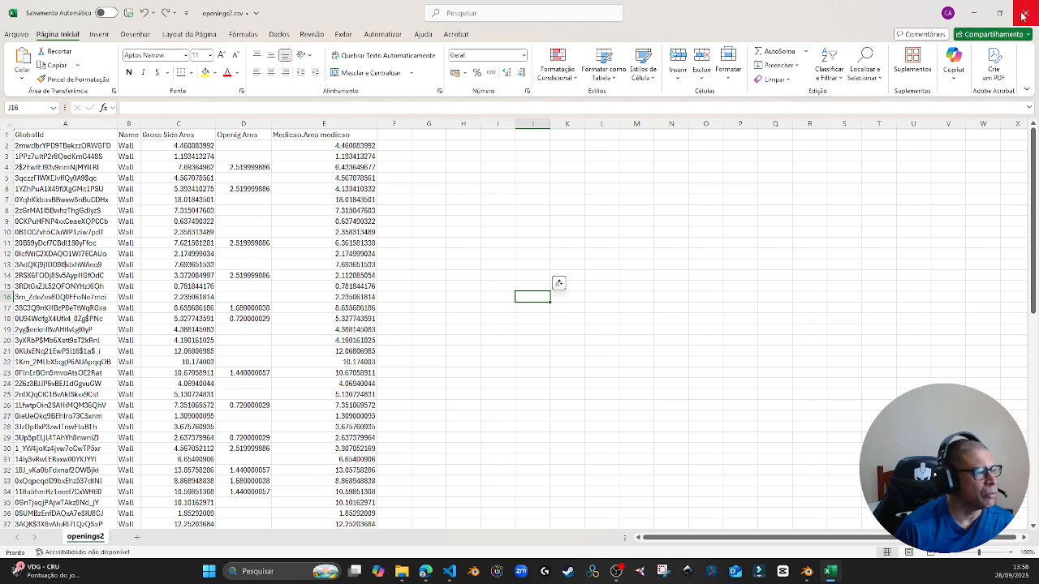
- Replace the formulas in E2:E76 of the Medicao.Area medicao column with their plain values
{"action": "left_click", "coordinate": [302, 145]}
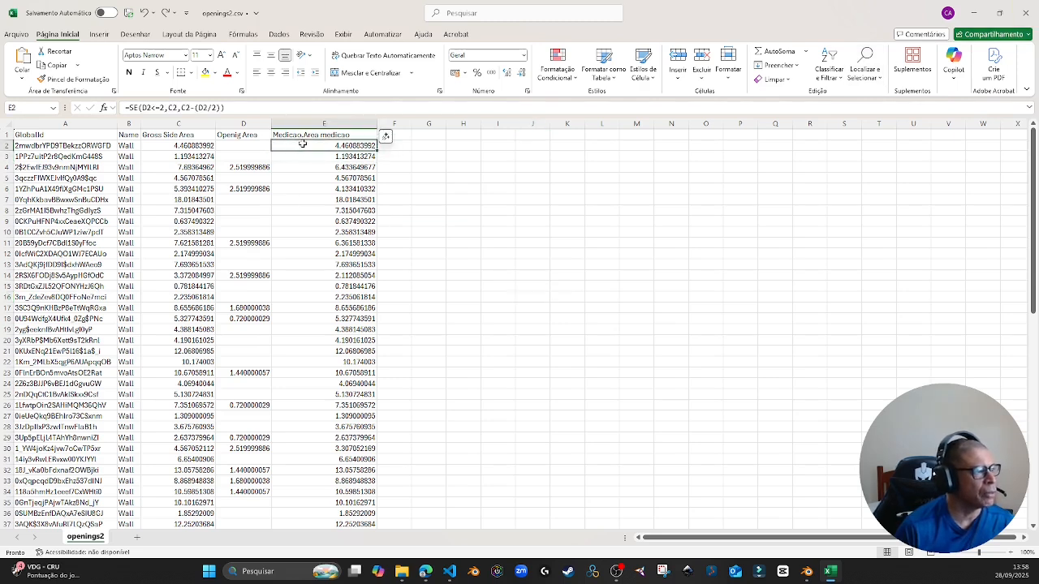
{"action": "left_click_drag", "start_coordinate": [302, 146], "coordinate": [341, 479]}
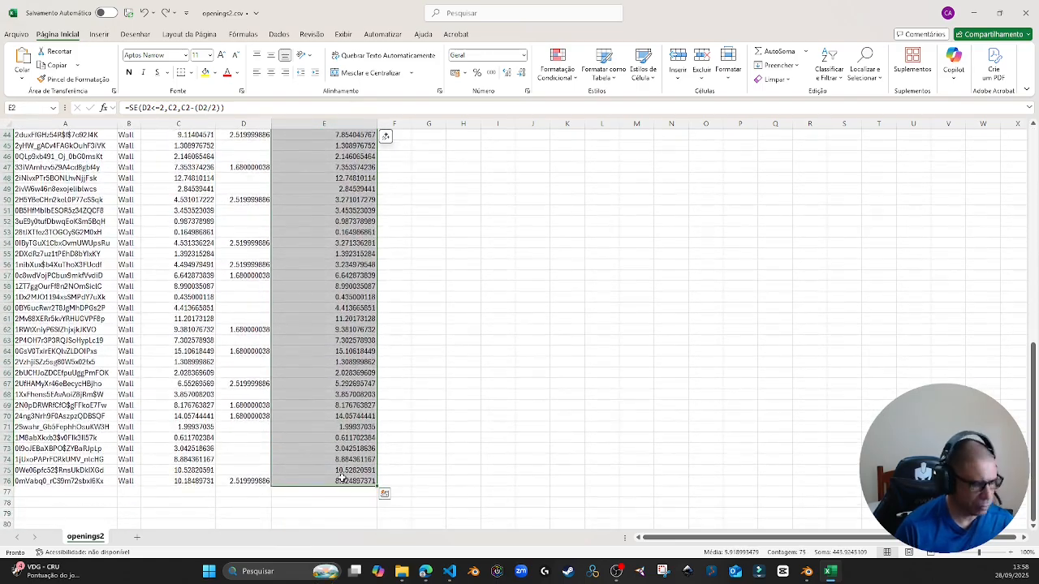
{"action": "key", "text": "ctrl+c"}
{"action": "scroll", "coordinate": [423, 398], "scroll_direction": "up", "scroll_amount": 14}
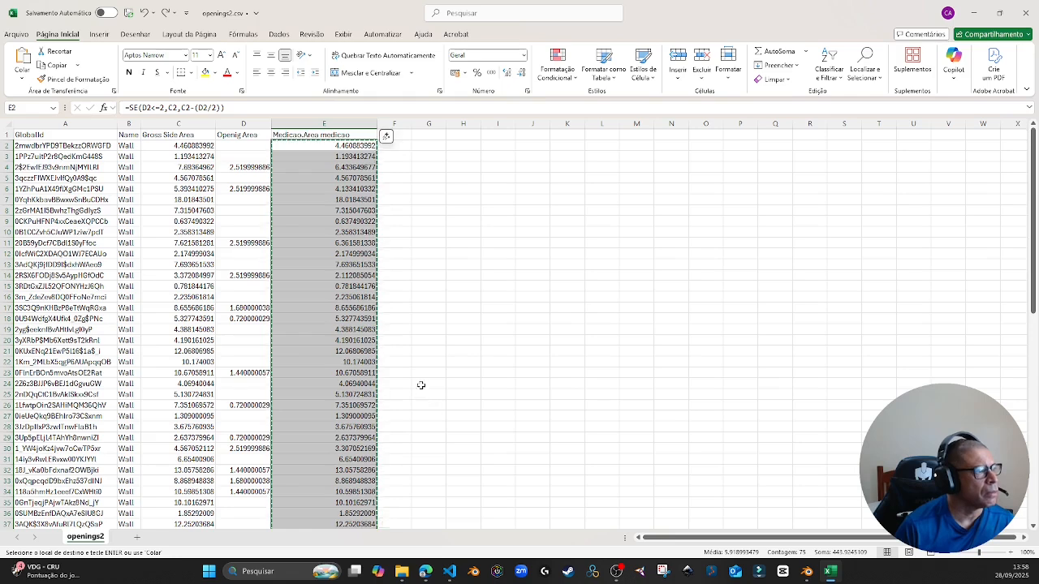
{"action": "left_click", "coordinate": [342, 146]}
{"action": "right_click", "coordinate": [342, 147]}
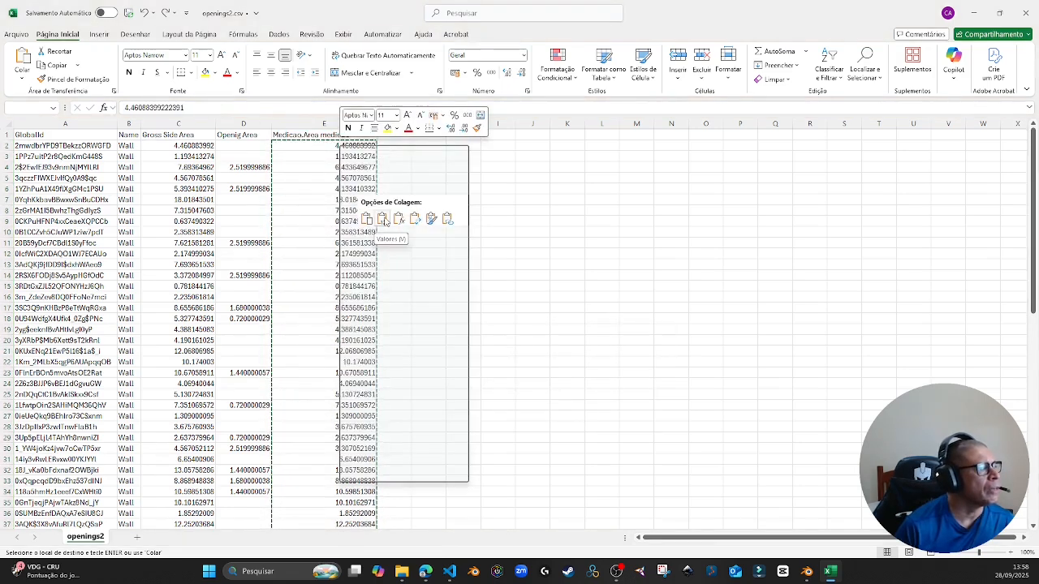
{"action": "left_click", "coordinate": [384, 221]}
{"action": "left_click", "coordinate": [451, 274]}
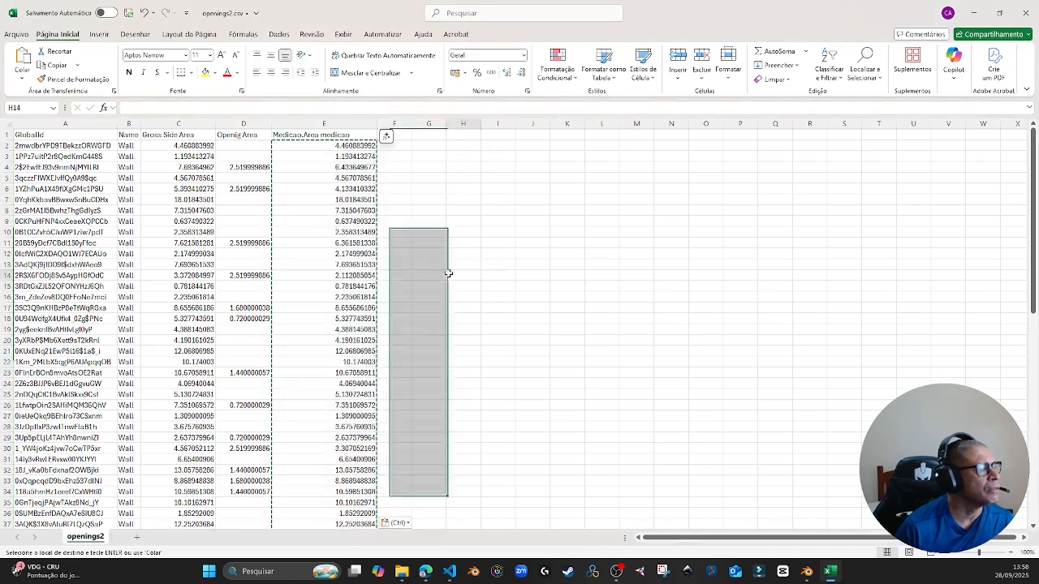
{"action": "key", "text": "Escape"}
{"action": "left_click", "coordinate": [362, 201]}
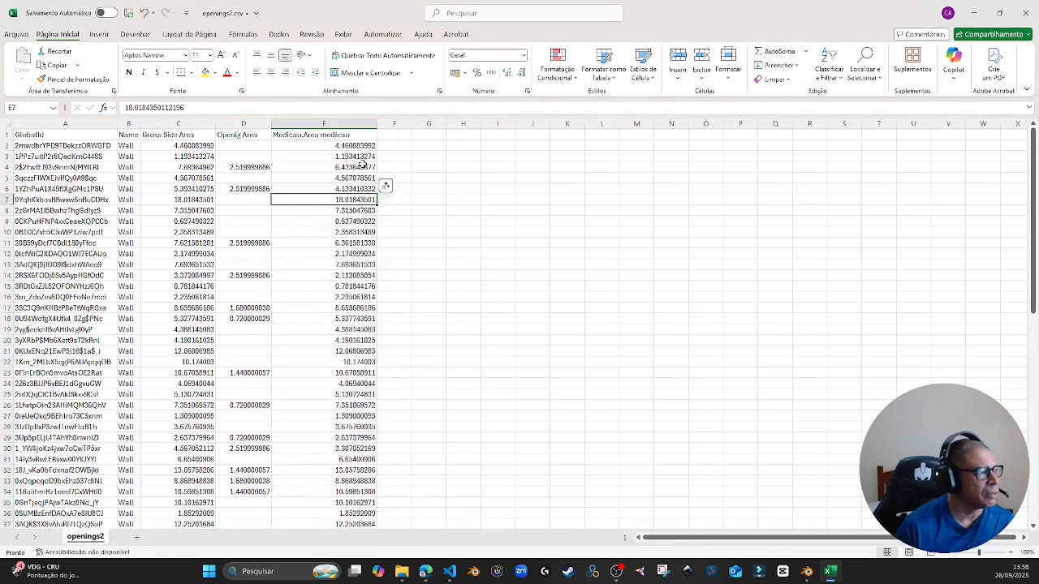
{"action": "left_click", "coordinate": [363, 166]}
- Delete the Name, Gross Side Area and Openig Area columns and narrow the remaining Medicao.Area medicao column
{"action": "left_click_drag", "start_coordinate": [186, 123], "coordinate": [267, 125]}
{"action": "left_click_drag", "start_coordinate": [132, 125], "coordinate": [248, 126]}
{"action": "right_click", "coordinate": [249, 128]}
{"action": "left_click", "coordinate": [280, 248]}
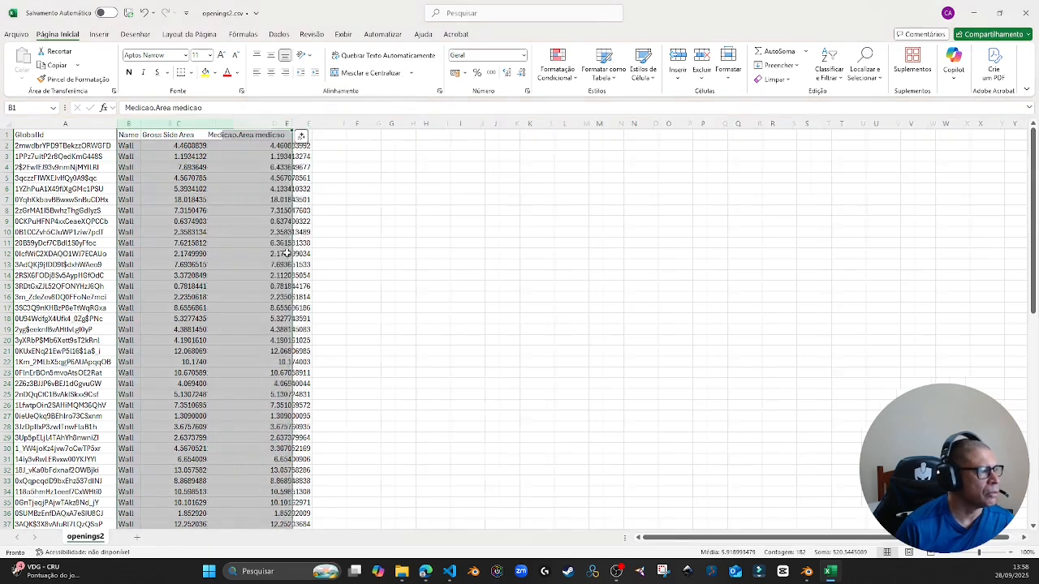
{"action": "left_click", "coordinate": [392, 282]}
{"action": "left_click_drag", "start_coordinate": [222, 123], "coordinate": [198, 122]}
{"action": "left_click_drag", "start_coordinate": [74, 146], "coordinate": [73, 448]}
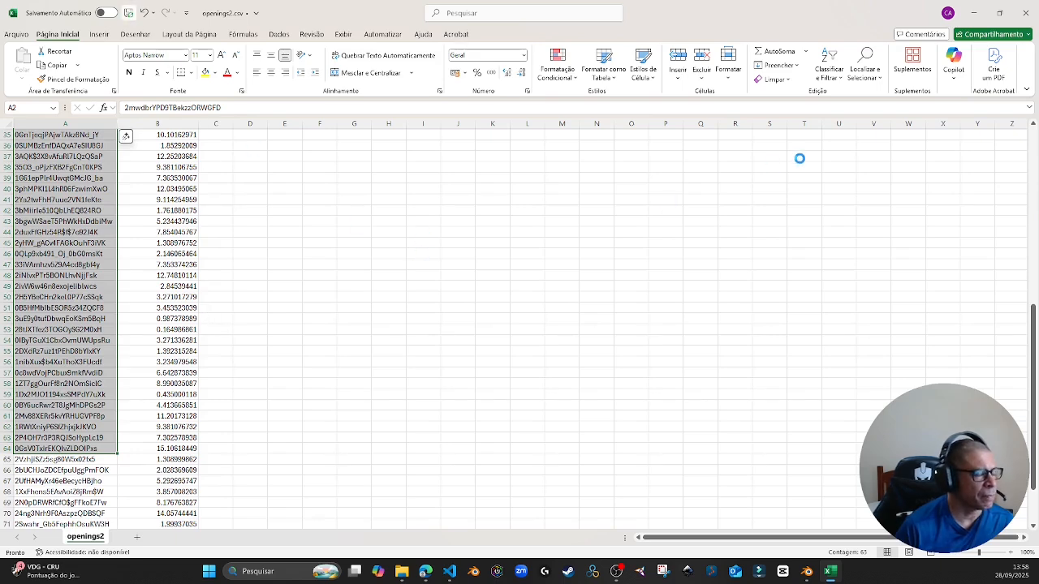
- Switch to Blender, widen the 3D viewport, and hide the displayed window opening and the viewport sidebar
{"action": "left_click", "coordinate": [974, 13]}
{"action": "left_click", "coordinate": [658, 83]}
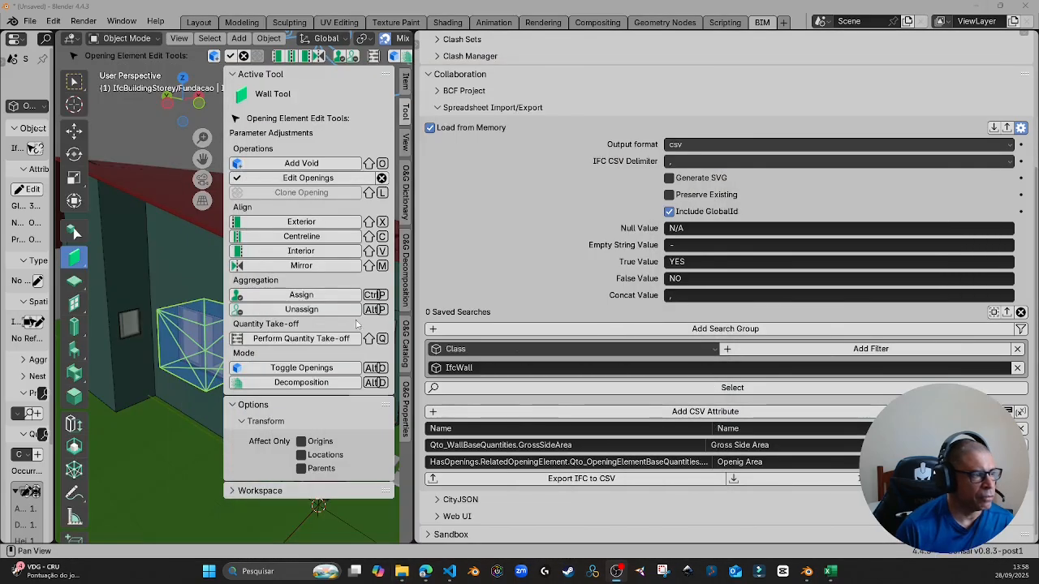
{"action": "left_click_drag", "start_coordinate": [414, 286], "coordinate": [605, 282]}
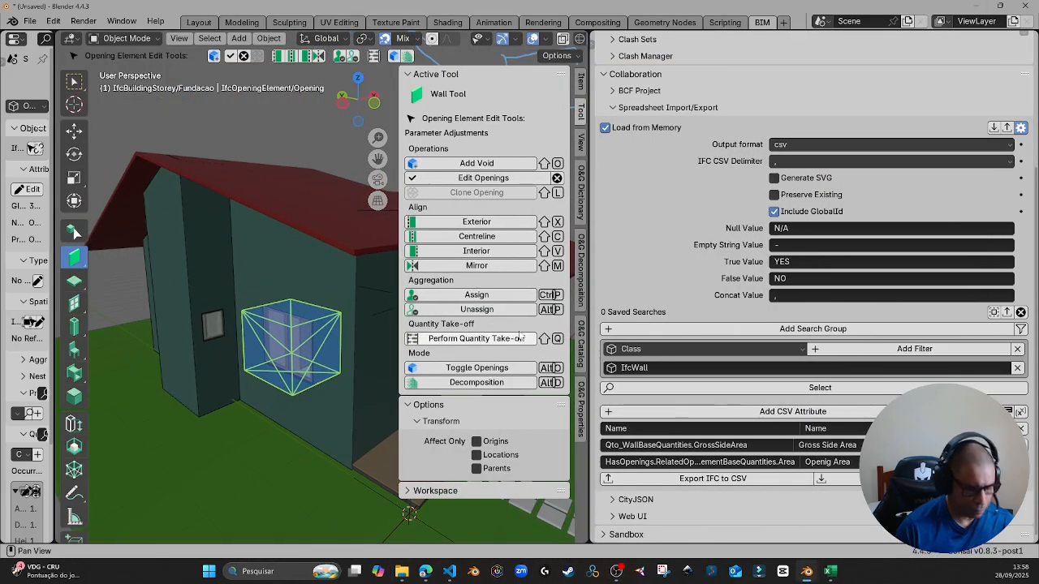
{"action": "left_click", "coordinate": [476, 367]}
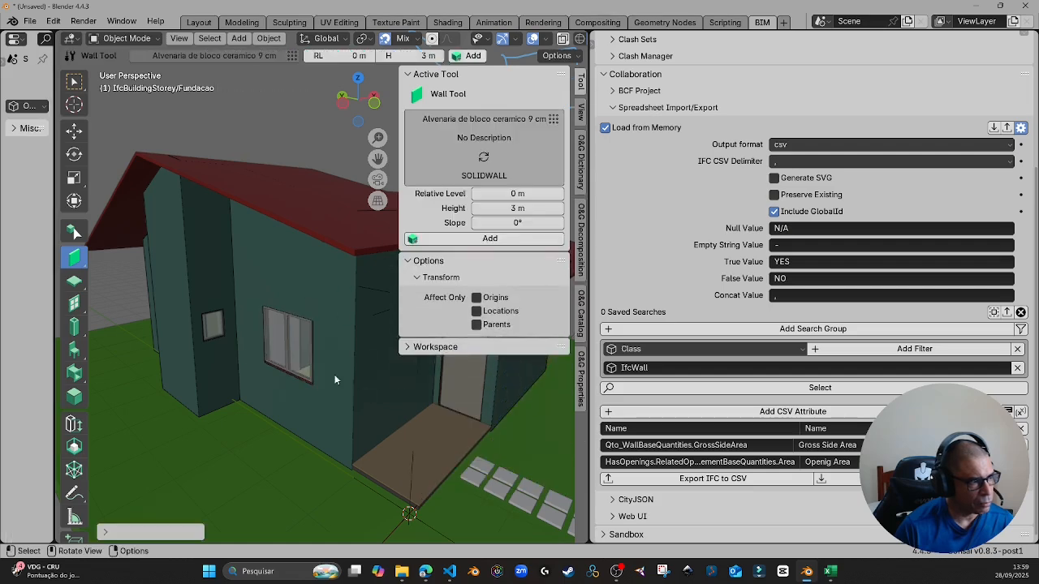
{"action": "key", "text": "n"}
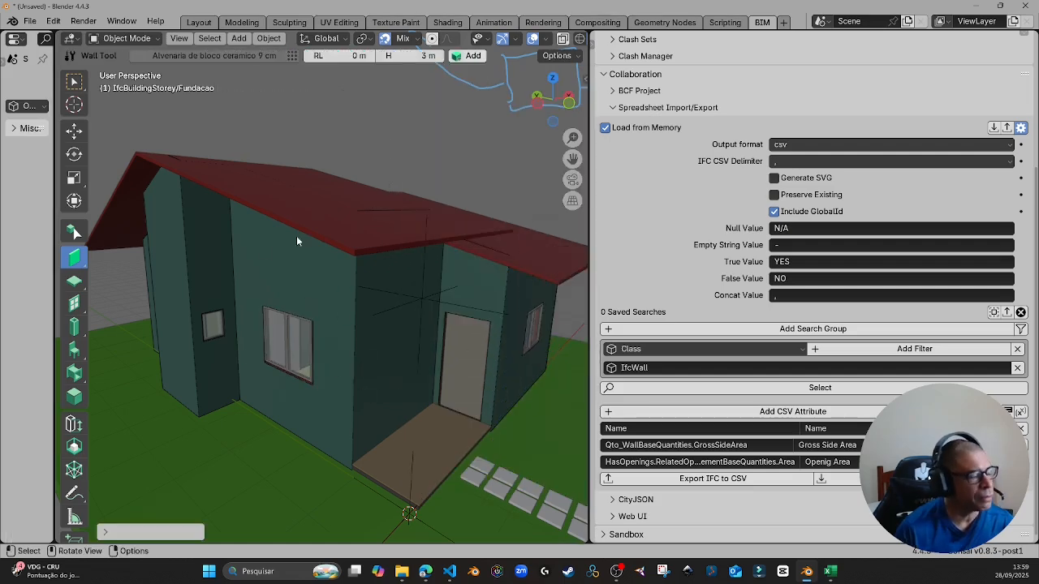
{"action": "middle_click_drag", "start_coordinate": [268, 335], "coordinate": [304, 329]}
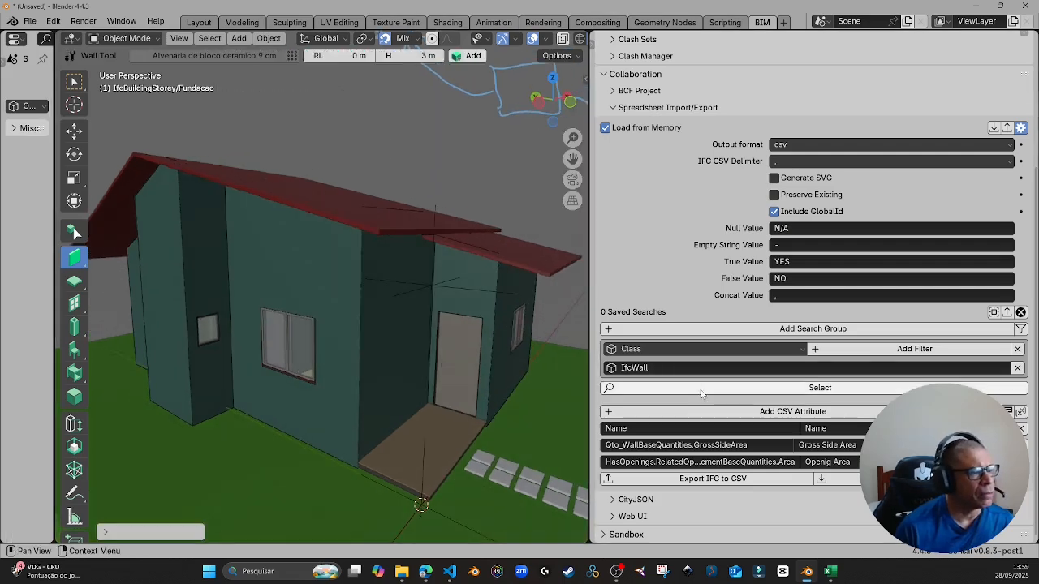
- Remove all CSV attributes and the IfcWall class filter from the Spreadsheet Import/Export settings
{"action": "scroll", "coordinate": [854, 542], "scroll_direction": "up", "scroll_amount": 1}
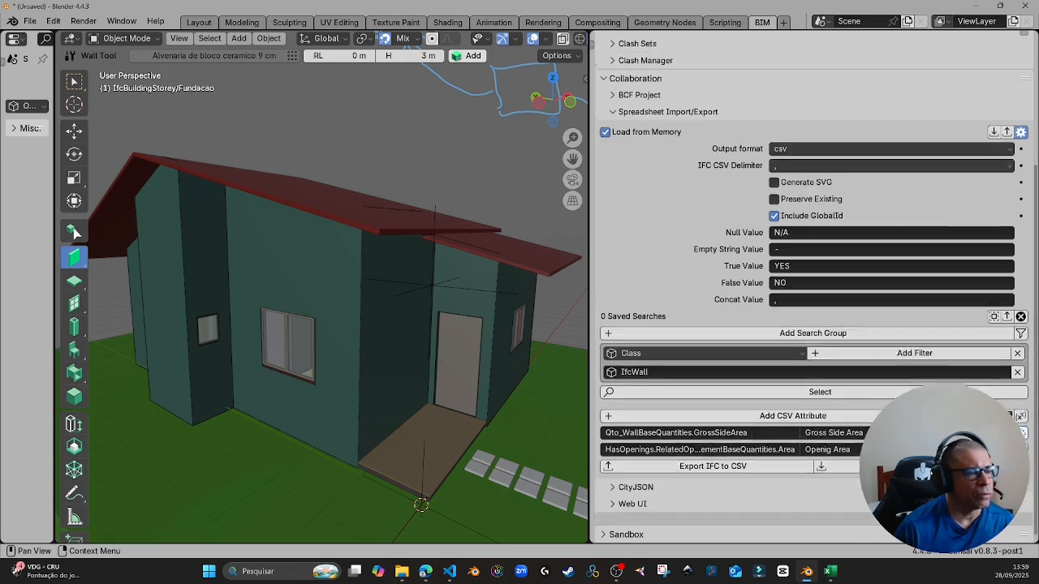
{"action": "left_click", "coordinate": [1021, 446]}
{"action": "left_click", "coordinate": [1020, 462]}
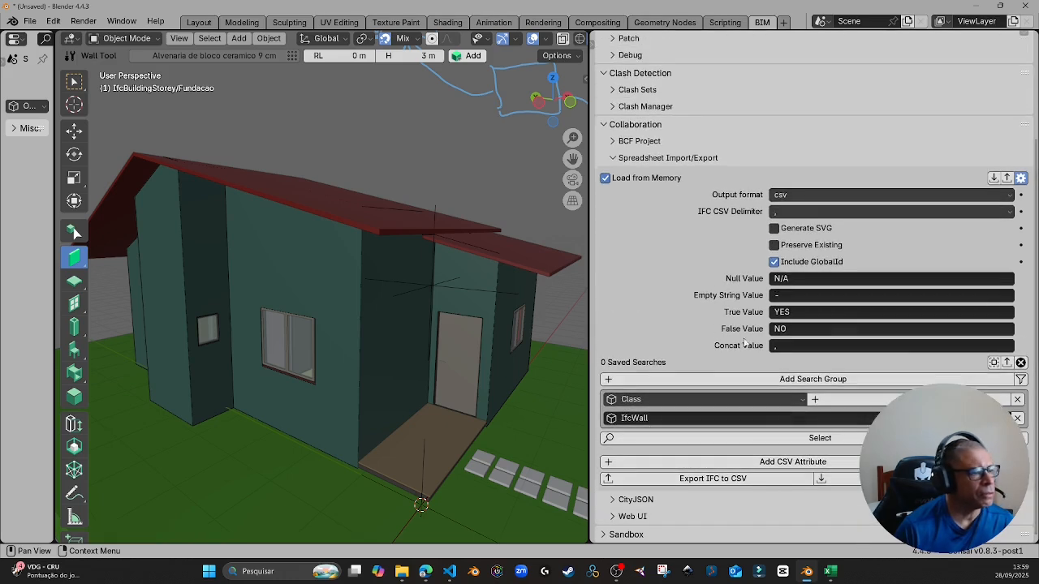
{"action": "left_click", "coordinate": [1017, 400]}
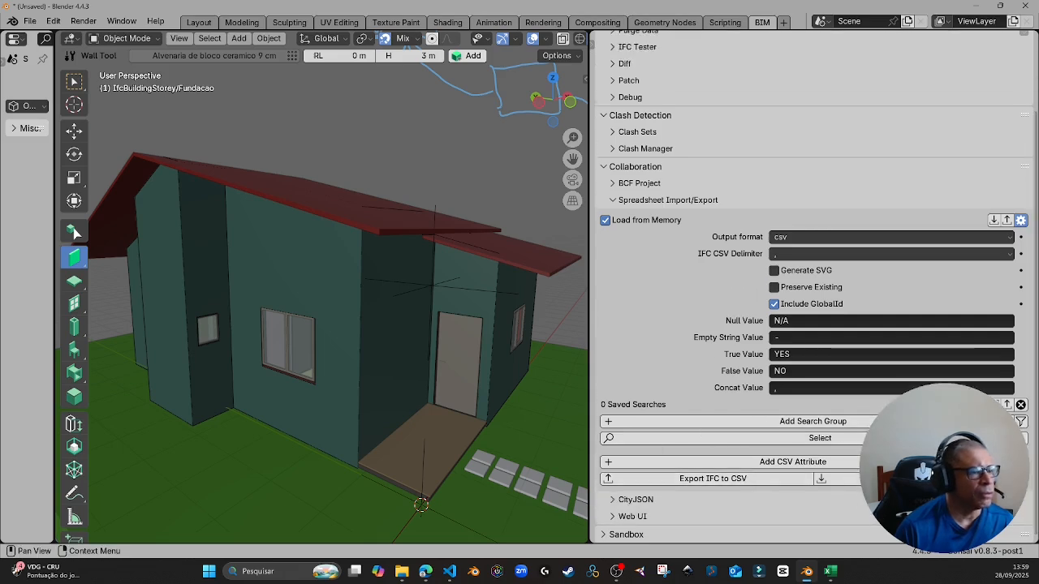
- Try to import openings2.csv from the Desktop folder into the IFC model
{"action": "left_click", "coordinate": [864, 479]}
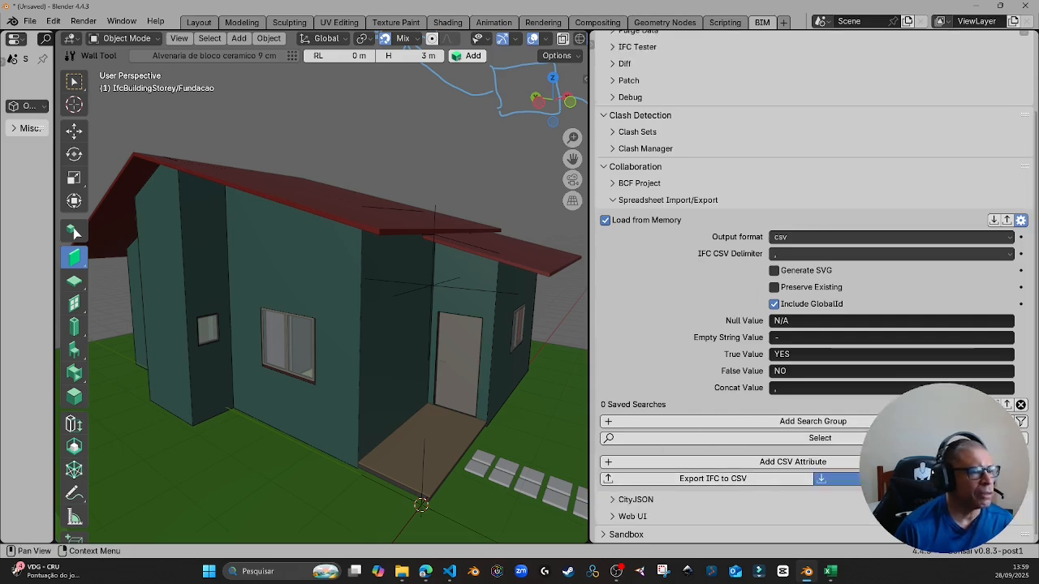
{"action": "left_click", "coordinate": [102, 113]}
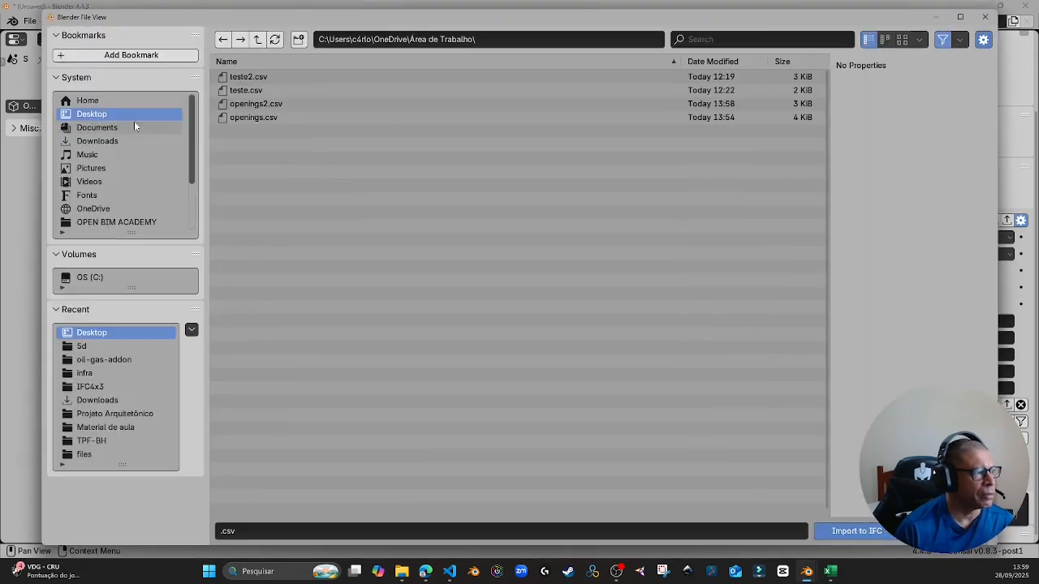
{"action": "left_click", "coordinate": [251, 104]}
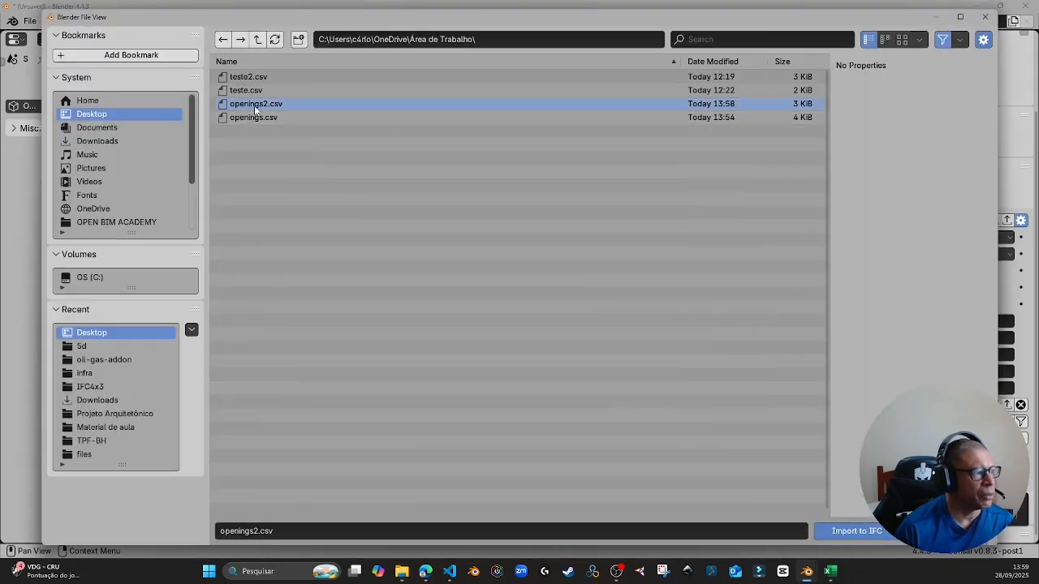
{"action": "left_click", "coordinate": [841, 529]}
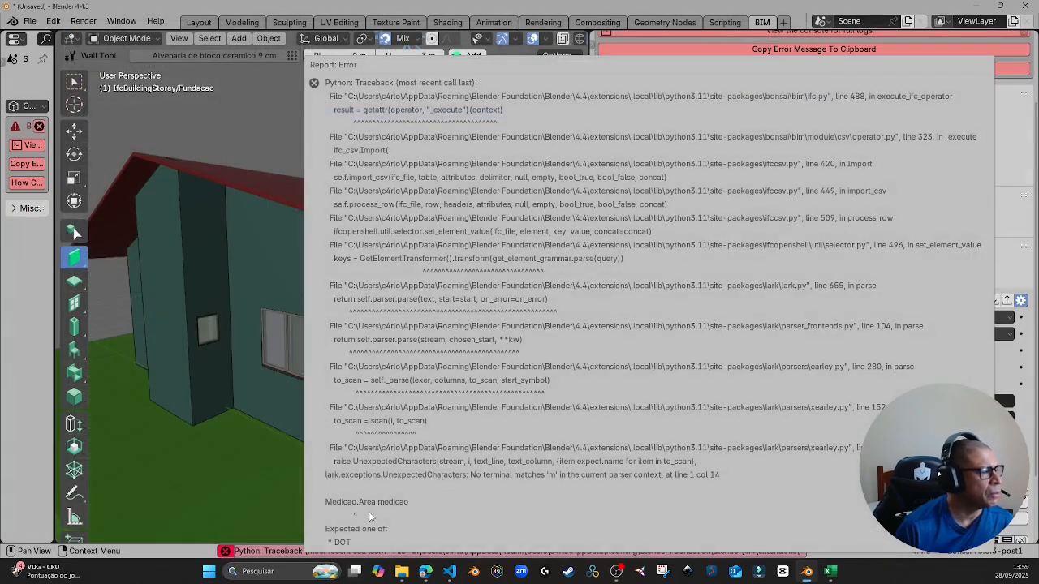
- Switch to Excel, rename the header in B1 to Medicao.Area_medicao, save openings2.csv and close it
{"action": "left_click", "coordinate": [829, 571]}
{"action": "scroll", "coordinate": [207, 236], "scroll_direction": "up", "scroll_amount": 11}
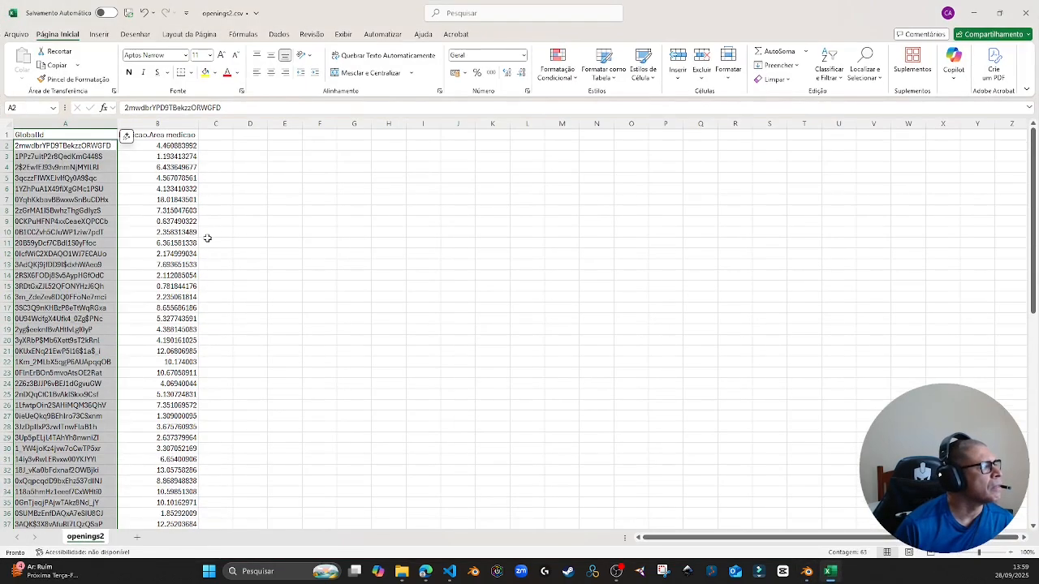
{"action": "left_click", "coordinate": [174, 134]}
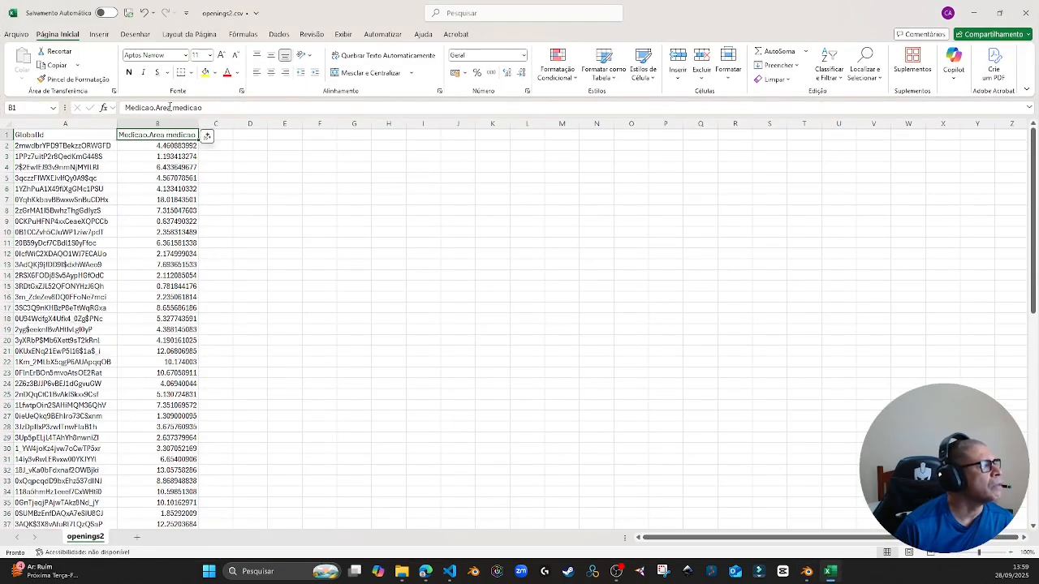
{"action": "left_click", "coordinate": [170, 107]}
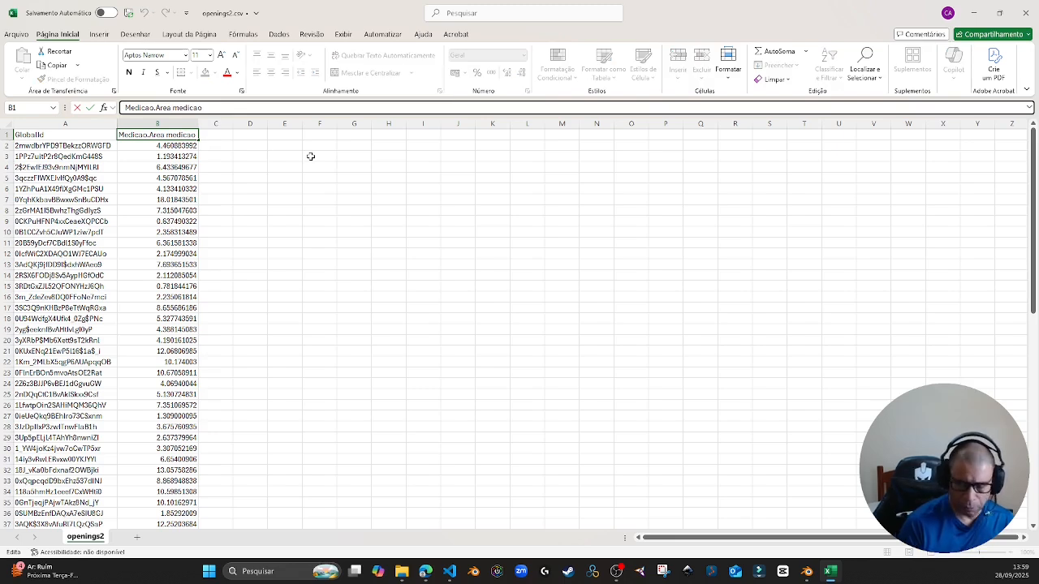
{"action": "key", "text": "Delete"}
{"action": "type", "text": "_"}
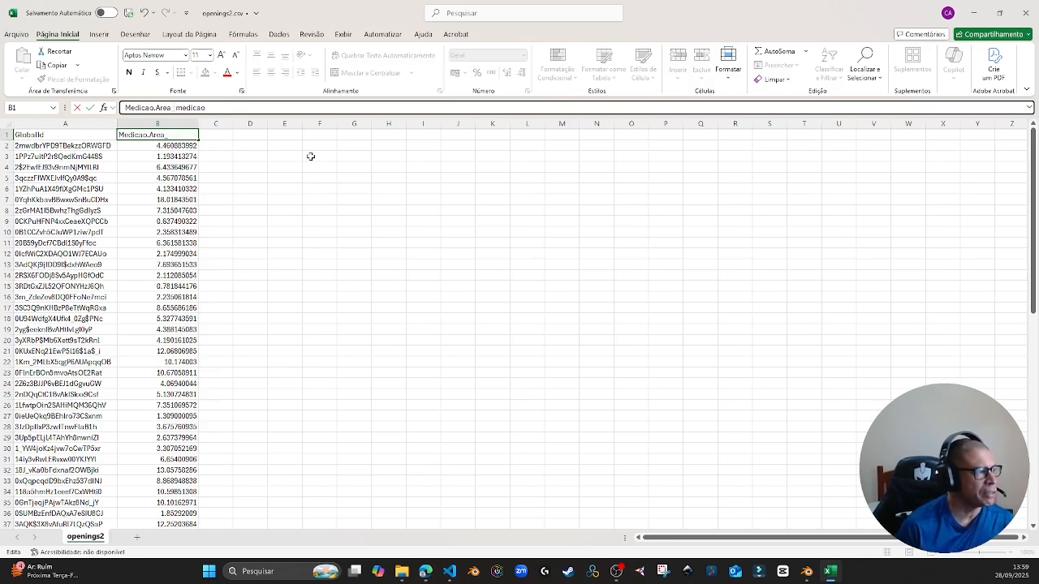
{"action": "left_click", "coordinate": [247, 231]}
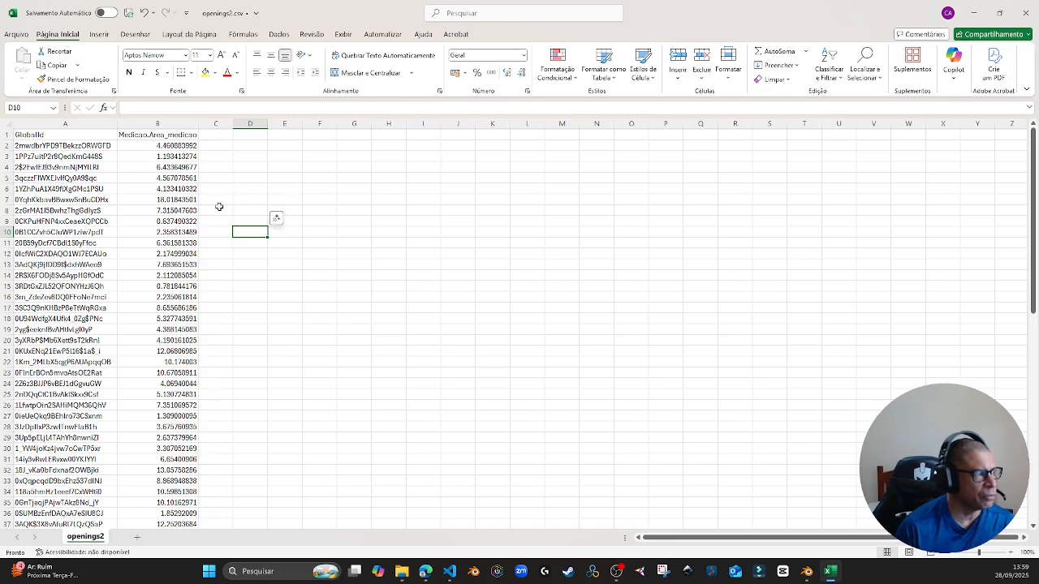
{"action": "left_click", "coordinate": [1026, 13]}
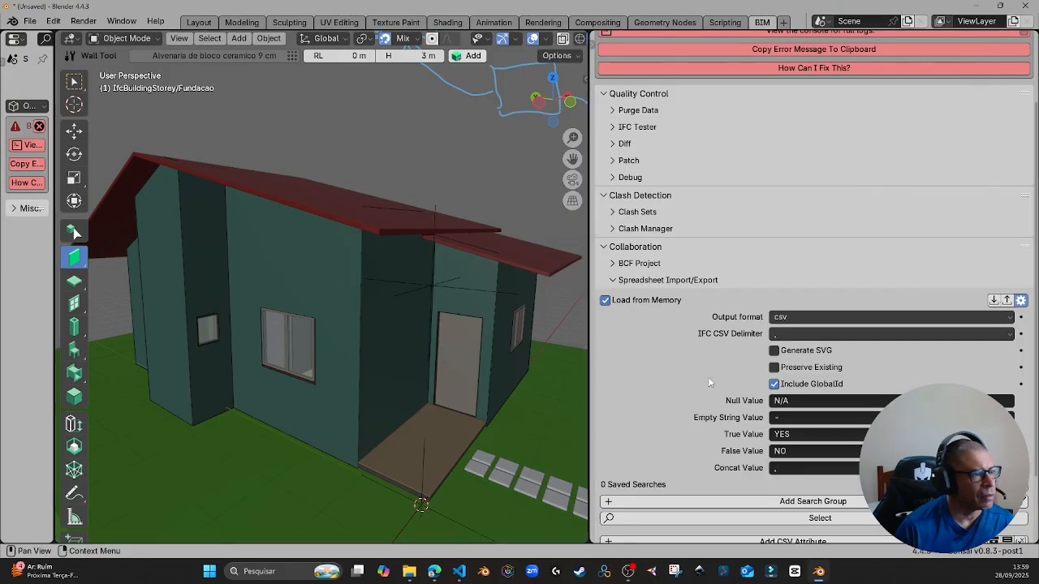
- Import the corrected openings2.csv from the Desktop folder into the IFC model in Blender
{"action": "scroll", "coordinate": [848, 487], "scroll_direction": "down", "scroll_amount": 2}
{"action": "left_click", "coordinate": [836, 479]}
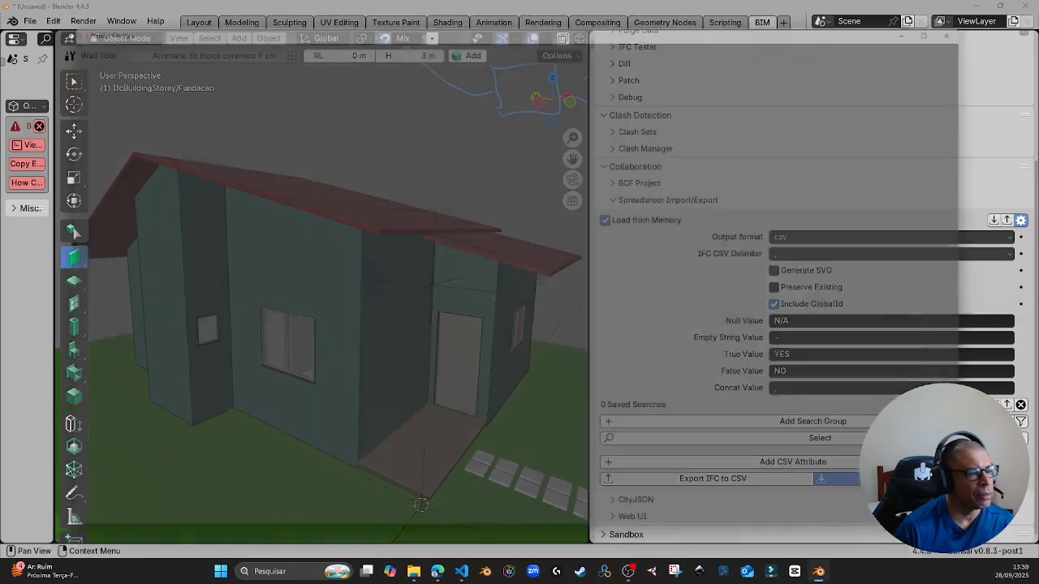
{"action": "left_click", "coordinate": [116, 115]}
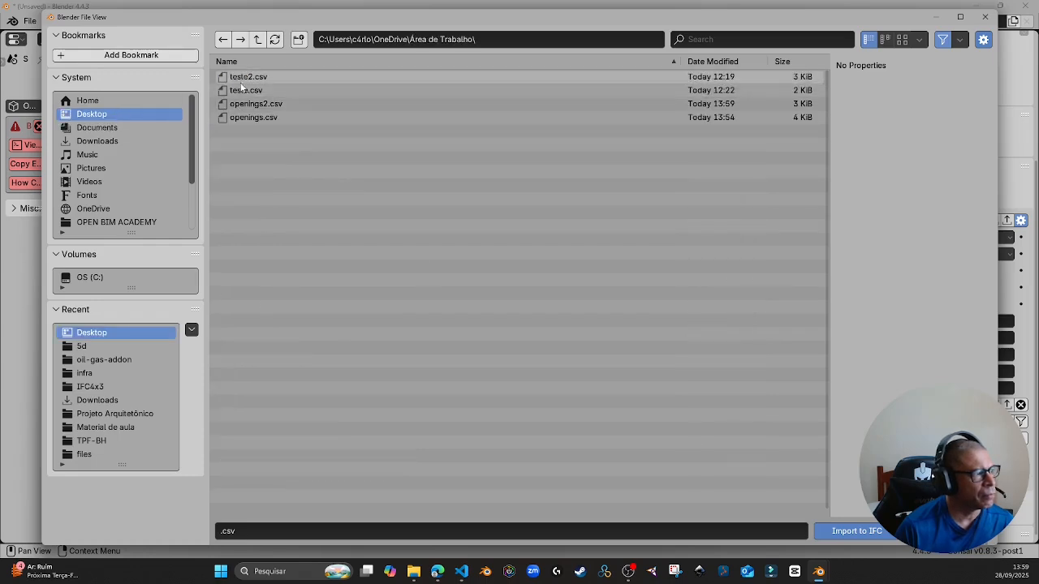
{"action": "left_click", "coordinate": [254, 104]}
{"action": "left_click", "coordinate": [854, 531]}
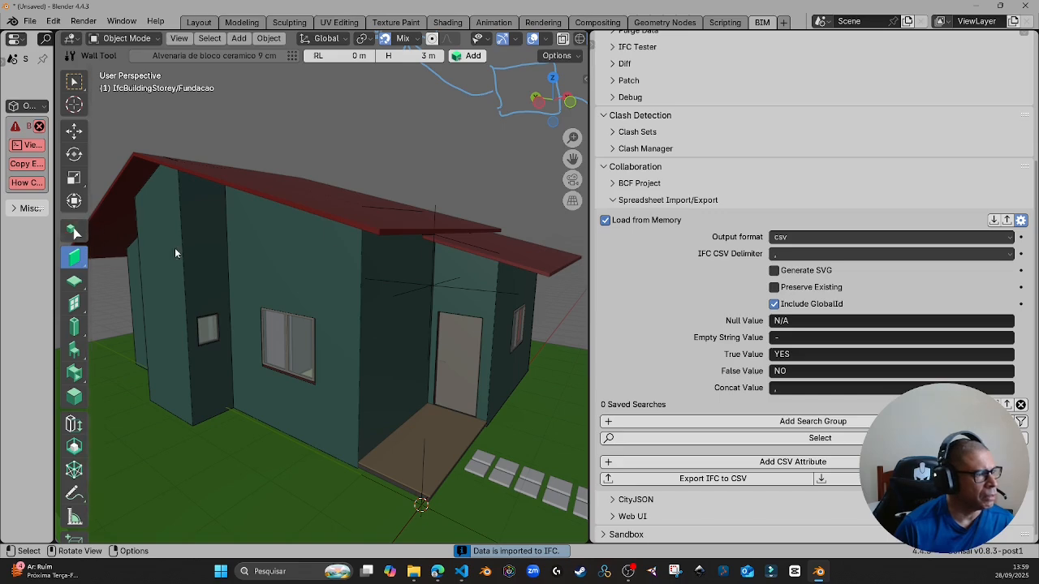
- Show the Object Information properties, dismiss the Bonsai error report, and widen the 3D viewport
{"action": "scroll", "coordinate": [711, 292], "scroll_direction": "up", "scroll_amount": 5}
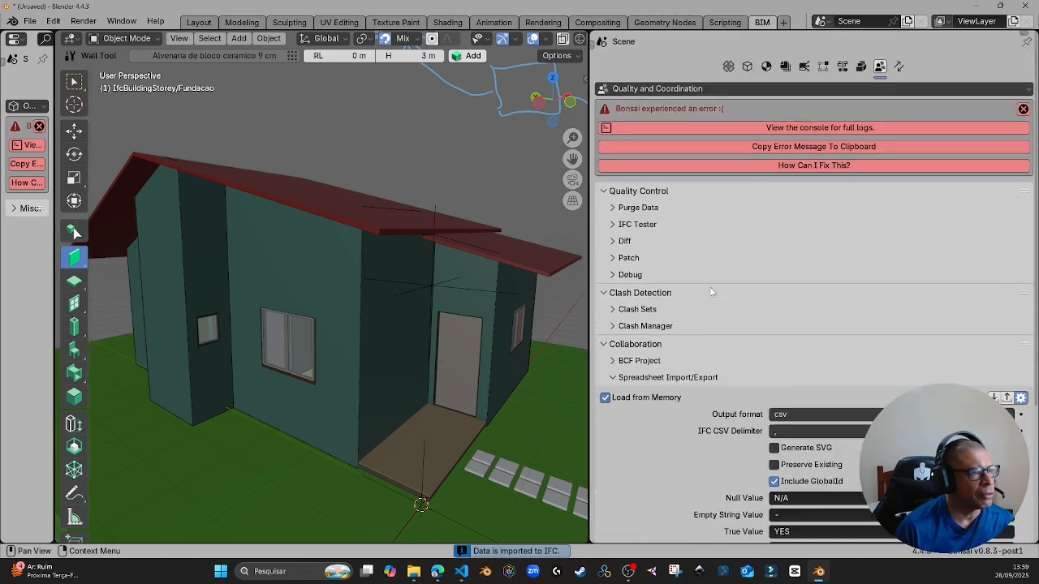
{"action": "left_click", "coordinate": [747, 67]}
{"action": "left_click", "coordinate": [1024, 109]}
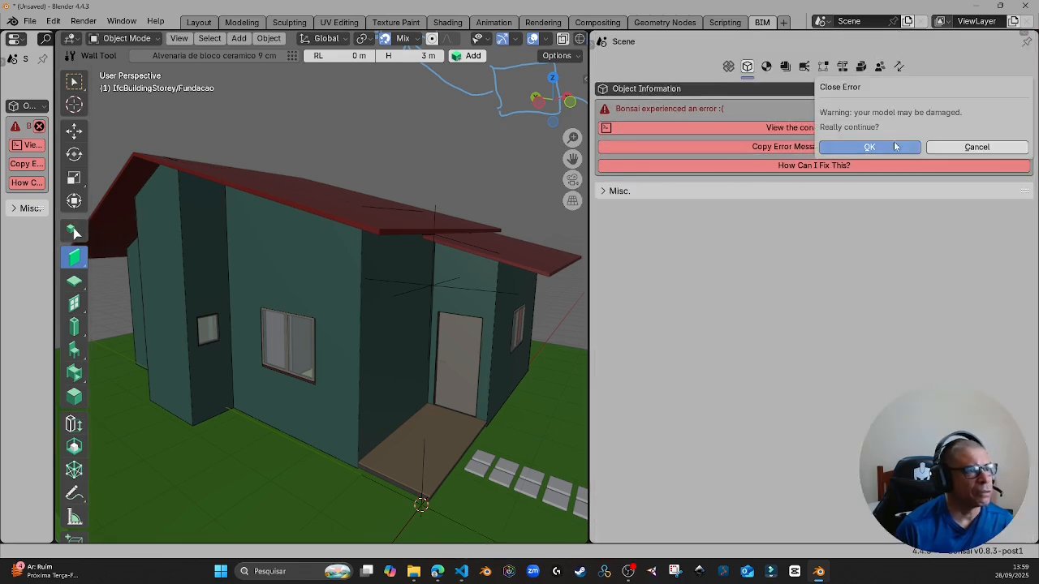
{"action": "left_click", "coordinate": [893, 147]}
{"action": "left_click_drag", "start_coordinate": [589, 216], "coordinate": [759, 266]}
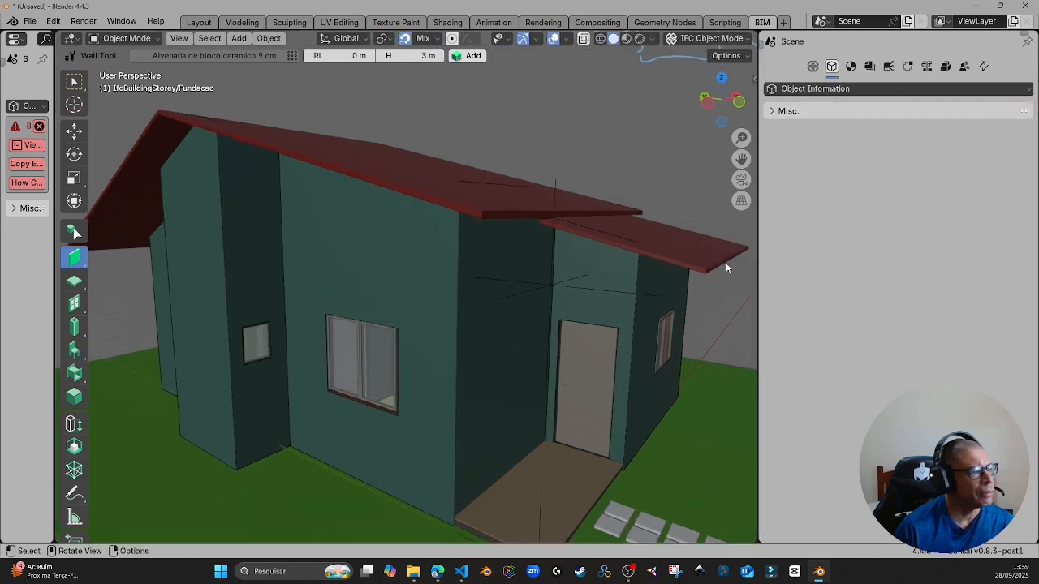
- Inspect the Medicao property set and its Area_medicao on the window wall, the front door wall and the wall between them
{"action": "left_click", "coordinate": [371, 250]}
{"action": "scroll", "coordinate": [830, 375], "scroll_direction": "down", "scroll_amount": 10}
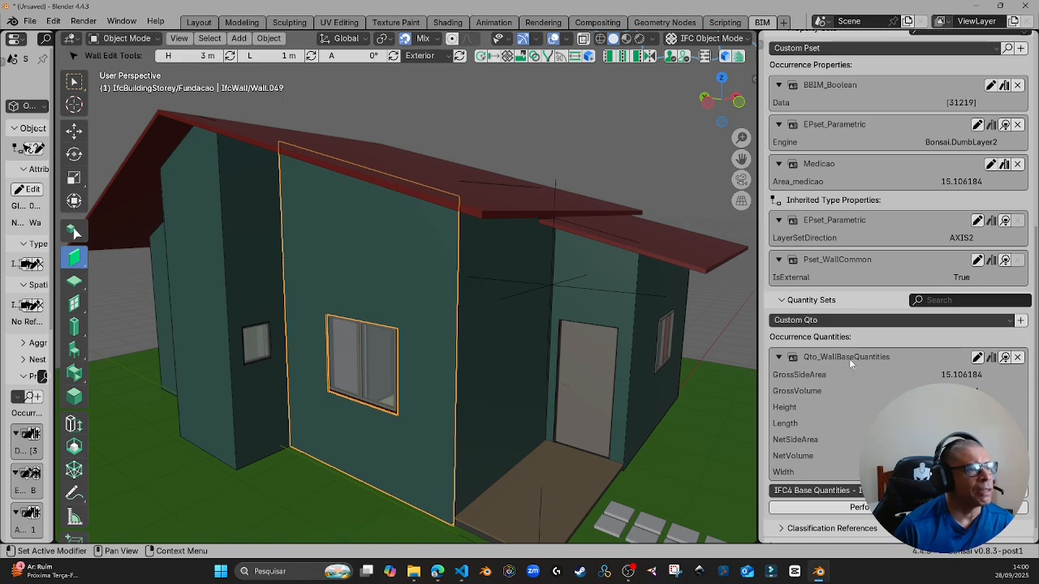
{"action": "scroll", "coordinate": [824, 203], "scroll_direction": "up", "scroll_amount": 3}
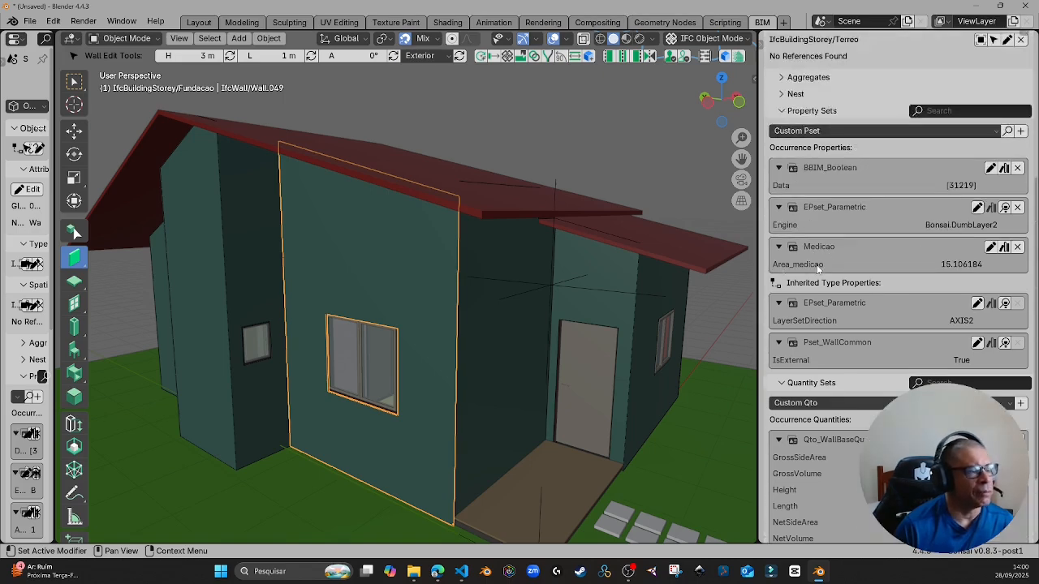
{"action": "middle_click_drag", "start_coordinate": [437, 321], "coordinate": [424, 301]}
{"action": "left_click", "coordinate": [636, 305]}
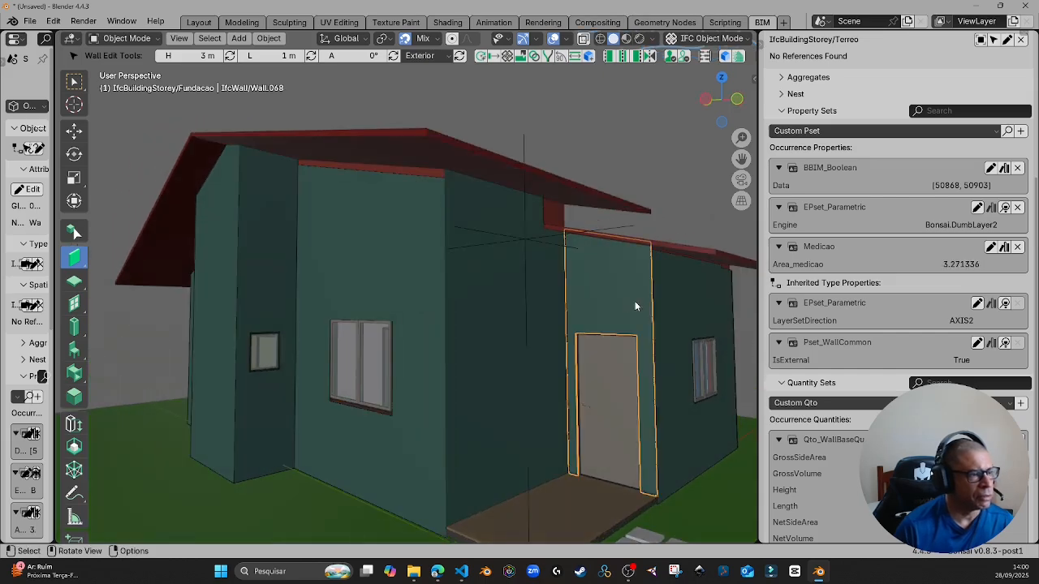
{"action": "left_click", "coordinate": [517, 287]}
{"action": "middle_click_drag", "start_coordinate": [617, 293], "coordinate": [568, 297]}
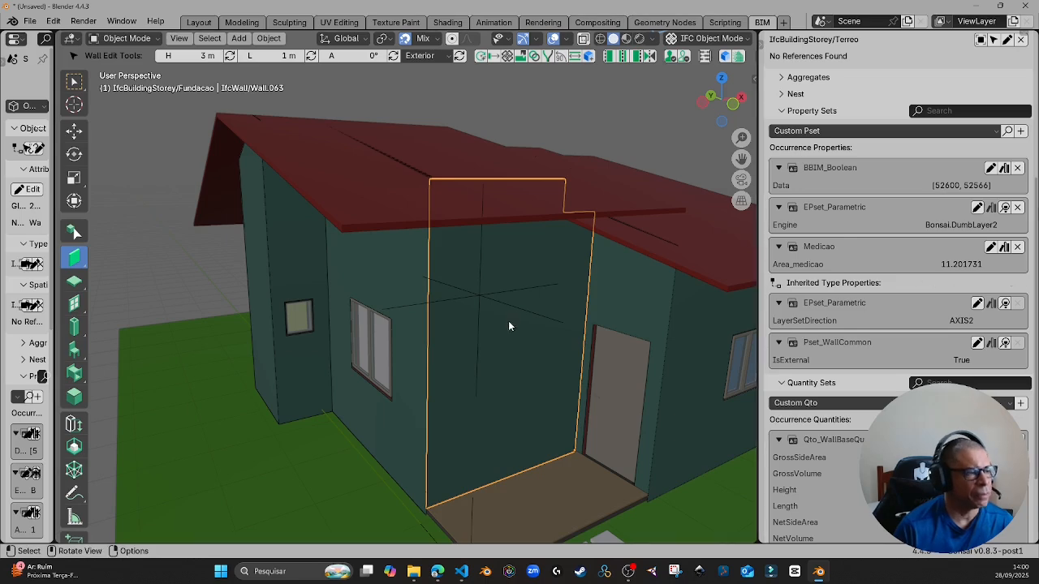
- Erase the blue annotation sketch above the house and return to the Explore tool
{"action": "scroll", "coordinate": [513, 317], "scroll_direction": "down", "scroll_amount": 6}
{"action": "middle_click_drag", "start_coordinate": [513, 316], "coordinate": [544, 337]}
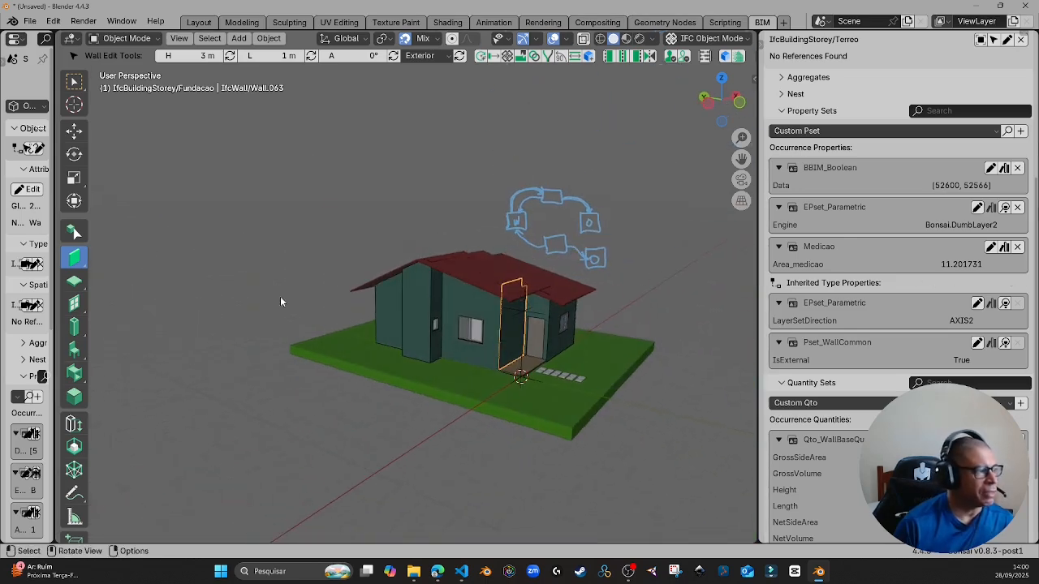
{"action": "left_click", "coordinate": [74, 493]}
{"action": "left_click", "coordinate": [99, 488]}
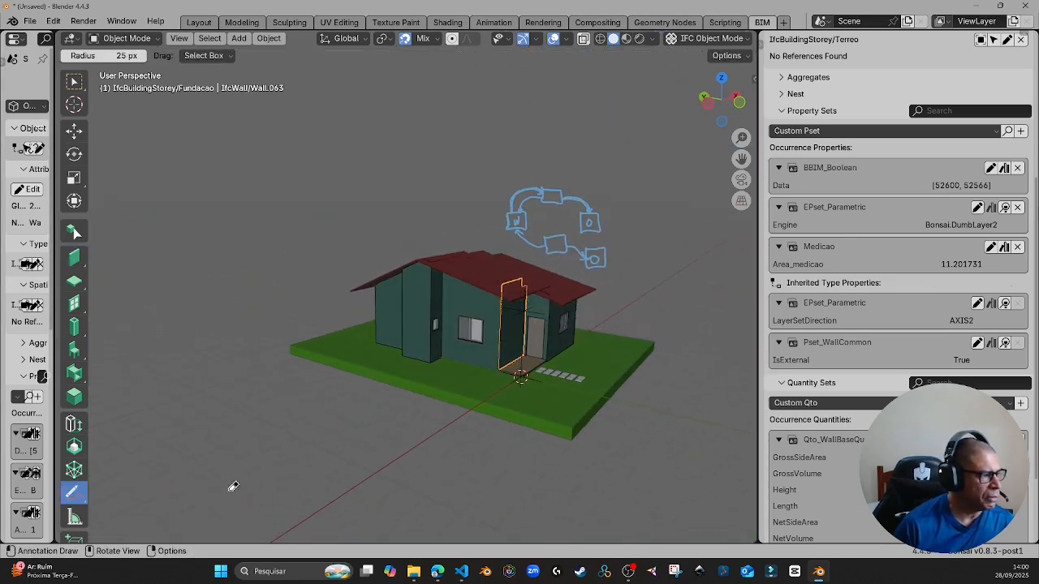
{"action": "mouse_move", "coordinate": [600, 198]}
{"action": "left_mouse_down"}
{"action": "mouse_move", "coordinate": [489, 235]}
{"action": "mouse_move", "coordinate": [543, 234]}
{"action": "mouse_move", "coordinate": [625, 258]}
{"action": "left_mouse_up"}
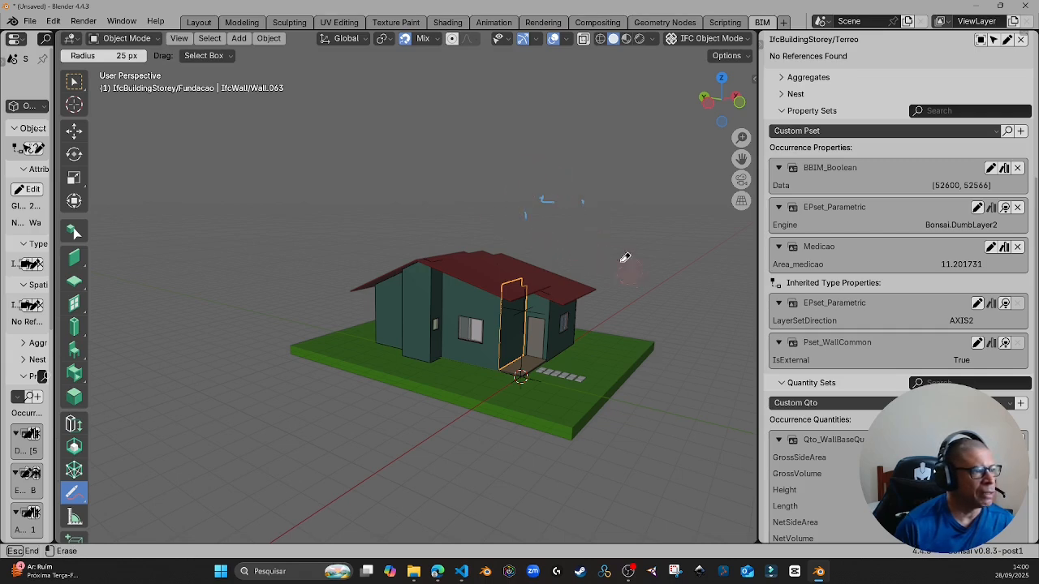
{"action": "left_click_drag", "start_coordinate": [591, 203], "coordinate": [608, 196]}
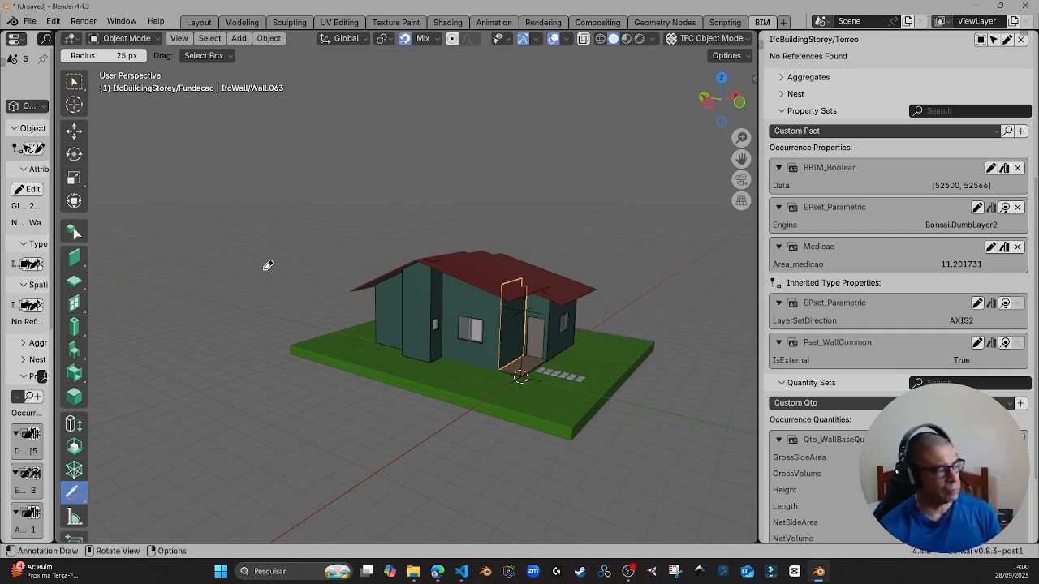
{"action": "left_click", "coordinate": [74, 232]}
{"action": "left_click_drag", "start_coordinate": [533, 327], "coordinate": [537, 327]}
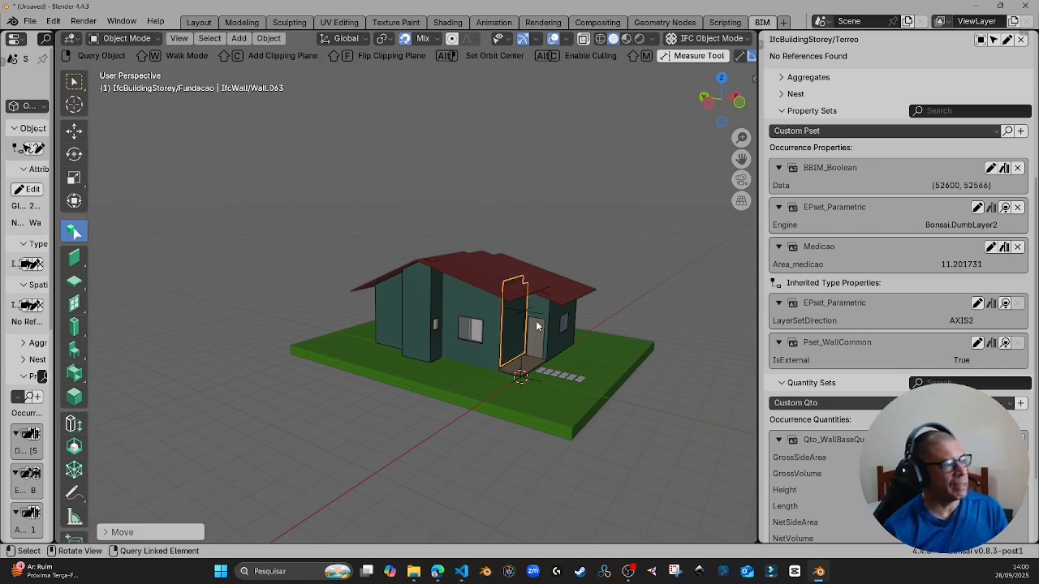
{"action": "key", "text": "ctrl+z"}
{"action": "key", "text": "ctrl+z"}
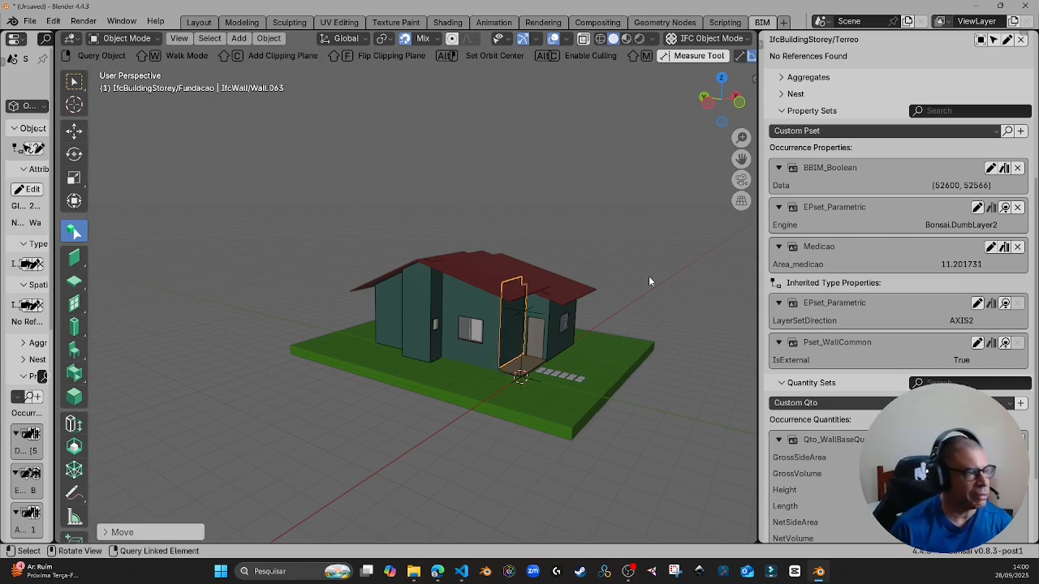
{"action": "left_click", "coordinate": [636, 365]}
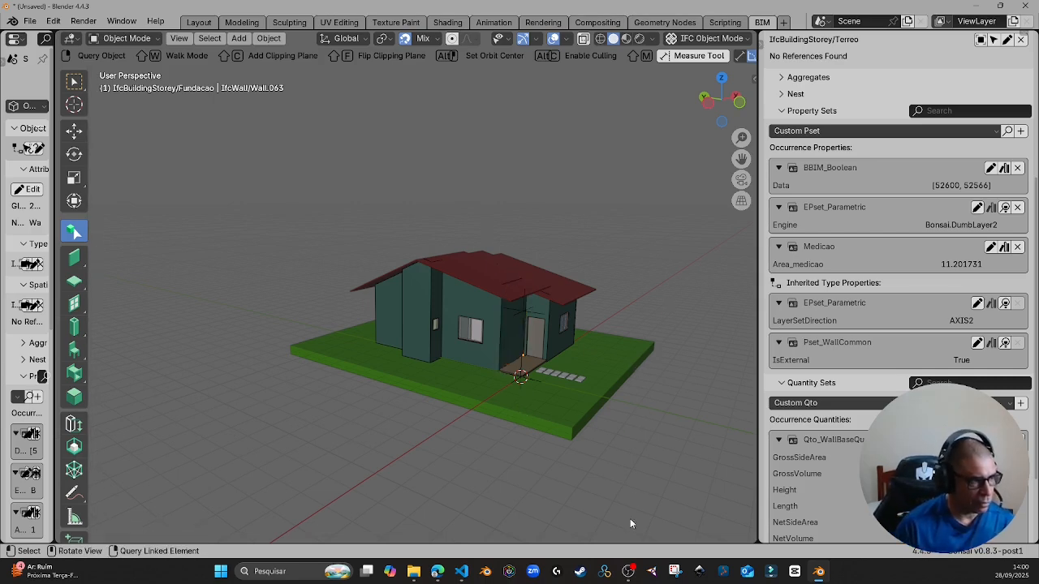
- Select the windowless exterior wall near the dark-framed door and set Terreo as the default spatial container
{"action": "middle_click_drag", "start_coordinate": [555, 351], "coordinate": [525, 309]}
{"action": "scroll", "coordinate": [478, 331], "scroll_direction": "up", "scroll_amount": 6}
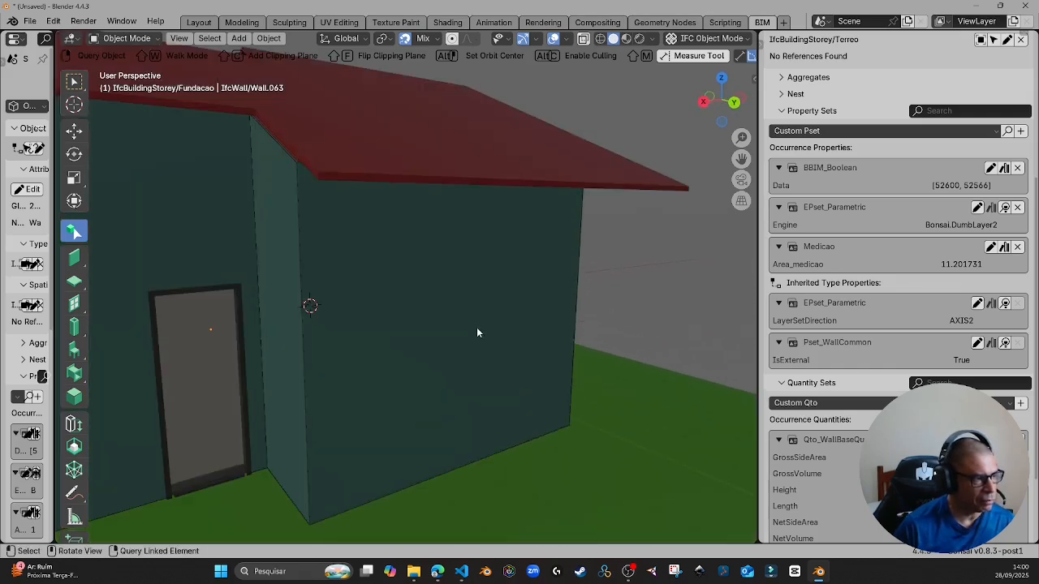
{"action": "left_click", "coordinate": [483, 334]}
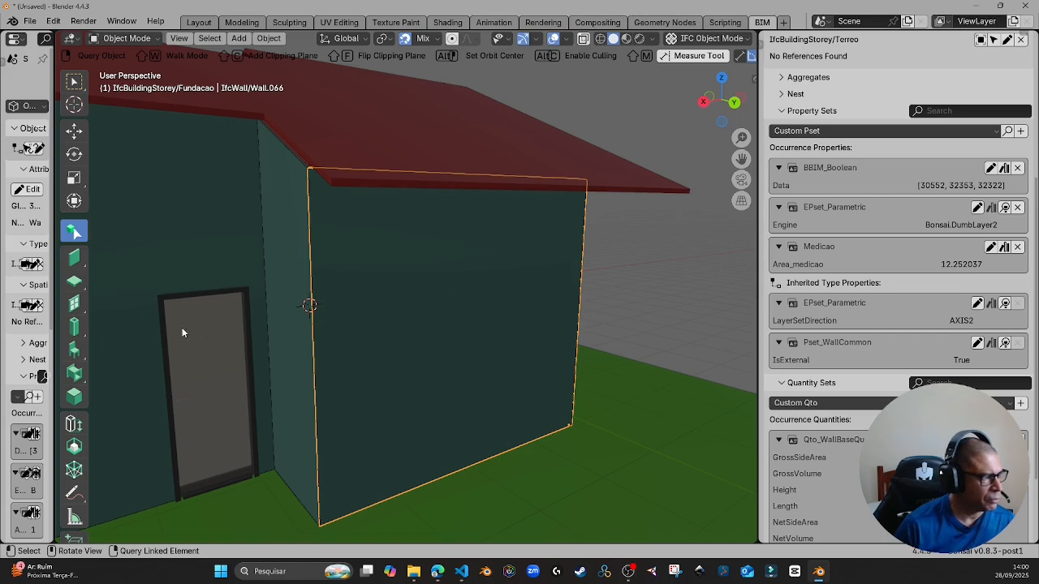
{"action": "left_click", "coordinate": [74, 302]}
{"action": "left_click_drag", "start_coordinate": [61, 315], "coordinate": [274, 317]}
{"action": "scroll", "coordinate": [132, 367], "scroll_direction": "down", "scroll_amount": 8}
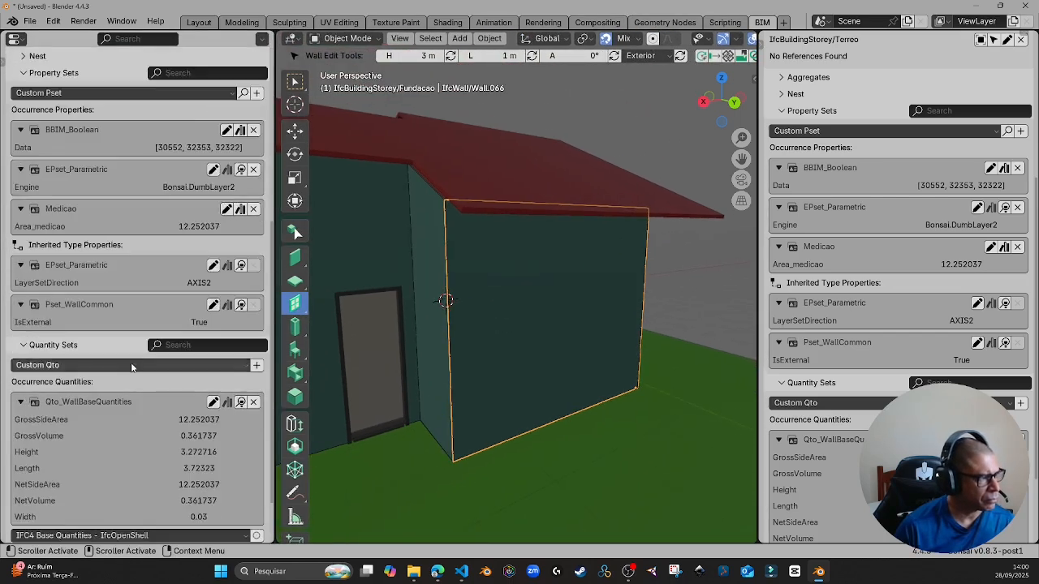
{"action": "scroll", "coordinate": [131, 366], "scroll_direction": "up", "scroll_amount": 8}
{"action": "left_click", "coordinate": [52, 84]}
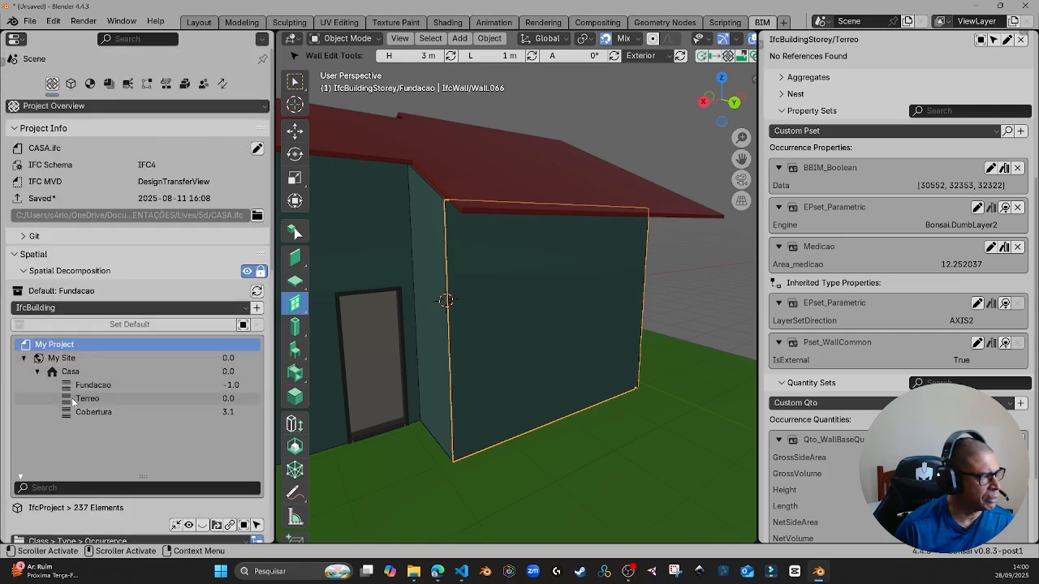
{"action": "left_click", "coordinate": [122, 399]}
{"action": "left_click", "coordinate": [155, 324]}
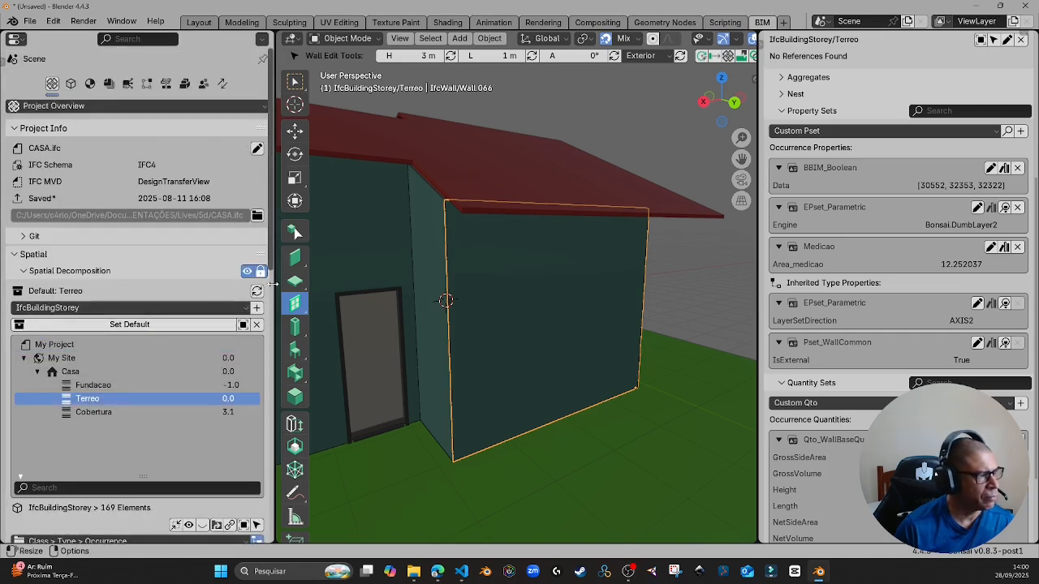
{"action": "left_click_drag", "start_coordinate": [272, 280], "coordinate": [78, 280]}
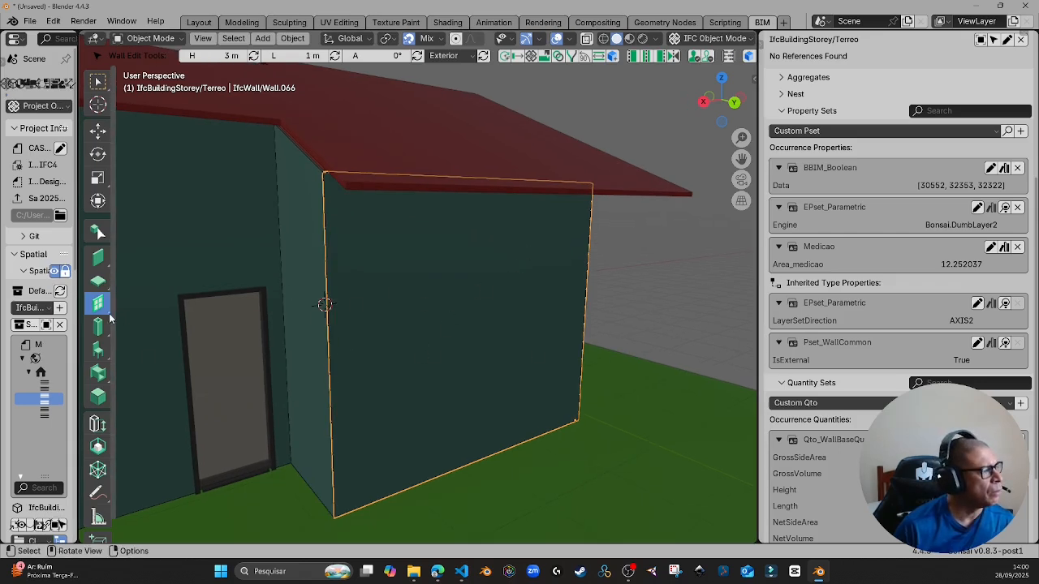
- Place three Janela 0.50X0.60 Copy windows in a row along the windowless wall with the Window tool
{"action": "left_click", "coordinate": [483, 77]}
{"action": "left_click", "coordinate": [399, 58]}
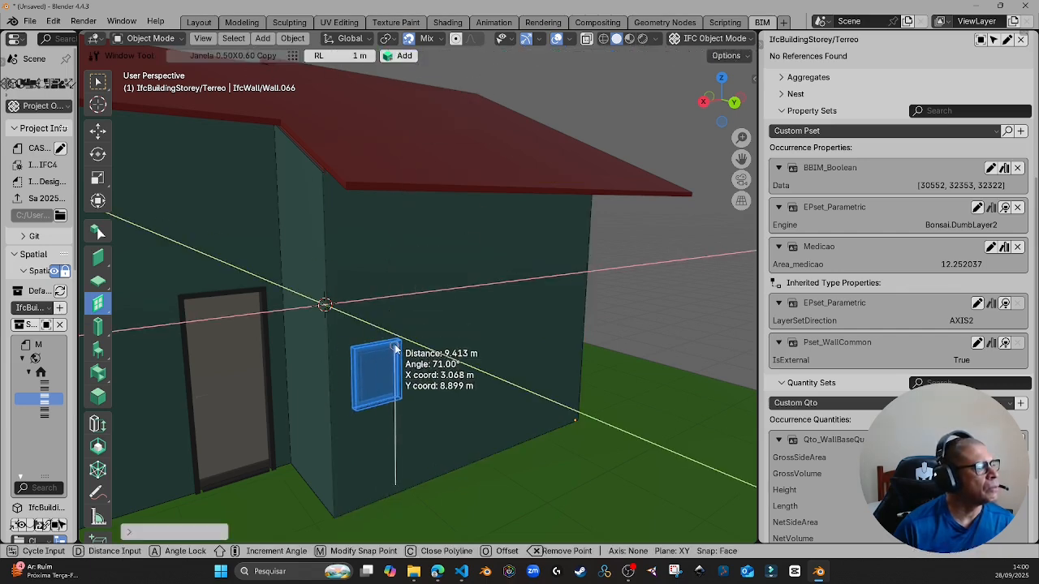
{"action": "left_click", "coordinate": [395, 348]}
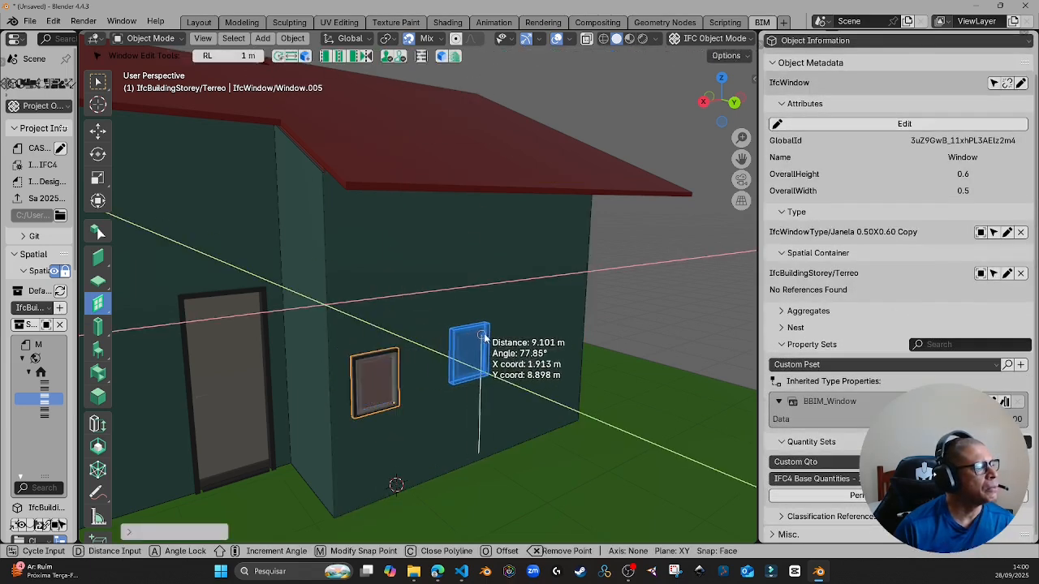
{"action": "left_click", "coordinate": [549, 327]}
{"action": "key", "text": "Escape"}
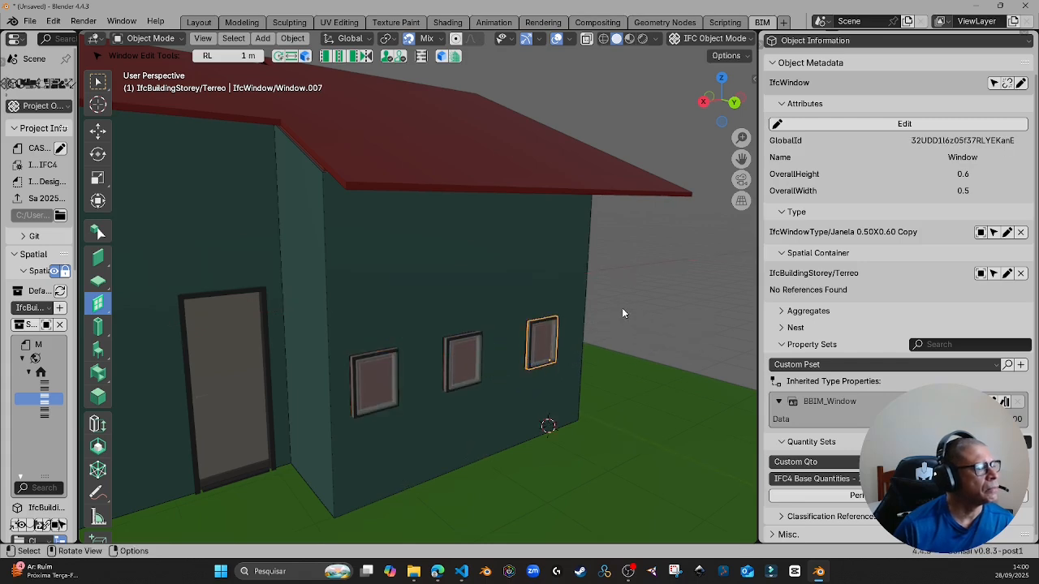
- Select the wall containing the three new windows and widen the properties area
{"action": "left_click", "coordinate": [572, 279]}
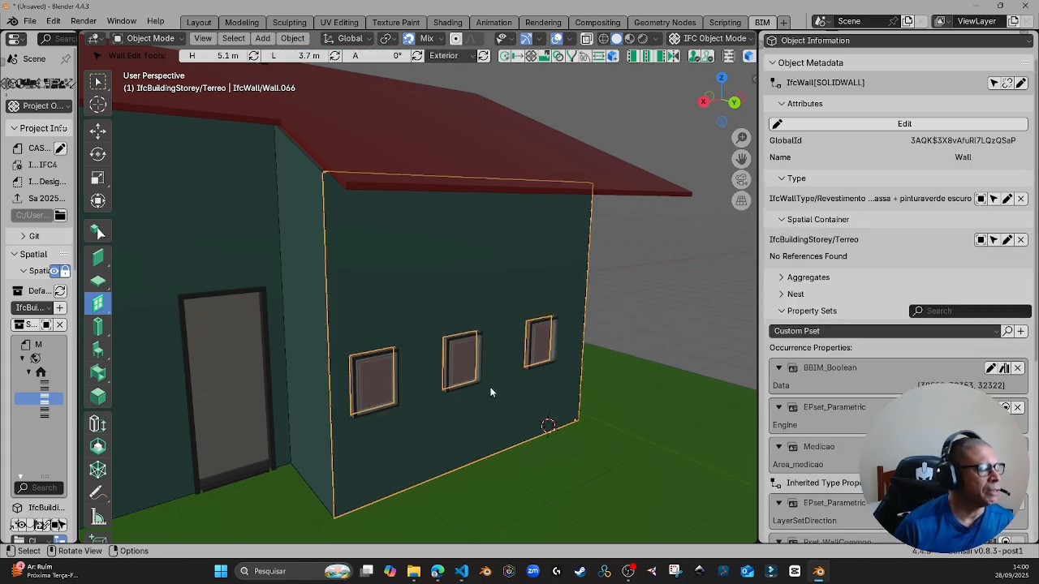
{"action": "left_click_drag", "start_coordinate": [760, 358], "coordinate": [541, 352]}
{"action": "scroll", "coordinate": [826, 206], "scroll_direction": "down", "scroll_amount": 5}
{"action": "middle_click_drag", "start_coordinate": [481, 297], "coordinate": [495, 318]}
{"action": "scroll", "coordinate": [862, 336], "scroll_direction": "up", "scroll_amount": 5}
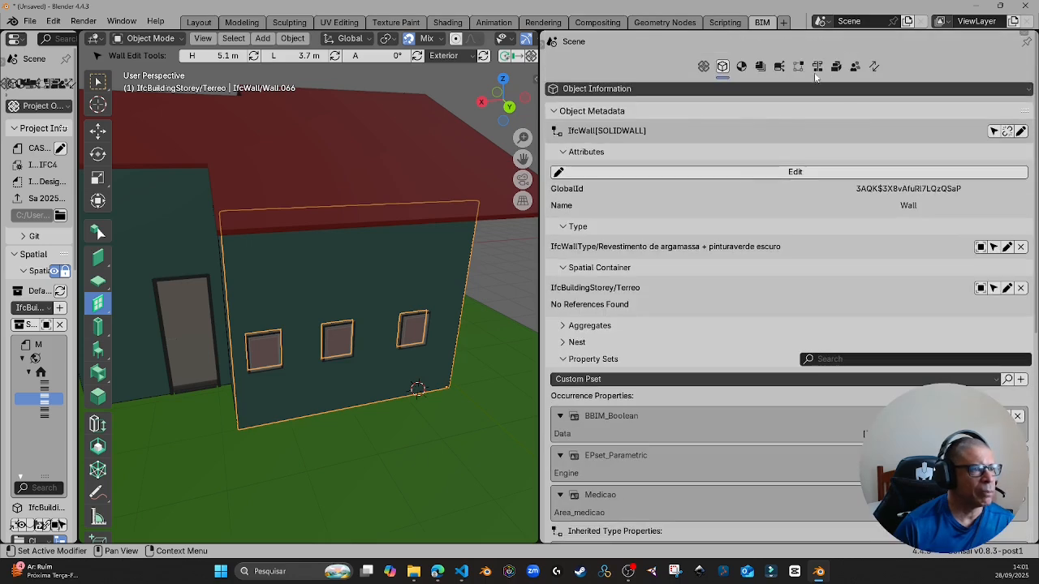
- In the Quality and Coordination spreadsheet export settings, add a search group with a Class filter set to IfcWall
{"action": "left_click", "coordinate": [818, 67]}
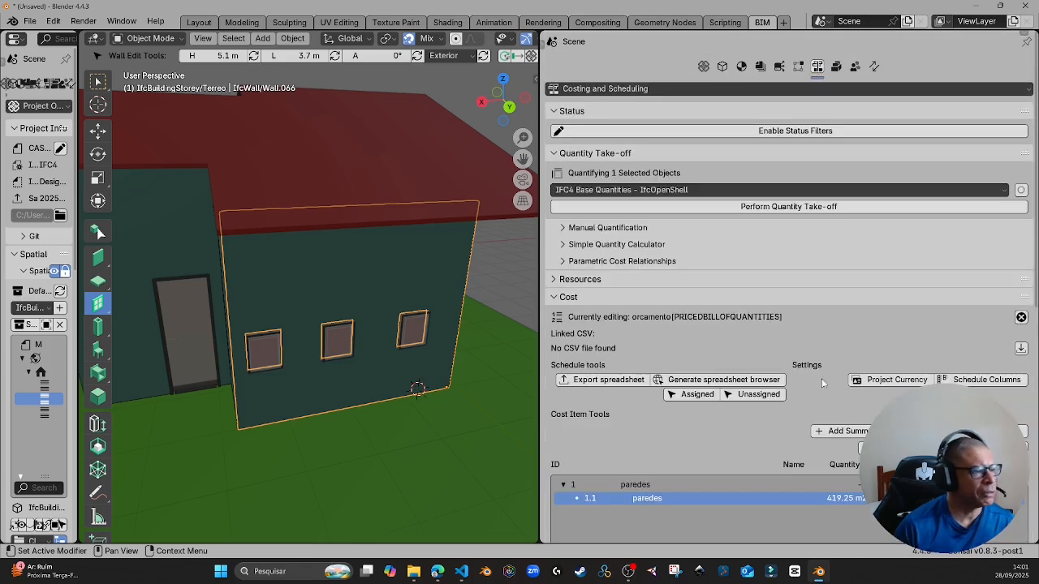
{"action": "left_click", "coordinate": [854, 66]}
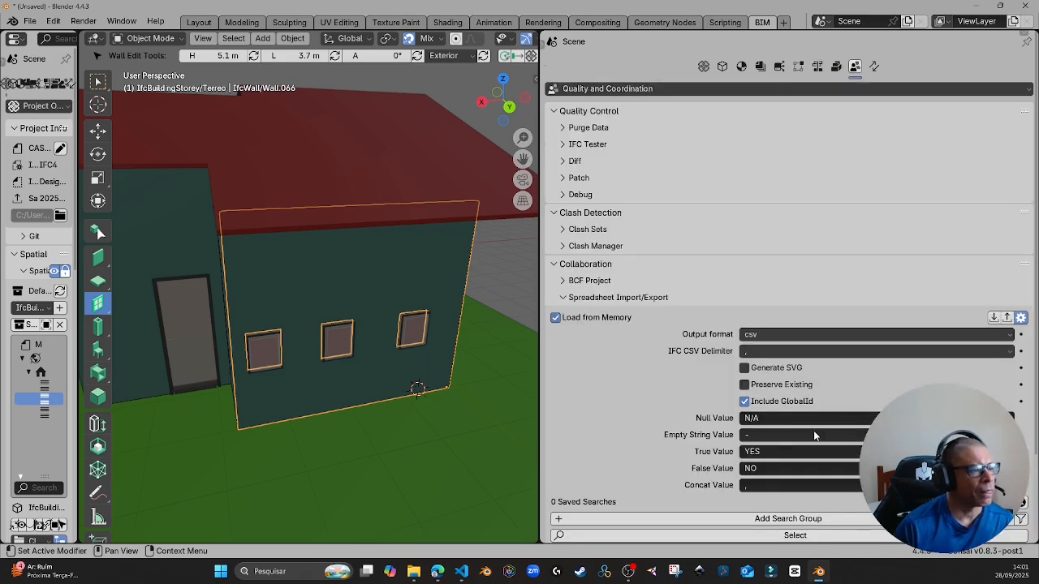
{"action": "scroll", "coordinate": [815, 434], "scroll_direction": "down", "scroll_amount": 3}
{"action": "left_click", "coordinate": [783, 421]}
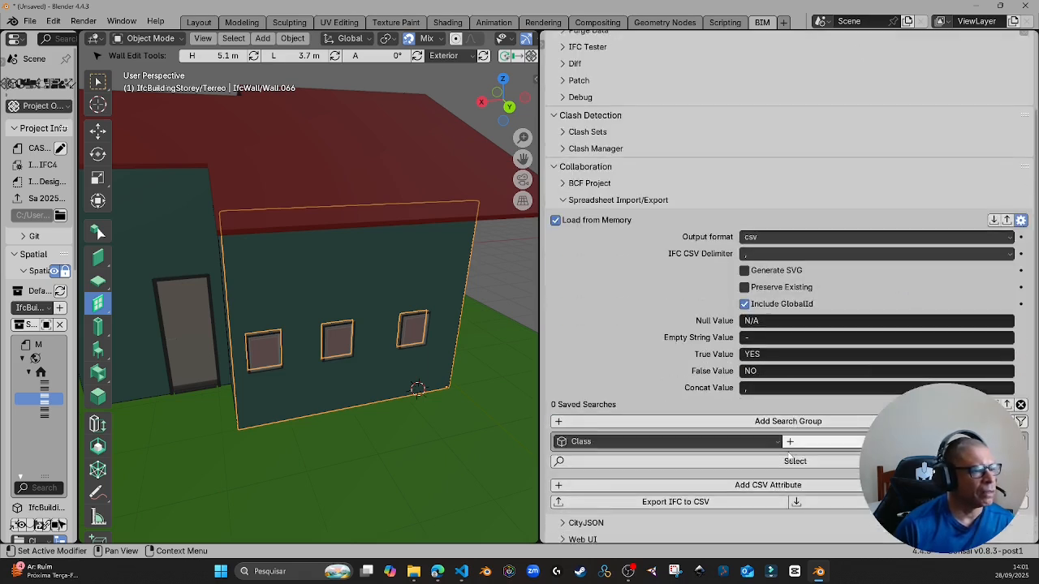
{"action": "left_click", "coordinate": [834, 441]}
{"action": "left_click", "coordinate": [709, 461]}
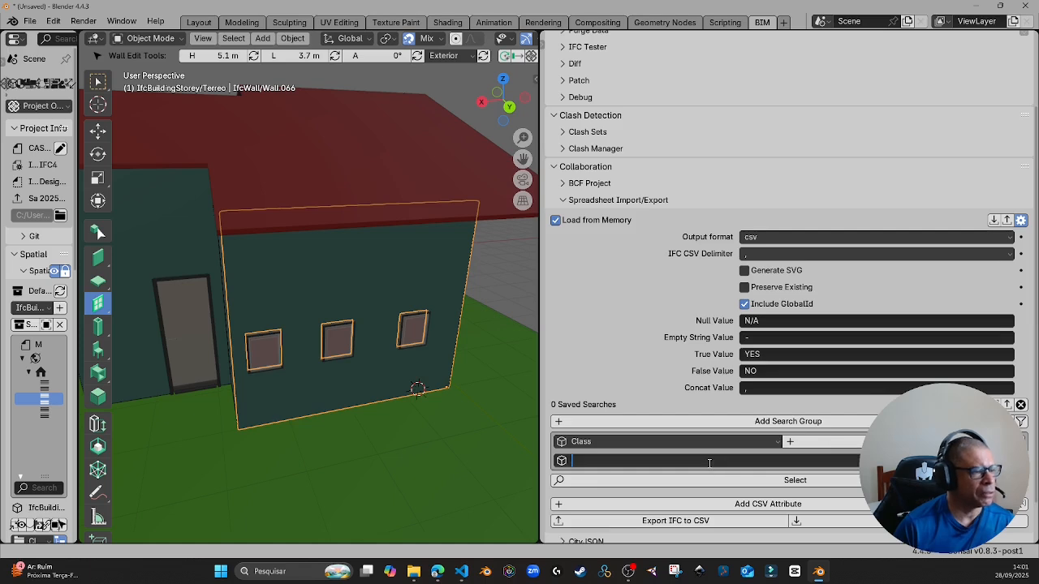
{"action": "type", "text": "Ifc"}
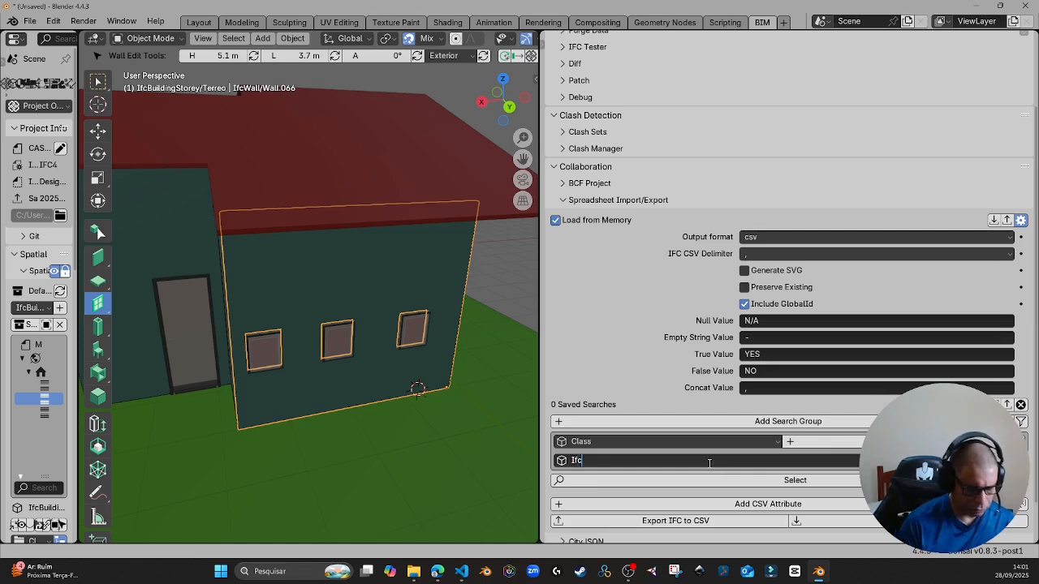
{"action": "type", "text": "Wall"}
{"action": "key", "text": "Return"}
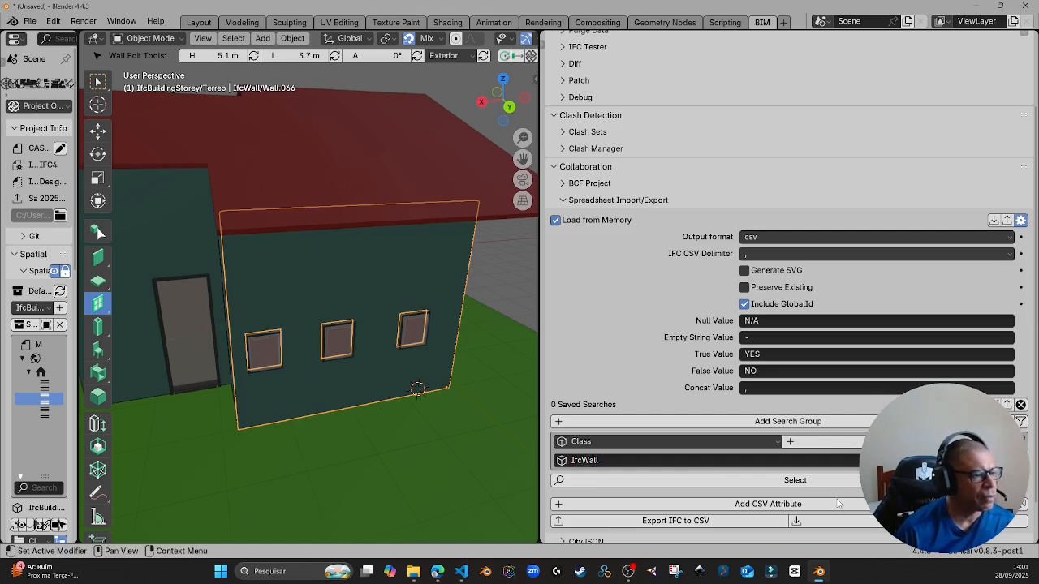
- Add a CSV attribute to the export and enter "HasOpenings." as the start of its query
{"action": "left_click", "coordinate": [767, 504]}
{"action": "scroll", "coordinate": [768, 504], "scroll_direction": "down", "scroll_amount": 3}
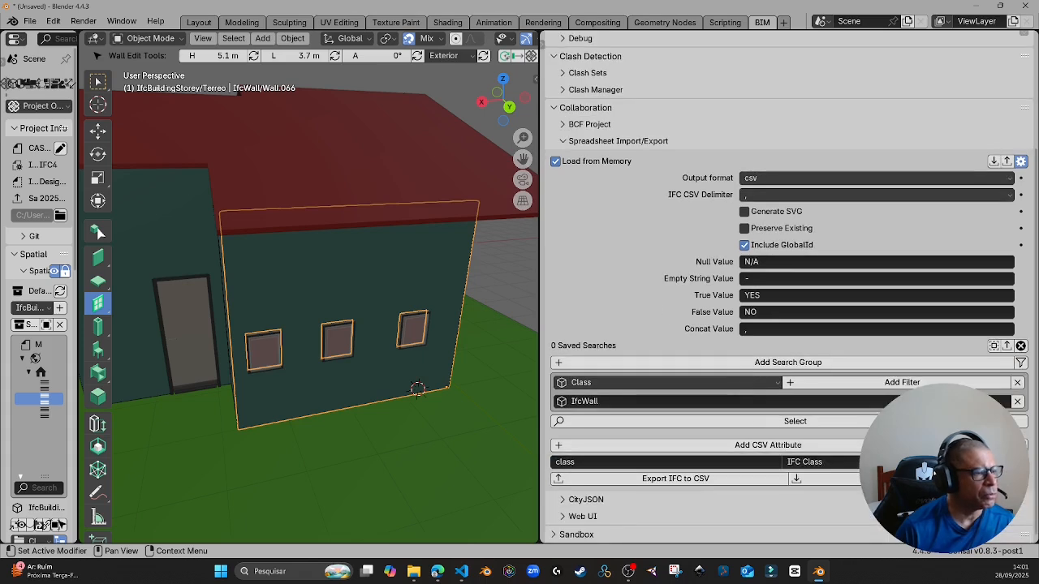
{"action": "left_click", "coordinate": [761, 461]}
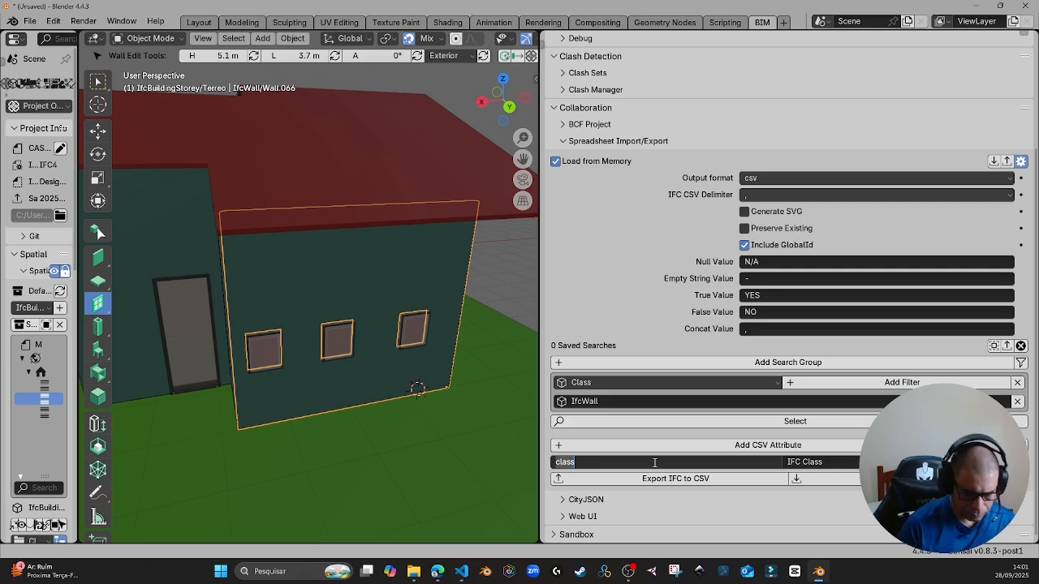
{"action": "type", "text": "HasOp"}
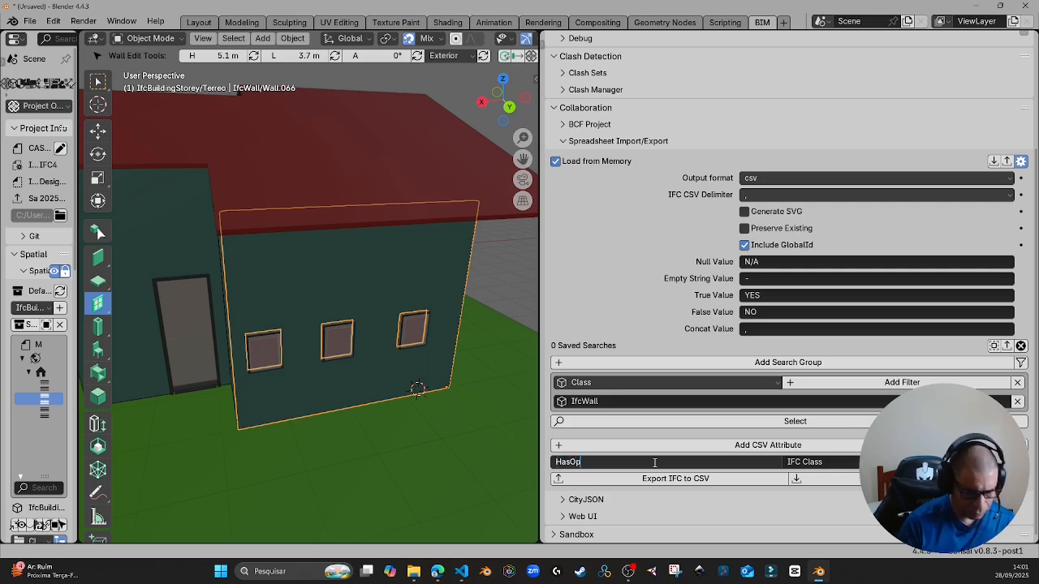
{"action": "type", "text": "enings"}
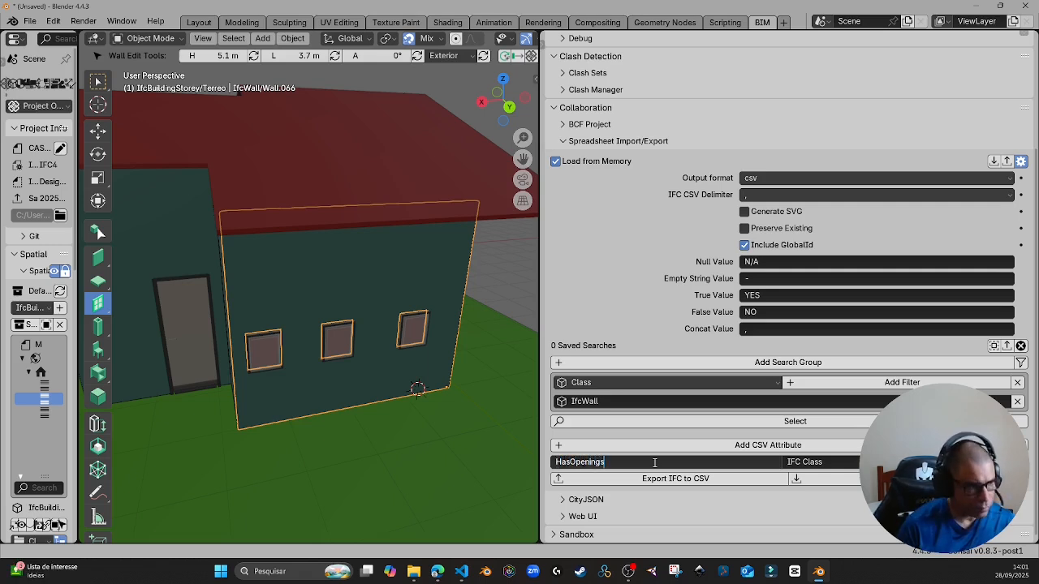
{"action": "type", "text": "."}
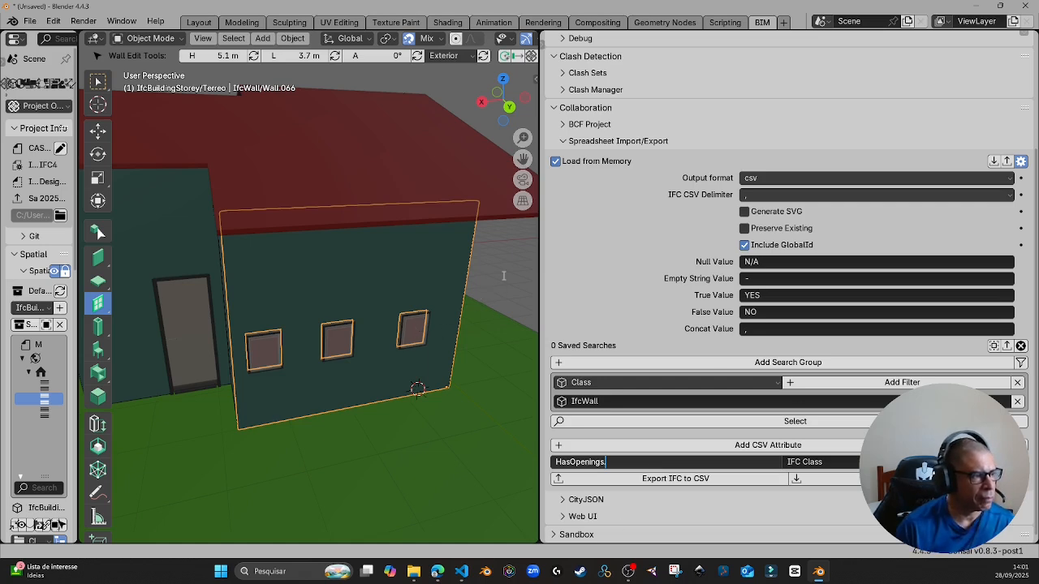
- In the Debug inspector, inspect the selected wall and follow its first HasOpenings relationship to examine that relationship's direct attributes
{"action": "scroll", "coordinate": [722, 162], "scroll_direction": "up", "scroll_amount": 5}
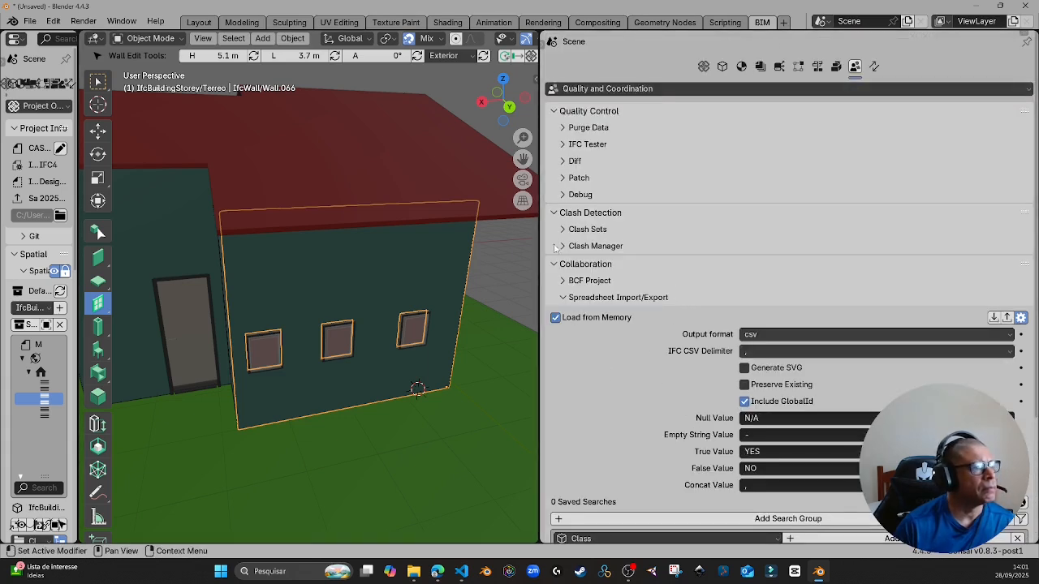
{"action": "left_click", "coordinate": [570, 195]}
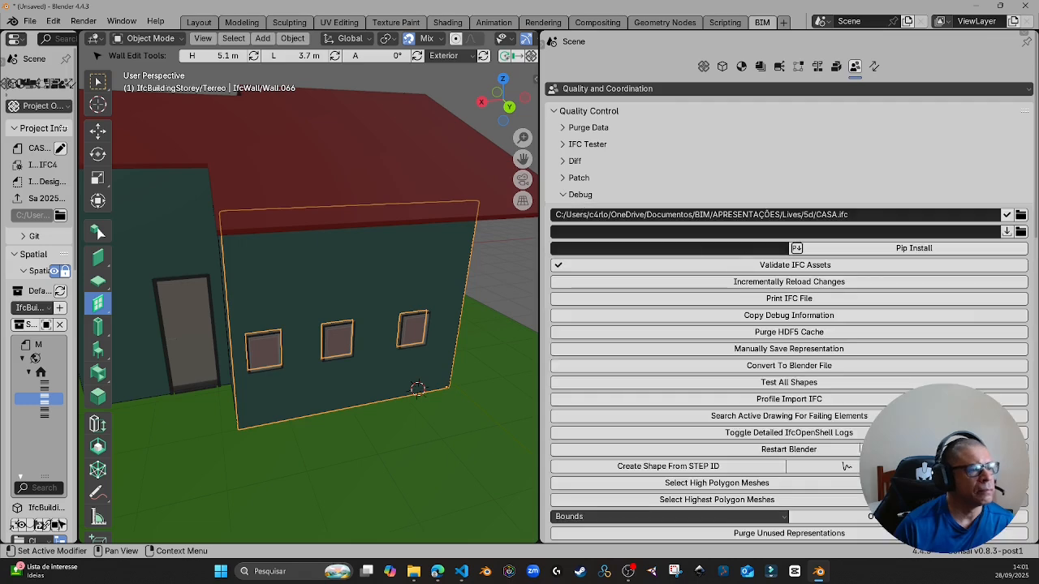
{"action": "scroll", "coordinate": [572, 199], "scroll_direction": "down", "scroll_amount": 4}
{"action": "scroll", "coordinate": [846, 456], "scroll_direction": "down", "scroll_amount": 3}
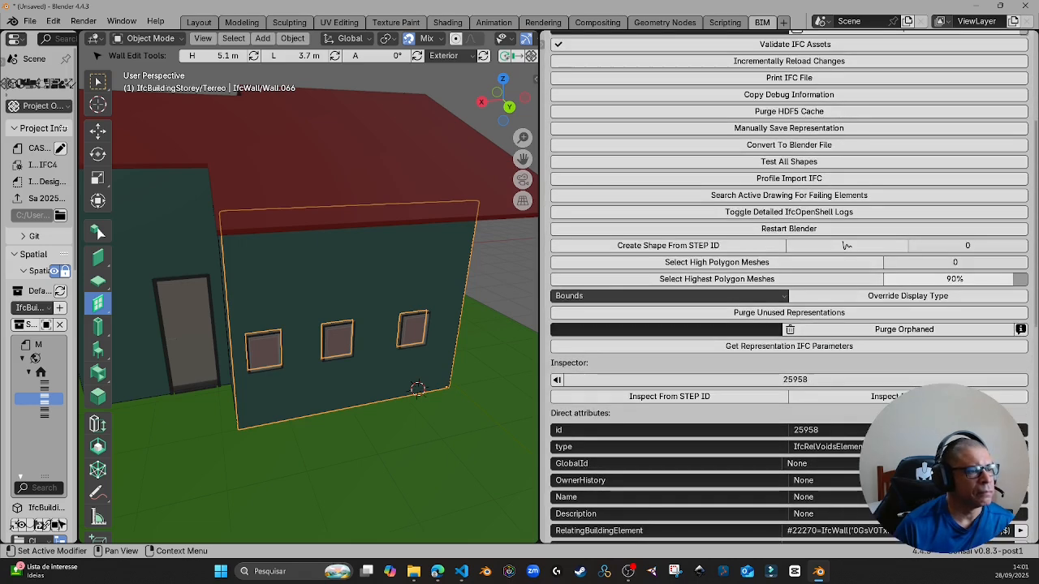
{"action": "left_click", "coordinate": [849, 424]}
{"action": "scroll", "coordinate": [846, 456], "scroll_direction": "down", "scroll_amount": 5}
{"action": "scroll", "coordinate": [846, 461], "scroll_direction": "down", "scroll_amount": 5}
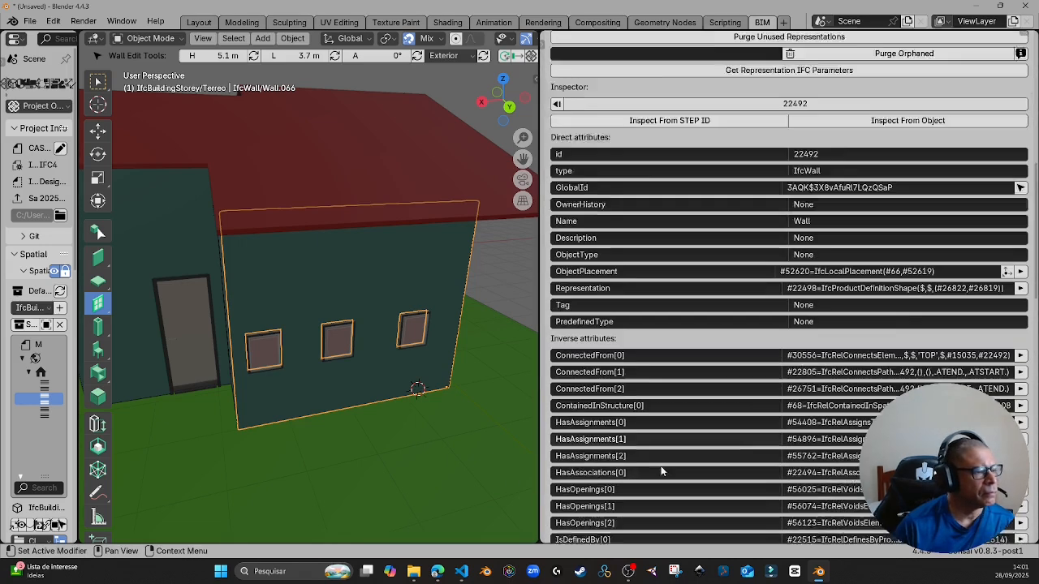
{"action": "left_click", "coordinate": [846, 462]}
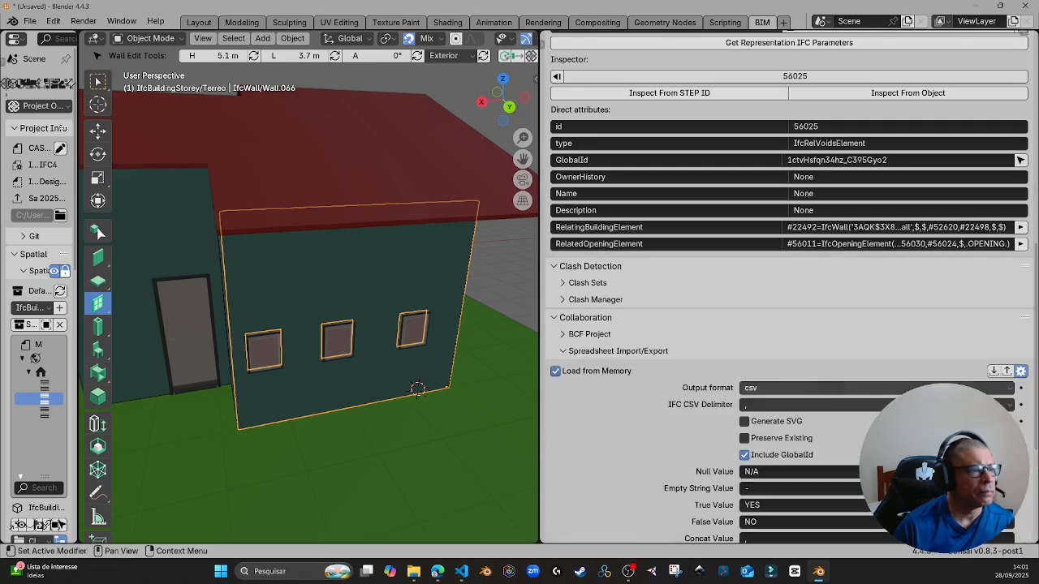
{"action": "scroll", "coordinate": [846, 462], "scroll_direction": "up", "scroll_amount": 3}
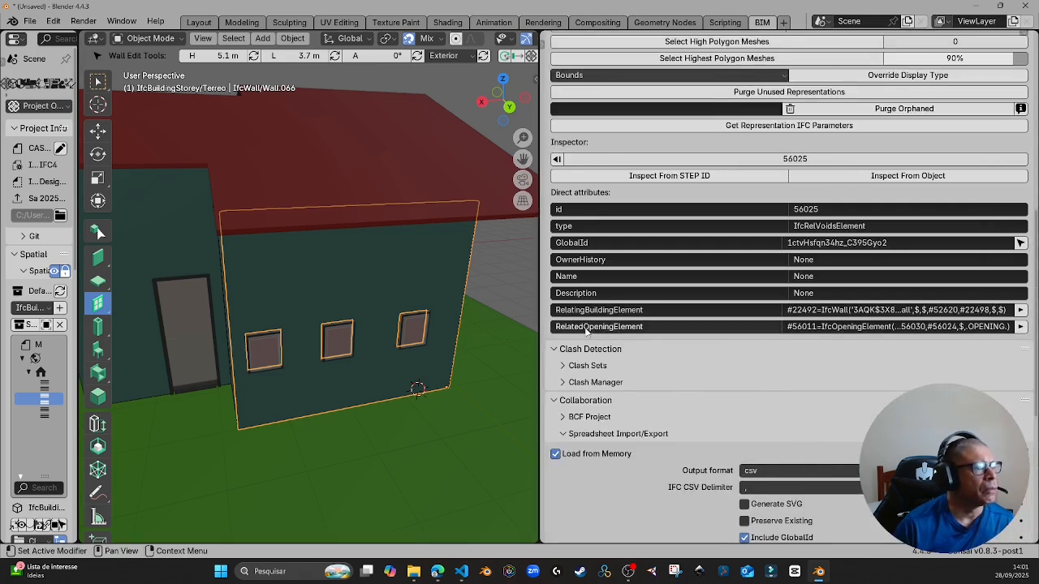
- Extend the CSV attribute query to "HasOpenings.RelatedOpeningElement.Qto_"
{"action": "scroll", "coordinate": [750, 336], "scroll_direction": "up", "scroll_amount": 13}
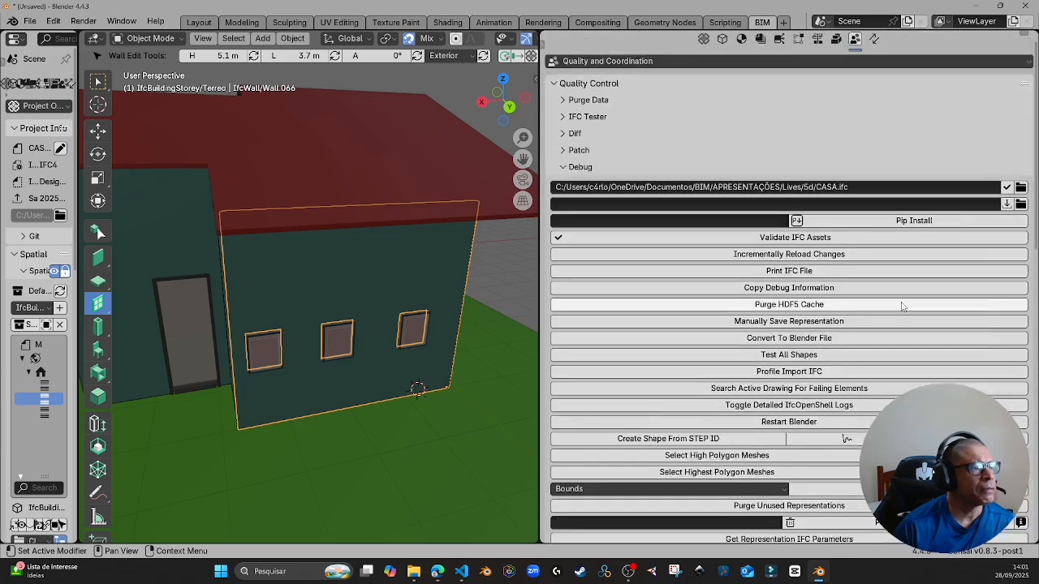
{"action": "scroll", "coordinate": [867, 341], "scroll_direction": "down", "scroll_amount": 17}
{"action": "scroll", "coordinate": [867, 341], "scroll_direction": "down", "scroll_amount": 5}
{"action": "left_click", "coordinate": [626, 463]}
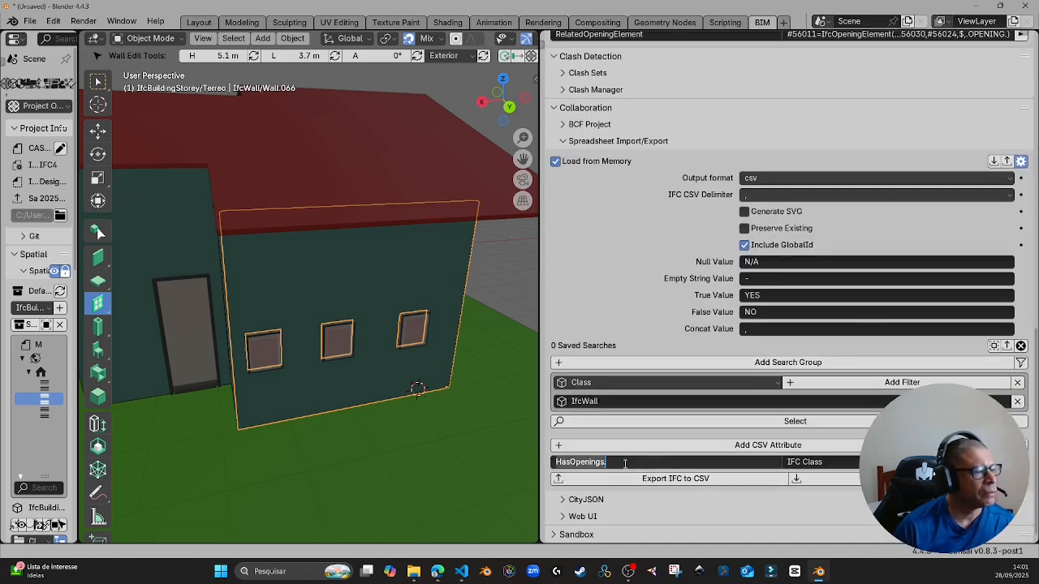
{"action": "left_click", "coordinate": [625, 462]}
{"action": "type", "text": "Rel"}
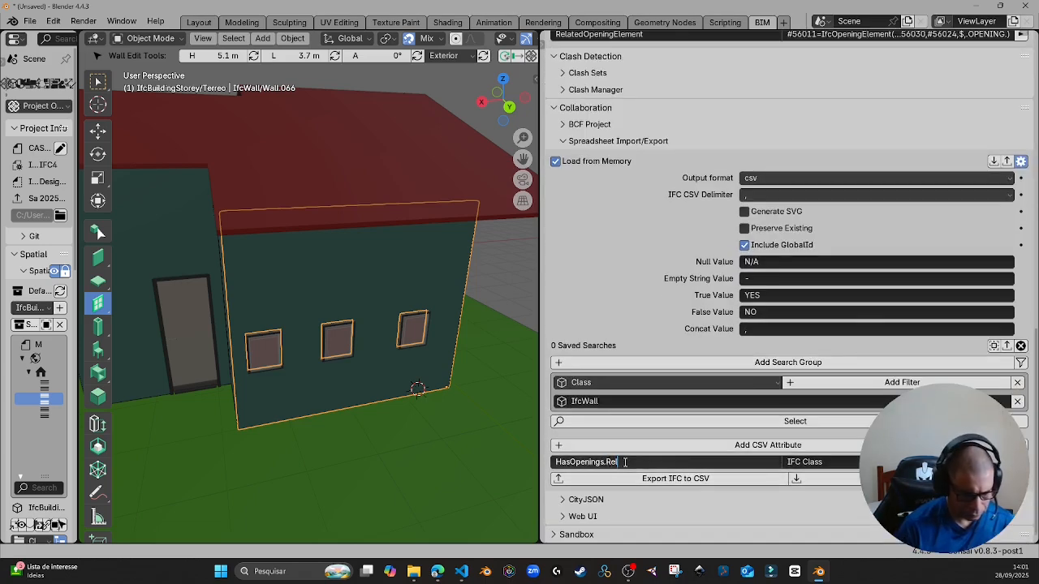
{"action": "type", "text": "atedOpeningElement.Qto_"}
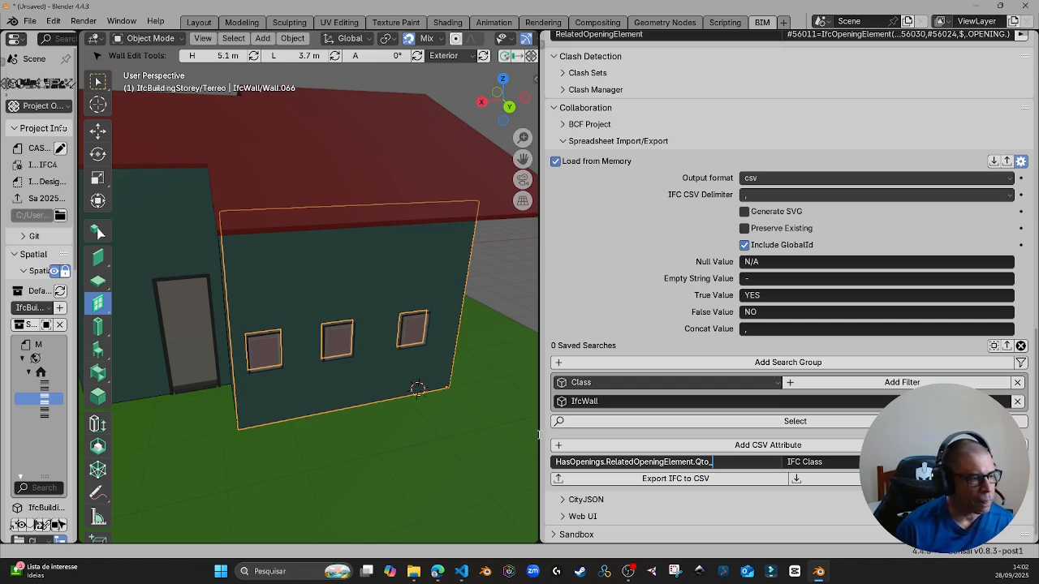
{"action": "left_click", "coordinate": [658, 295]}
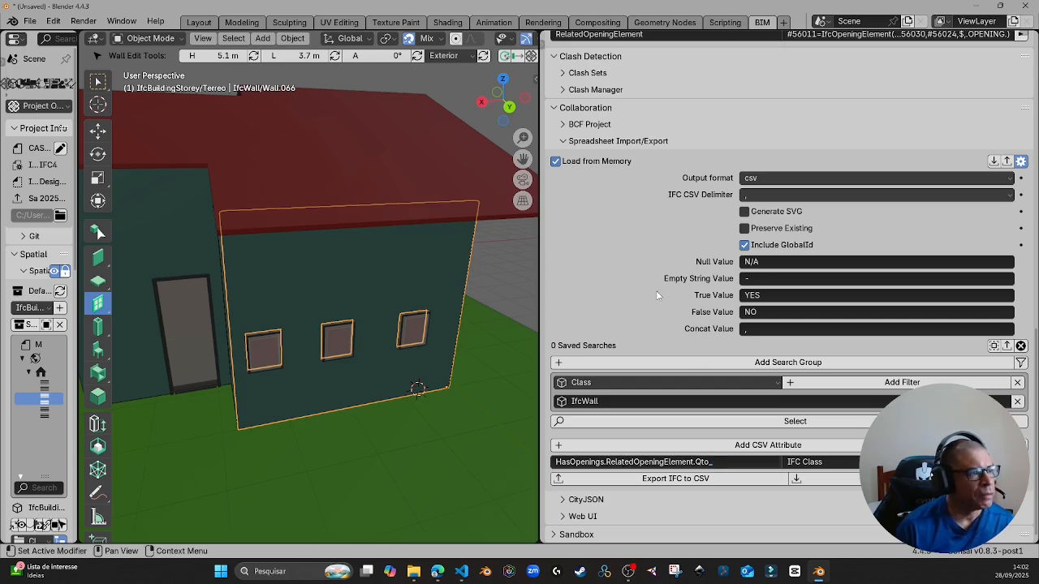
- Follow RelatedOpeningElement in the Debug inspector to examine the opening element's attributes
{"action": "scroll", "coordinate": [652, 292], "scroll_direction": "up", "scroll_amount": 14}
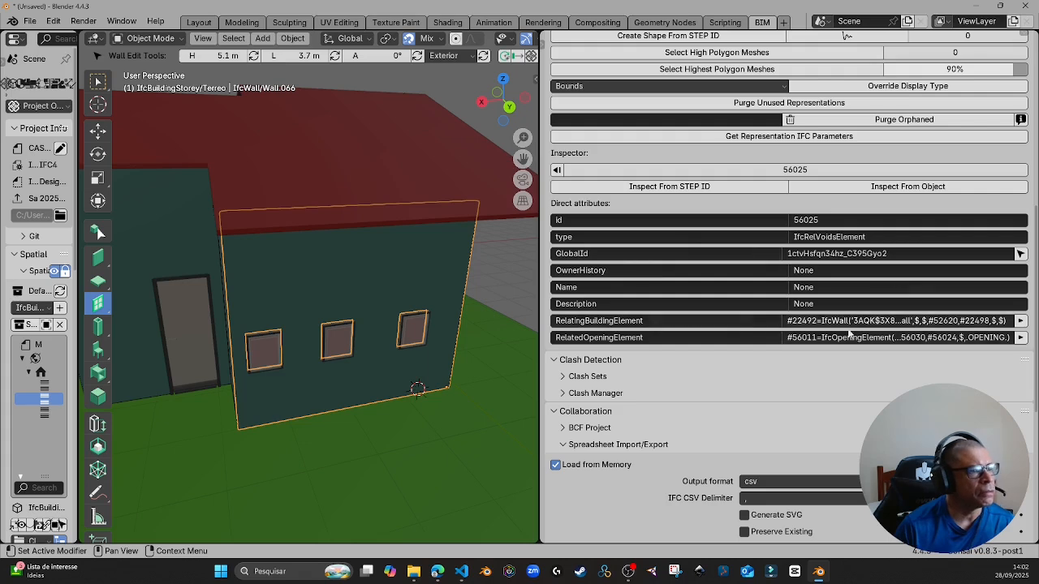
{"action": "left_click", "coordinate": [1020, 338]}
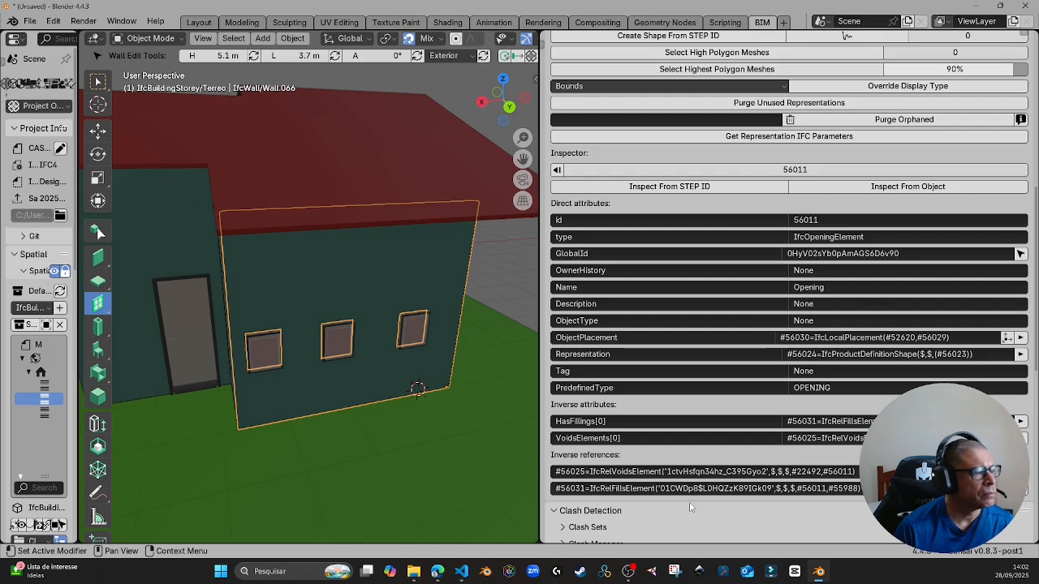
- Select the wall with the three new windows and toggle its openings on for display
{"action": "scroll", "coordinate": [475, 338], "scroll_direction": "down", "scroll_amount": 5}
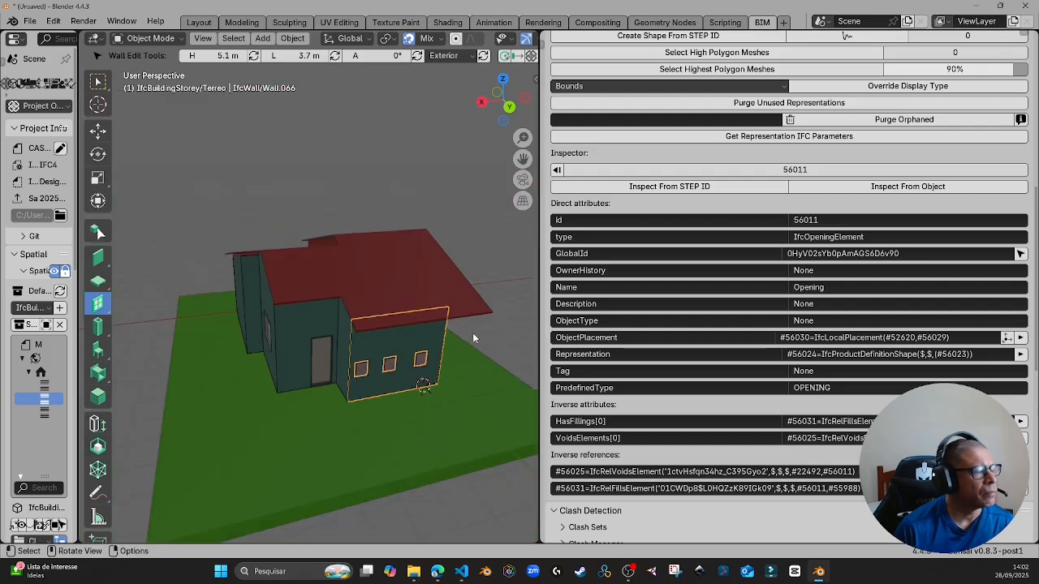
{"action": "left_click", "coordinate": [513, 315]}
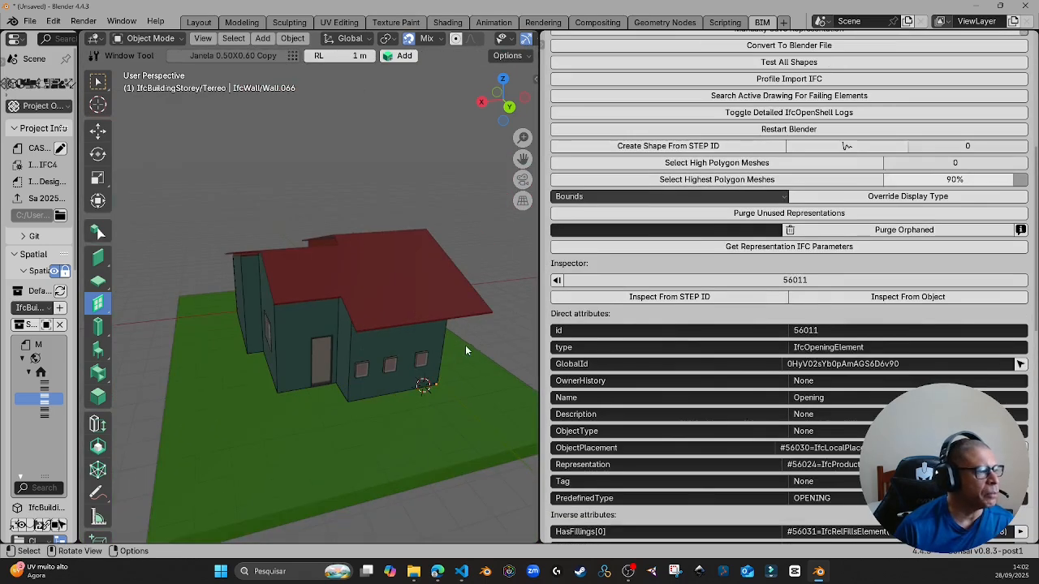
{"action": "middle_click_drag", "start_coordinate": [465, 345], "coordinate": [402, 349]}
{"action": "scroll", "coordinate": [390, 362], "scroll_direction": "up", "scroll_amount": 4}
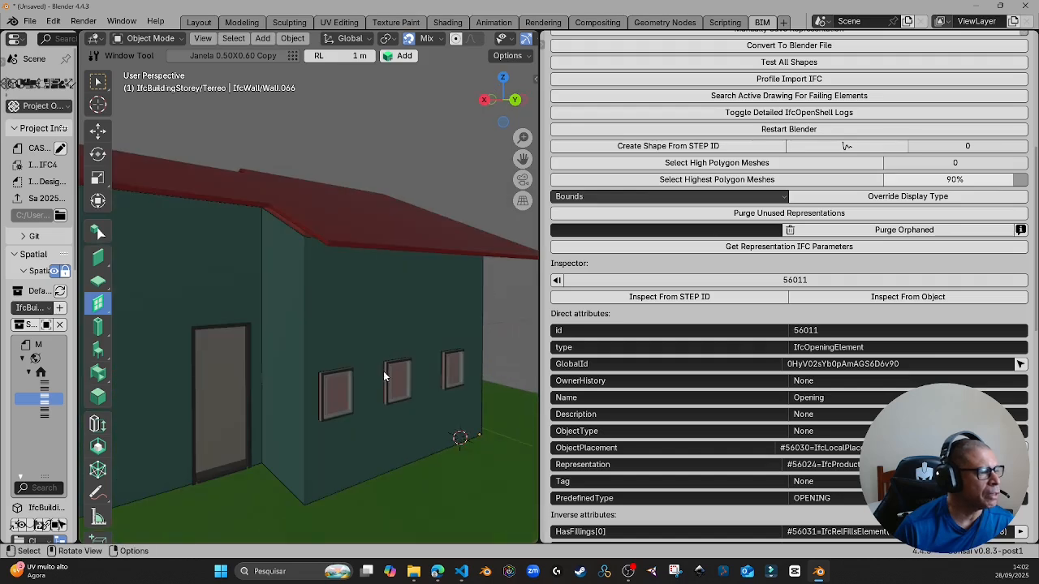
{"action": "left_click", "coordinate": [335, 399]}
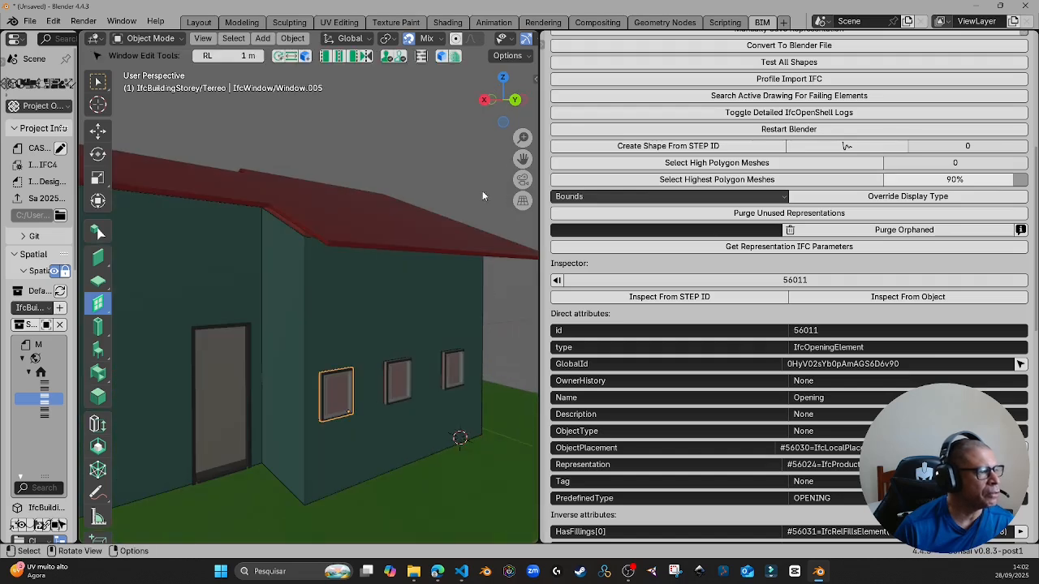
{"action": "left_click", "coordinate": [538, 82]}
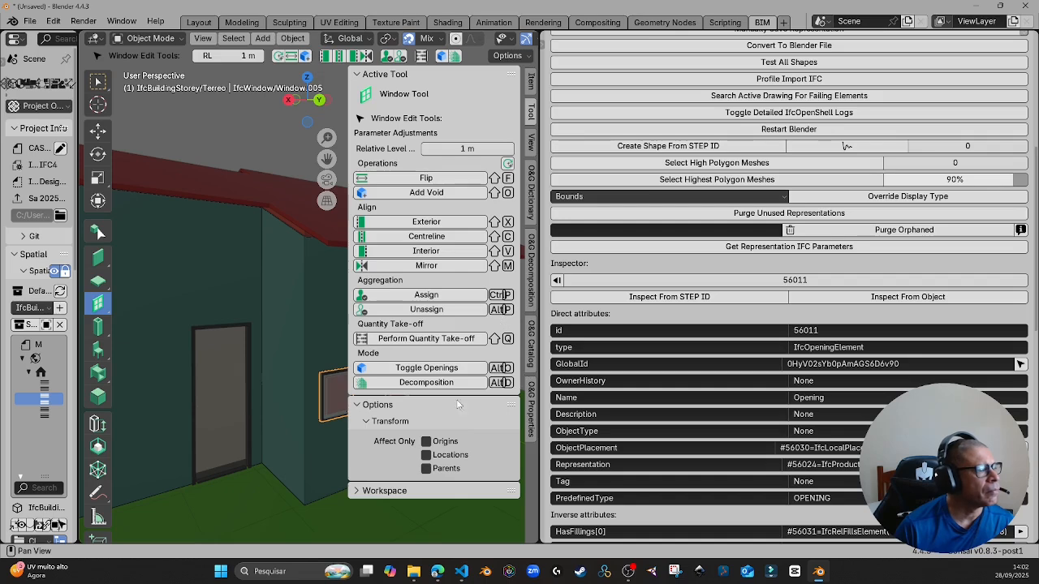
{"action": "left_click", "coordinate": [309, 303]}
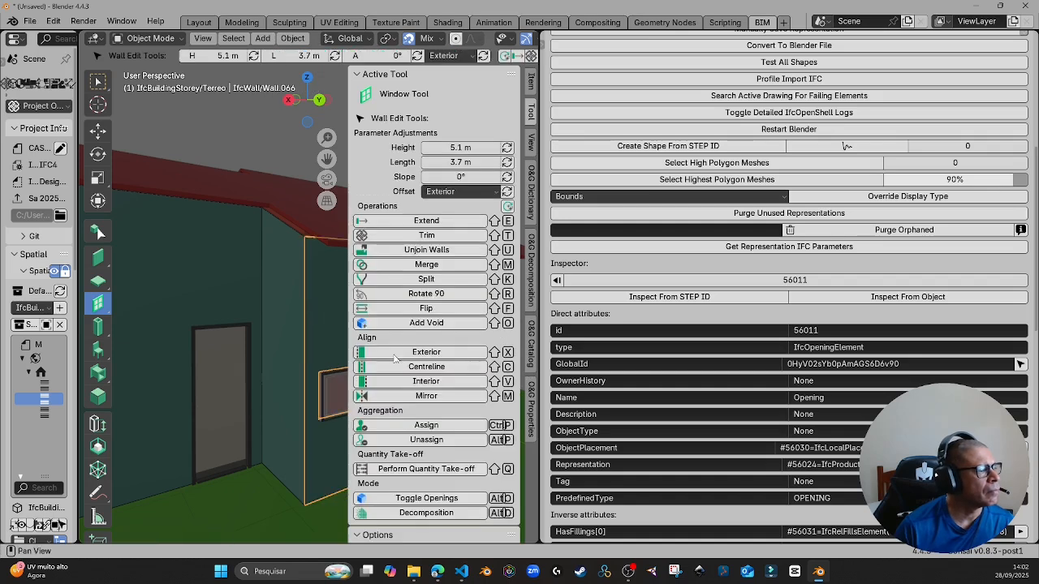
{"action": "left_click", "coordinate": [406, 499]}
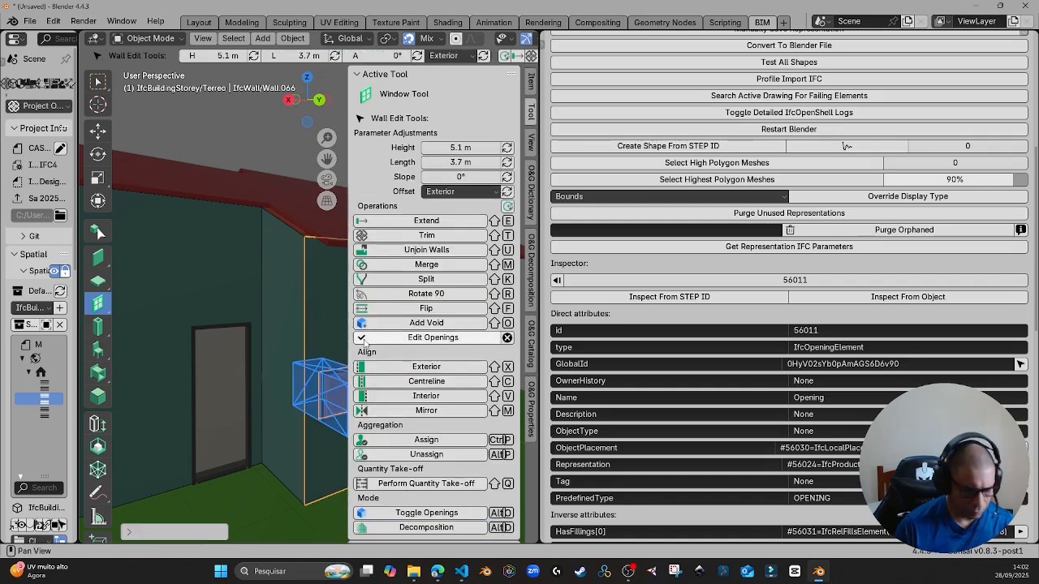
{"action": "key", "text": "n"}
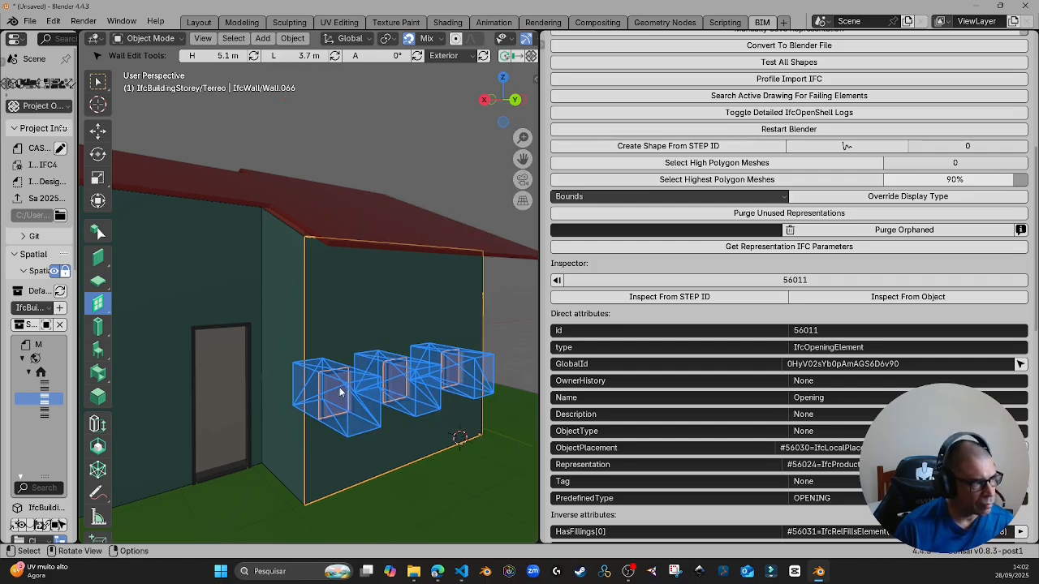
- Perform the IFC4 Base Quantities take-off on the opening nearest the door, and again on all objects with nothing selected
{"action": "left_click", "coordinate": [339, 392]}
{"action": "scroll", "coordinate": [722, 85], "scroll_direction": "up", "scroll_amount": 10}
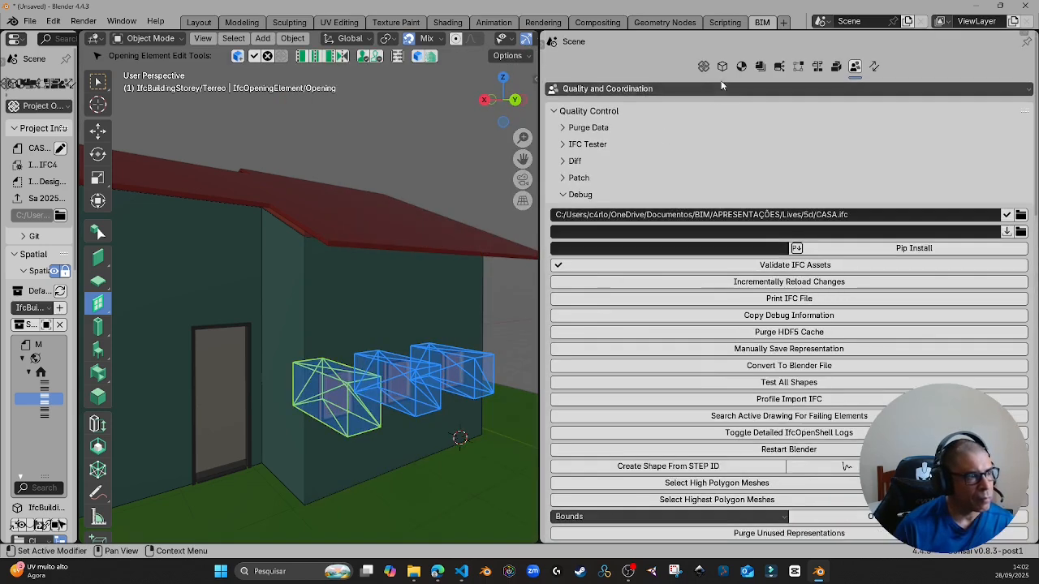
{"action": "left_click", "coordinate": [722, 66]}
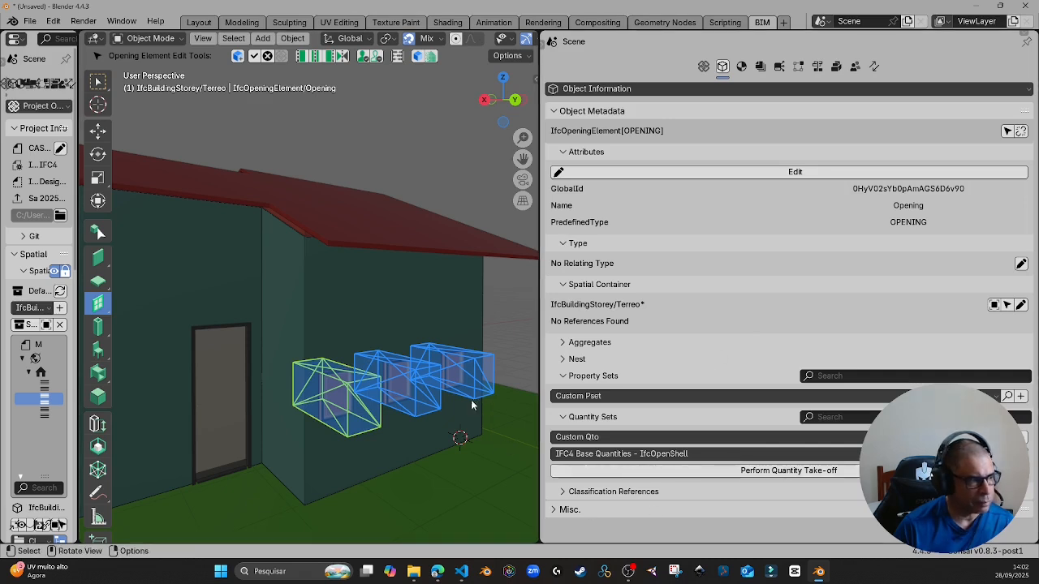
{"action": "left_click", "coordinate": [837, 67]}
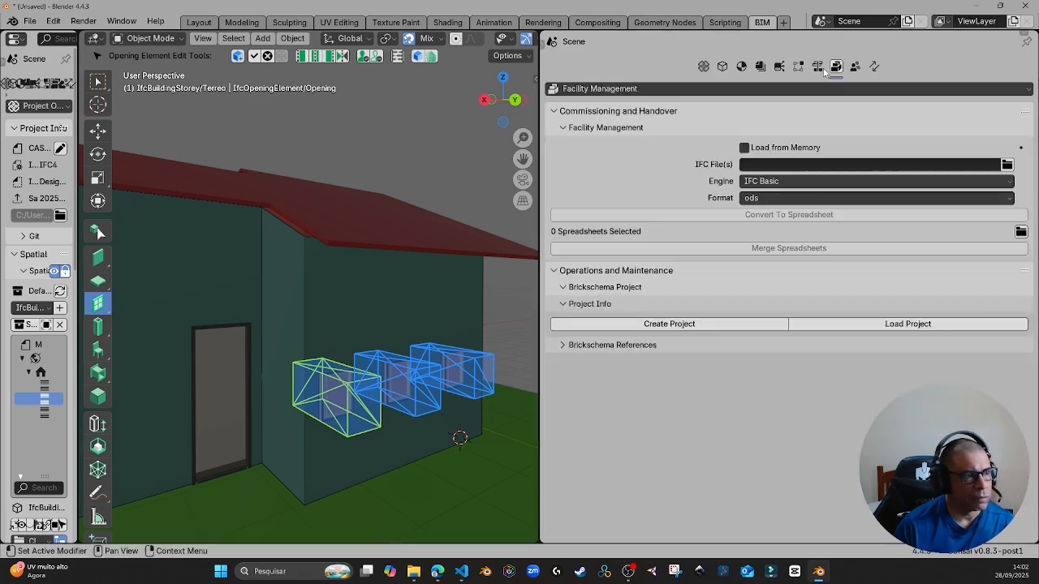
{"action": "left_click", "coordinate": [818, 66]}
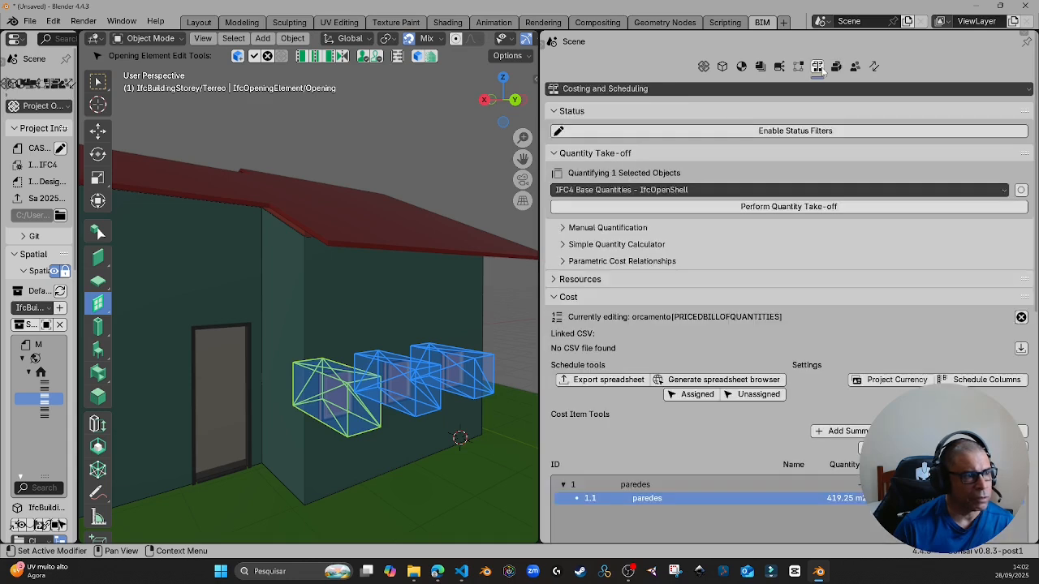
{"action": "left_click", "coordinate": [800, 208]}
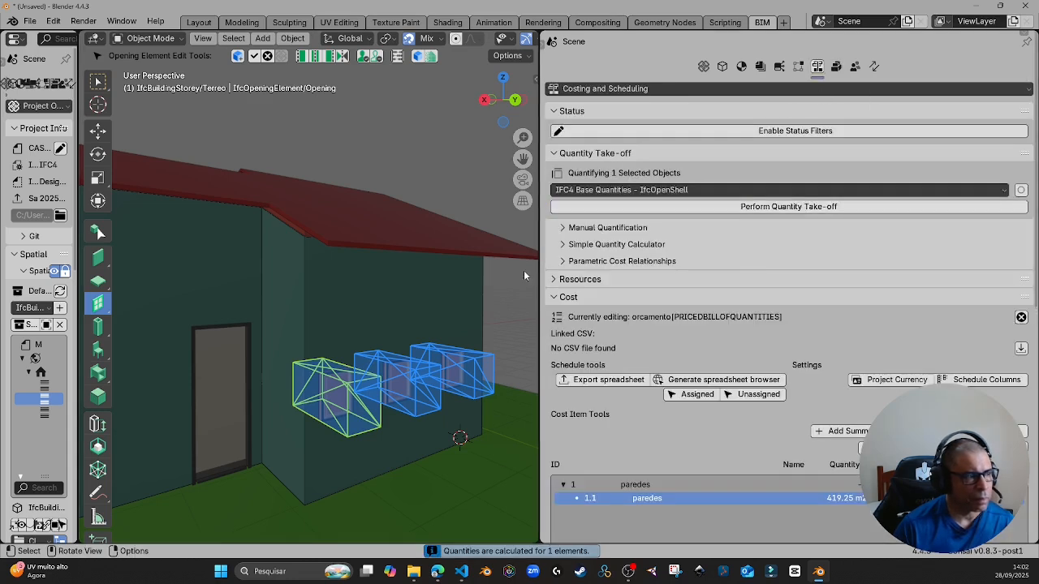
{"action": "left_click", "coordinate": [510, 199]}
{"action": "left_click", "coordinate": [800, 208]}
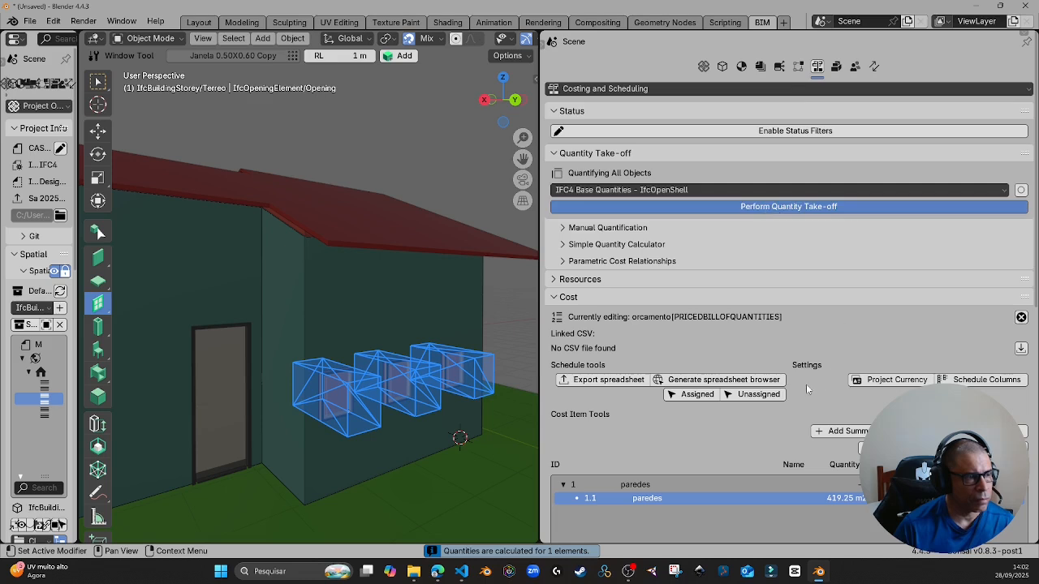
- Select the opening nearest the door and check the Qto_OpeningElementBaseQuantities set in its object information
{"action": "left_click", "coordinate": [371, 399]}
{"action": "left_click", "coordinate": [333, 394]}
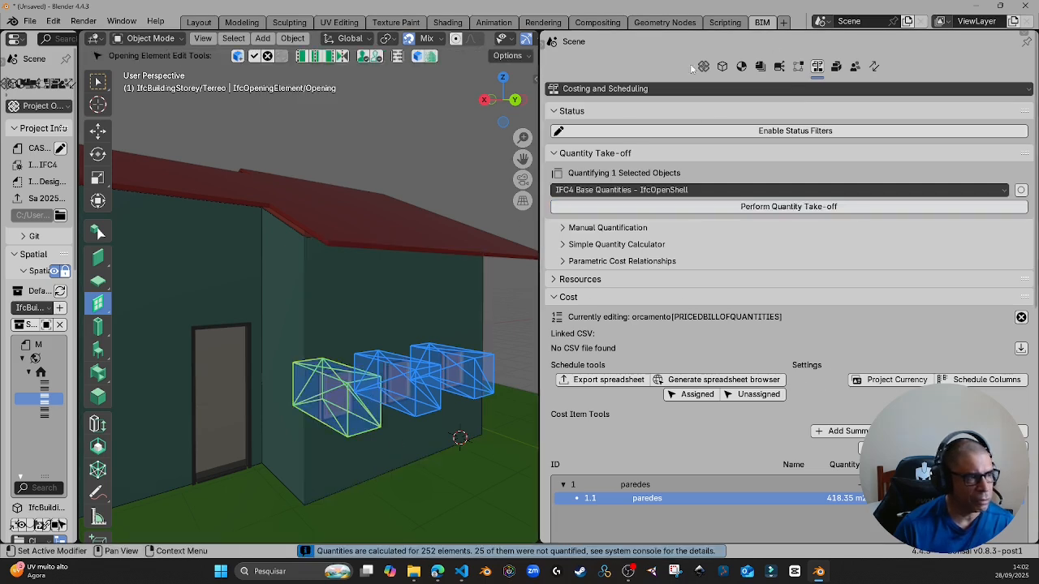
{"action": "left_click", "coordinate": [723, 66]}
{"action": "scroll", "coordinate": [704, 484], "scroll_direction": "down", "scroll_amount": 3}
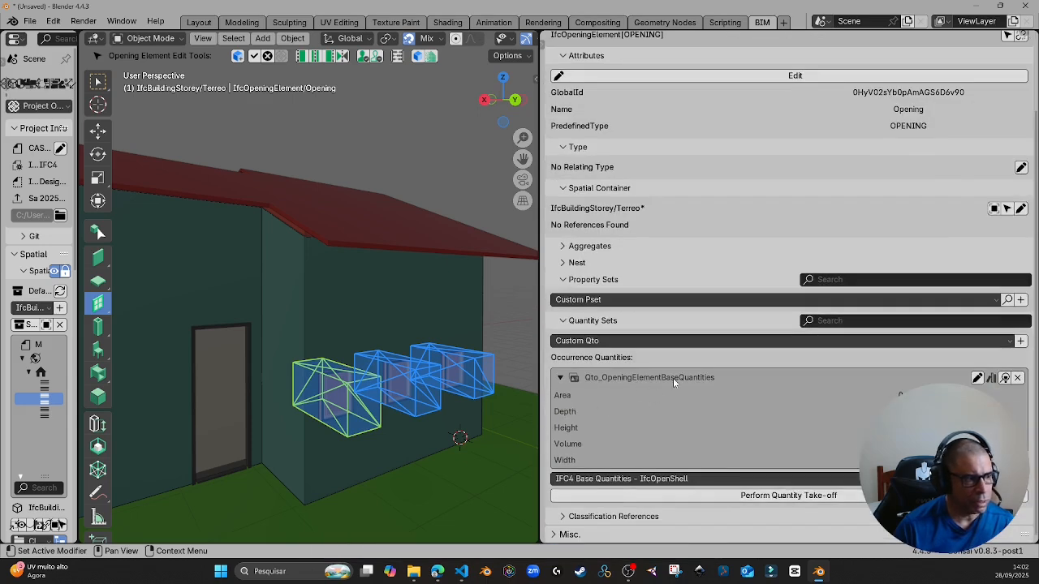
{"action": "scroll", "coordinate": [826, 367], "scroll_direction": "up", "scroll_amount": 3}
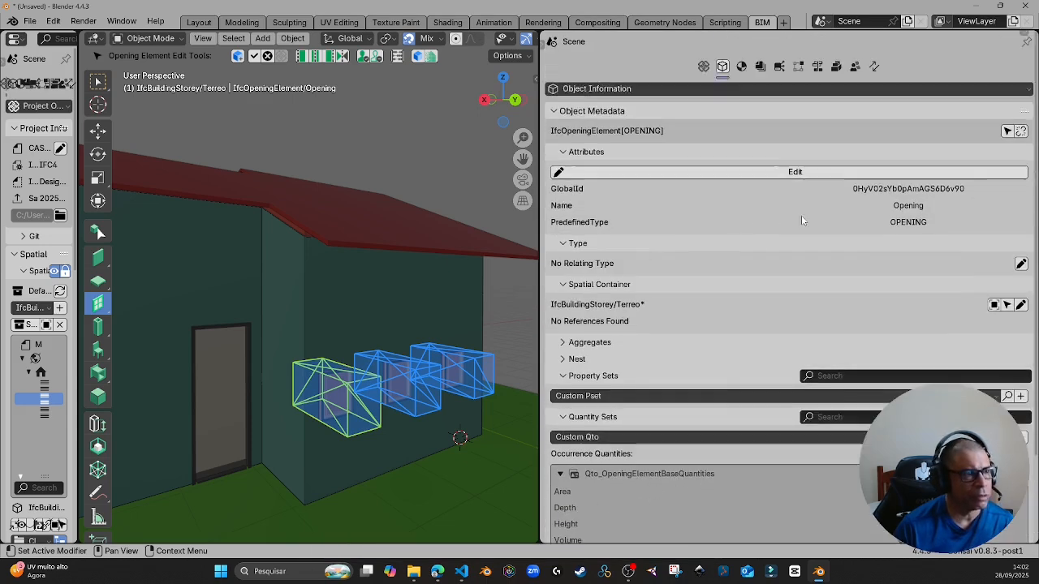
- Complete the IfcWall export attribute query as HasOpenings.RelatedOpeningElement.Qto_OpeningElementBaseQuantities.Area in the spreadsheet export settings
{"action": "left_click", "coordinate": [857, 67]}
{"action": "scroll", "coordinate": [731, 317], "scroll_direction": "down", "scroll_amount": 12}
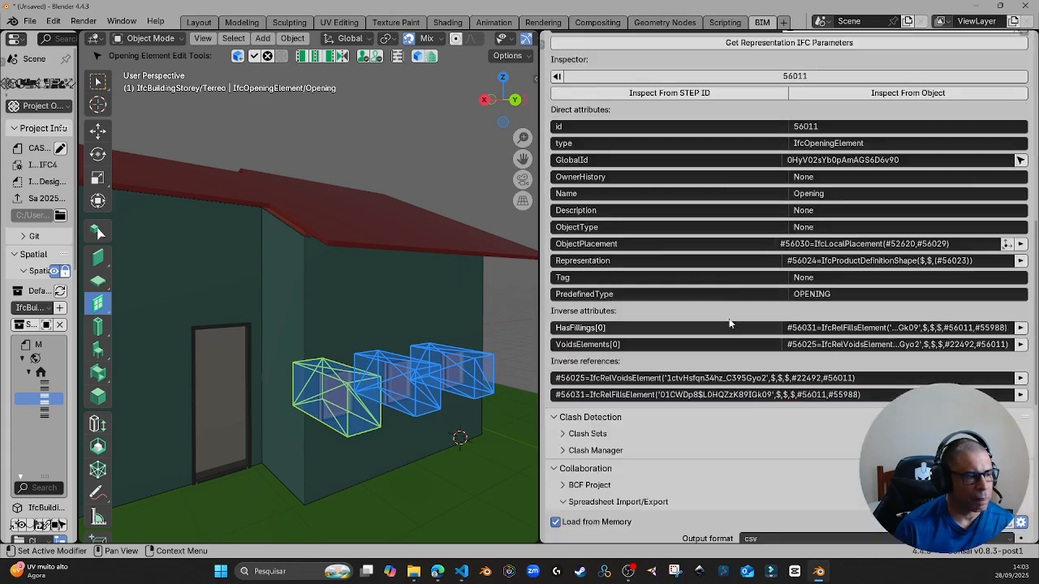
{"action": "scroll", "coordinate": [729, 323], "scroll_direction": "down", "scroll_amount": 10}
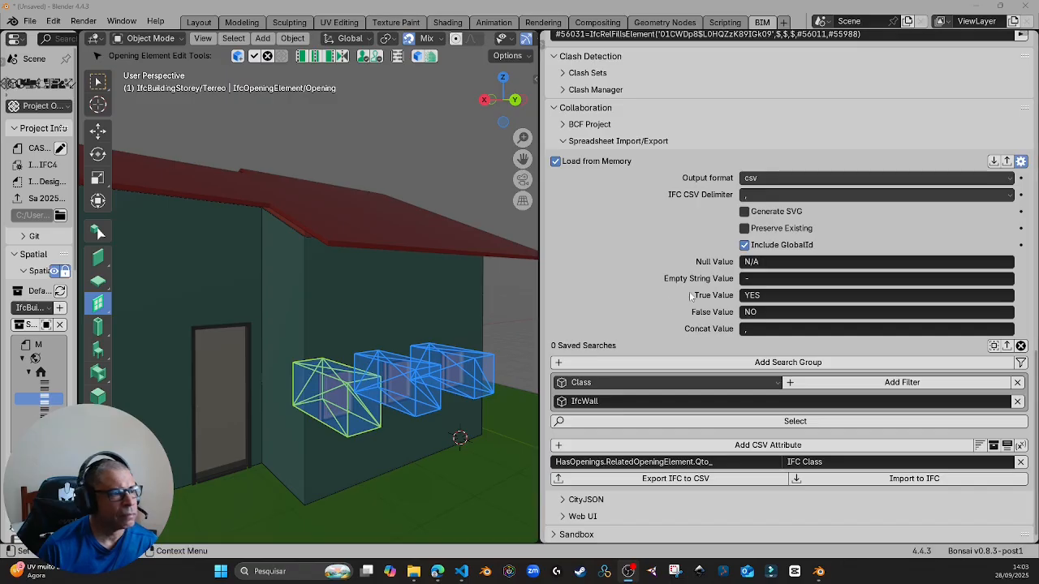
{"action": "left_click", "coordinate": [734, 463]}
{"action": "left_click", "coordinate": [724, 465]}
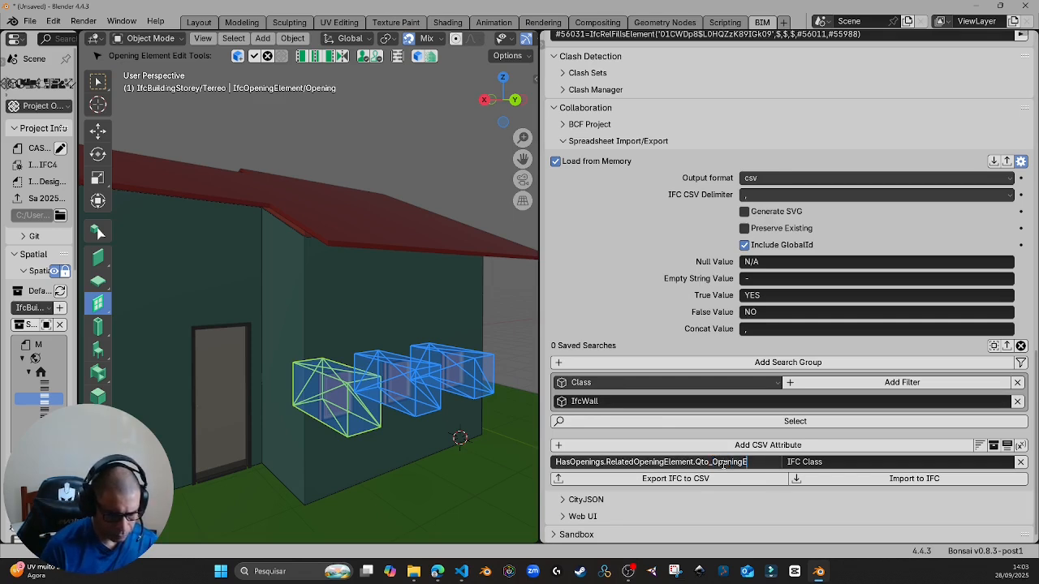
{"action": "type", "text": "Ba"}
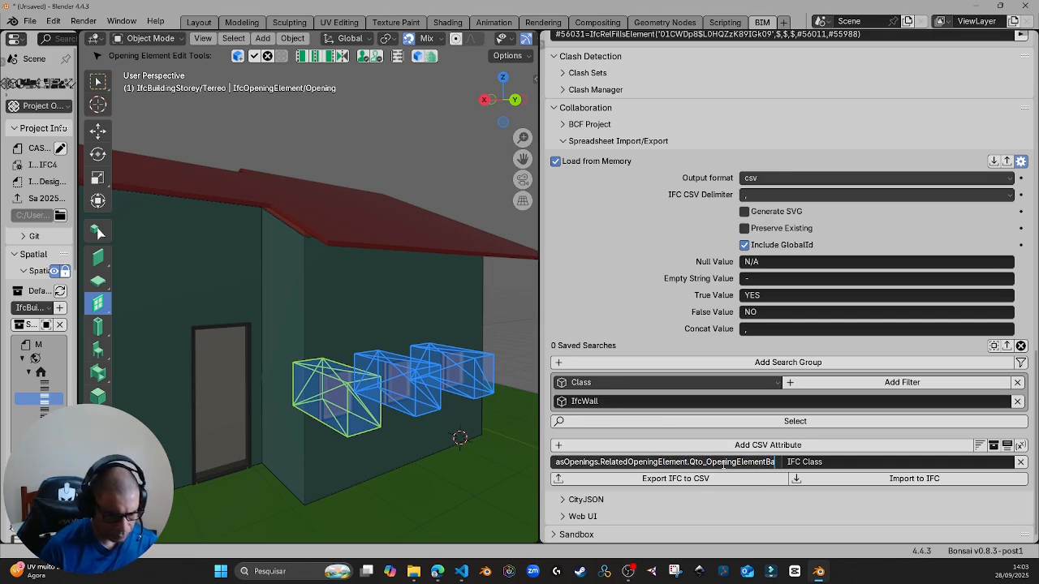
{"action": "type", "text": "seQuan"}
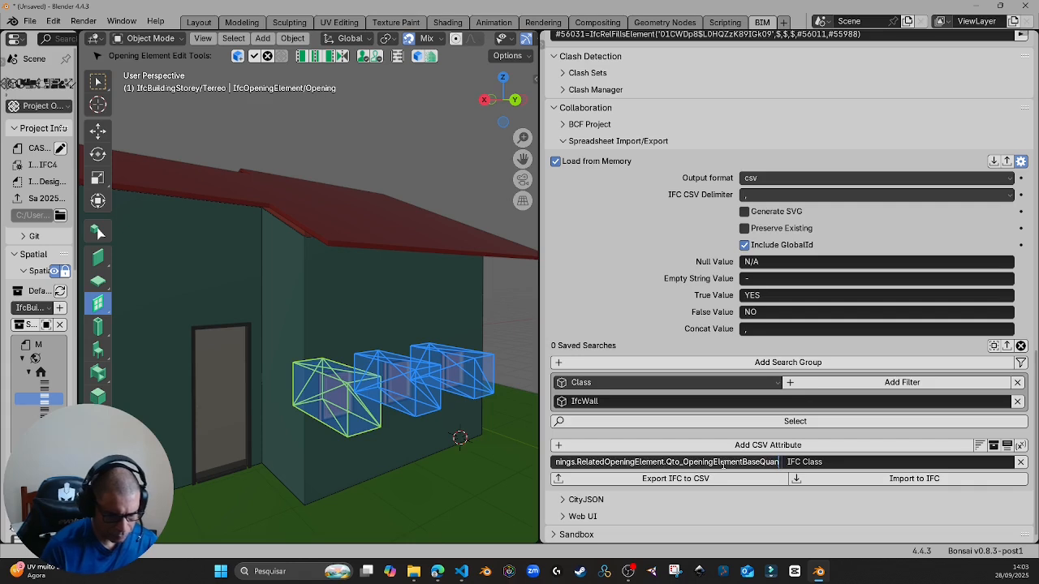
{"action": "type", "text": "tities.Area"}
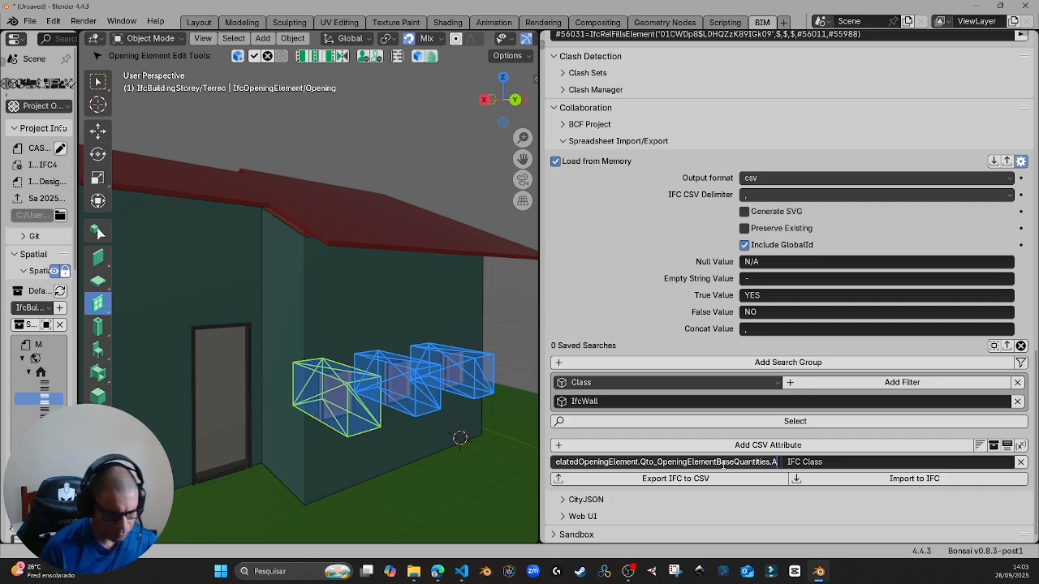
- Set the column header of the opening area attribute to "opening Area"
{"action": "left_click", "coordinate": [884, 462]}
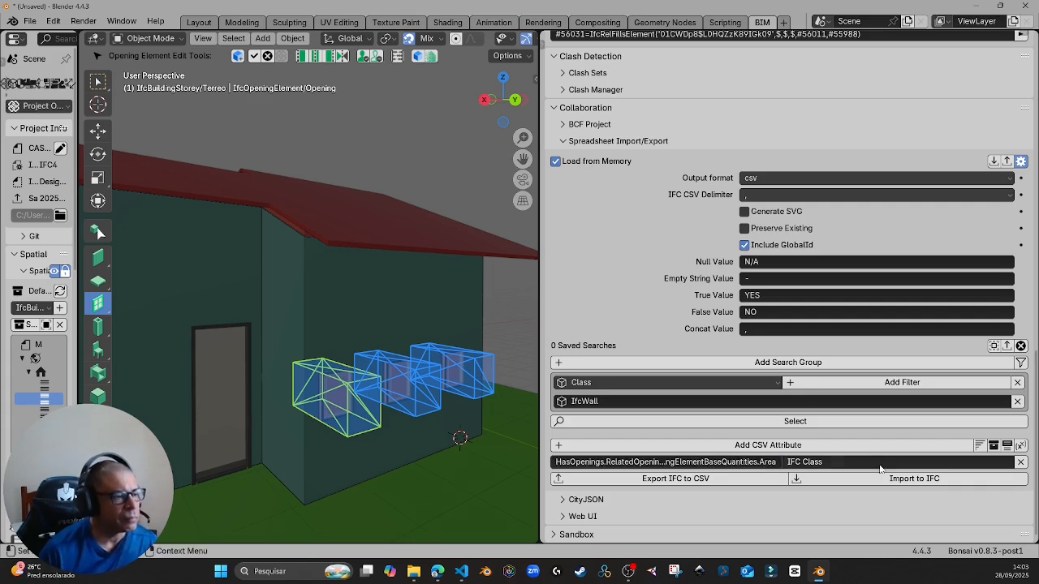
{"action": "type", "text": "open"}
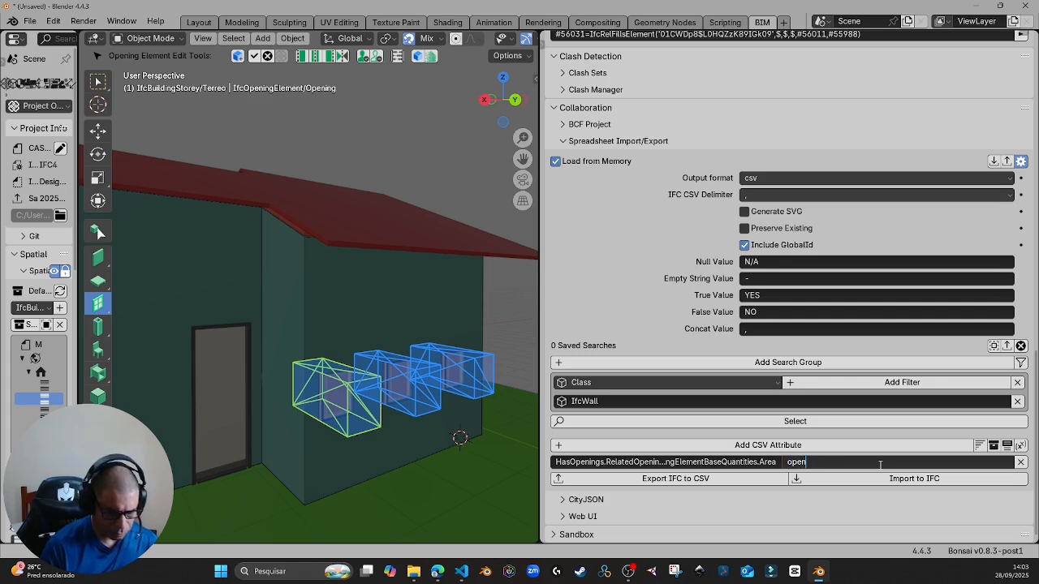
{"action": "type", "text": "ing Area"}
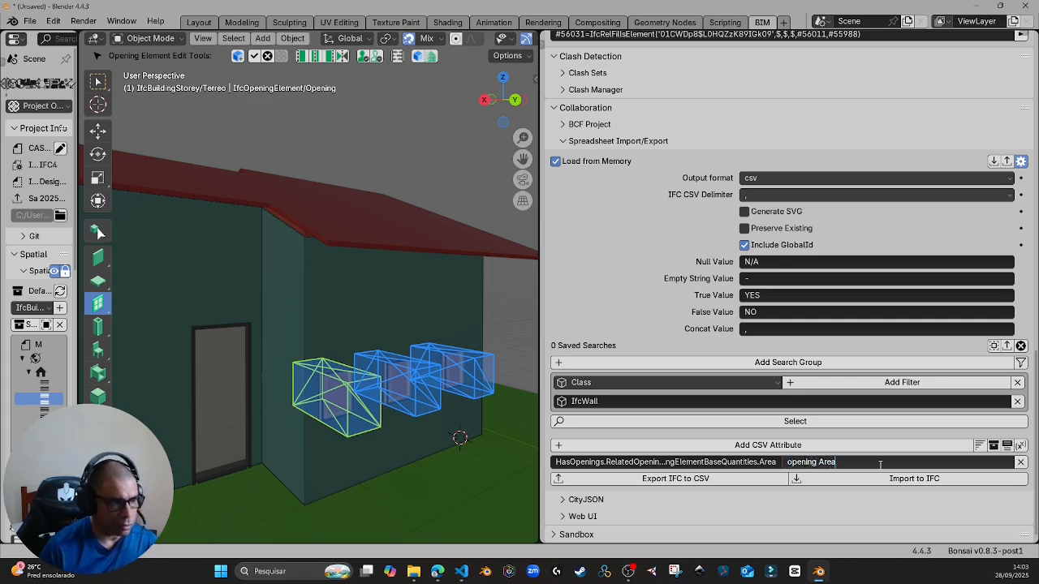
{"action": "key", "text": "Return"}
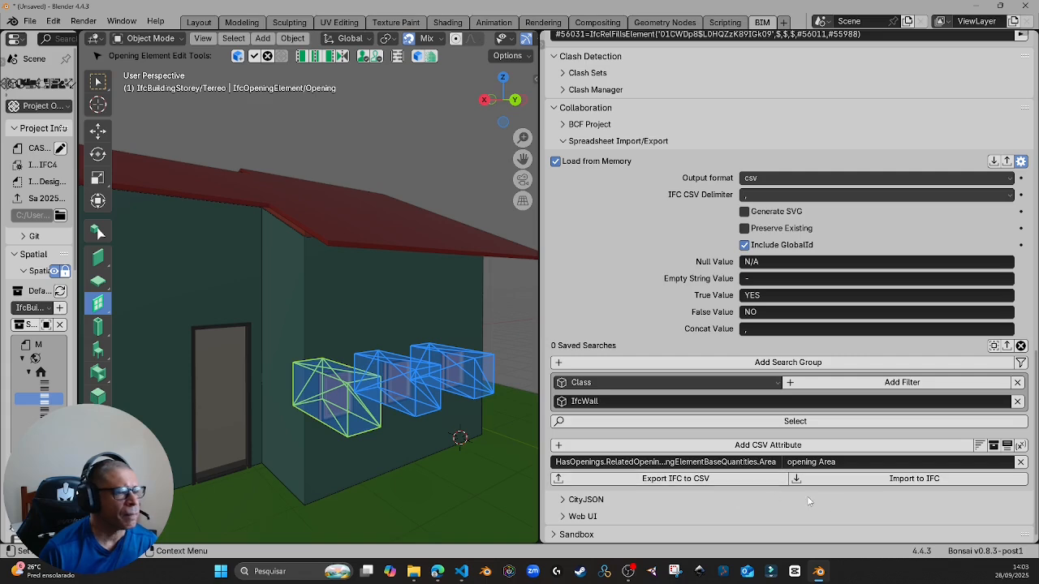
- Set the spreadsheet output format to web, export the data, and switch to the Bonsai Web UI in the browser
{"action": "left_click", "coordinate": [777, 179]}
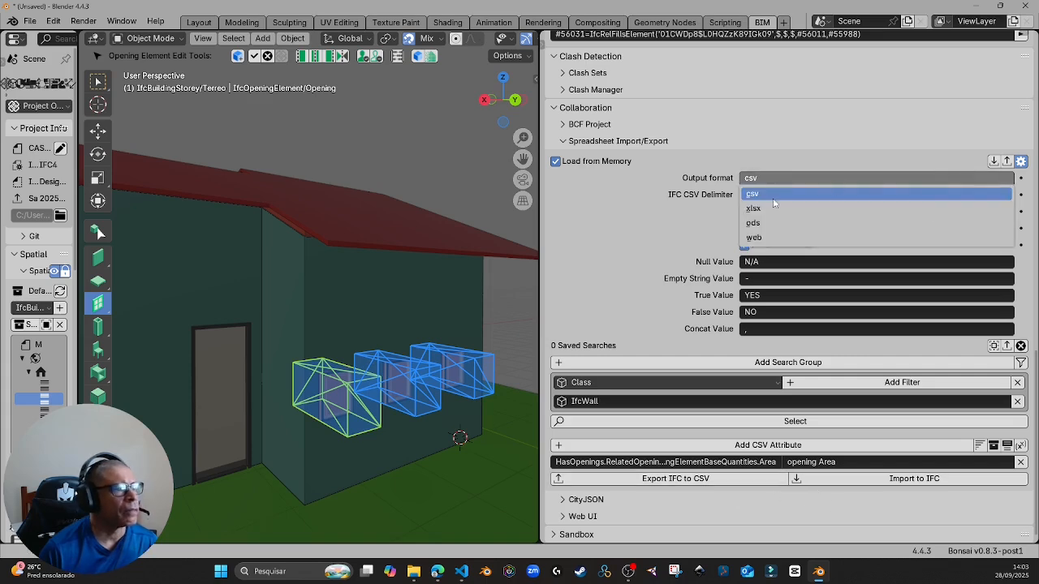
{"action": "left_click", "coordinate": [763, 237]}
{"action": "left_click", "coordinate": [678, 482]}
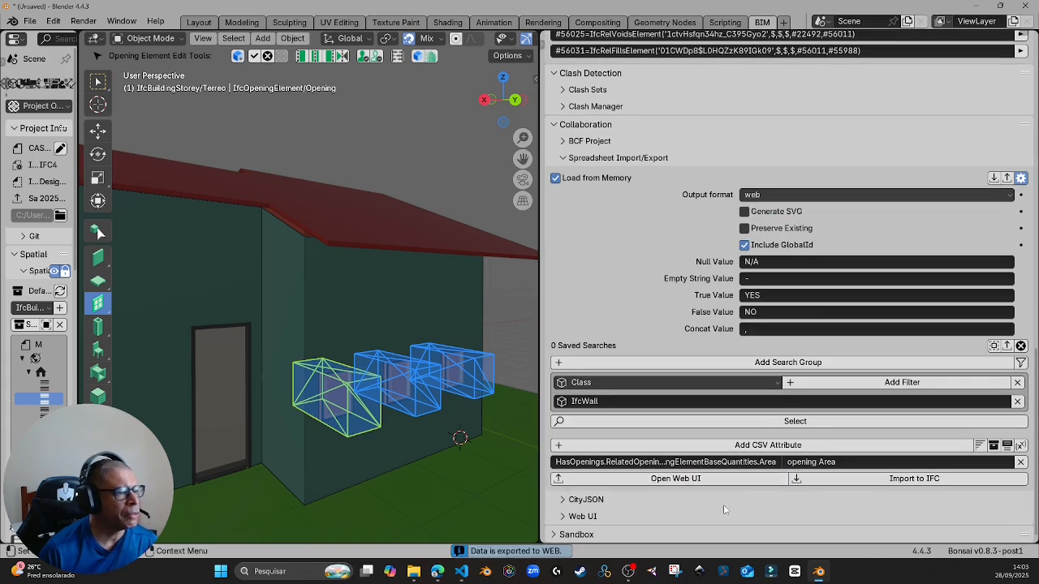
{"action": "mouse_move", "coordinate": [436, 572]}
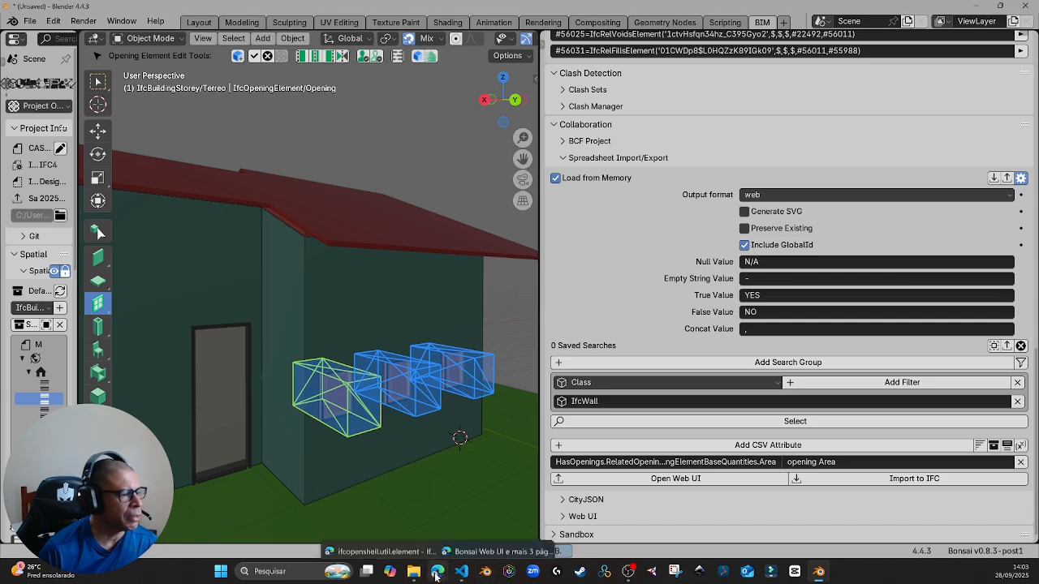
{"action": "left_click", "coordinate": [535, 516]}
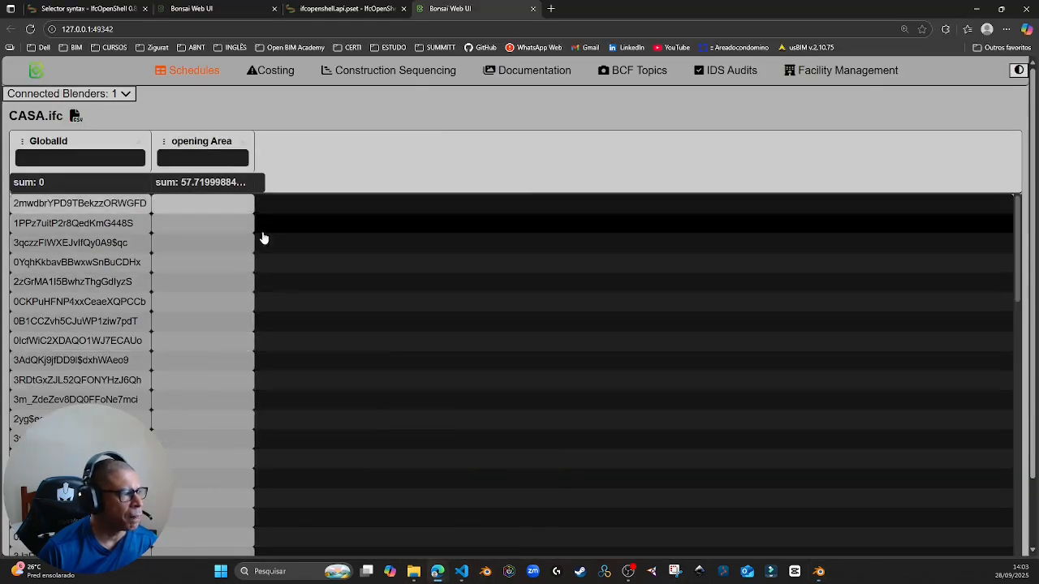
- Widen the opening Area column and look through the CASA.ifc schedule for walls with opening areas
{"action": "scroll", "coordinate": [204, 309], "scroll_direction": "down", "scroll_amount": 10}
{"action": "scroll", "coordinate": [209, 314], "scroll_direction": "up", "scroll_amount": 5}
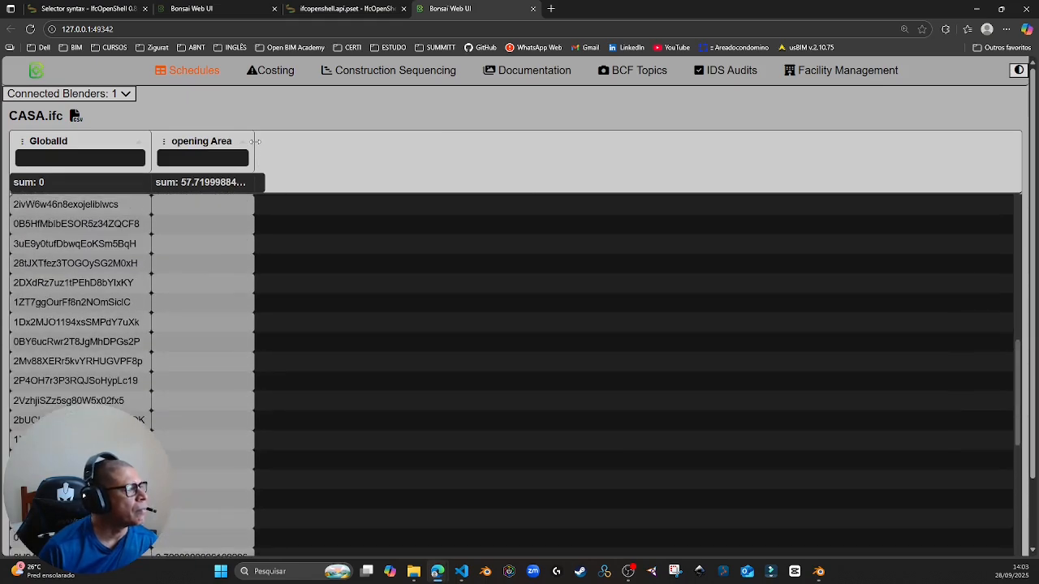
{"action": "left_click_drag", "start_coordinate": [254, 141], "coordinate": [431, 142]}
{"action": "scroll", "coordinate": [137, 301], "scroll_direction": "down", "scroll_amount": 5}
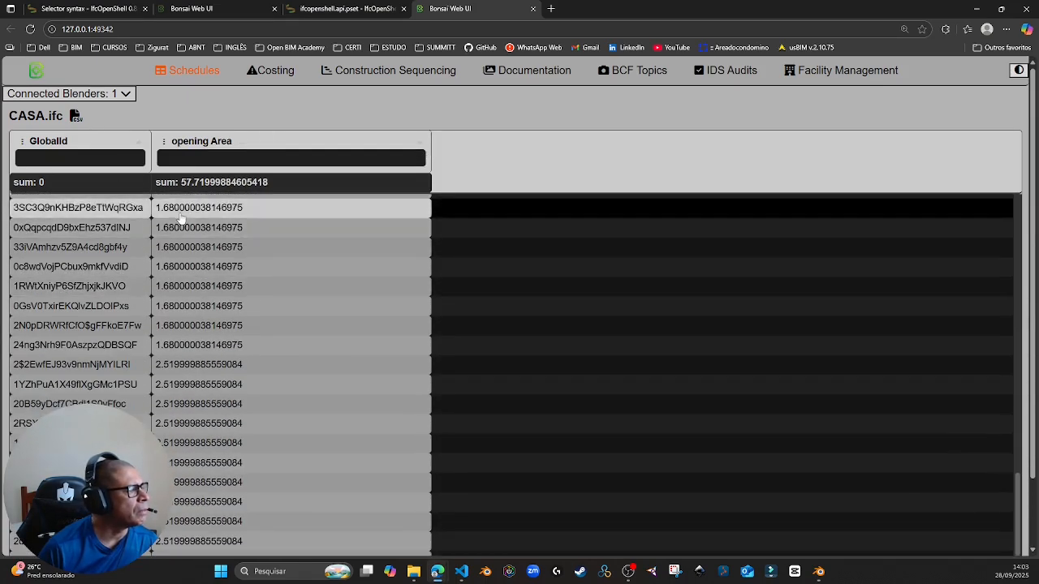
{"action": "scroll", "coordinate": [207, 268], "scroll_direction": "down", "scroll_amount": 1}
{"action": "scroll", "coordinate": [209, 475], "scroll_direction": "up", "scroll_amount": 2}
{"action": "scroll", "coordinate": [210, 471], "scroll_direction": "up", "scroll_amount": 3}
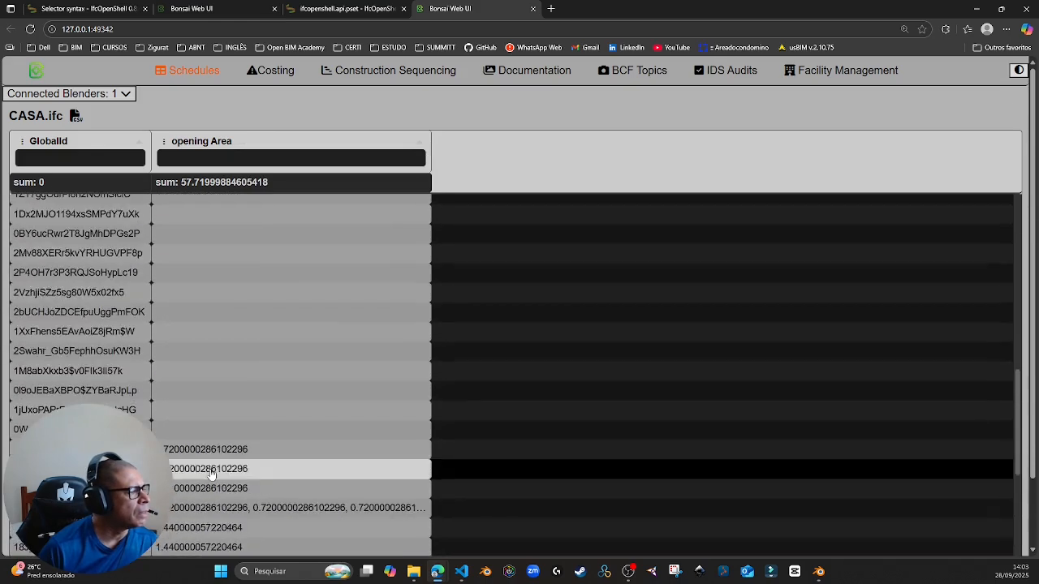
{"action": "scroll", "coordinate": [202, 463], "scroll_direction": "down", "scroll_amount": 2}
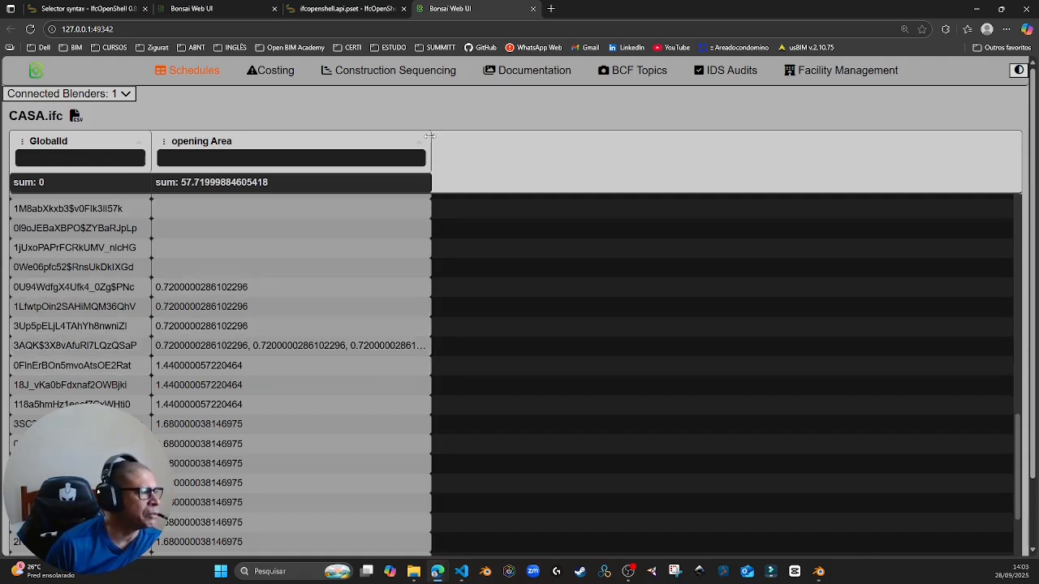
- Widen the opening Area column further to read all areas of the wall with several openings, and compare the neighbouring rows
{"action": "left_click_drag", "start_coordinate": [429, 135], "coordinate": [548, 136]}
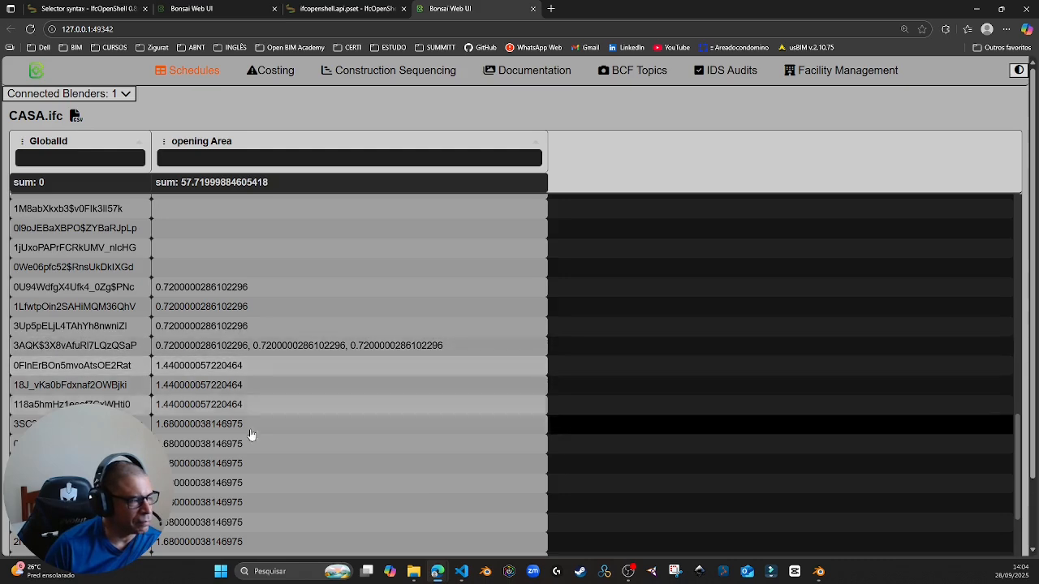
{"action": "scroll", "coordinate": [244, 422], "scroll_direction": "down", "scroll_amount": 3}
{"action": "scroll", "coordinate": [227, 398], "scroll_direction": "up", "scroll_amount": 3}
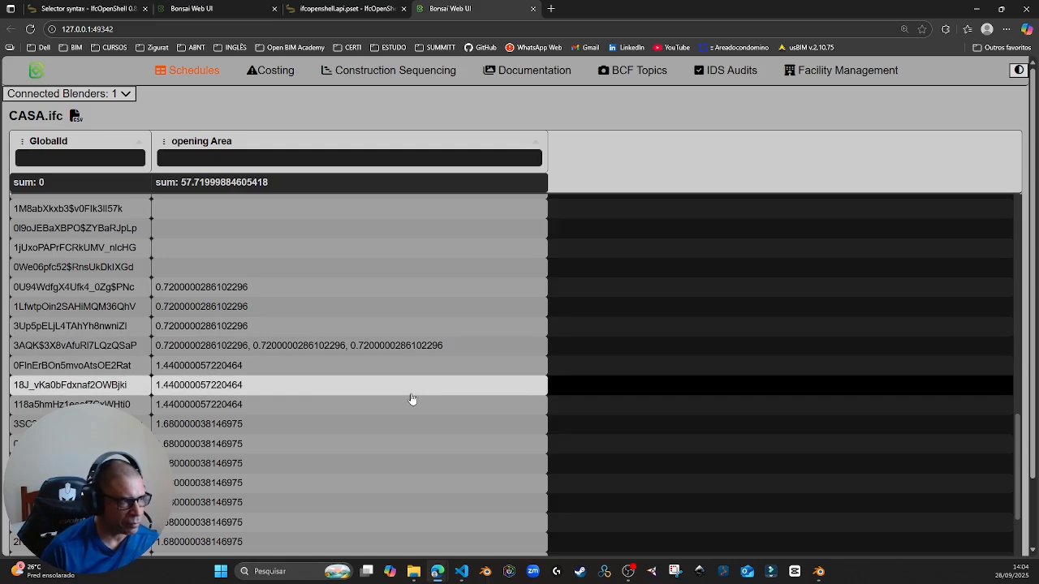
{"action": "scroll", "coordinate": [413, 398], "scroll_direction": "up", "scroll_amount": 3}
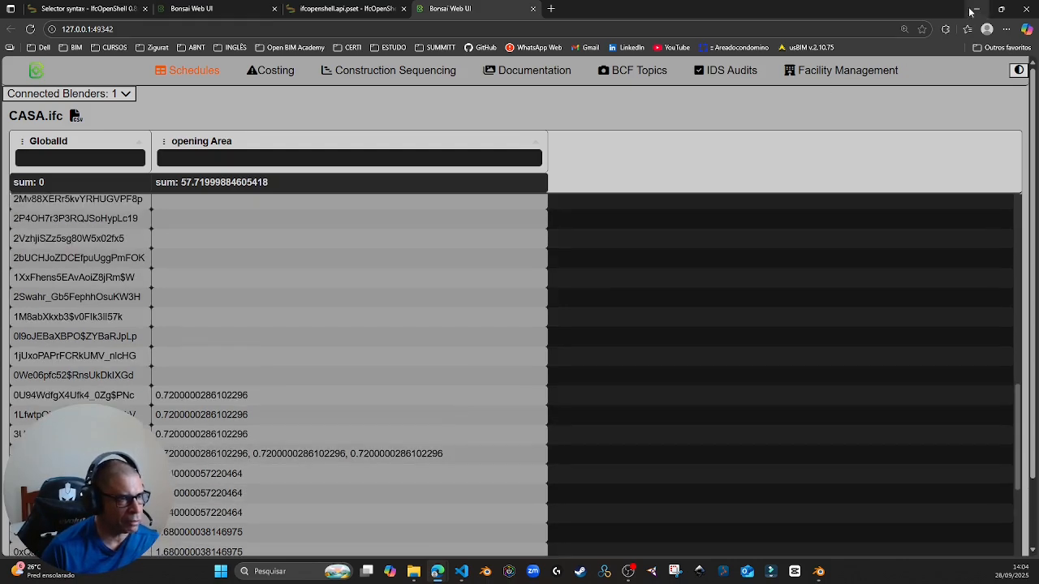
- Switch back to Blender, select the wall with the three new windows and toggle its openings display off
{"action": "left_click", "coordinate": [977, 10]}
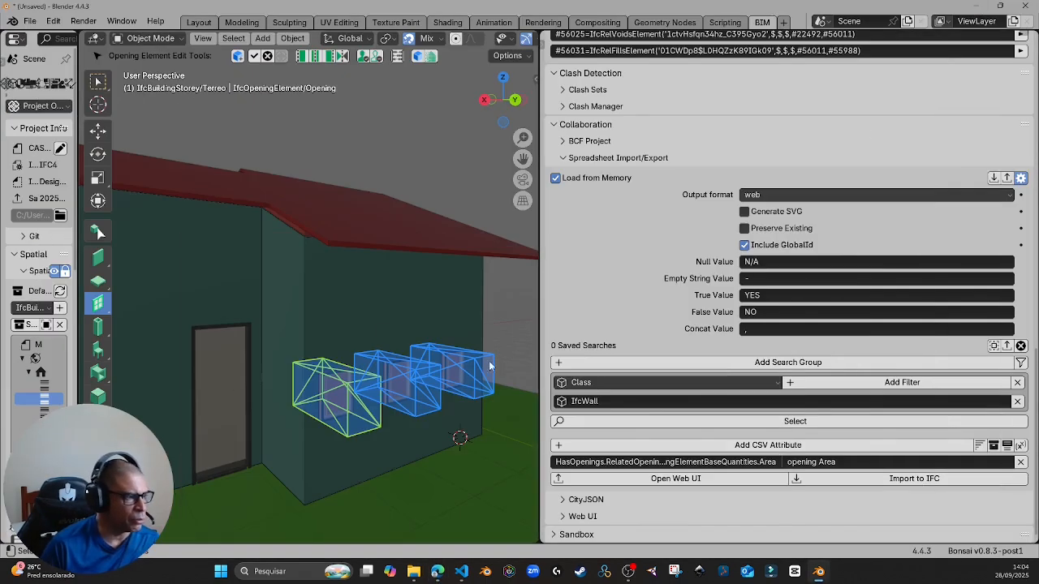
{"action": "left_click", "coordinate": [517, 303]}
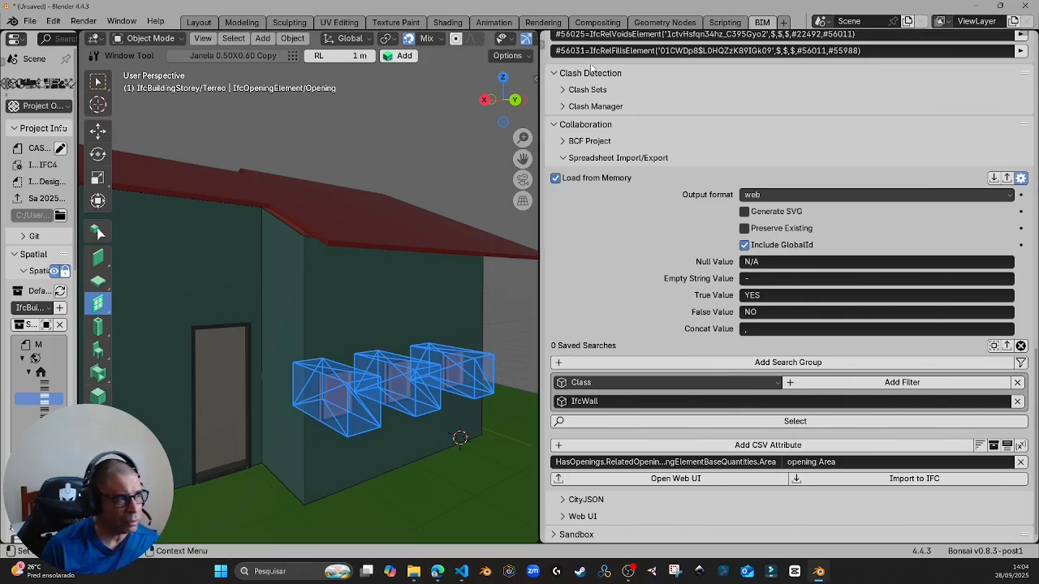
{"action": "left_click", "coordinate": [536, 80]}
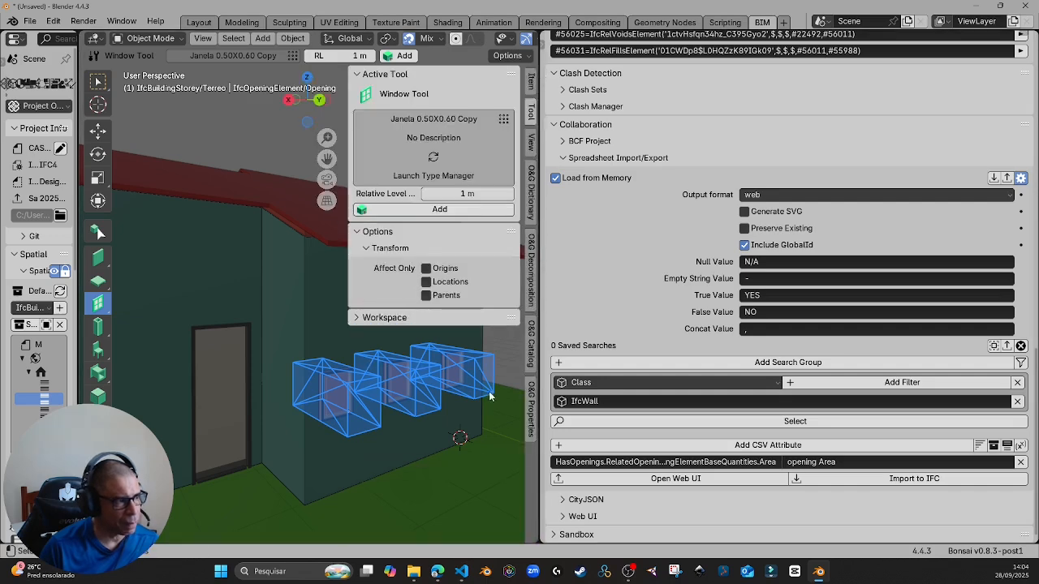
{"action": "left_click", "coordinate": [411, 422]}
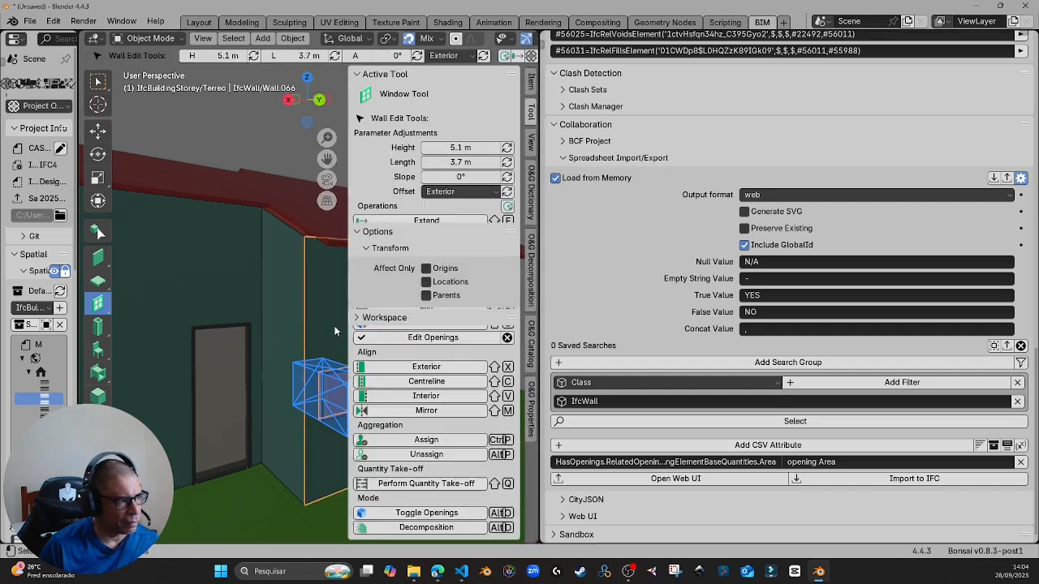
{"action": "left_click", "coordinate": [386, 510]}
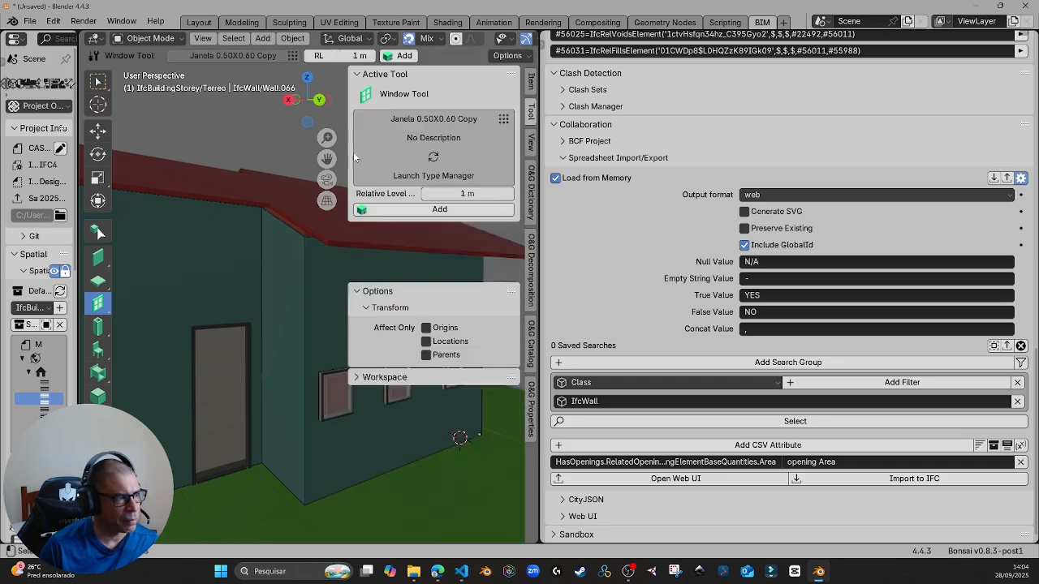
- Enlarge the 3D view, select the wall containing the door and examine its property and quantity sets in the object information
{"action": "left_click_drag", "start_coordinate": [541, 207], "coordinate": [703, 208]}
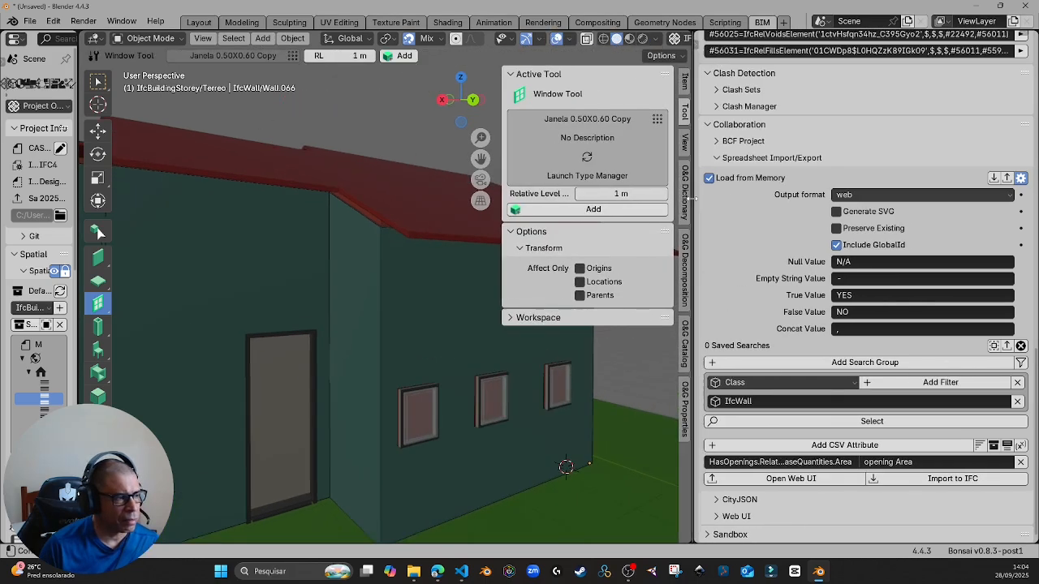
{"action": "left_click", "coordinate": [249, 374]}
{"action": "scroll", "coordinate": [776, 331], "scroll_direction": "up", "scroll_amount": 20}
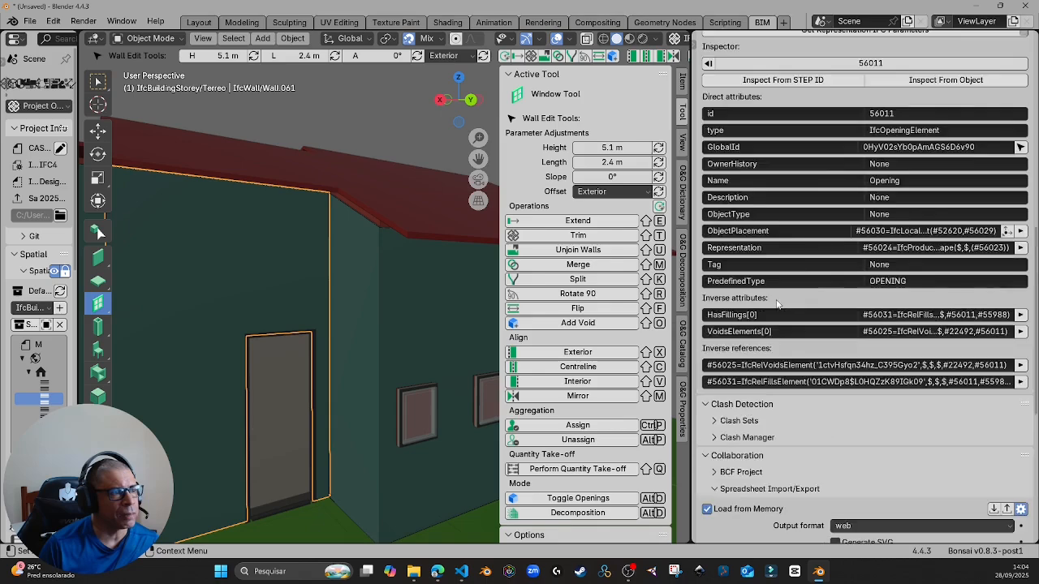
{"action": "scroll", "coordinate": [771, 85], "scroll_direction": "up", "scroll_amount": 3}
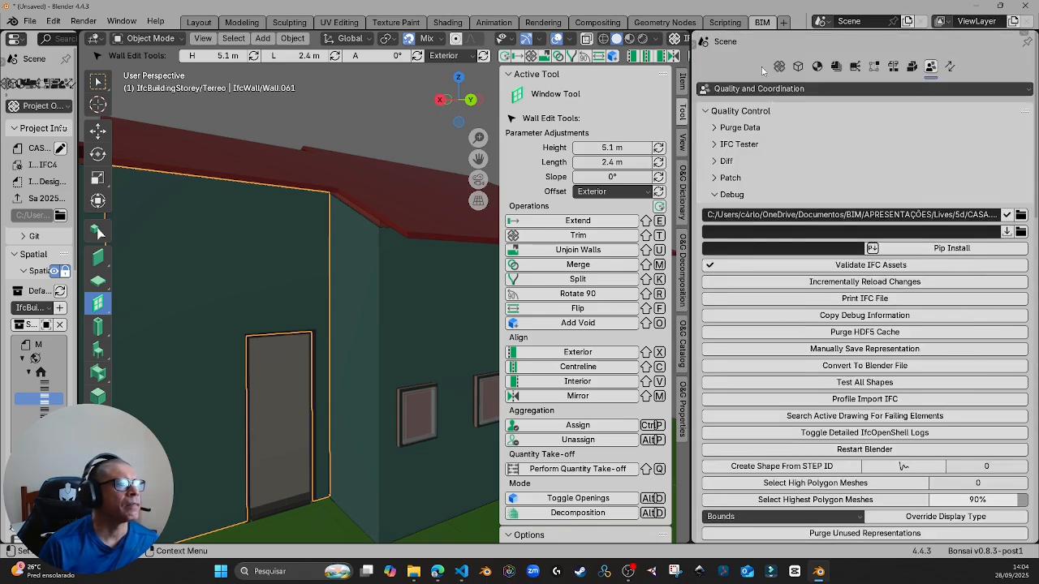
{"action": "left_click", "coordinate": [798, 67]}
{"action": "scroll", "coordinate": [766, 406], "scroll_direction": "down", "scroll_amount": 10}
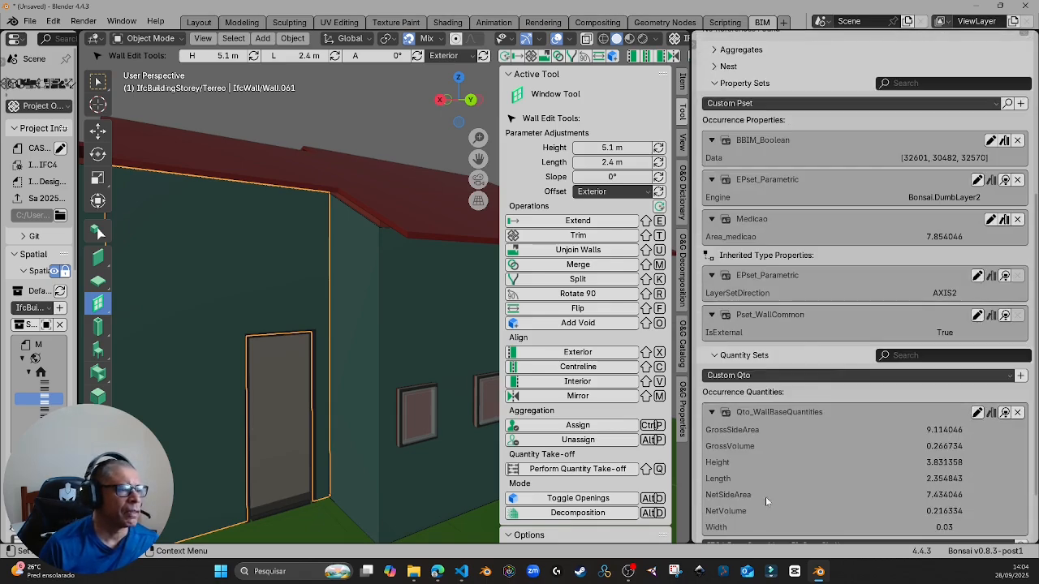
{"action": "scroll", "coordinate": [740, 496], "scroll_direction": "down", "scroll_amount": 5}
{"action": "scroll", "coordinate": [739, 495], "scroll_direction": "up", "scroll_amount": 6}
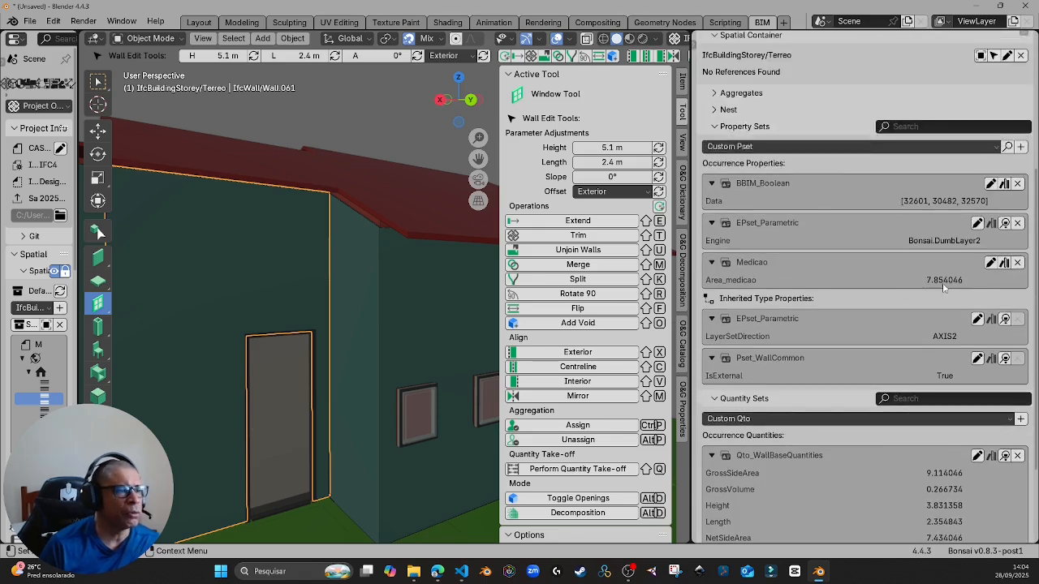
- Examine the fields of the door wall's Medicao property set and Qto_WallBaseQuantities in edit mode, cancelling both edits
{"action": "left_click", "coordinate": [991, 263]}
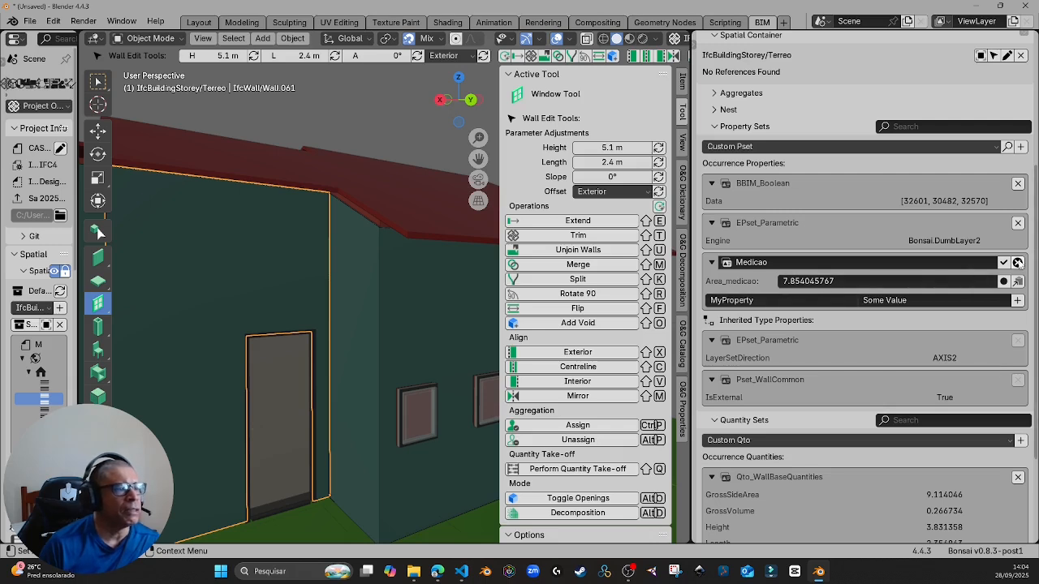
{"action": "left_click", "coordinate": [1017, 262]}
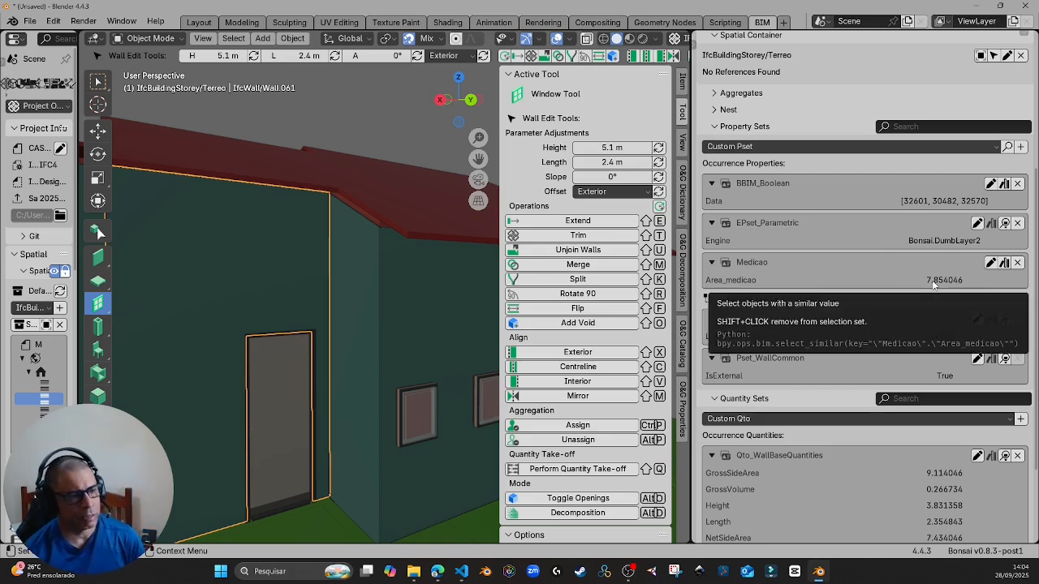
{"action": "scroll", "coordinate": [859, 300], "scroll_direction": "down", "scroll_amount": 3}
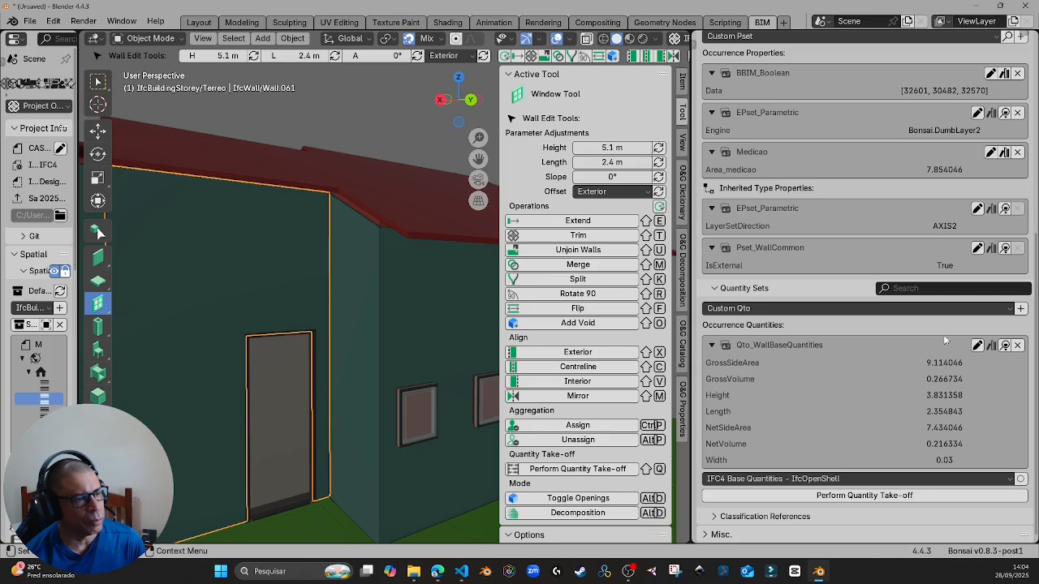
{"action": "left_click", "coordinate": [977, 345]}
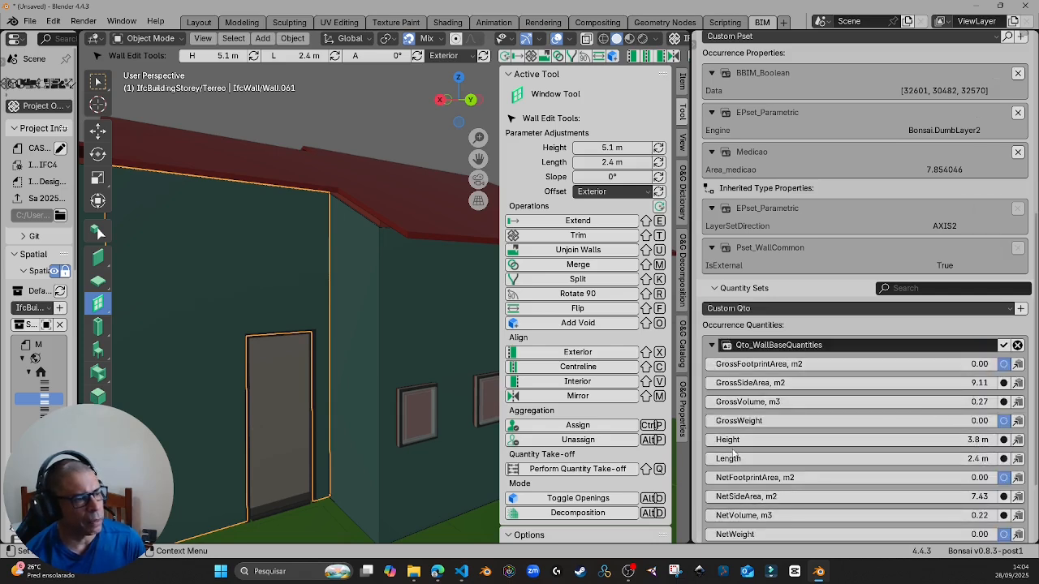
{"action": "scroll", "coordinate": [898, 487], "scroll_direction": "down", "scroll_amount": 2}
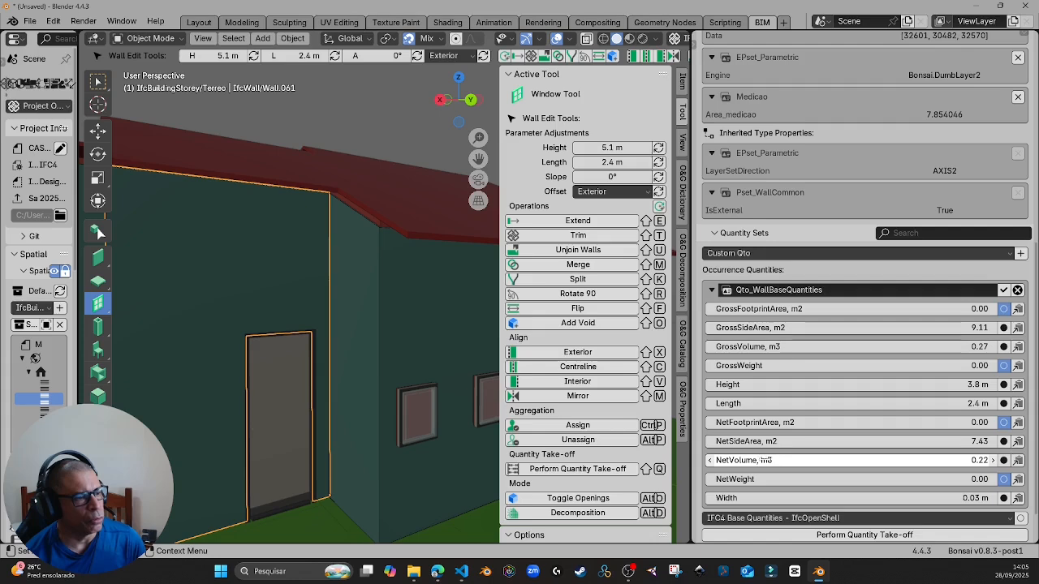
{"action": "left_click", "coordinate": [1018, 289]}
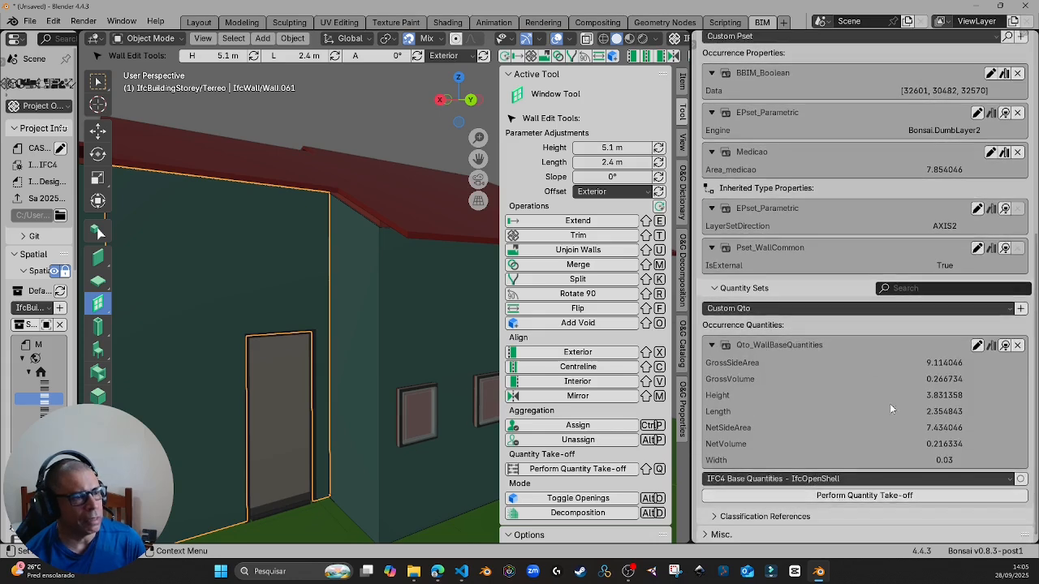
{"action": "scroll", "coordinate": [885, 406], "scroll_direction": "up", "scroll_amount": 2}
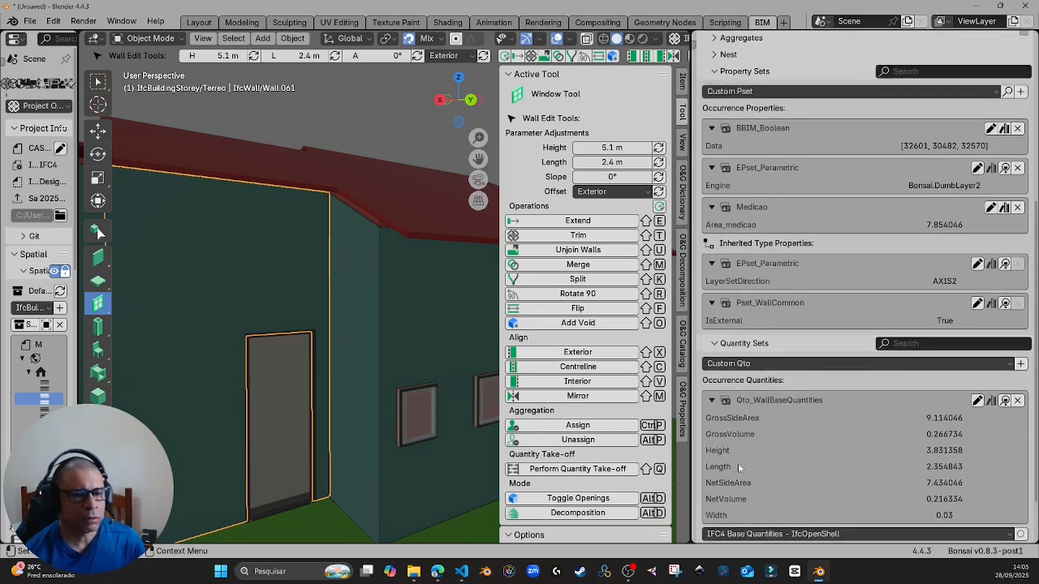
- Deselect the door wall, hide the 3D view's sidebar and show the whole house
{"action": "scroll", "coordinate": [320, 260], "scroll_direction": "down", "scroll_amount": 6}
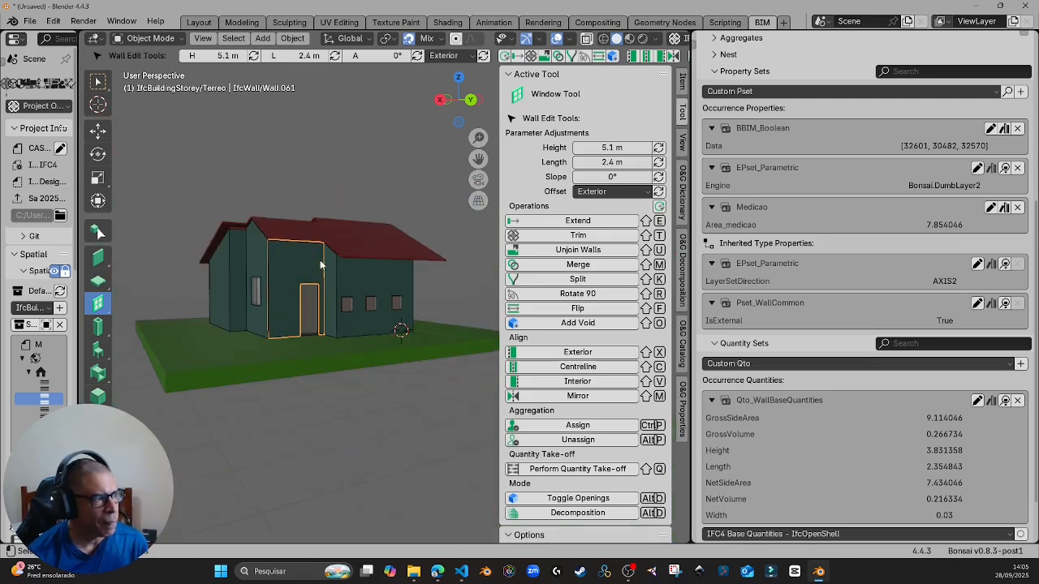
{"action": "left_click", "coordinate": [315, 196]}
{"action": "middle_click_drag", "start_coordinate": [315, 197], "coordinate": [302, 248]}
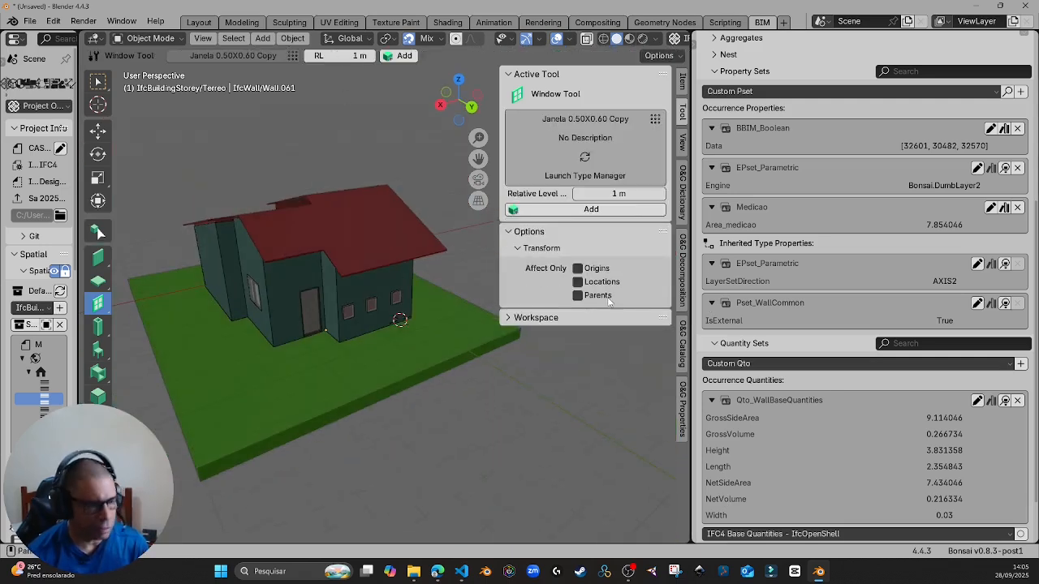
{"action": "key", "text": "n"}
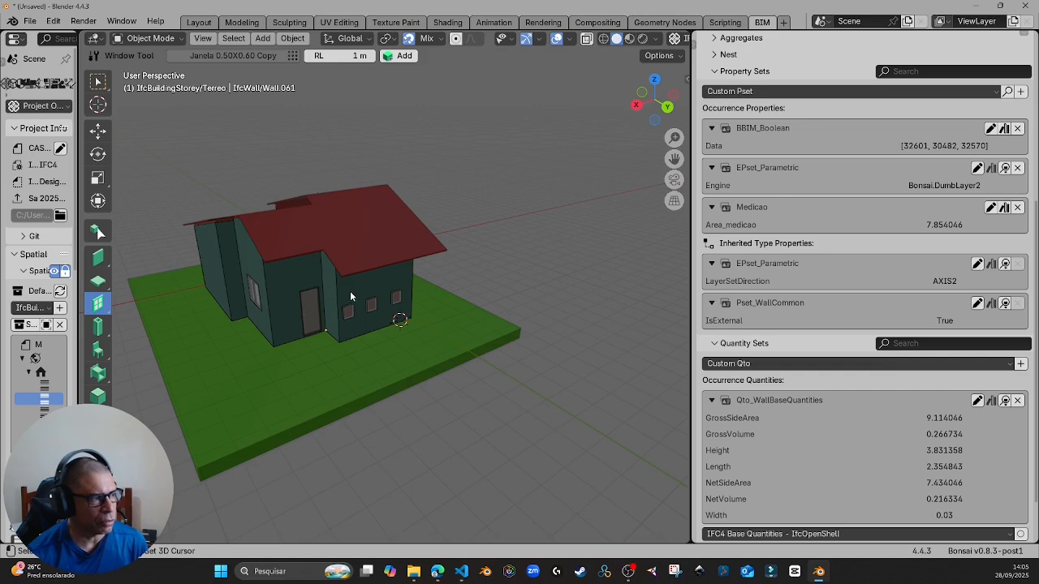
{"action": "middle_click_drag", "start_coordinate": [350, 291], "coordinate": [426, 319], "text": "shift"}
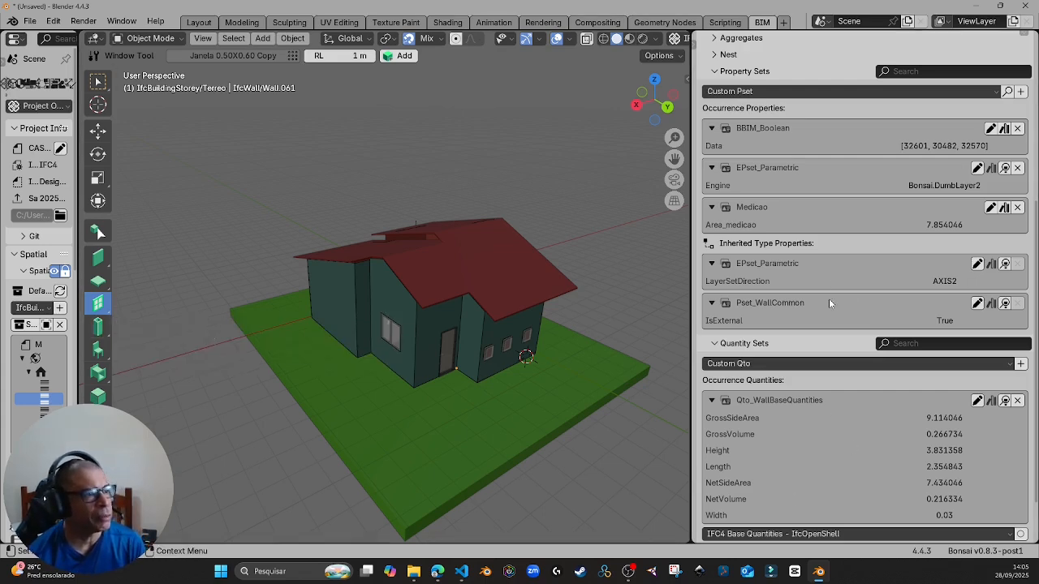
- Try adding an Area property with an empty value to the wall's Medicao property set, and discard the edit
{"action": "left_click", "coordinate": [991, 207]}
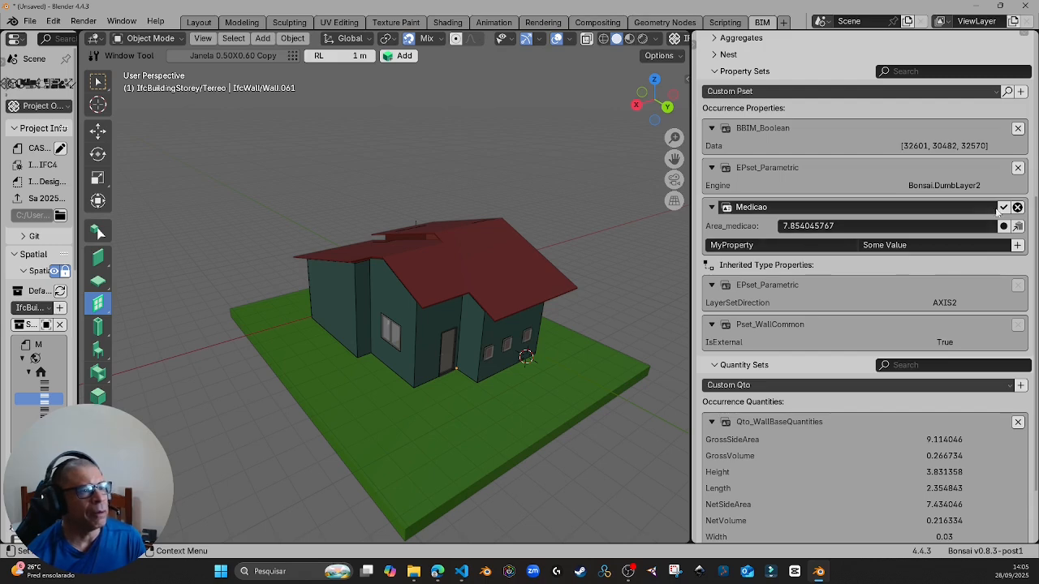
{"action": "left_click", "coordinate": [1004, 207]}
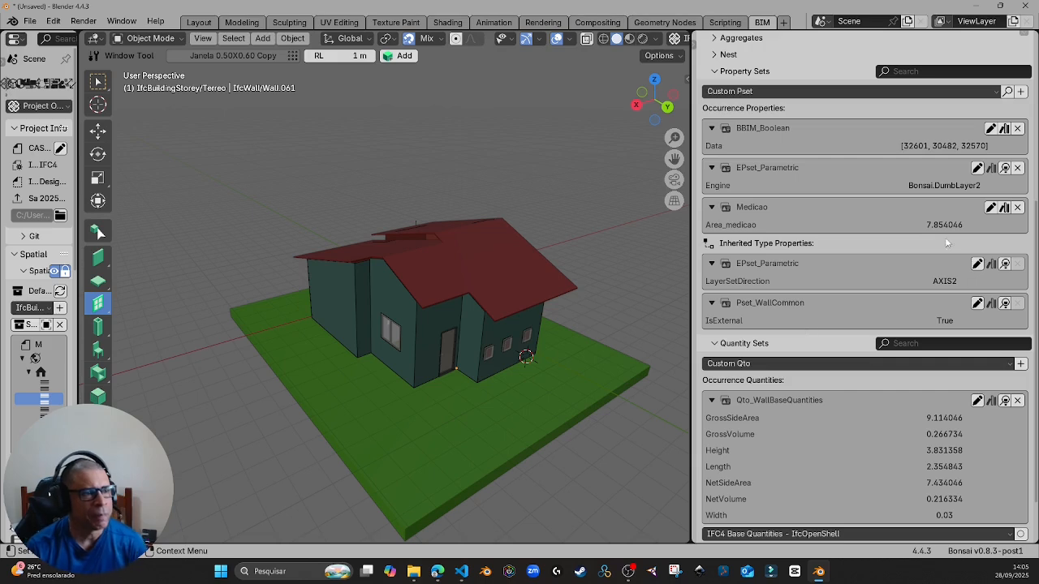
{"action": "left_click", "coordinate": [990, 208]}
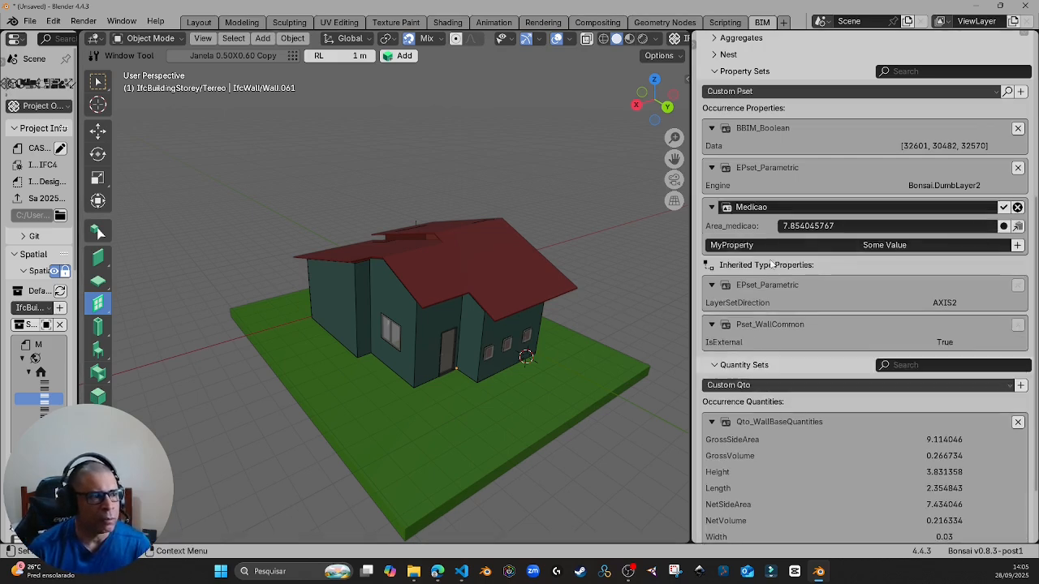
{"action": "left_click", "coordinate": [790, 245]}
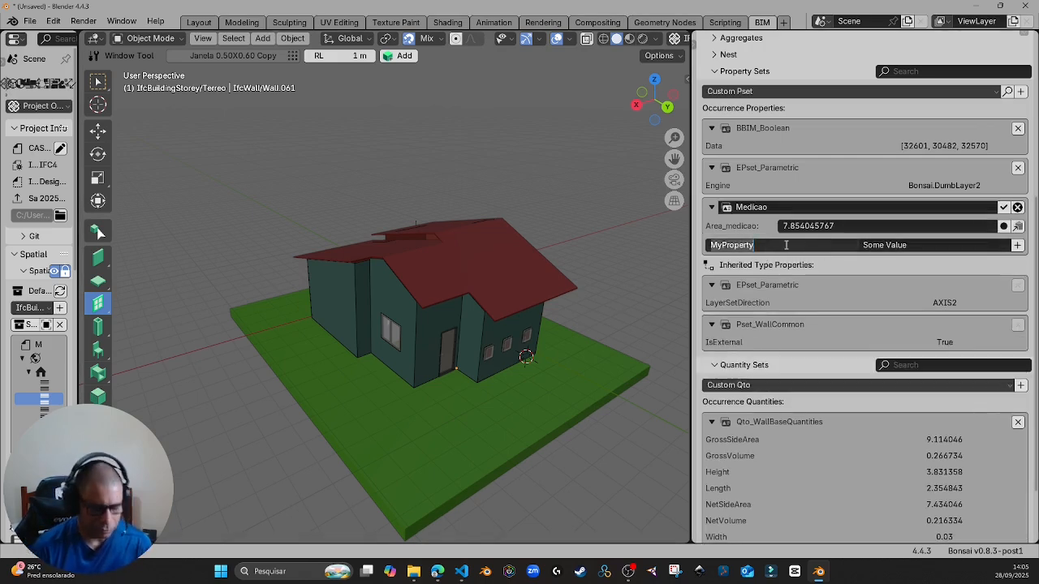
{"action": "type", "text": "Are"}
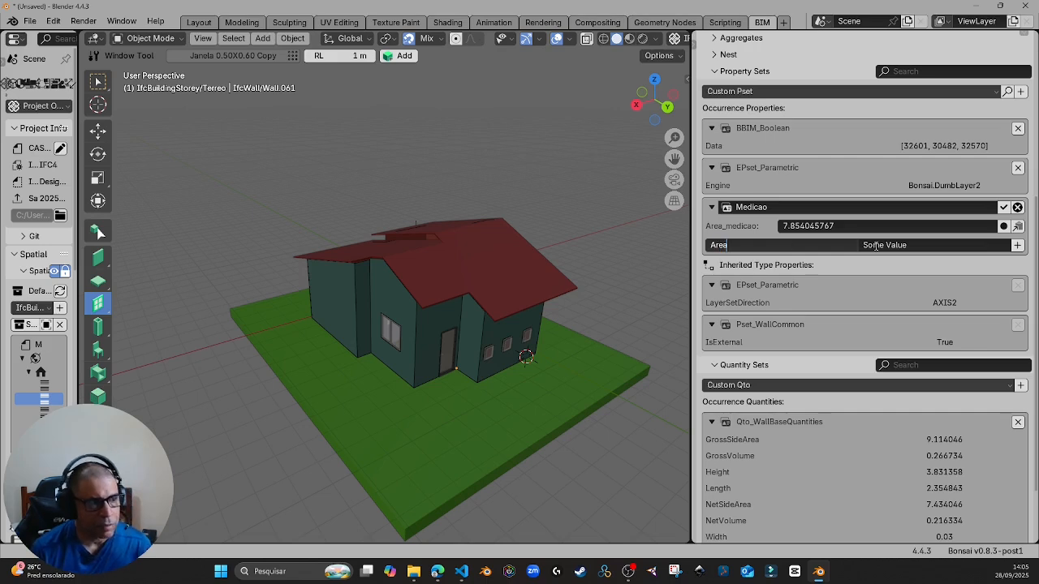
{"action": "type", "text": "a"}
{"action": "key", "text": "Tab"}
{"action": "key", "text": "Return"}
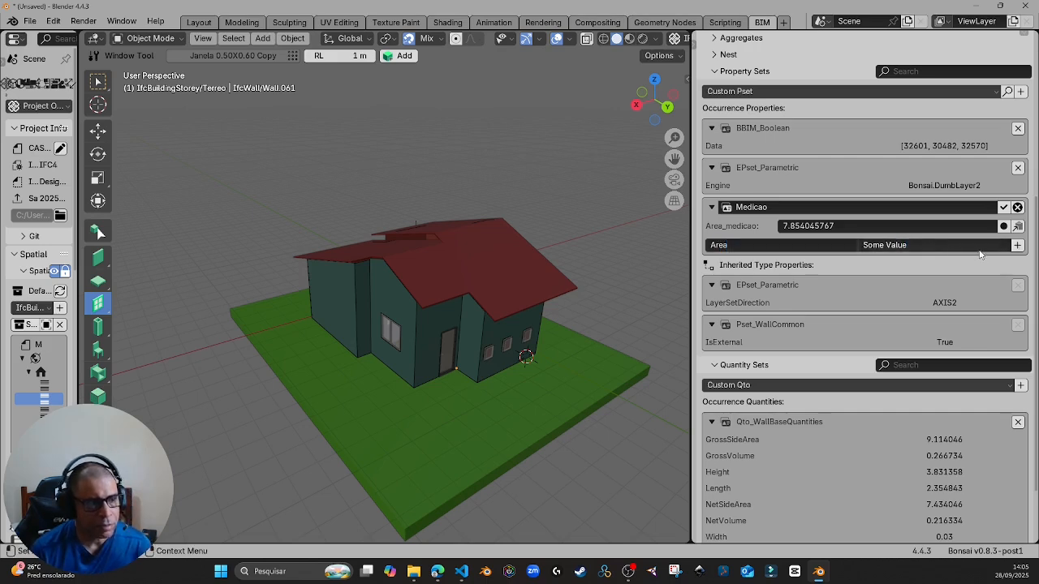
{"action": "left_click", "coordinate": [998, 249]}
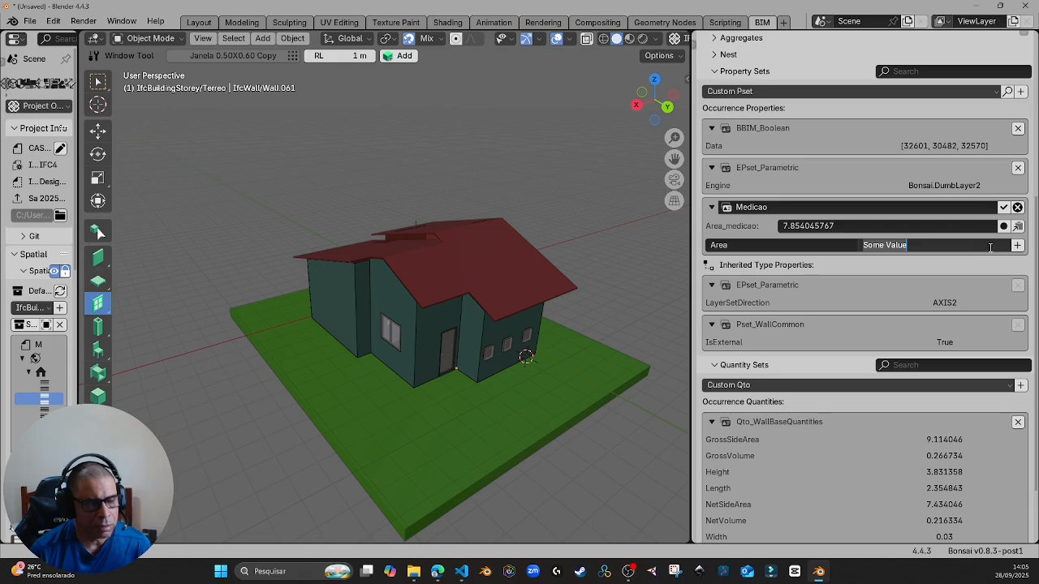
{"action": "key", "text": "BackSpace"}
{"action": "left_click", "coordinate": [1018, 247]}
{"action": "left_click", "coordinate": [1018, 246]}
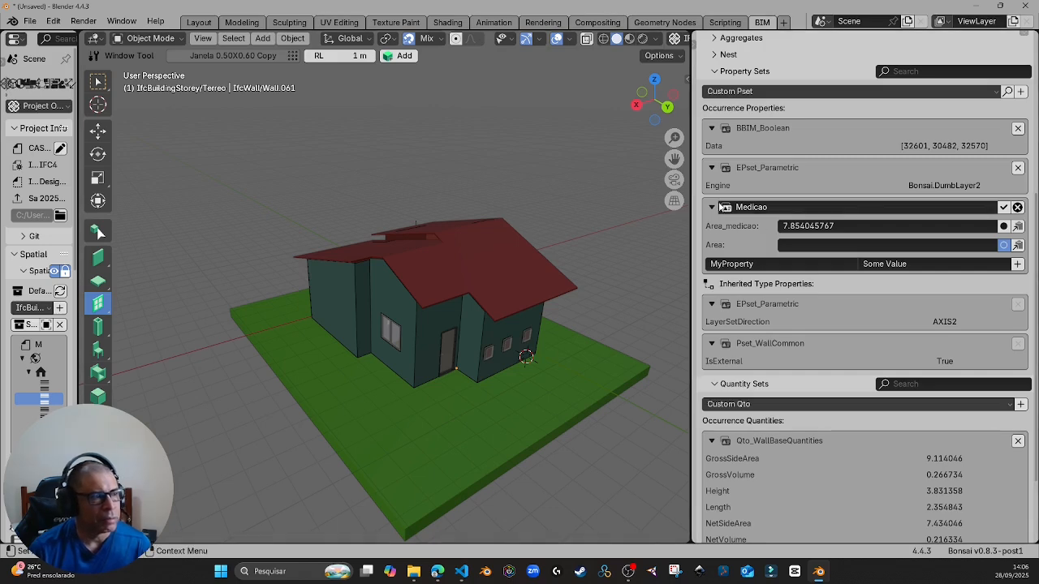
{"action": "left_click", "coordinate": [1018, 207]}
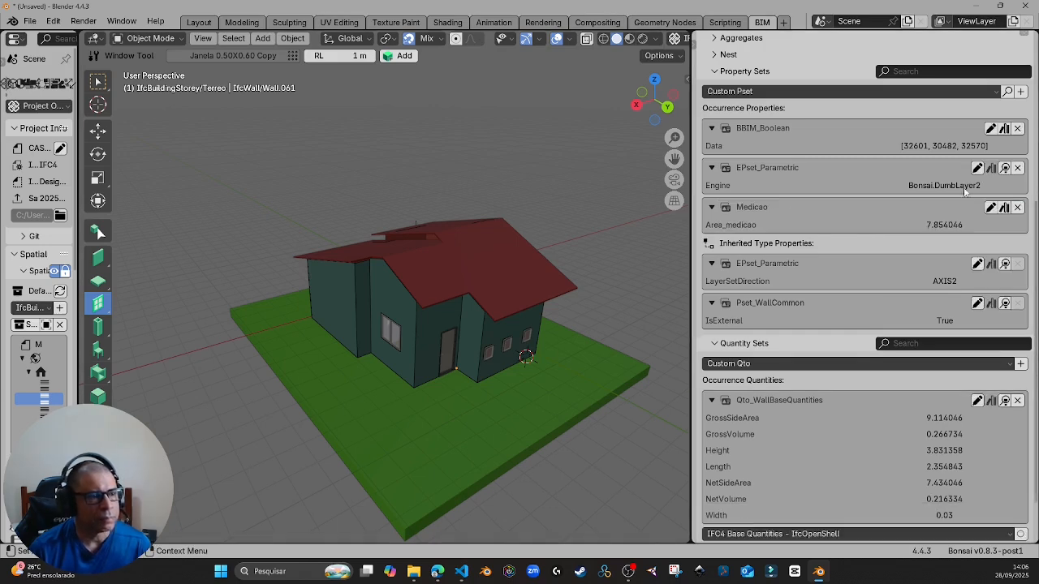
- Try adding a custom property set My_Data with MyProperty set to Some Value, and discard it
{"action": "left_click", "coordinate": [1020, 91]}
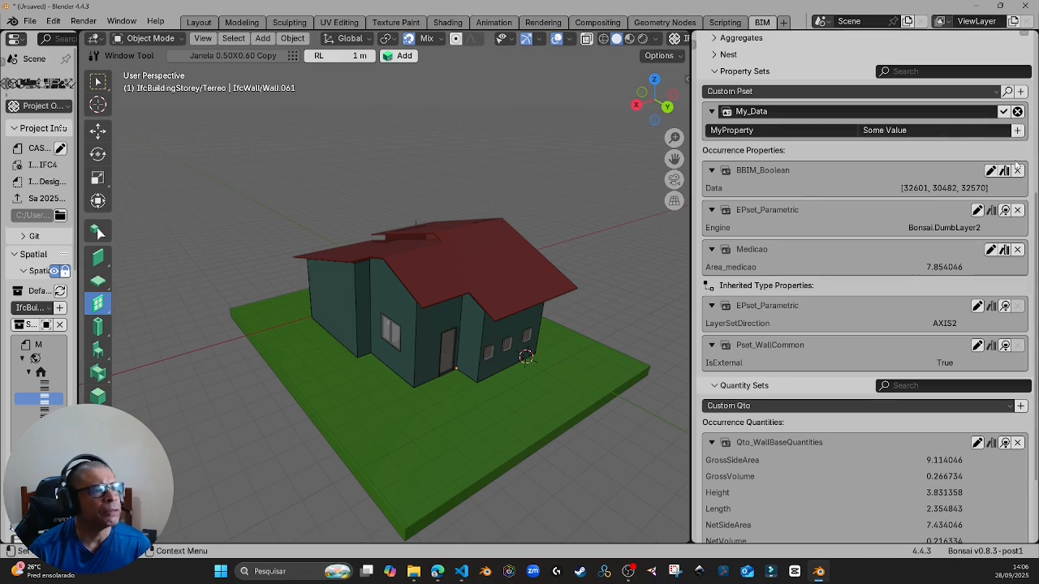
{"action": "left_click", "coordinate": [1016, 133]}
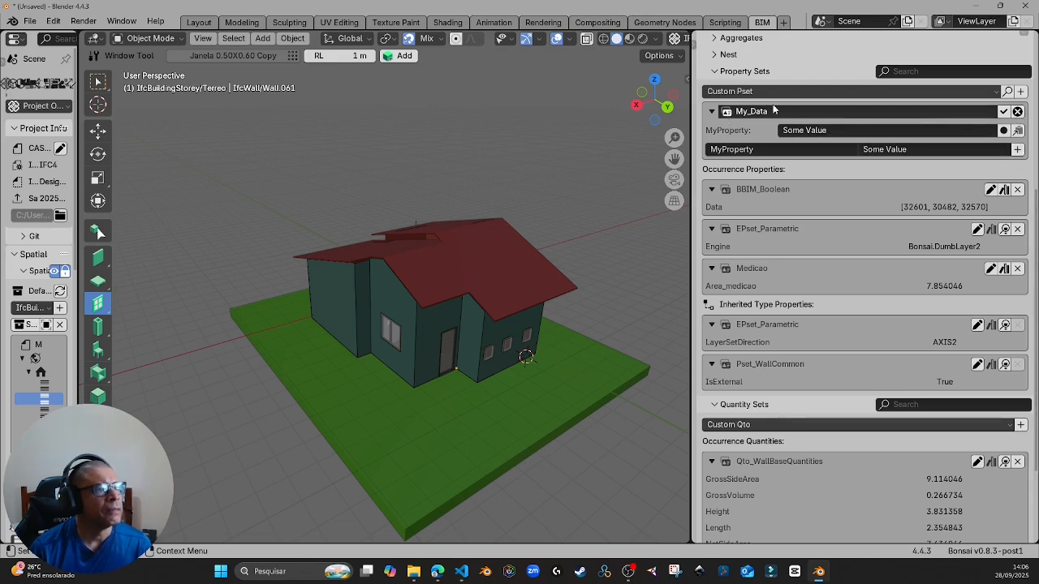
{"action": "left_click", "coordinate": [1018, 112]}
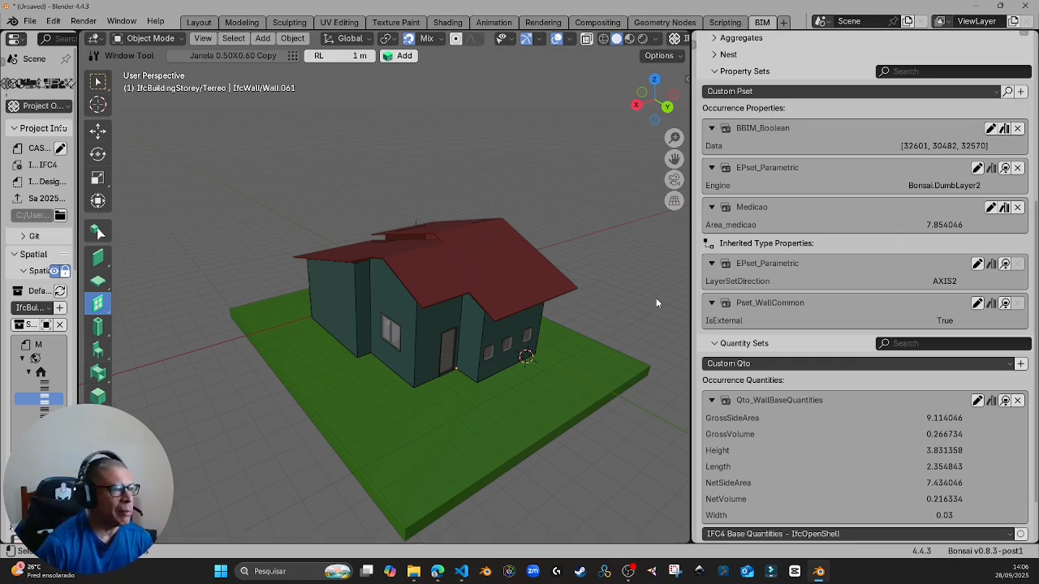
- Widen the 3D view by narrowing the object information area, keeping the door side of the house in sight
{"action": "left_click_drag", "start_coordinate": [692, 301], "coordinate": [826, 335]}
{"action": "middle_click_drag", "start_coordinate": [524, 356], "coordinate": [488, 354]}
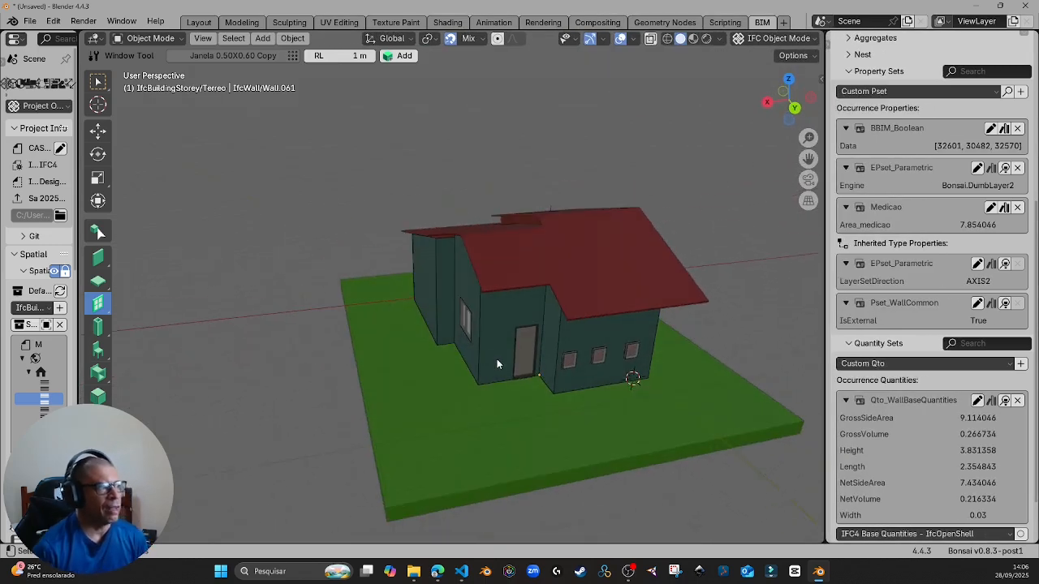